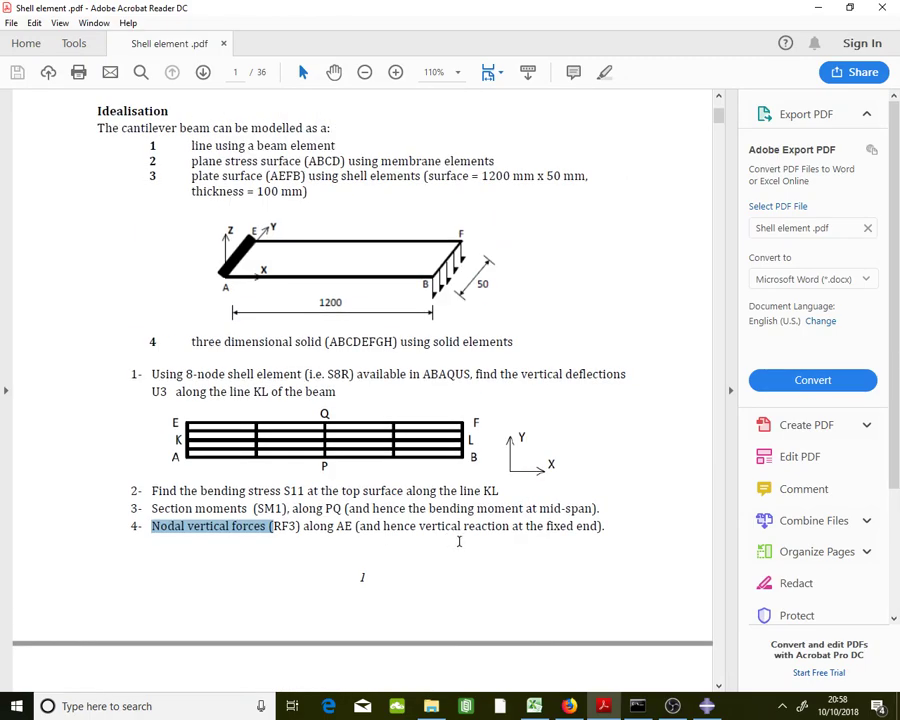
Switch to Abaqus/CAE and create a new model database with a Standard/Explicit model
{"action": "left_click", "coordinate": [706, 708]}
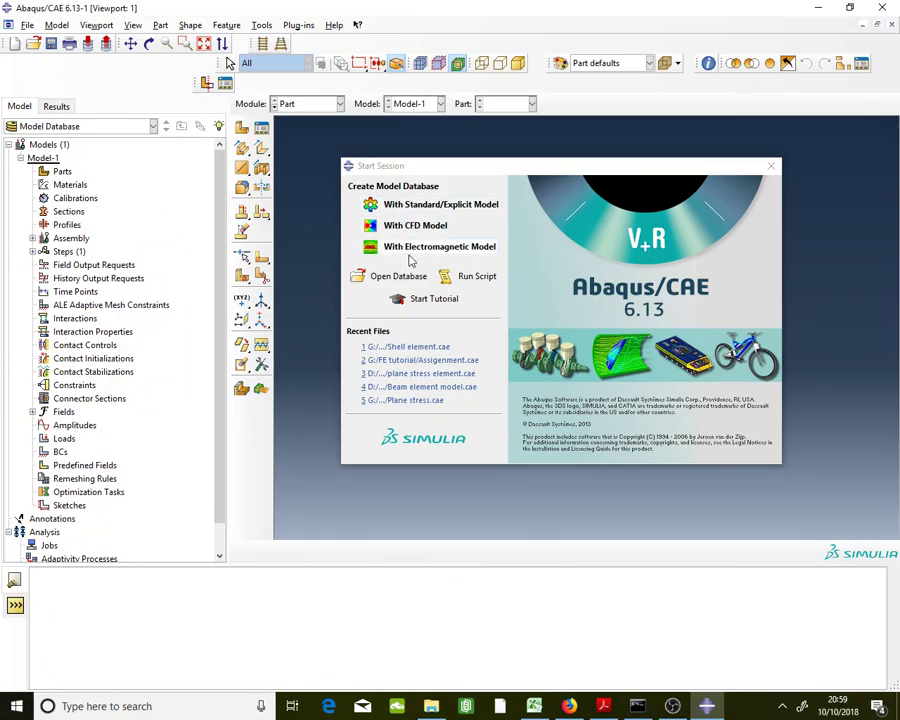
{"action": "left_click", "coordinate": [463, 207]}
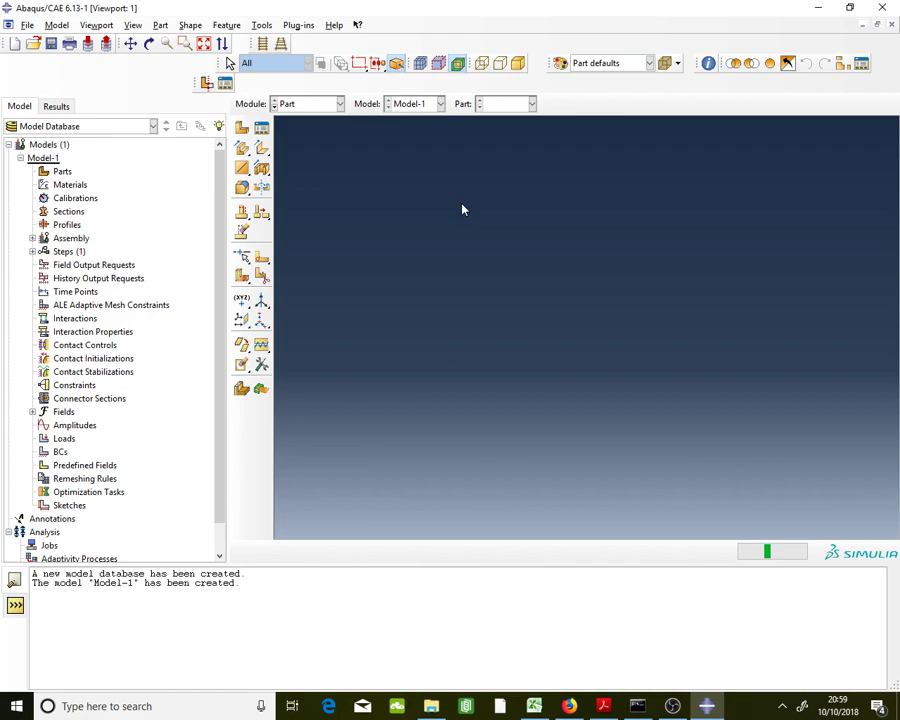
Create a 3D deformable part named Beam with a planar shell base feature and an approximate size of 200
{"action": "left_click", "coordinate": [260, 129]}
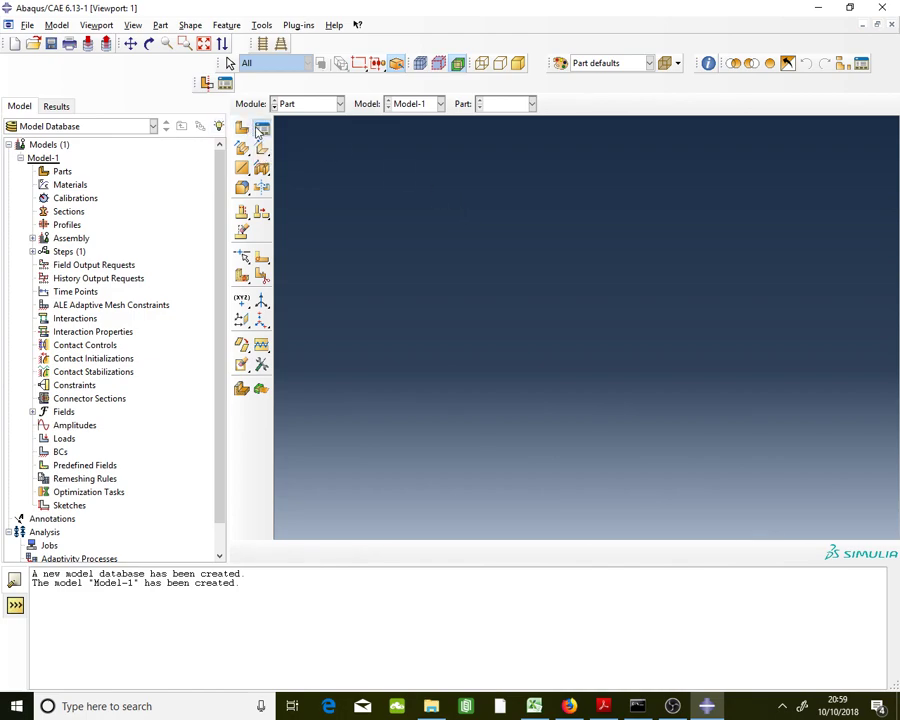
{"action": "left_click_drag", "start_coordinate": [155, 520], "coordinate": [480, 213]}
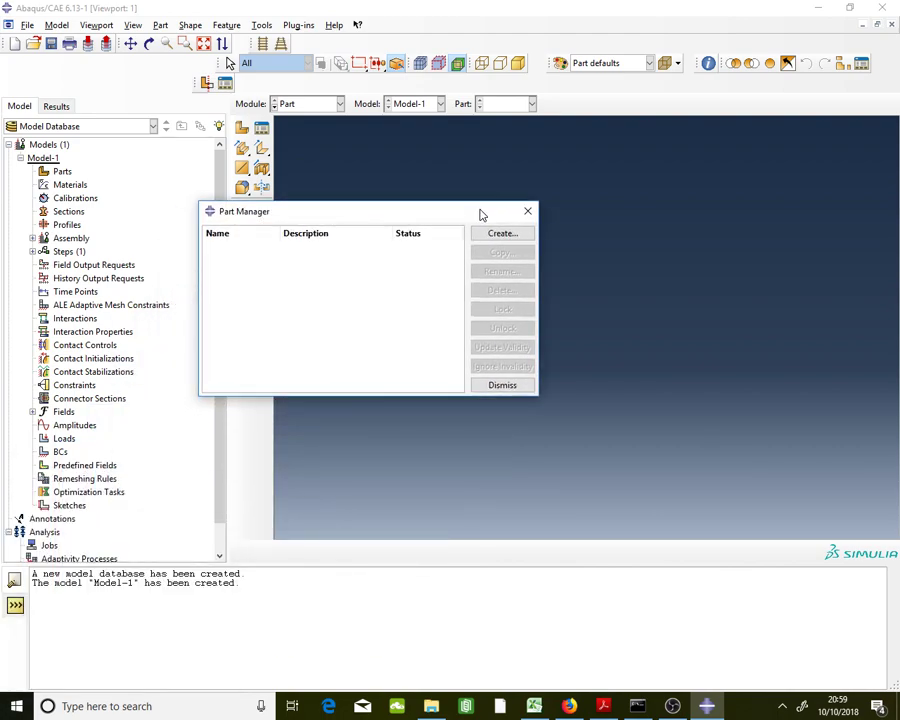
{"action": "left_click", "coordinate": [508, 231]}
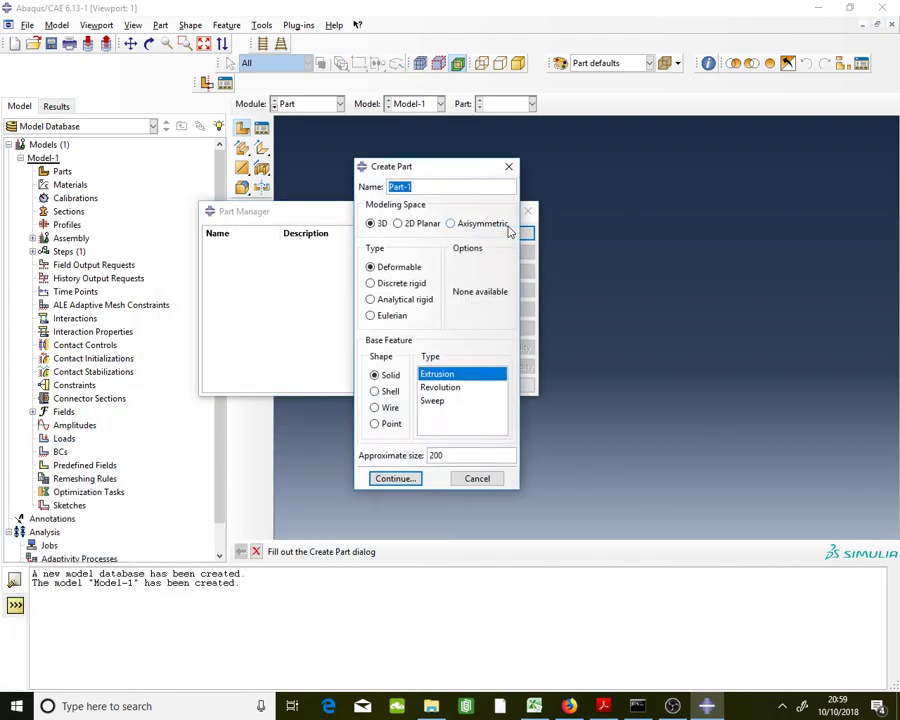
{"action": "type", "text": "Beam"}
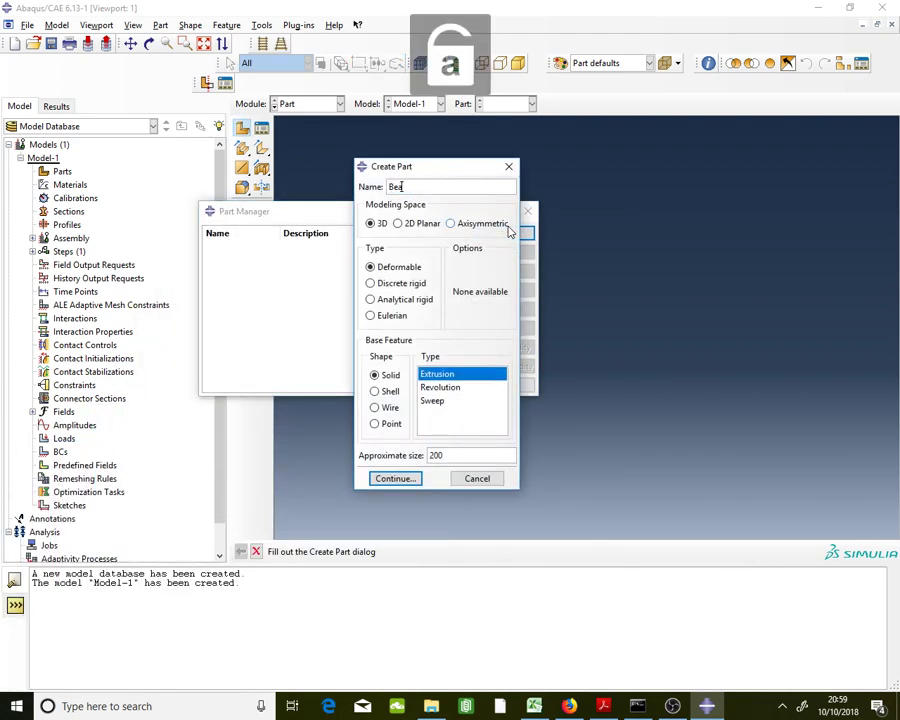
{"action": "left_click", "coordinate": [374, 223]}
{"action": "left_click", "coordinate": [388, 392]}
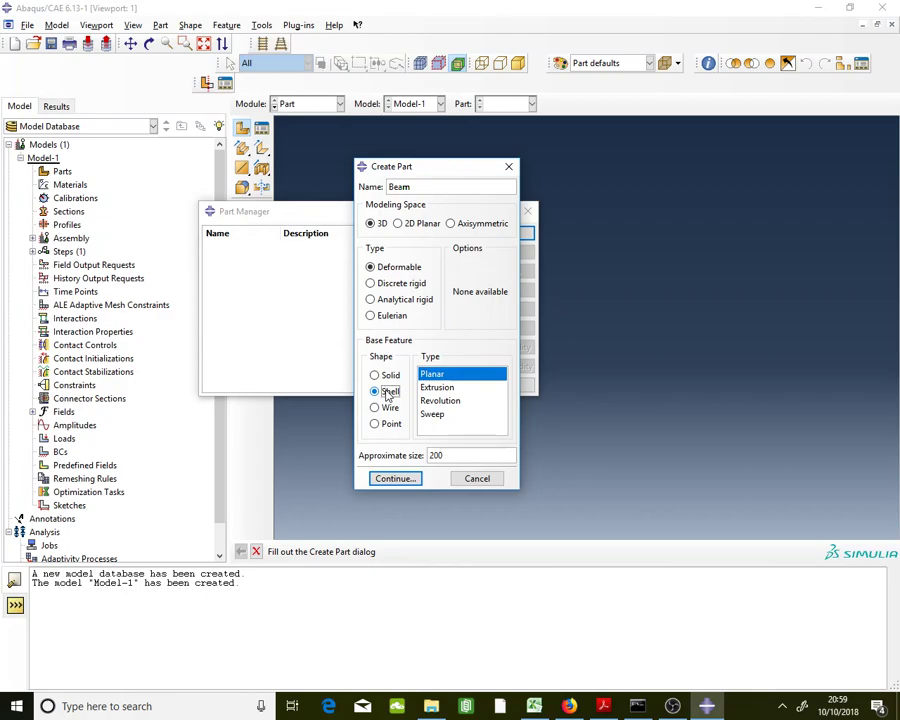
{"action": "left_click", "coordinate": [450, 376]}
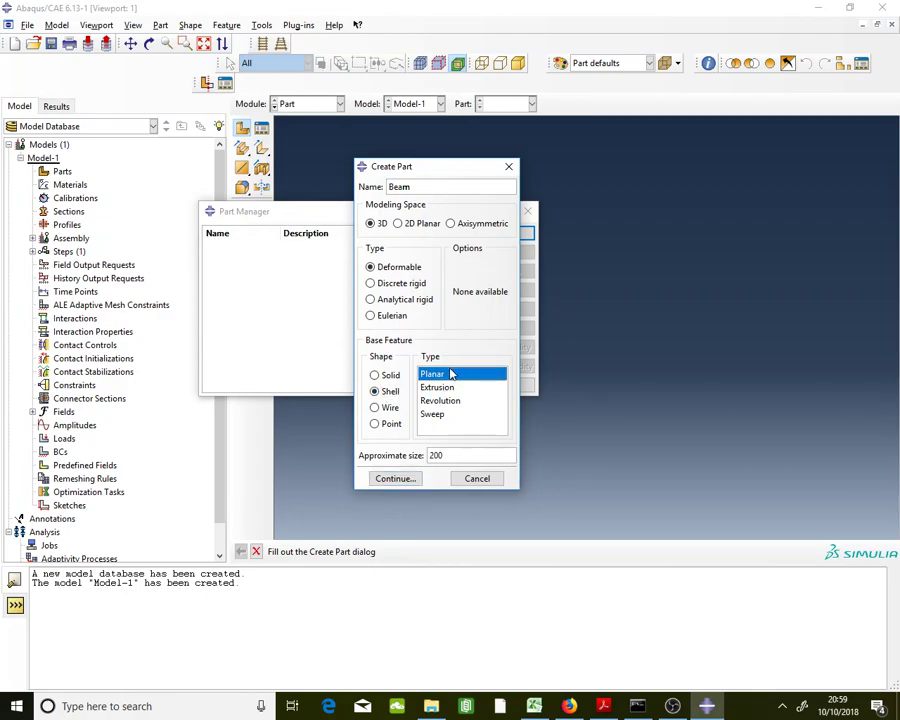
{"action": "left_click", "coordinate": [395, 478]}
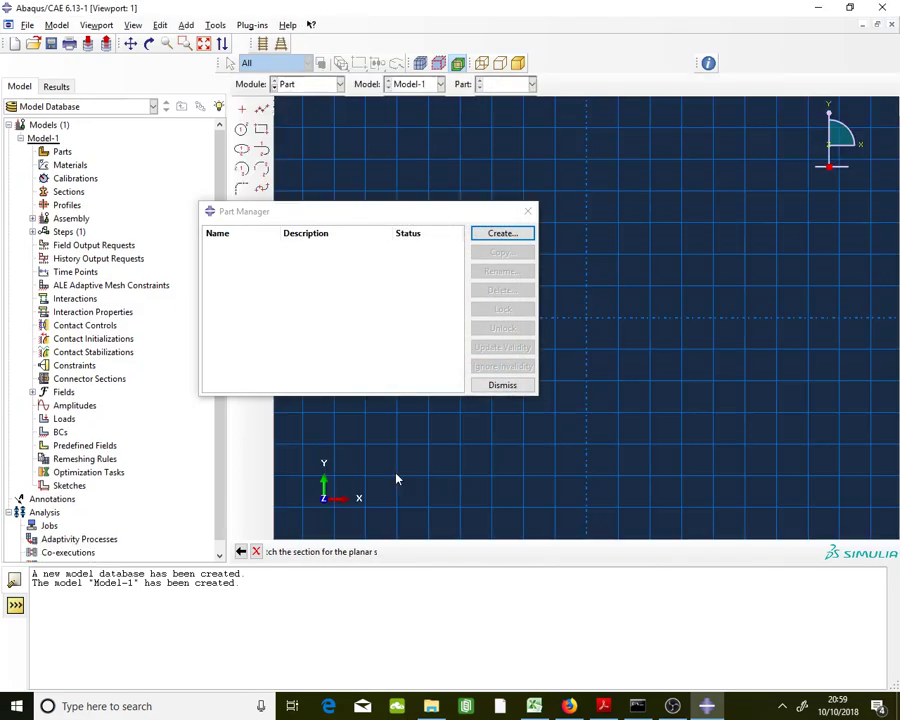
Start a rectangle in the sketch with its first corner at the origin
{"action": "mouse_move", "coordinate": [444, 212]}
{"action": "left_mouse_down"}
{"action": "mouse_move", "coordinate": [393, 250]}
{"action": "mouse_move", "coordinate": [273, 438]}
{"action": "mouse_move", "coordinate": [270, 537]}
{"action": "left_mouse_up"}
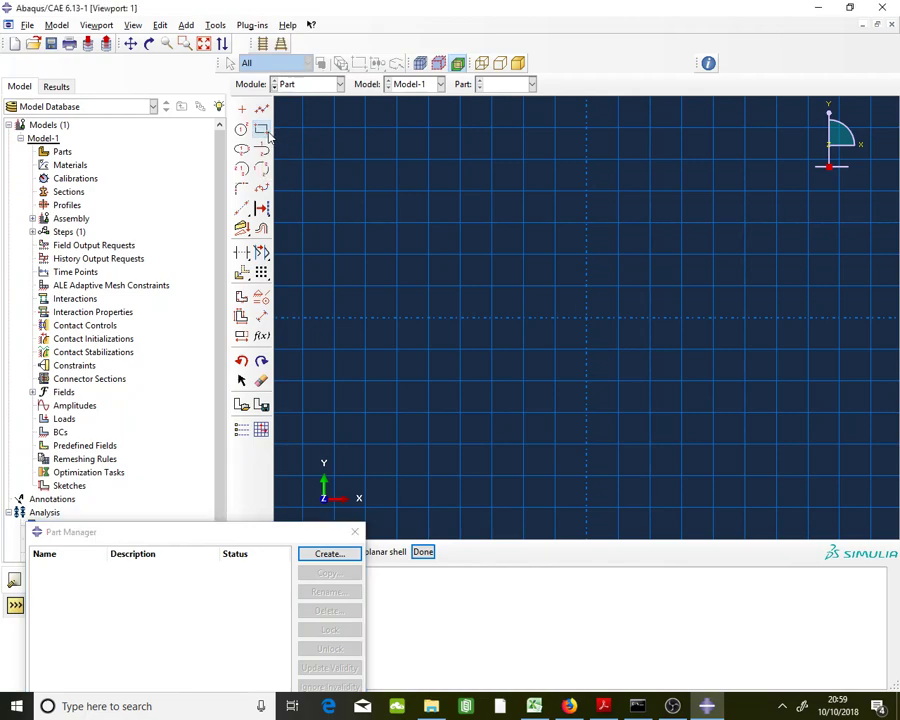
{"action": "left_click", "coordinate": [264, 131]}
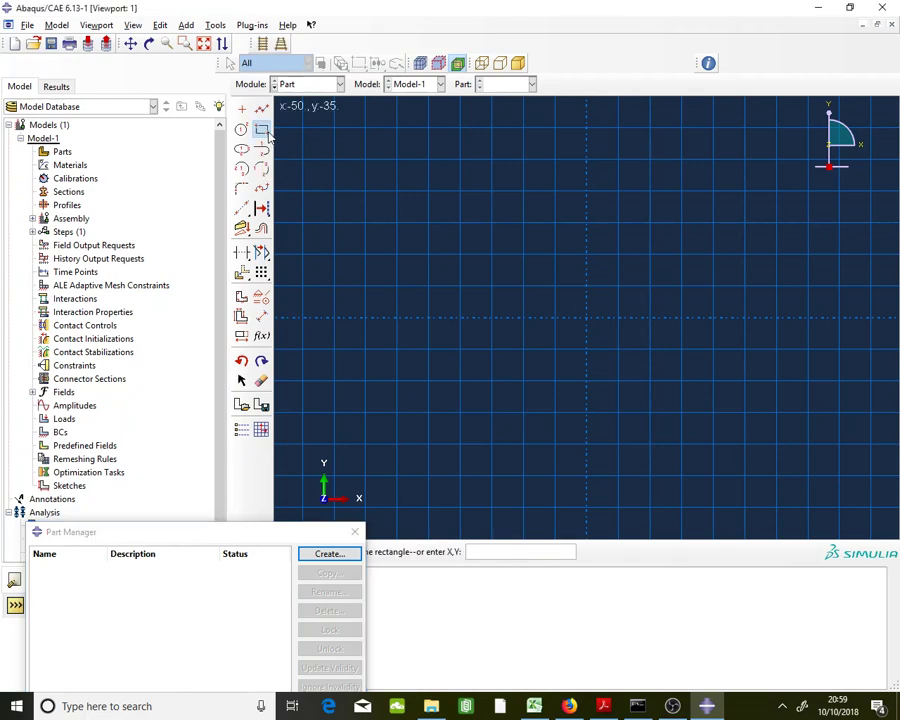
{"action": "left_click_drag", "start_coordinate": [299, 533], "coordinate": [198, 495]}
{"action": "left_click", "coordinate": [489, 553]}
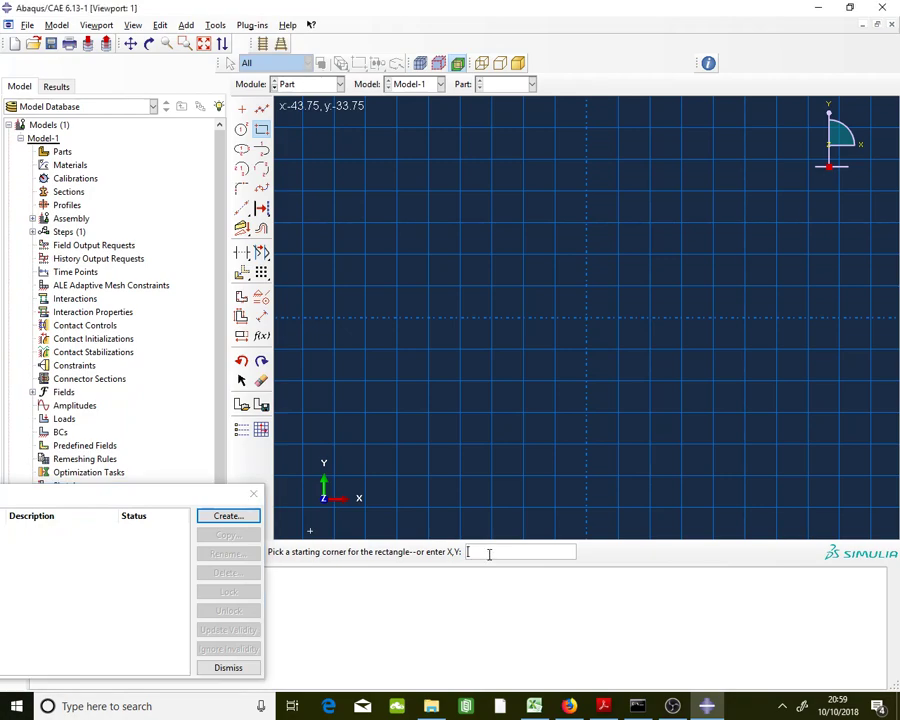
{"action": "key", "text": "Return"}
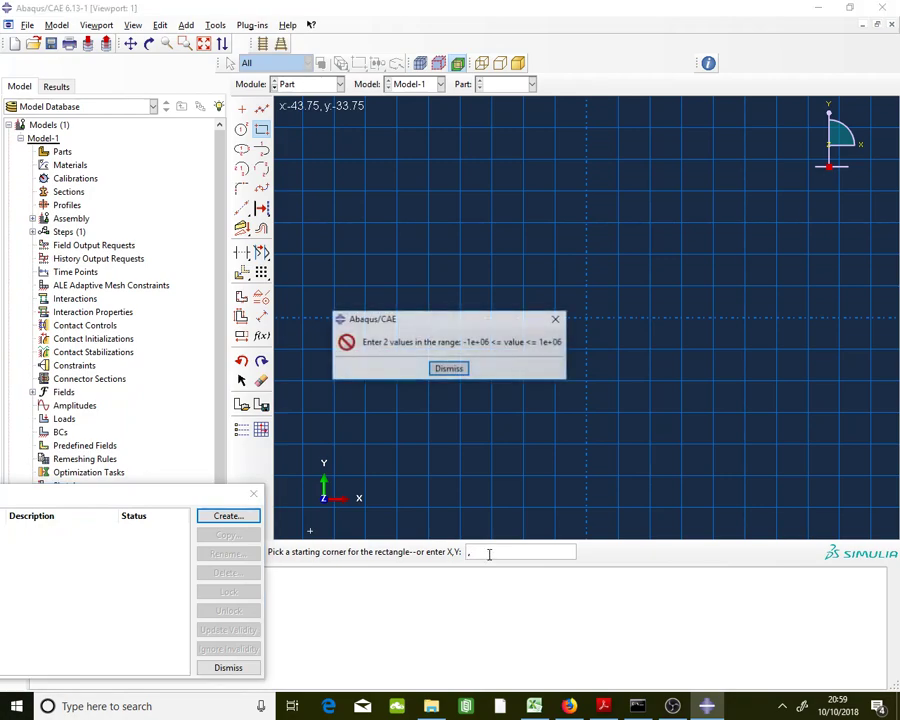
{"action": "key", "text": "Return"}
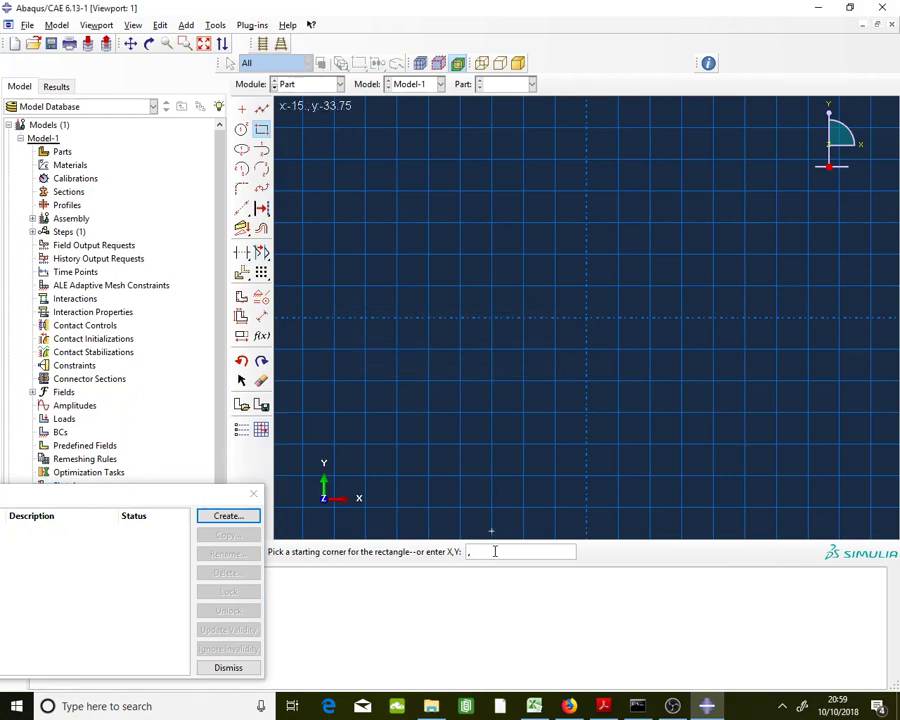
{"action": "key", "text": "Num_Lock"}
{"action": "key", "text": "Return"}
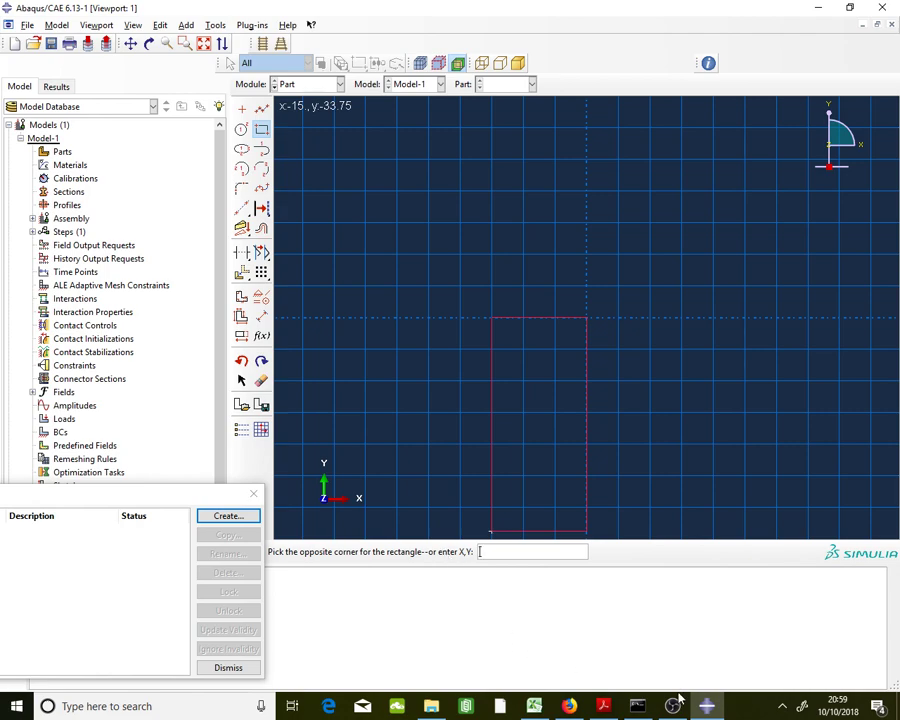
Check the plate dimensions in the problem PDF, set the rectangle's opposite corner to 1200,50 and finish the planar shell sketch
{"action": "left_click", "coordinate": [603, 706]}
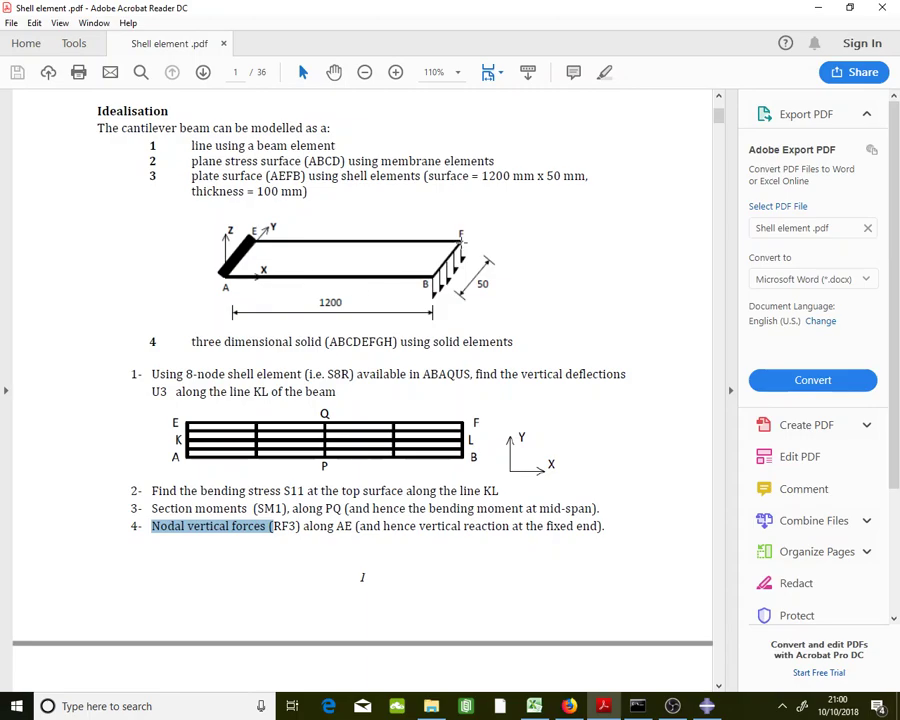
{"action": "left_click", "coordinate": [818, 7]}
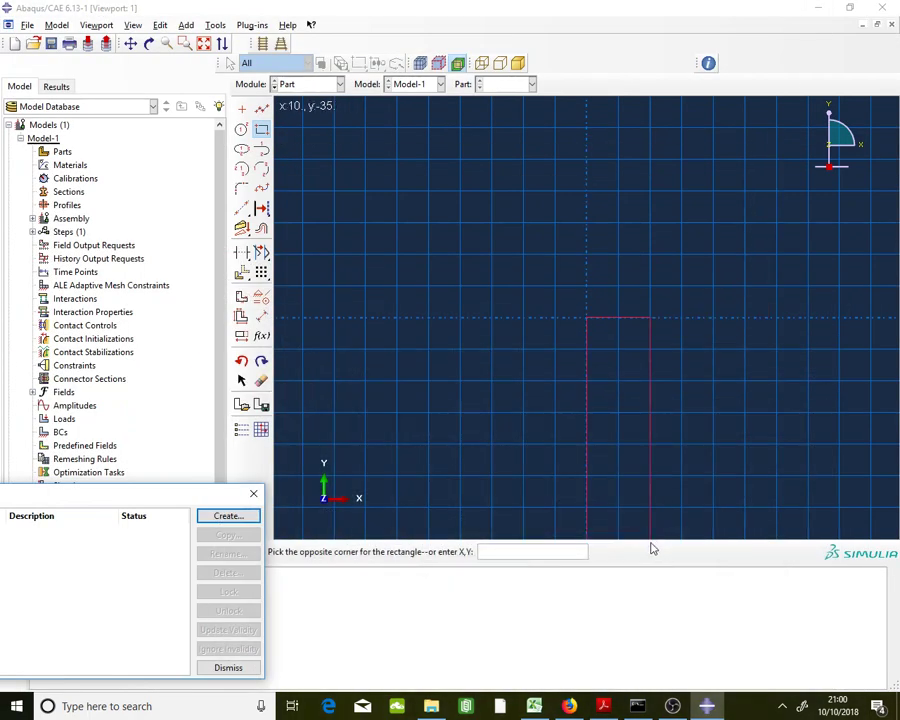
{"action": "left_click", "coordinate": [586, 551]}
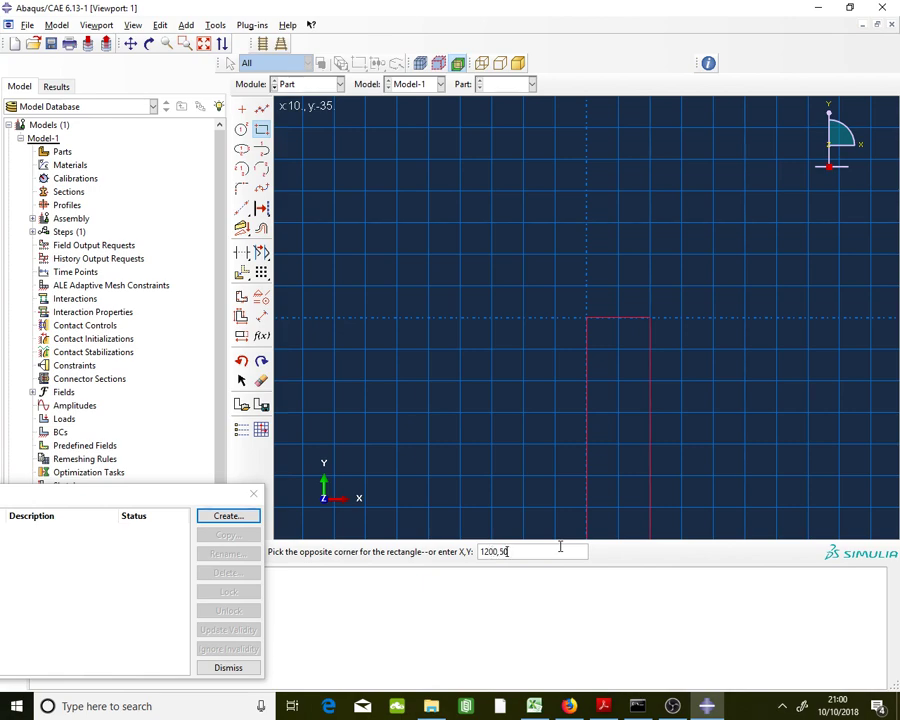
{"action": "type", "text": "1200,50"}
{"action": "key", "text": "Return"}
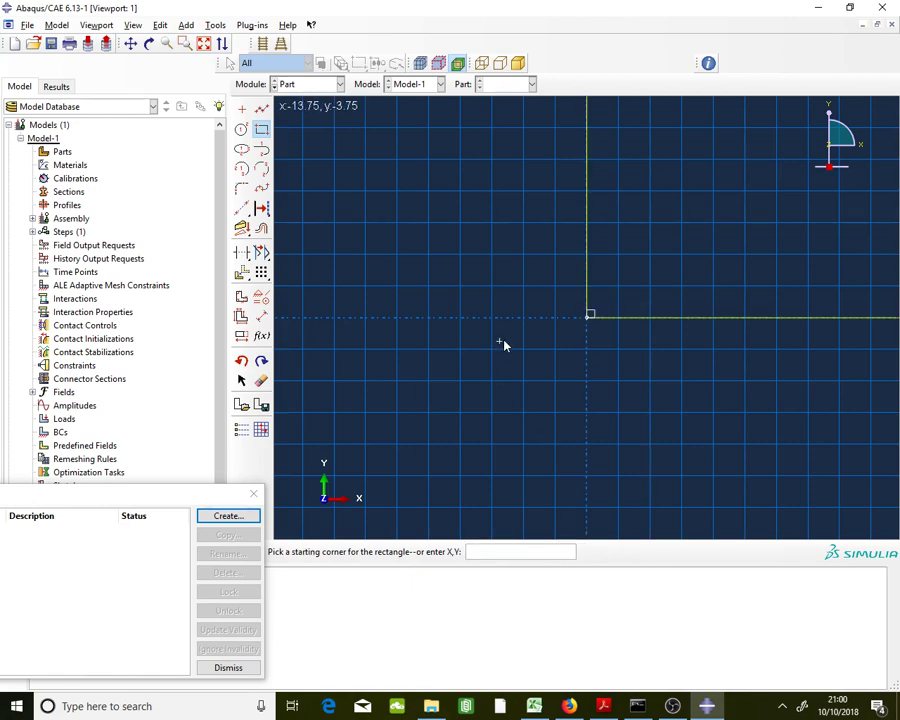
{"action": "left_click", "coordinate": [205, 45]}
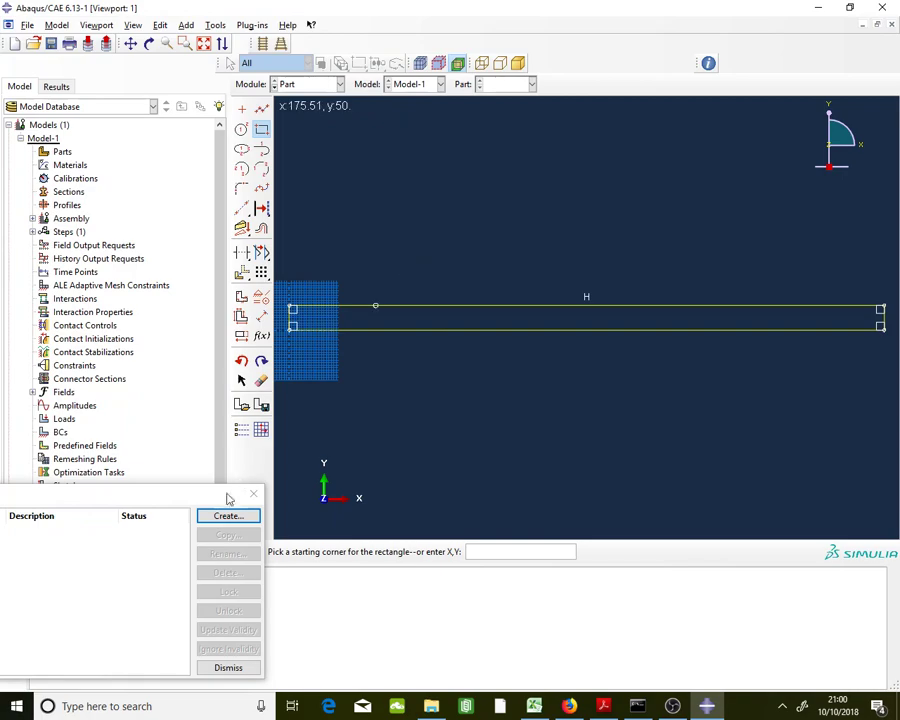
{"action": "mouse_move", "coordinate": [209, 496]}
{"action": "left_mouse_down"}
{"action": "mouse_move", "coordinate": [173, 373]}
{"action": "mouse_move", "coordinate": [124, 402]}
{"action": "left_mouse_up"}
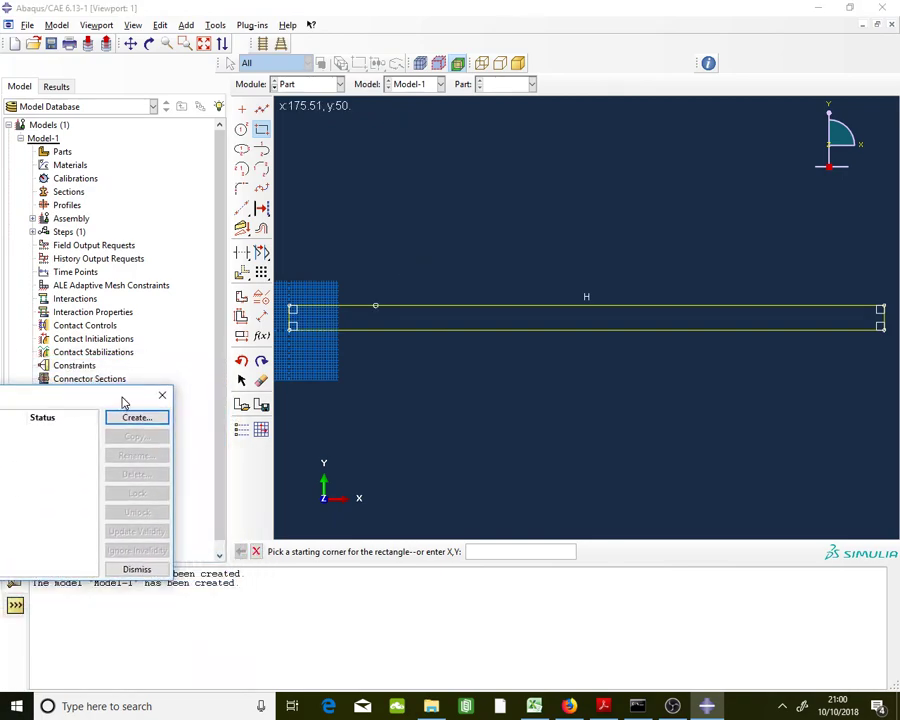
{"action": "left_click", "coordinate": [256, 553]}
{"action": "left_click", "coordinate": [422, 551]}
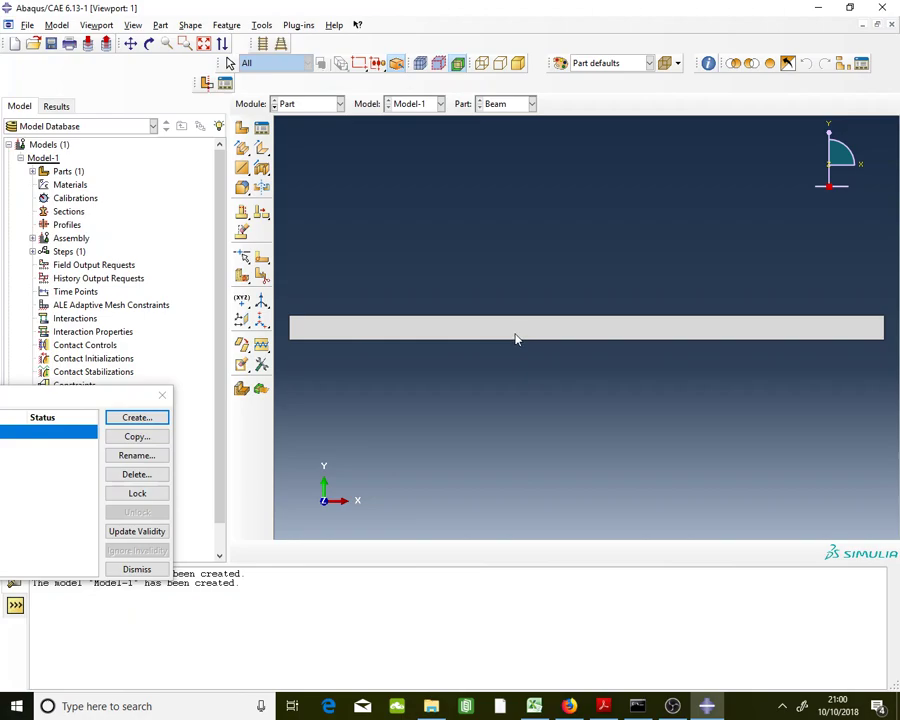
Check the beam's material data in the problem PDF and create a material named Steel in the Property module
{"action": "left_click", "coordinate": [603, 706]}
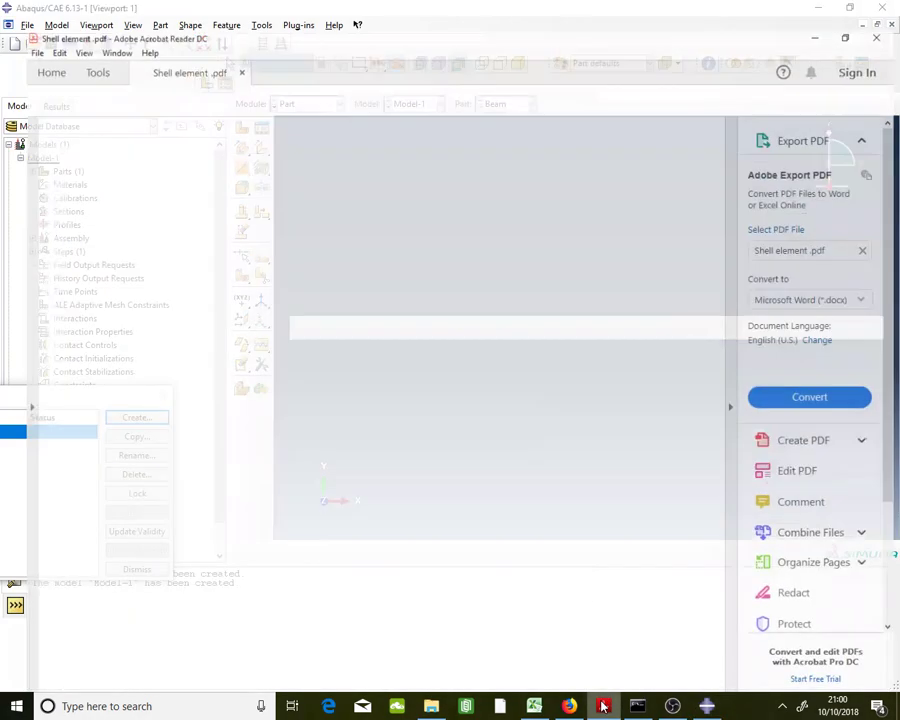
{"action": "scroll", "coordinate": [344, 264], "scroll_direction": "up", "scroll_amount": 4}
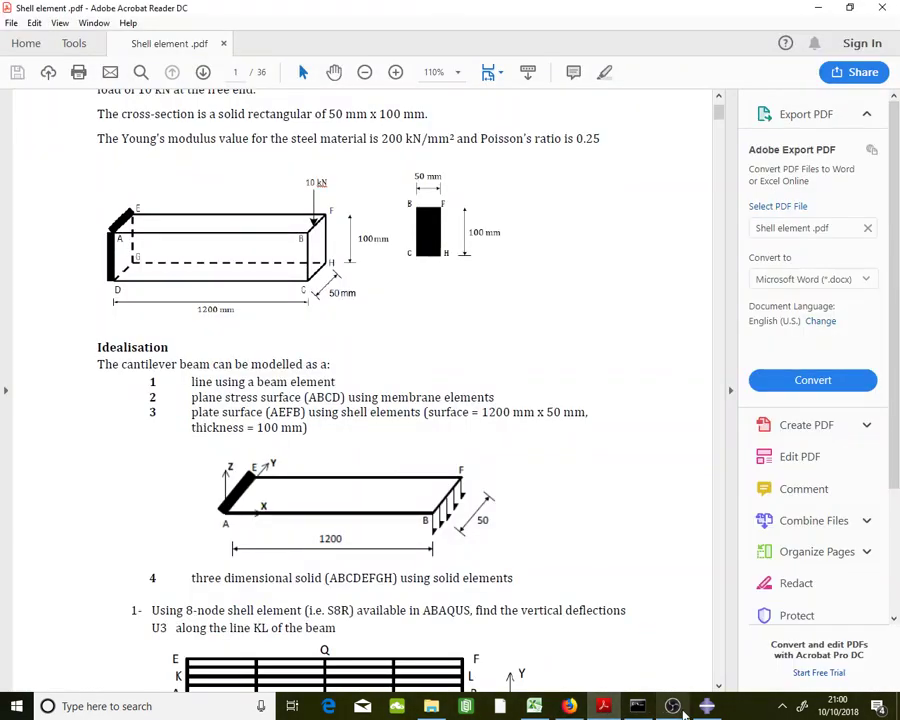
{"action": "left_click", "coordinate": [704, 706]}
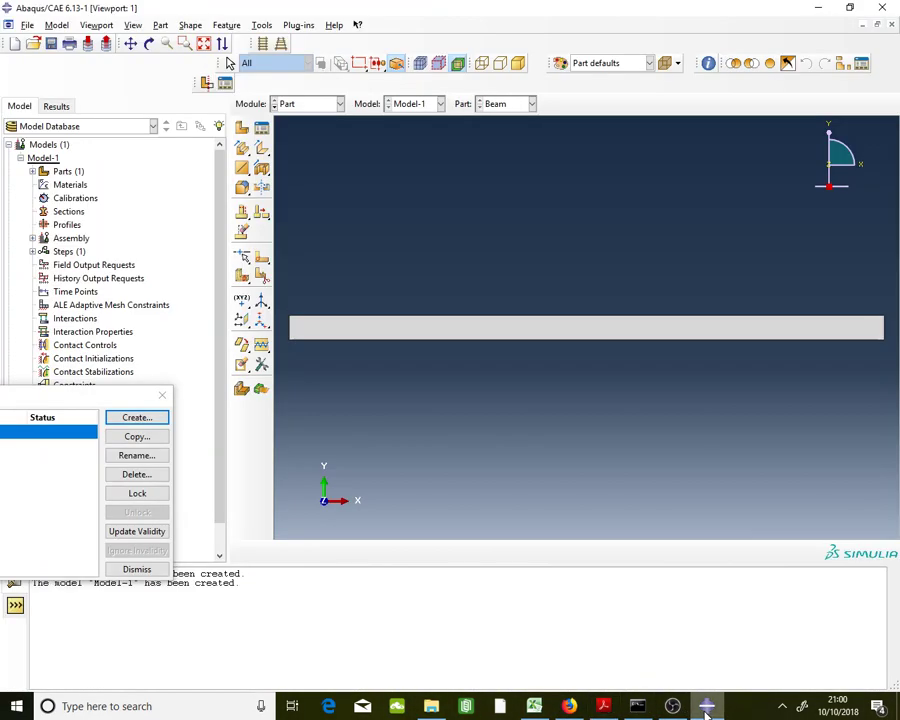
{"action": "left_click", "coordinate": [314, 106]}
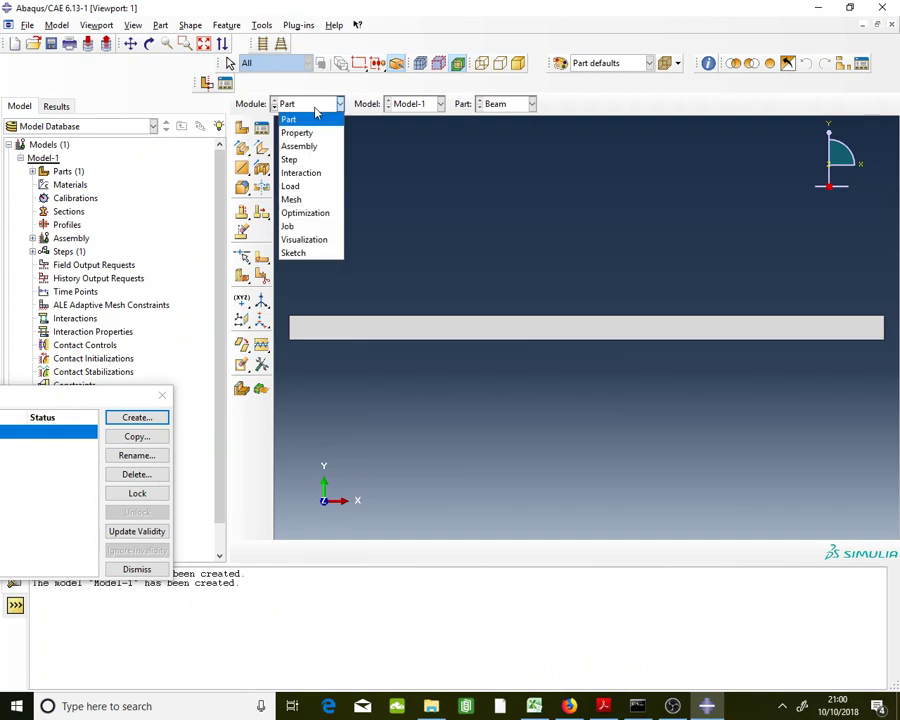
{"action": "left_click", "coordinate": [312, 133]}
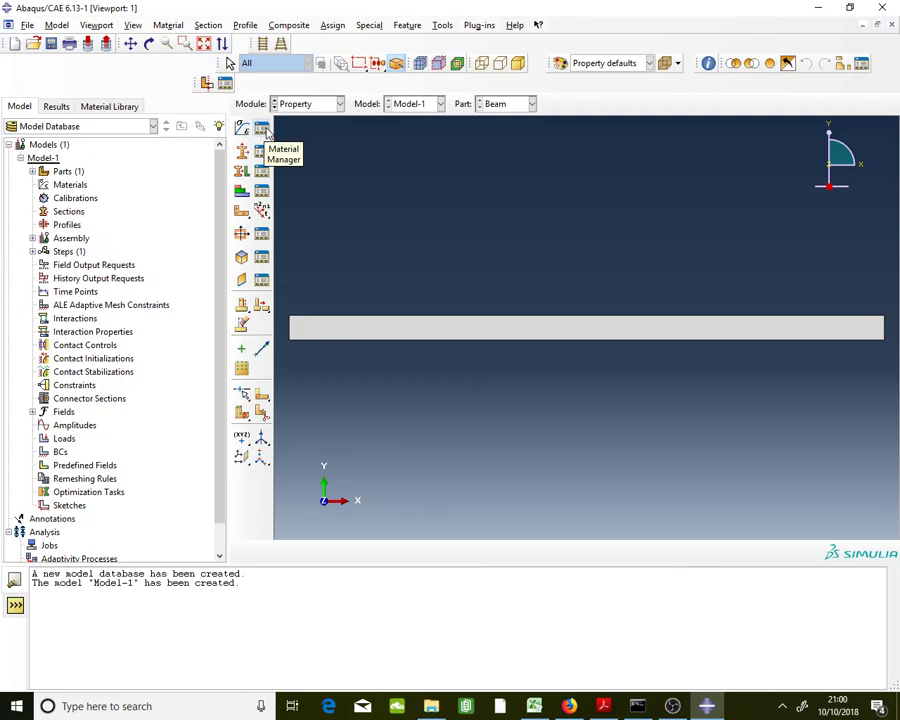
{"action": "left_click", "coordinate": [263, 130]}
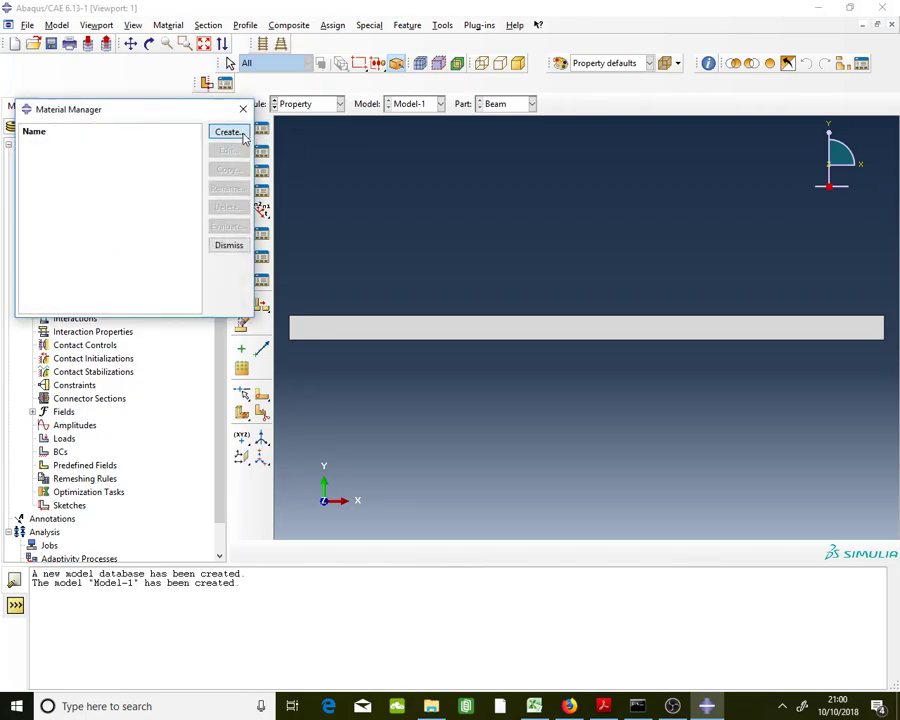
{"action": "left_click", "coordinate": [243, 137]}
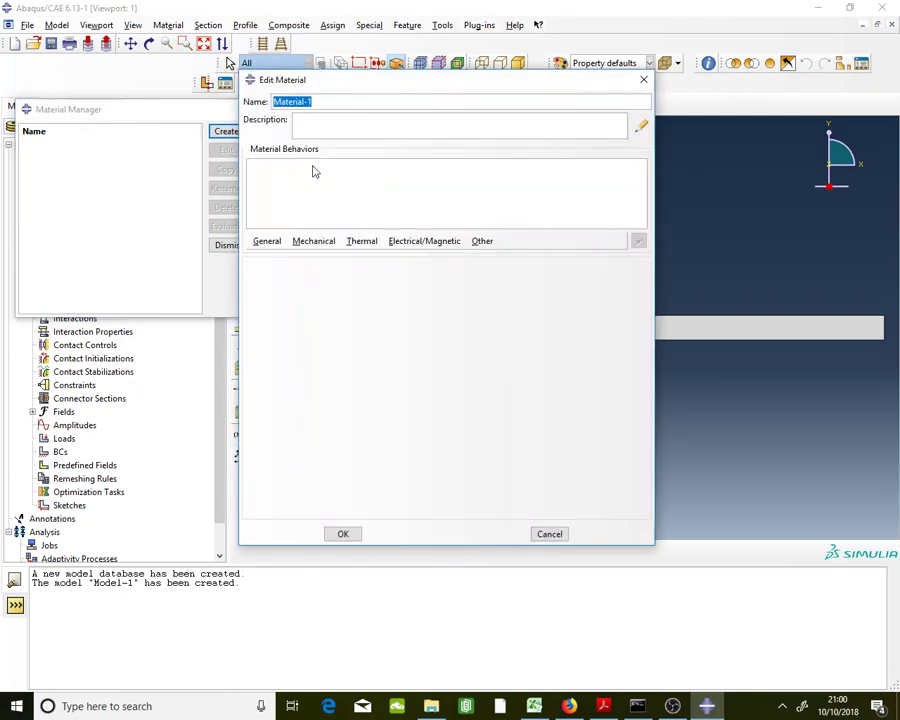
{"action": "key", "text": "Caps_Lock"}
{"action": "type", "text": "S"}
{"action": "key", "text": "Caps_Lock"}
{"action": "type", "text": "teel"}
Give Steel an isotropic elastic behavior with Young's modulus 200000 and Poisson's ratio 0.25, and save the material
{"action": "left_click", "coordinate": [318, 250]}
{"action": "mouse_move", "coordinate": [320, 256]}
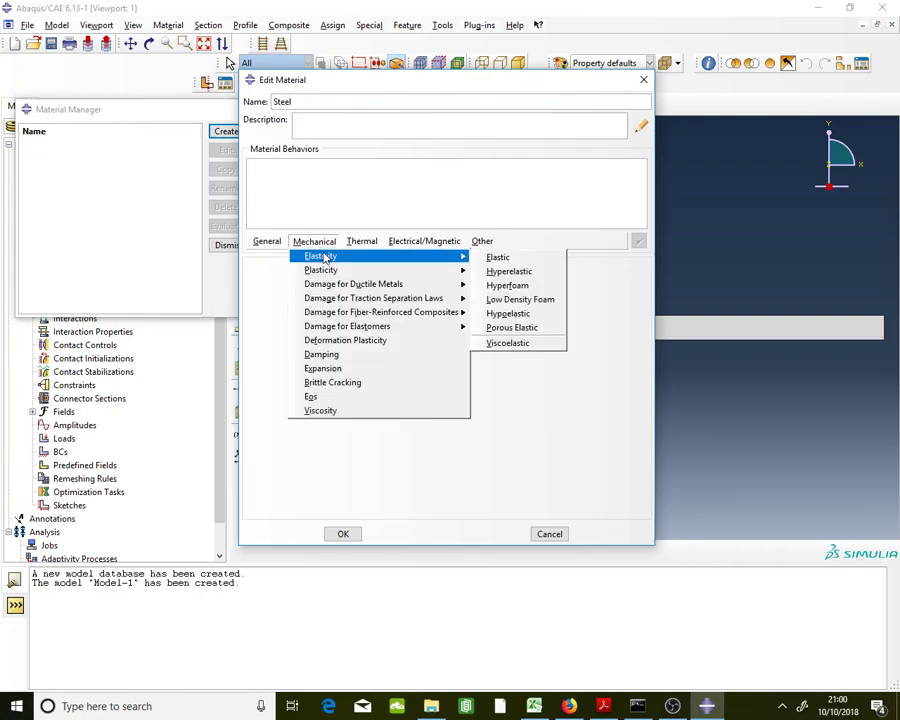
{"action": "left_click", "coordinate": [508, 258]}
{"action": "left_click", "coordinate": [317, 433]}
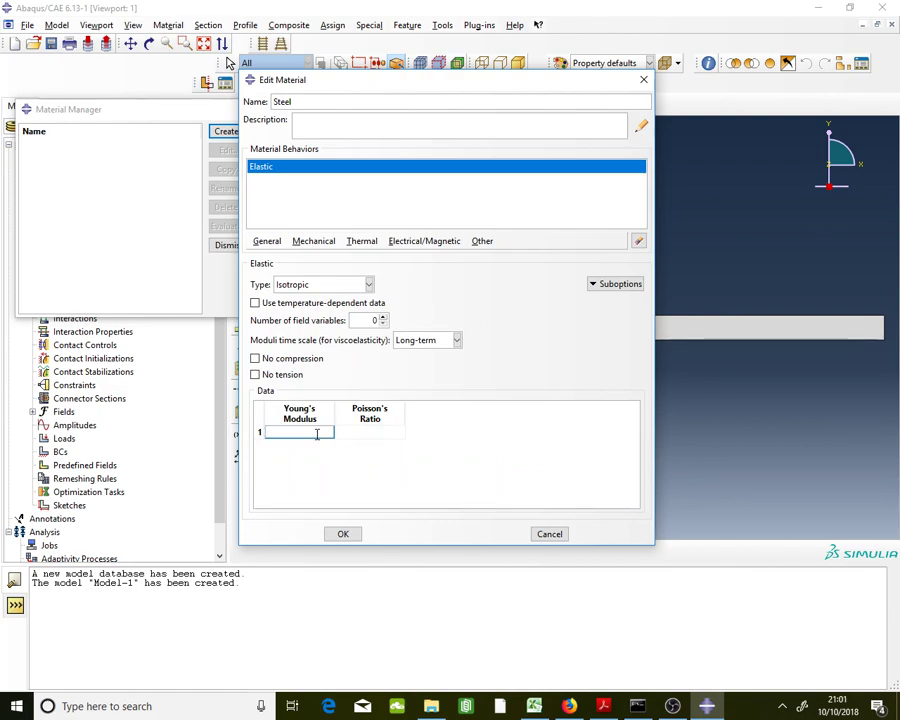
{"action": "type", "text": "200000"}
{"action": "left_click", "coordinate": [370, 474]}
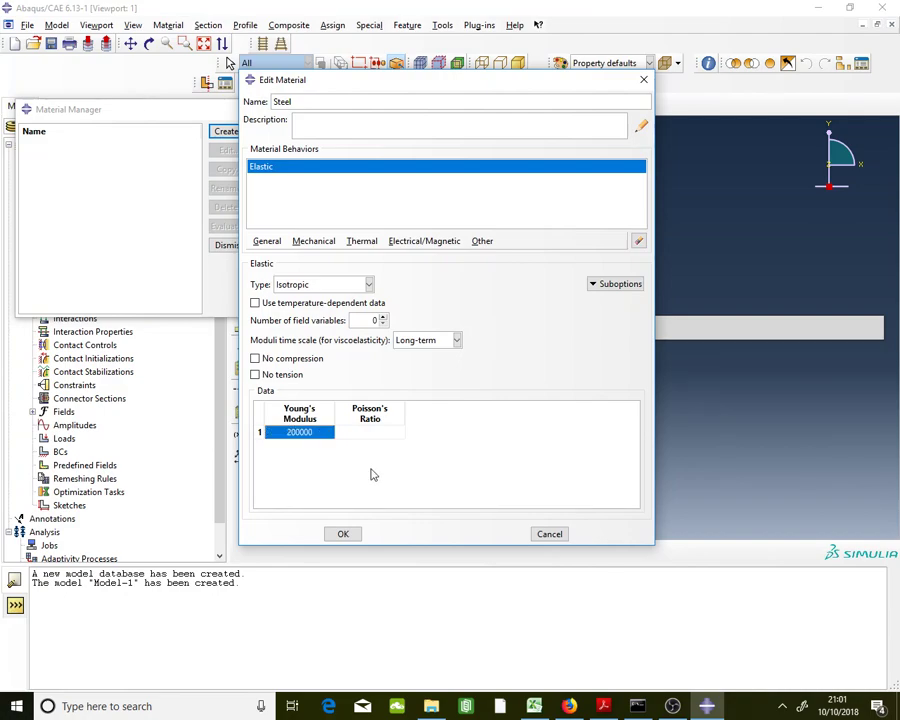
{"action": "double_click", "coordinate": [289, 432]}
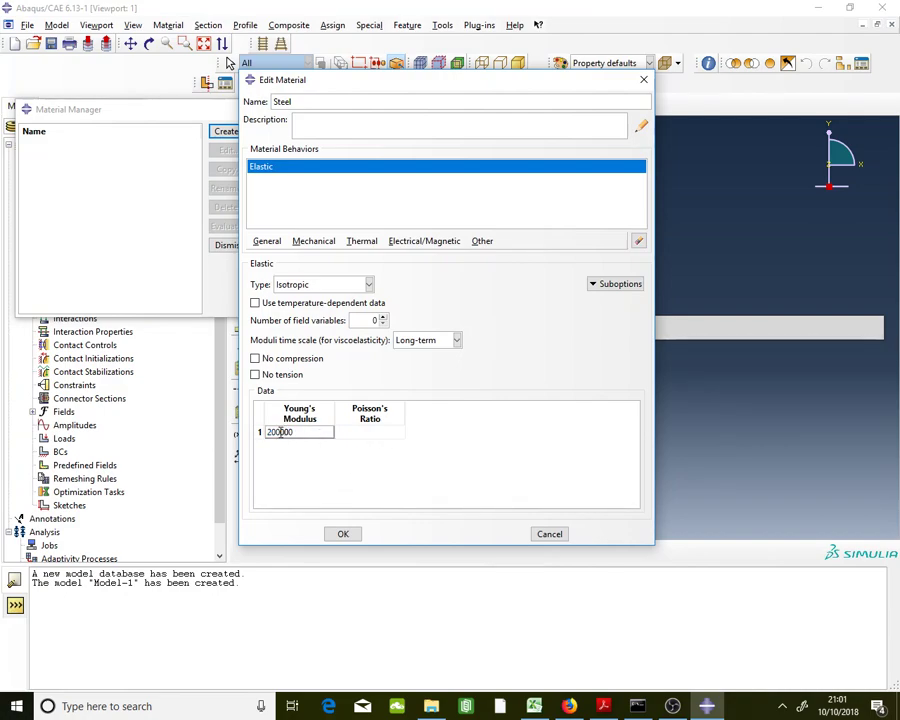
{"action": "left_click_drag", "start_coordinate": [280, 432], "coordinate": [298, 432]}
{"action": "left_click", "coordinate": [373, 431]}
{"action": "type", "text": "0.3"}
{"action": "type", "text": "5"}
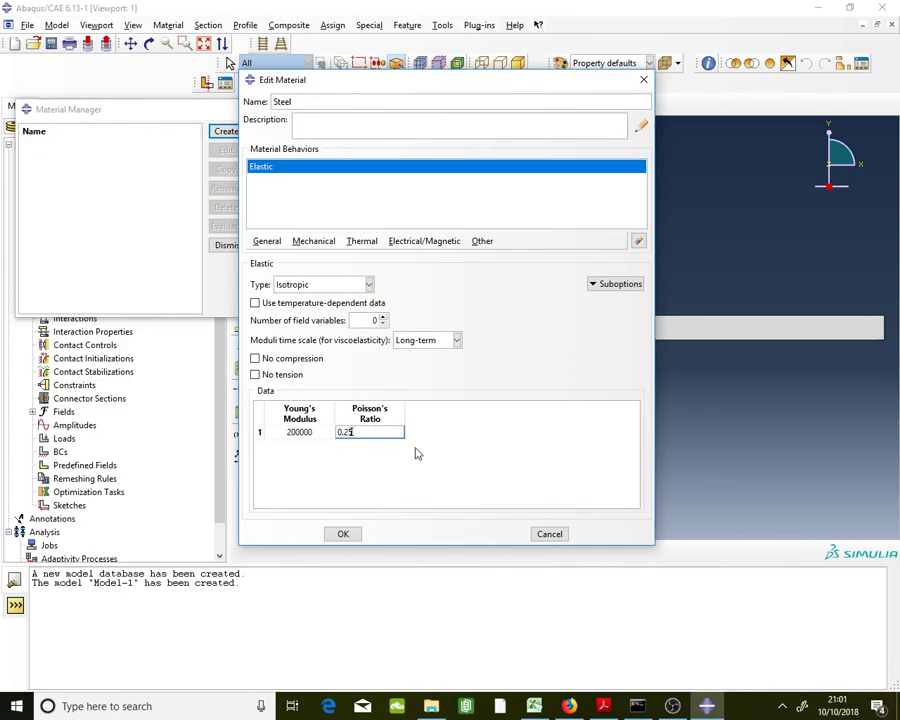
{"action": "left_click", "coordinate": [343, 533]}
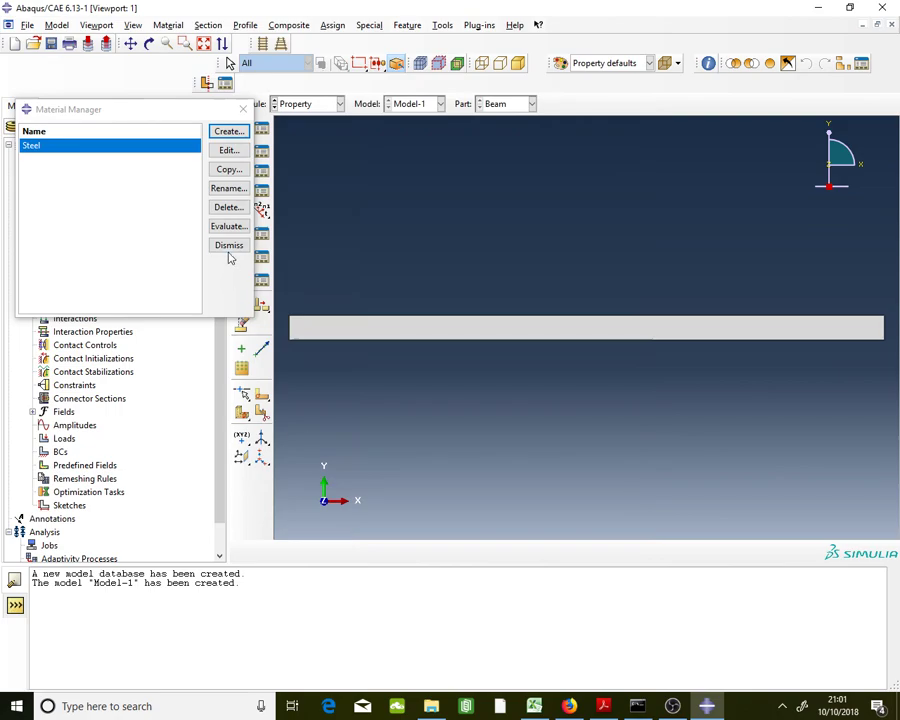
Close the material list and create a homogeneous shell section named Beam-Section
{"action": "left_click", "coordinate": [228, 246]}
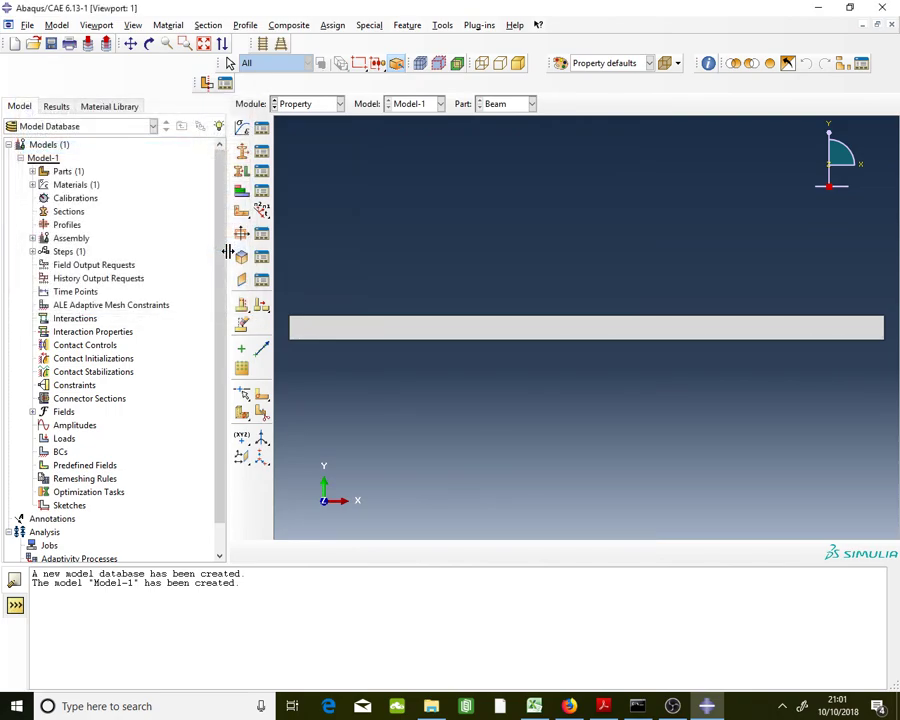
{"action": "left_click", "coordinate": [262, 152]}
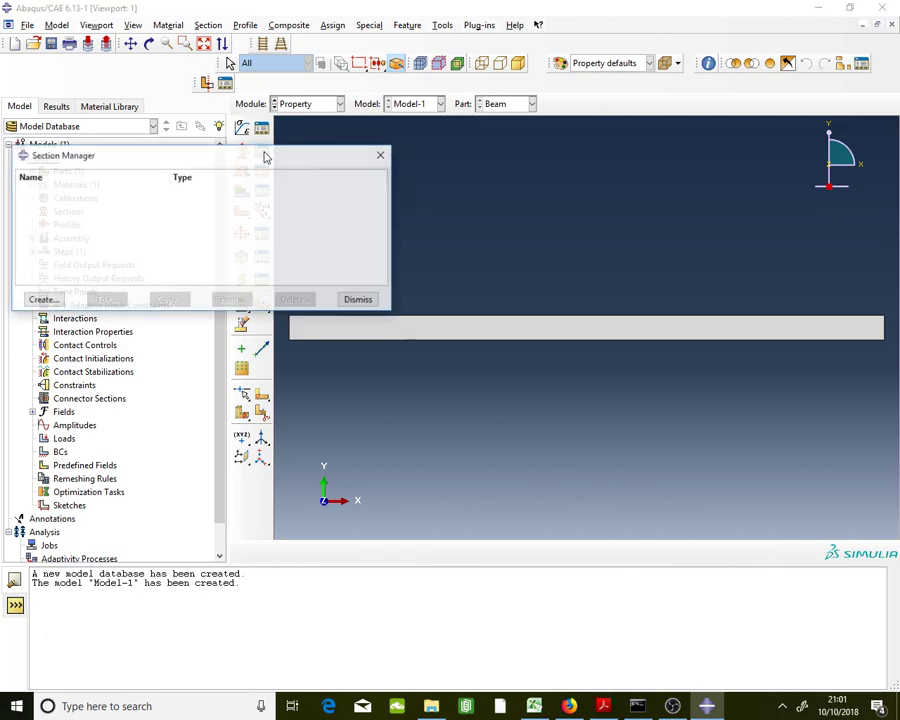
{"action": "left_click", "coordinate": [48, 306]}
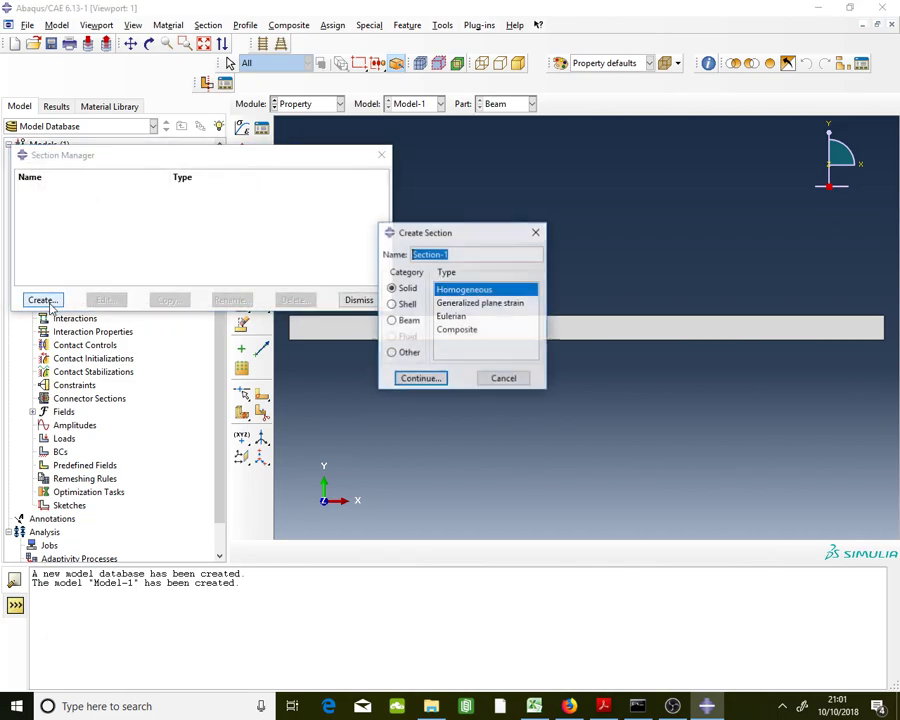
{"action": "key", "text": "Caps_Lock"}
{"action": "type", "text": "B"}
{"action": "key", "text": "Caps_Lock"}
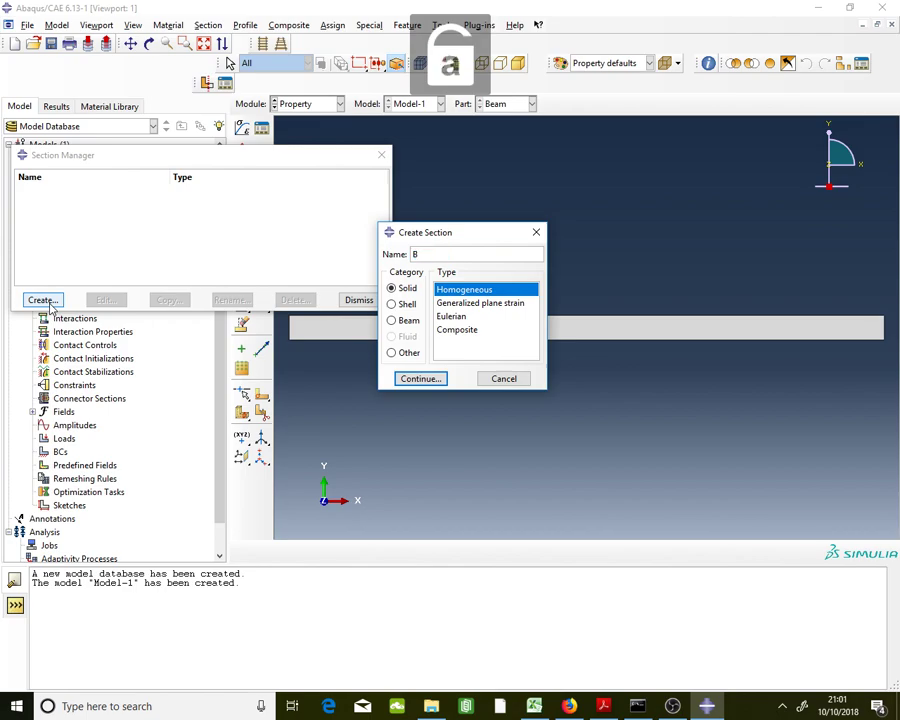
{"action": "type", "text": "eam-"}
{"action": "key", "text": "Caps_Lock"}
{"action": "type", "text": "S"}
{"action": "key", "text": "Caps_Lock"}
{"action": "type", "text": "ection"}
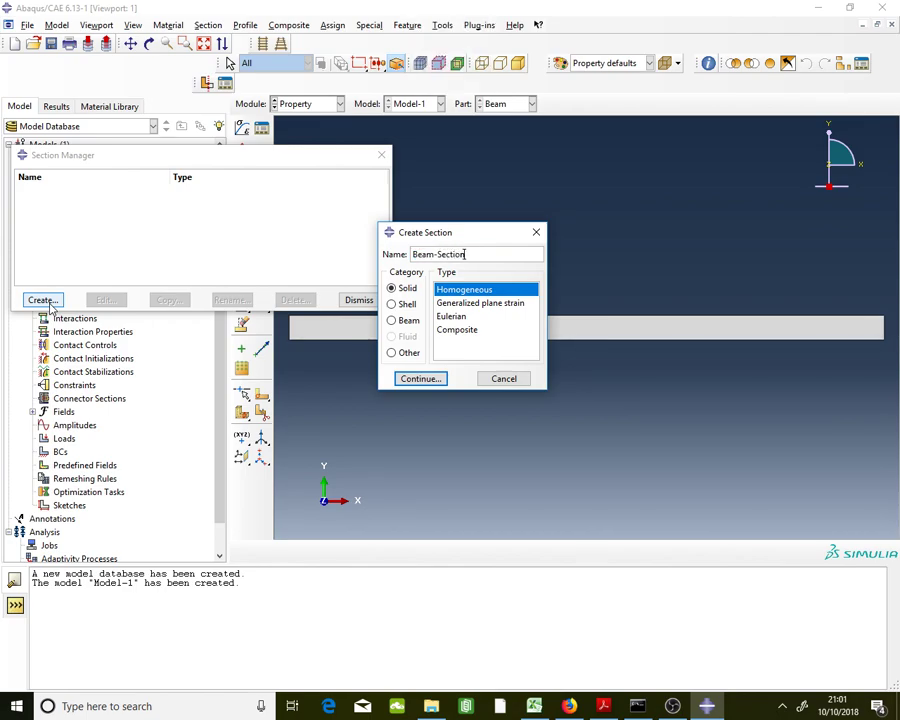
{"action": "left_click", "coordinate": [409, 306]}
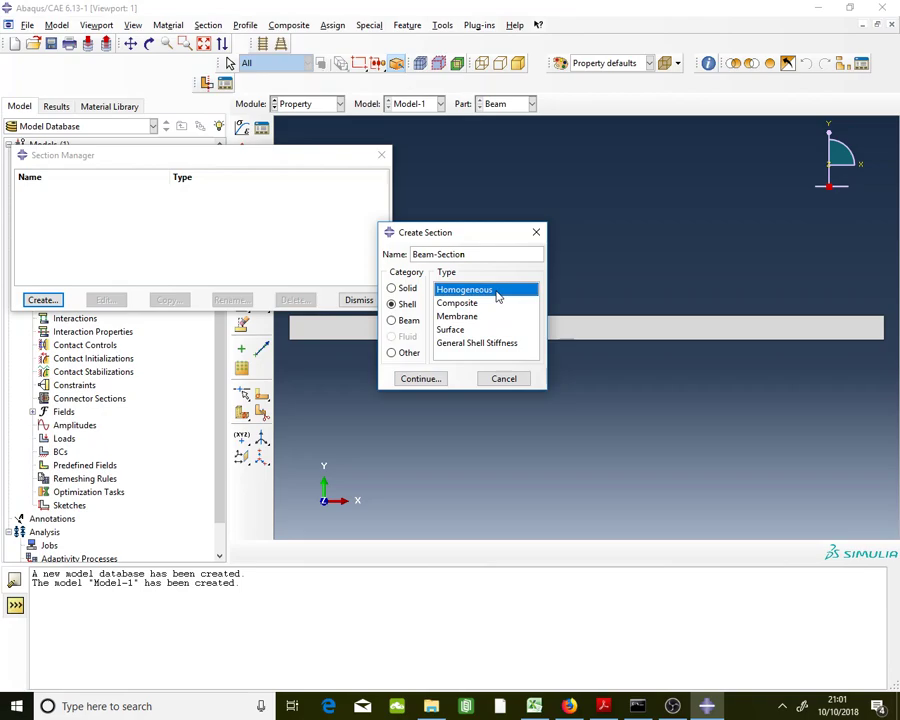
{"action": "left_click", "coordinate": [432, 378]}
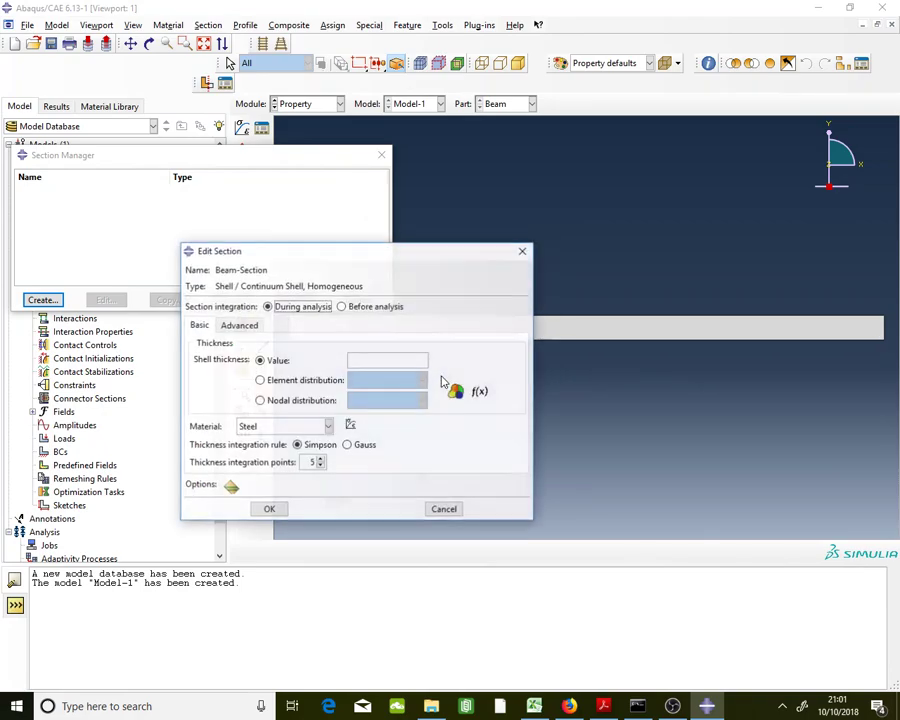
Check the plate thickness in the problem PDF, set Beam-Section's shell thickness to 100 with material Steel, and save the section
{"action": "left_click_drag", "start_coordinate": [428, 252], "coordinate": [461, 188]}
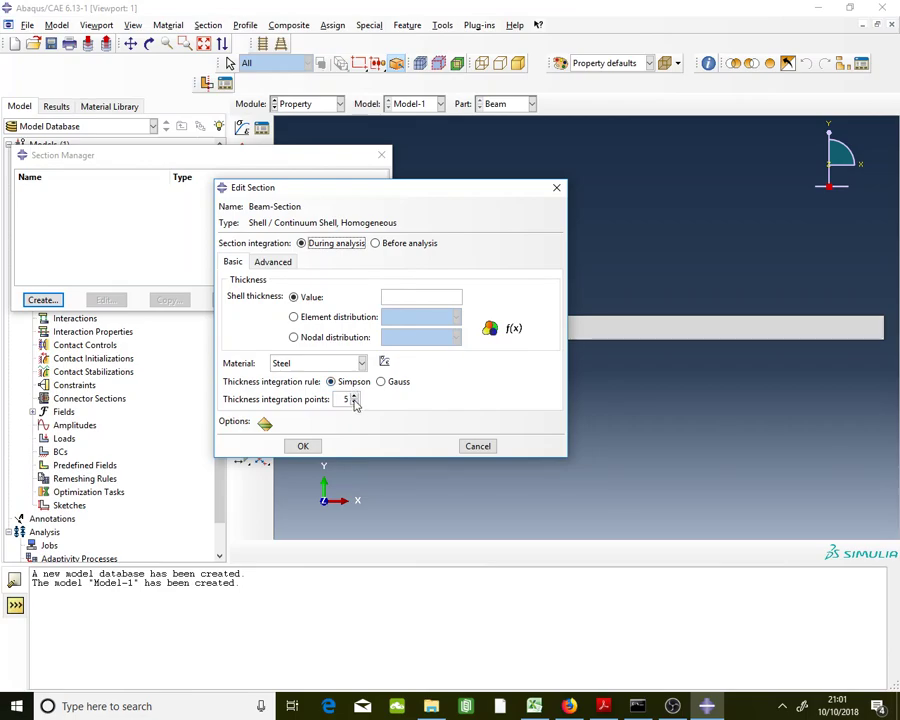
{"action": "left_click", "coordinate": [418, 298]}
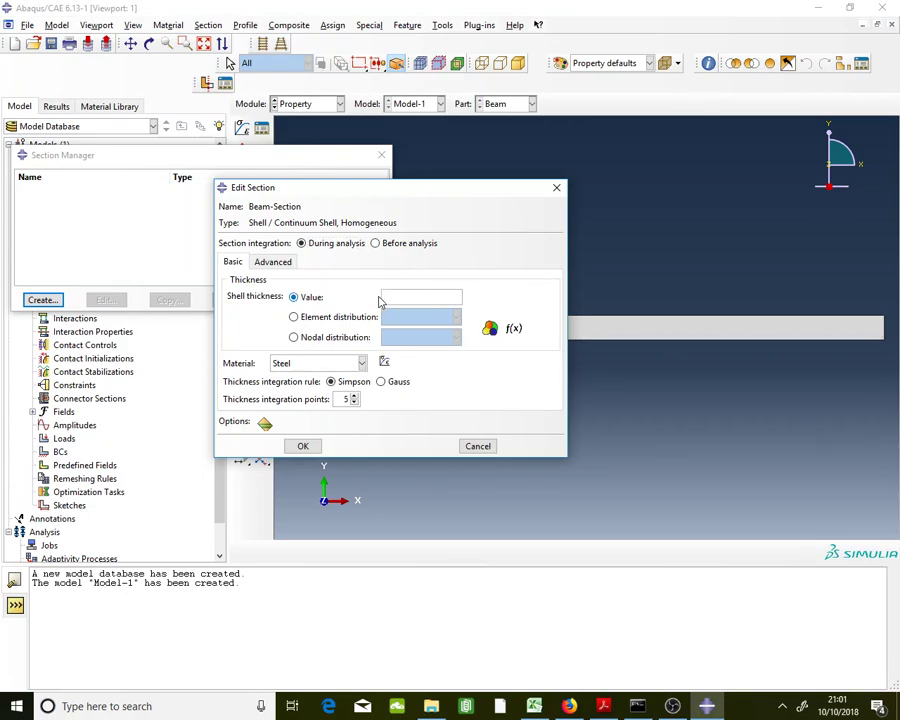
{"action": "left_click", "coordinate": [576, 708]}
{"action": "left_click", "coordinate": [568, 706]}
{"action": "left_click", "coordinate": [603, 706]}
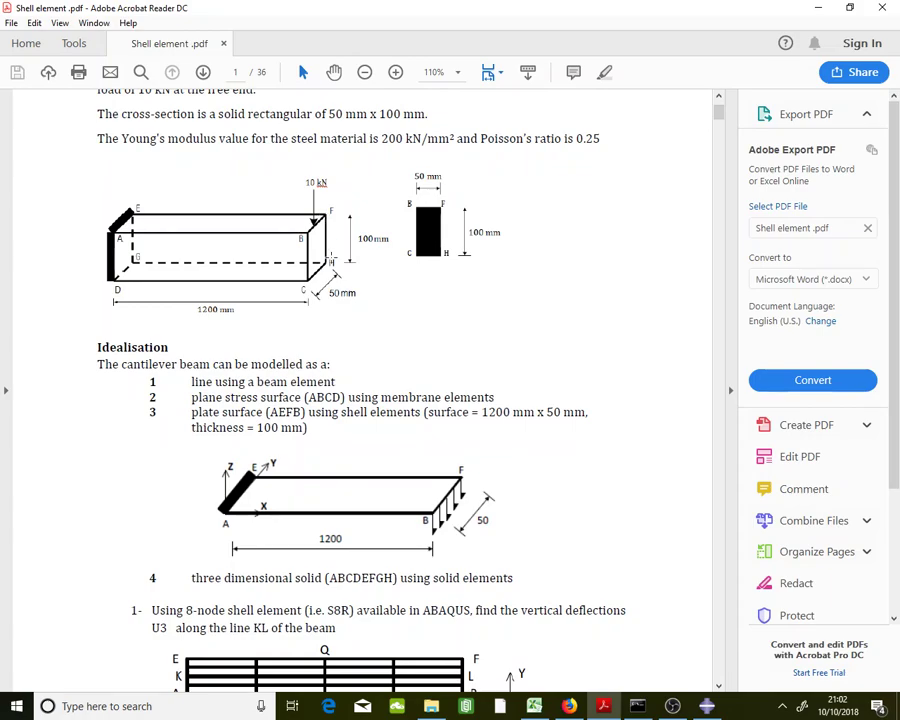
{"action": "key", "text": "alt+Tab"}
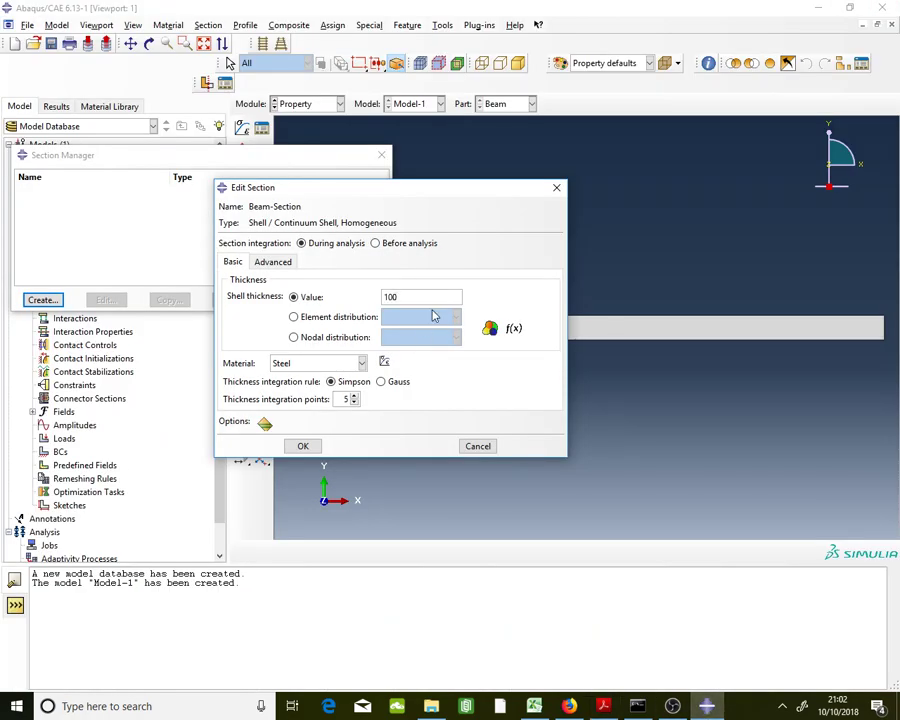
{"action": "left_click", "coordinate": [303, 447]}
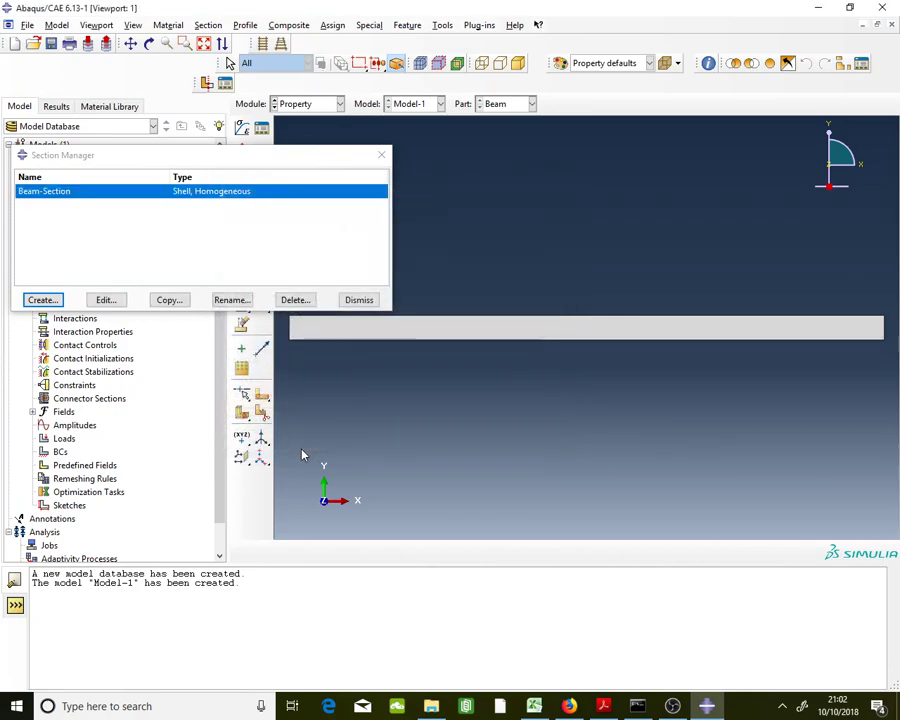
{"action": "left_click", "coordinate": [360, 300]}
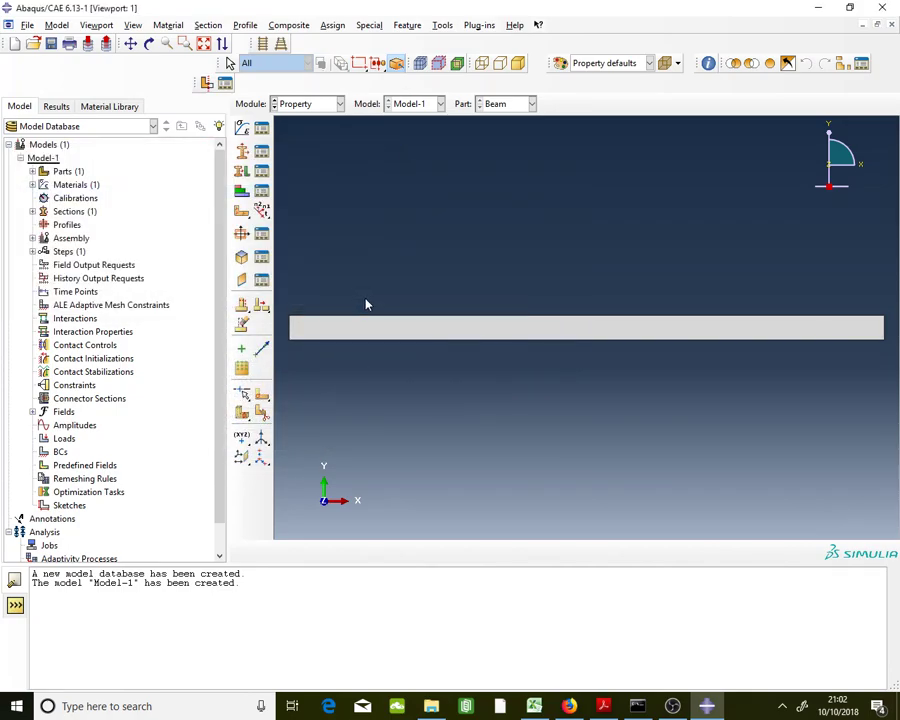
Assign Beam-Section to the whole plate with thickness from the section and middle-surface offset, consulting the problem PDF's idealisation
{"action": "left_click", "coordinate": [266, 176]}
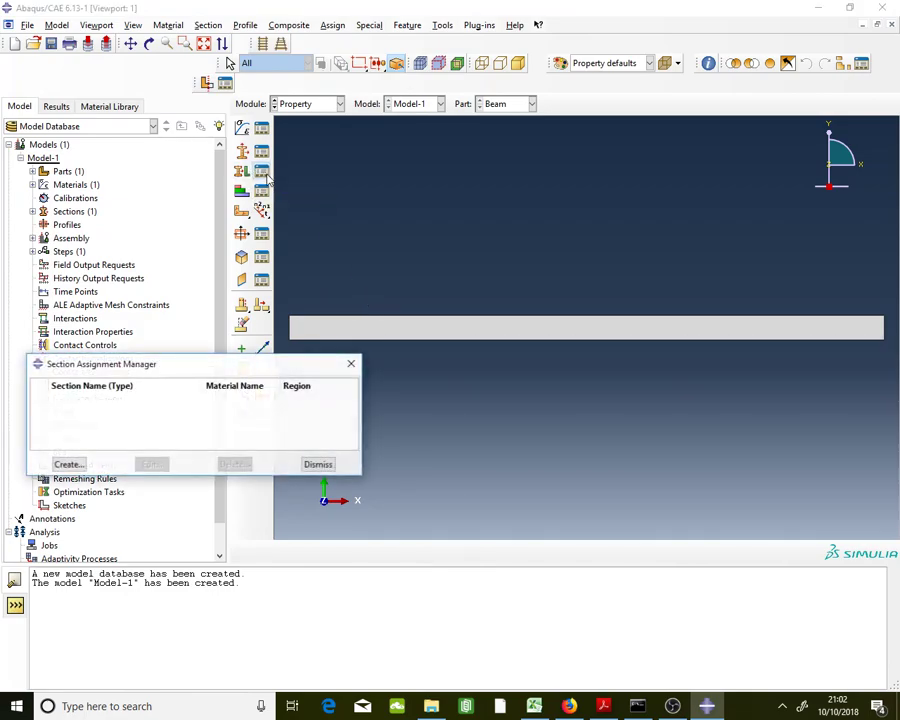
{"action": "left_click", "coordinate": [79, 470]}
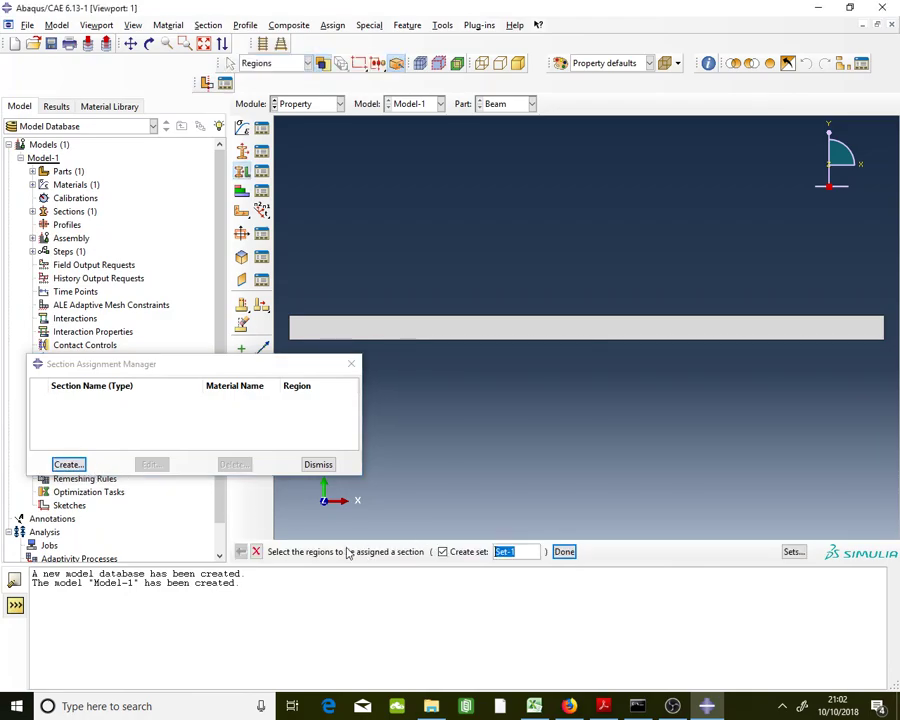
{"action": "left_click", "coordinate": [446, 338]}
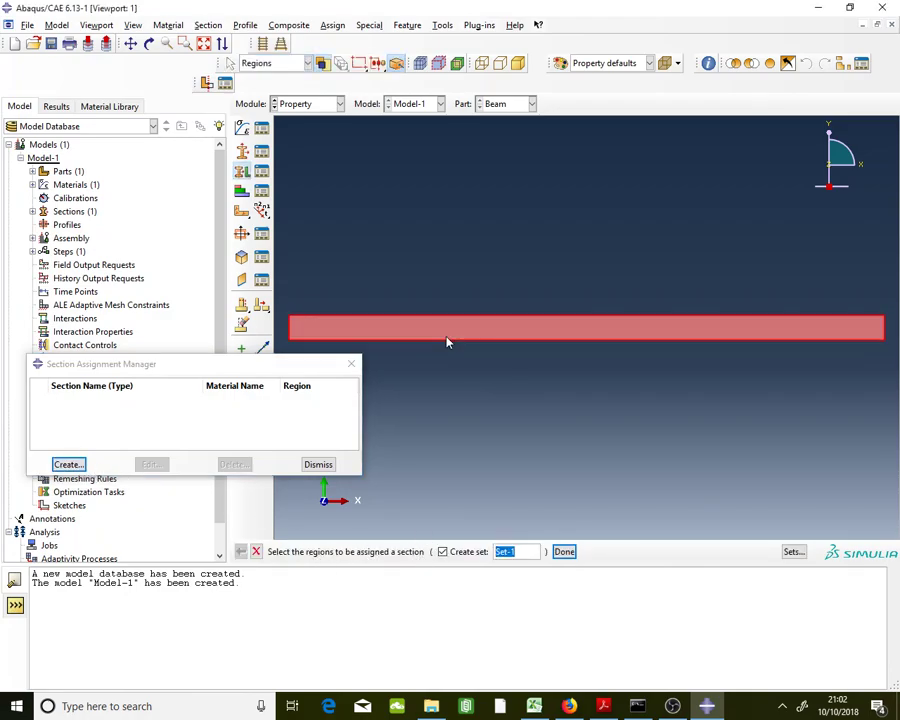
{"action": "left_click", "coordinate": [564, 553]}
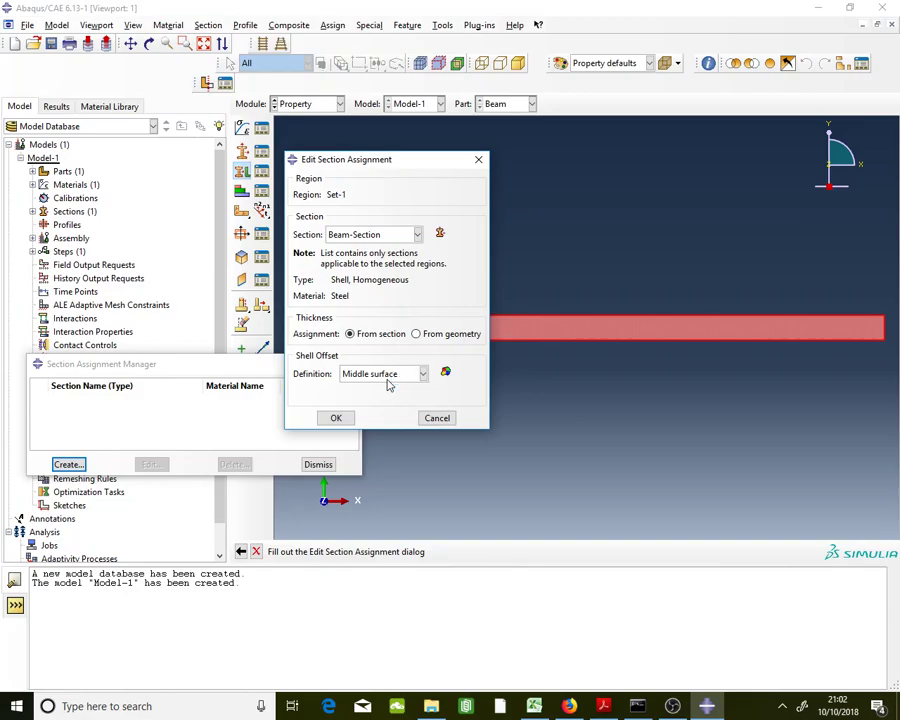
{"action": "left_click", "coordinate": [569, 706]}
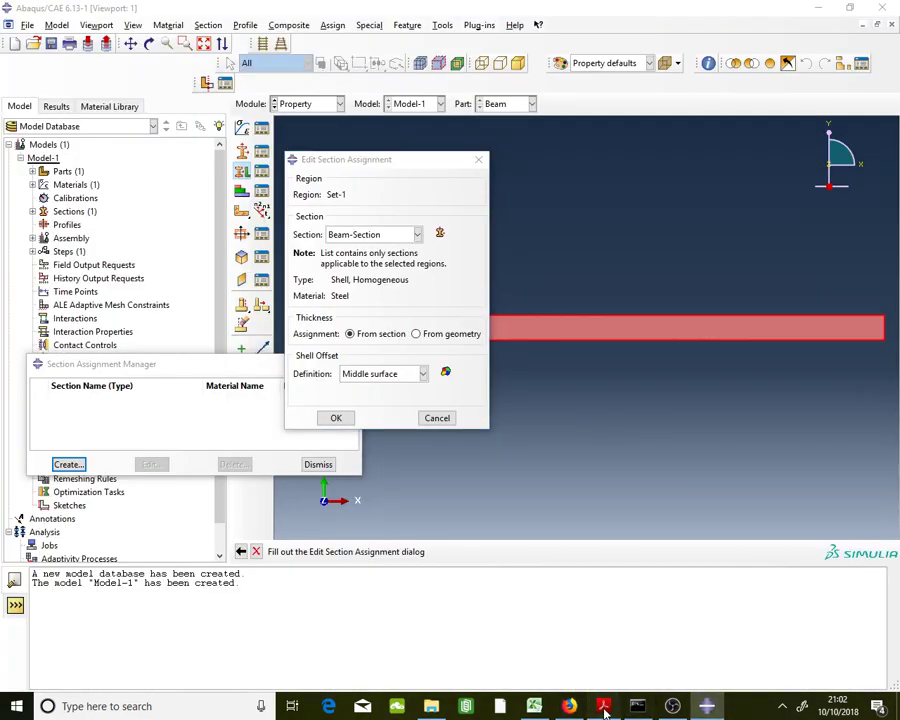
{"action": "left_click", "coordinate": [603, 706]}
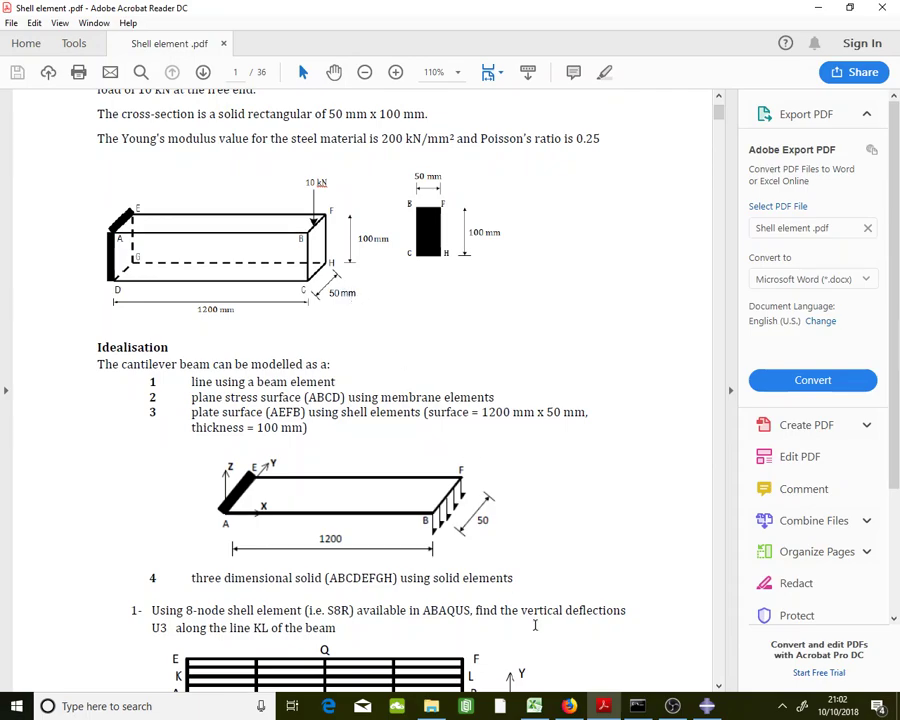
{"action": "left_click", "coordinate": [707, 705]}
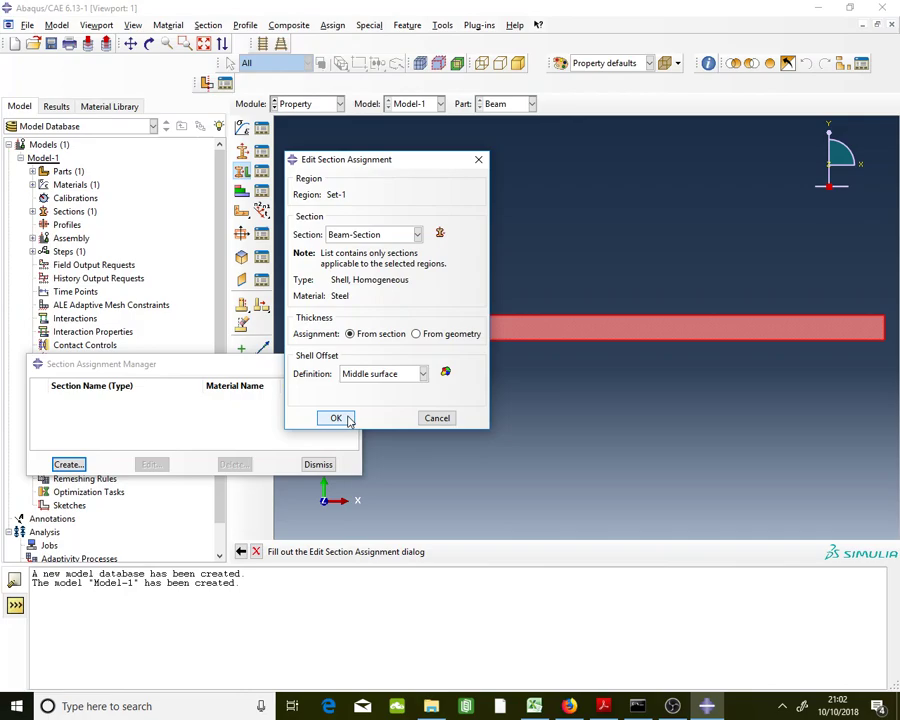
{"action": "left_click", "coordinate": [347, 420]}
{"action": "left_click", "coordinate": [320, 465]}
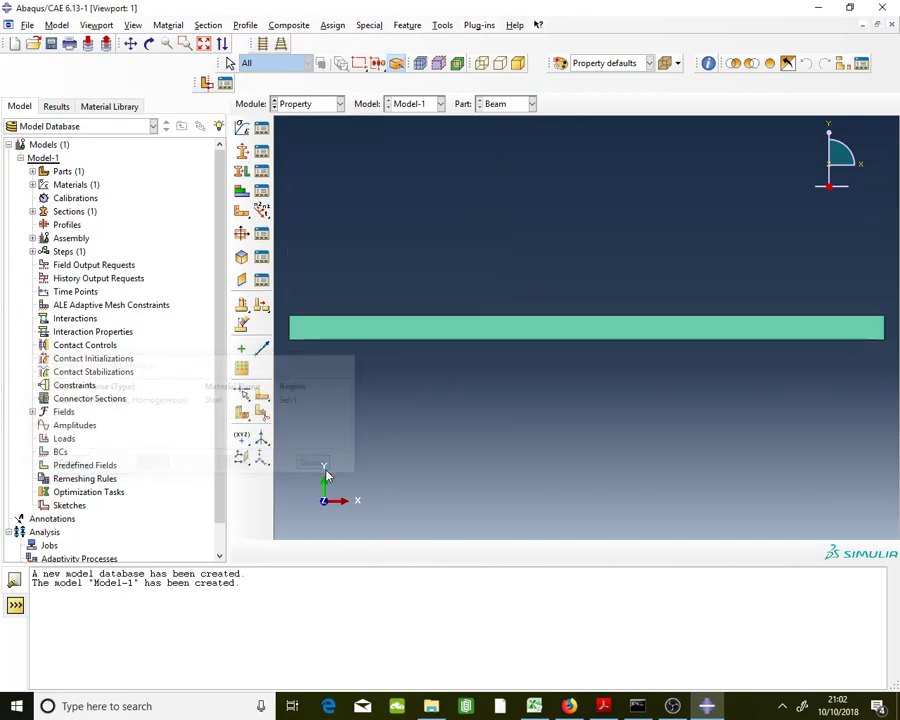
Create an independent instance of the Beam part in the Assembly module
{"action": "left_click", "coordinate": [306, 106]}
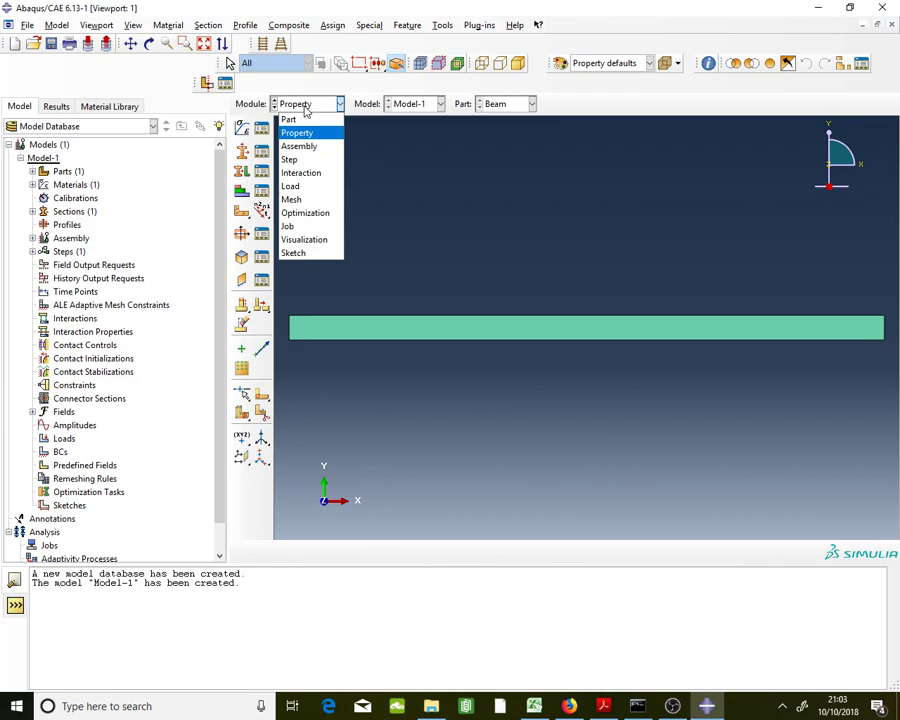
{"action": "left_click", "coordinate": [305, 147]}
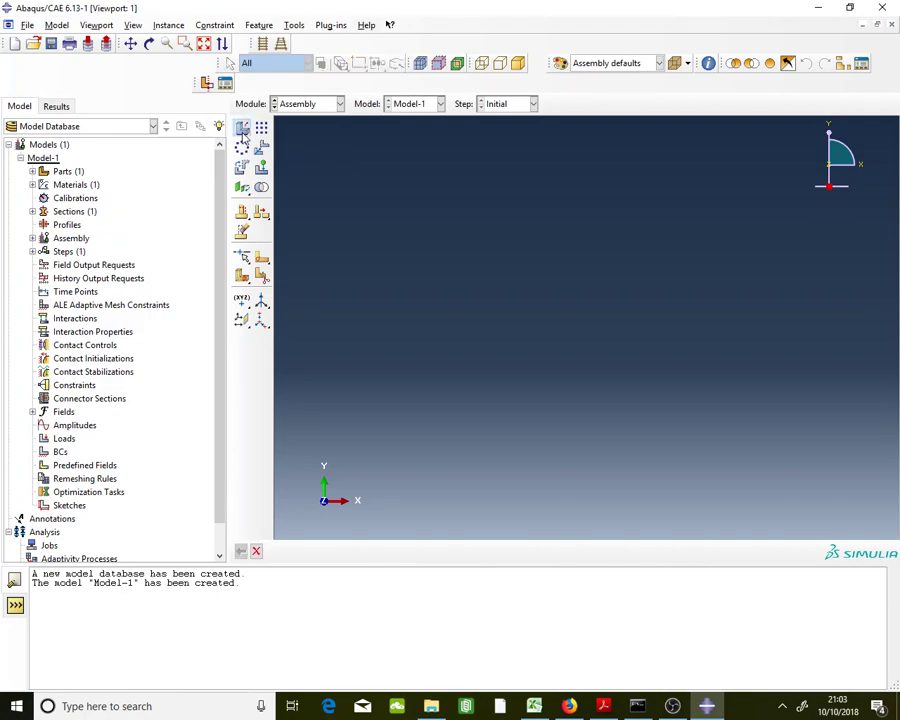
{"action": "left_click", "coordinate": [241, 127]}
{"action": "left_click", "coordinate": [193, 324]}
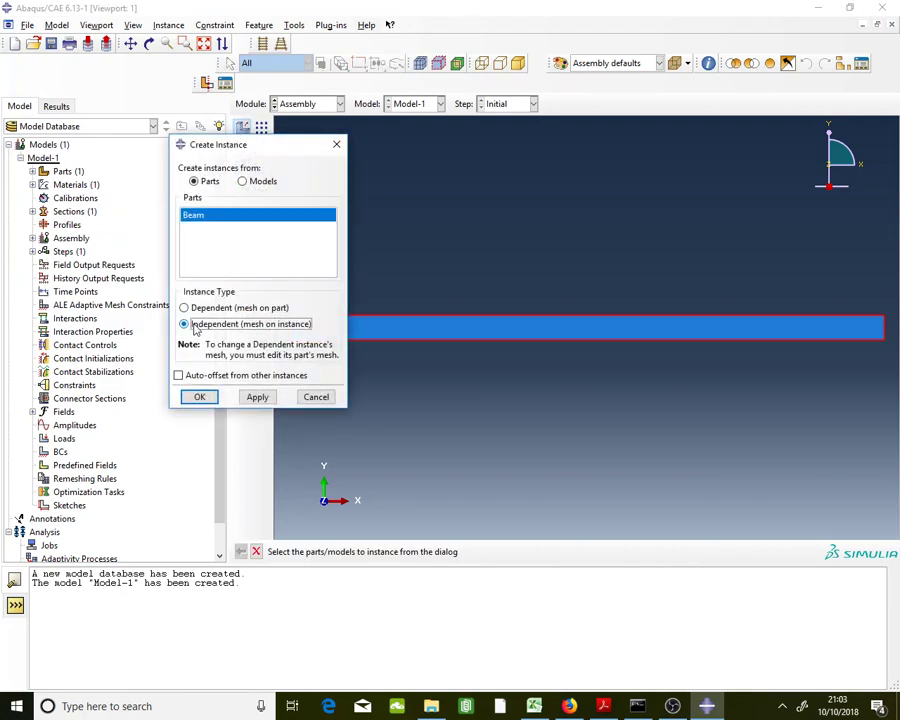
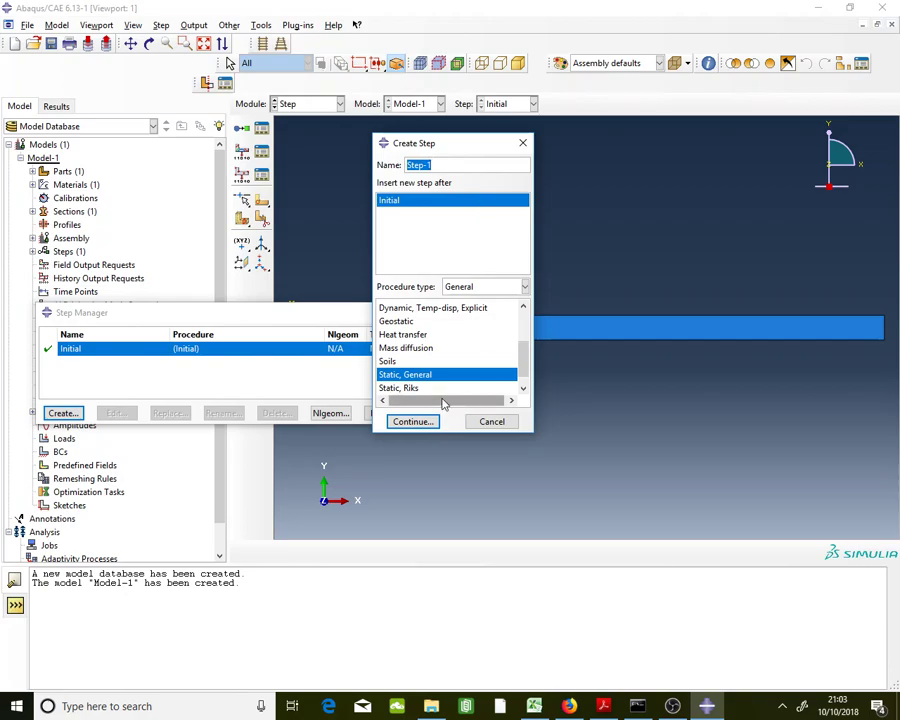
Create a Static, General step named Step-1 after the Initial step, keeping time period 1 and Nlgeom off
{"action": "left_click", "coordinate": [412, 377]}
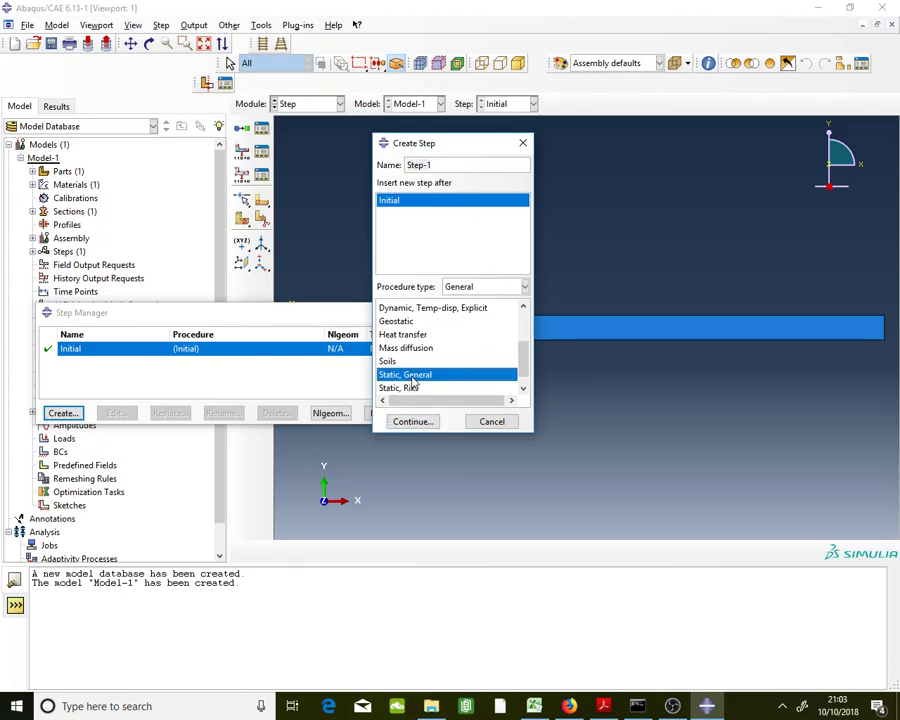
{"action": "left_click", "coordinate": [427, 423]}
{"action": "left_click_drag", "start_coordinate": [446, 432], "coordinate": [452, 483]}
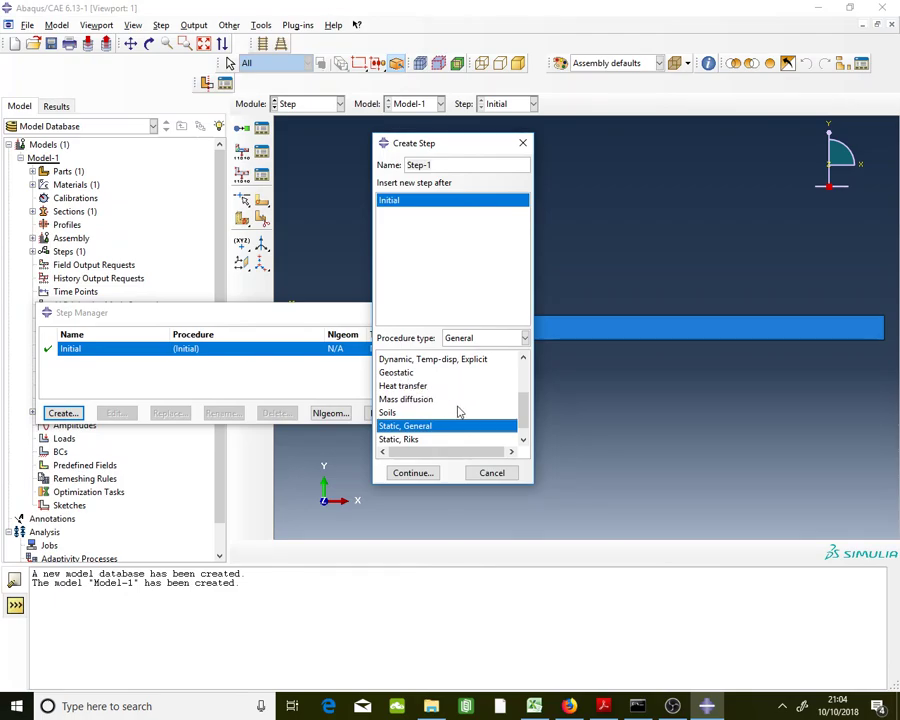
{"action": "left_click_drag", "start_coordinate": [521, 408], "coordinate": [522, 379]}
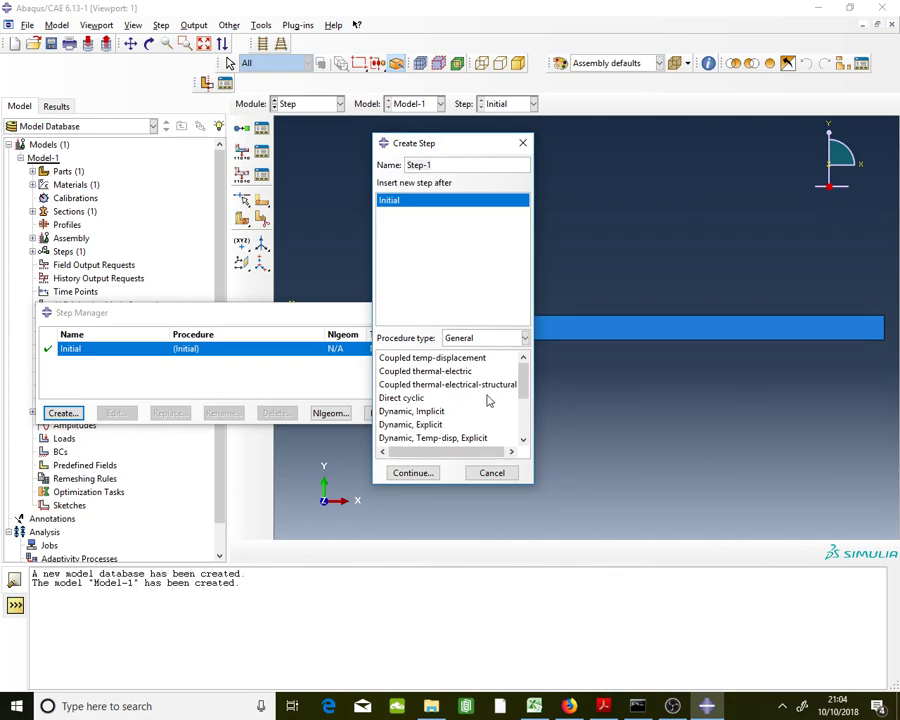
{"action": "left_click_drag", "start_coordinate": [519, 387], "coordinate": [519, 425]}
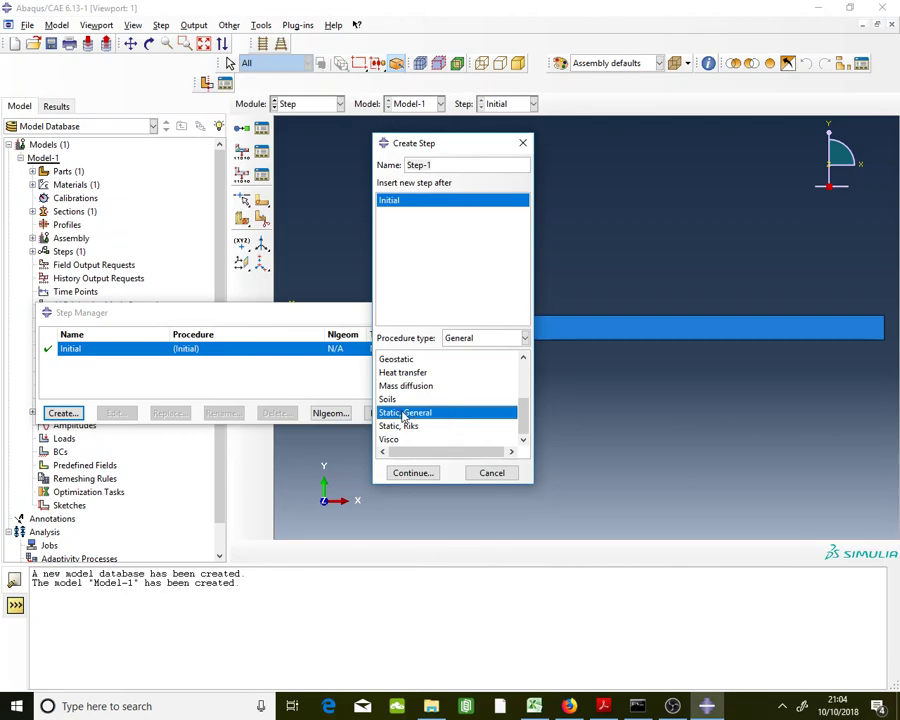
{"action": "left_click", "coordinate": [417, 475]}
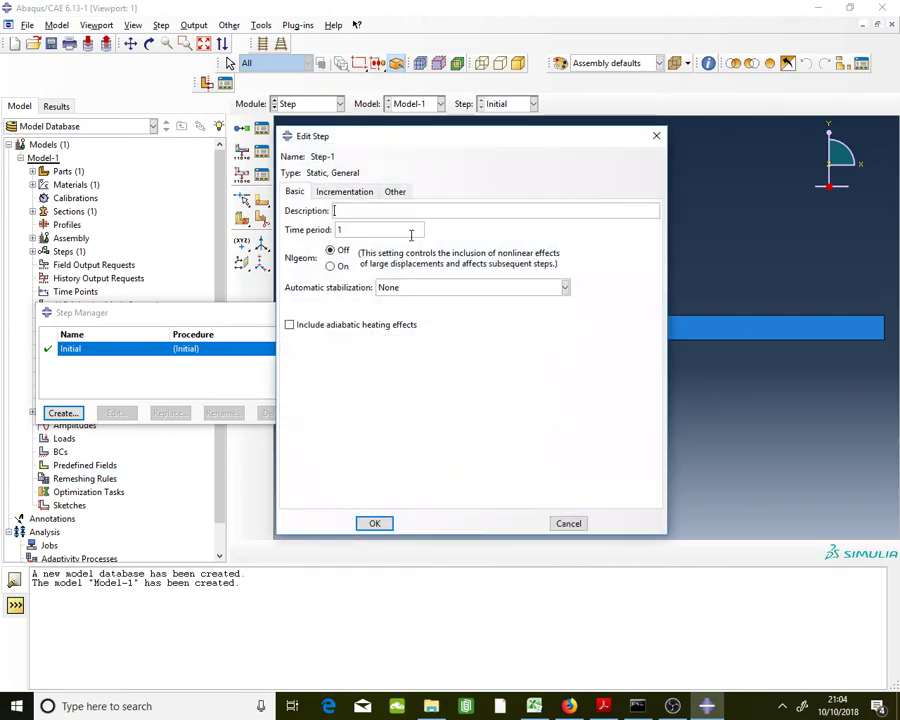
{"action": "left_click", "coordinate": [344, 192]}
{"action": "left_click", "coordinate": [297, 192]}
{"action": "left_click", "coordinate": [375, 524]}
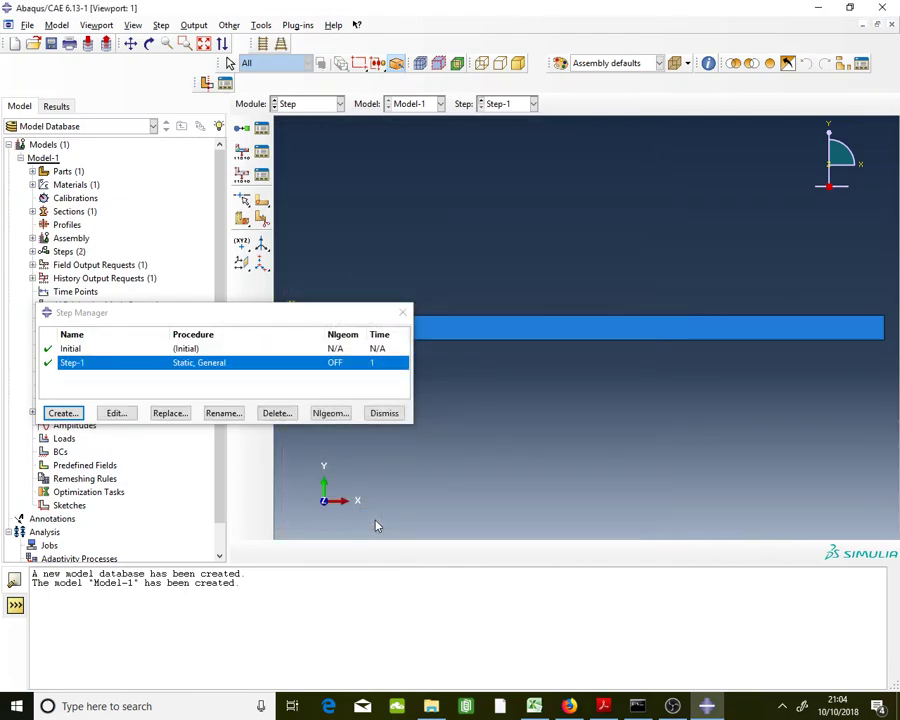
{"action": "left_click", "coordinate": [384, 413]}
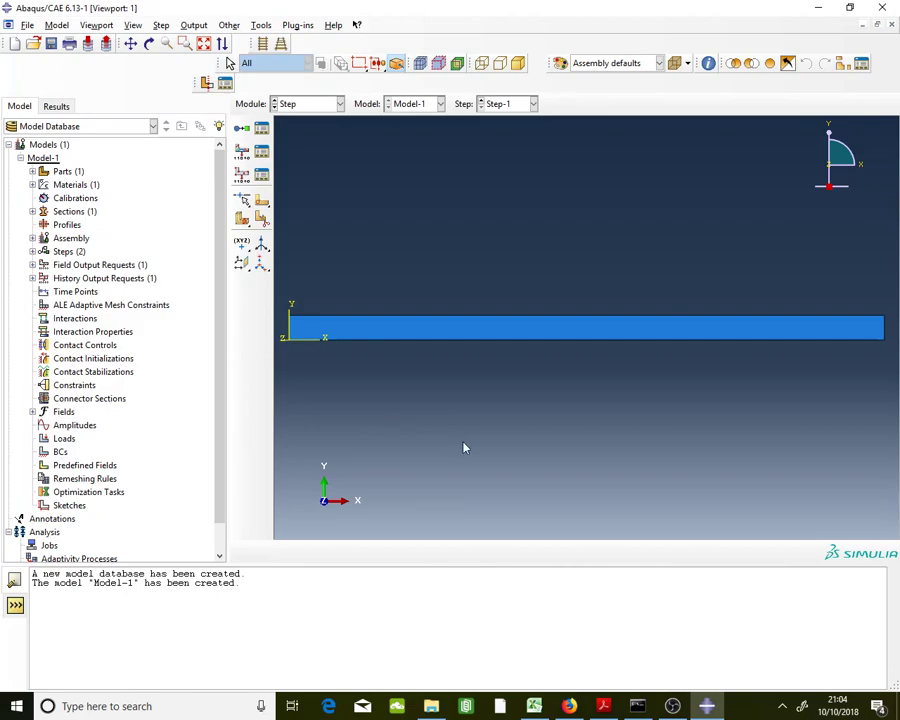
Switch to the problem PDF and review the requested results, highlighting the item on section moments SM1 along PQ
{"action": "left_click", "coordinate": [603, 706]}
{"action": "scroll", "coordinate": [407, 422], "scroll_direction": "down", "scroll_amount": 5}
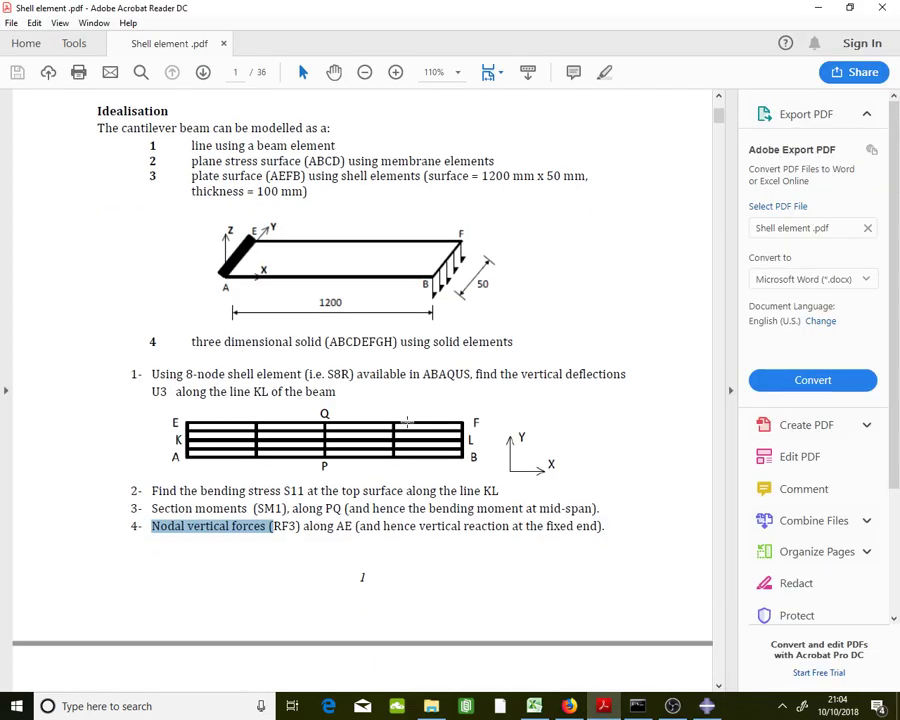
{"action": "left_click_drag", "start_coordinate": [152, 508], "coordinate": [288, 509]}
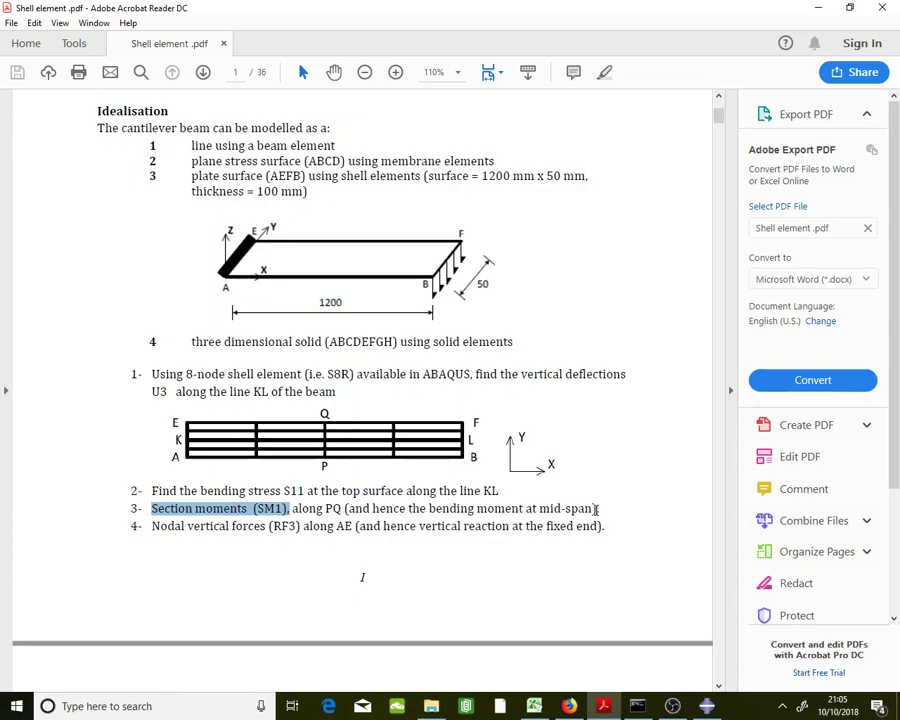
{"action": "left_click_drag", "start_coordinate": [598, 508], "coordinate": [157, 510]}
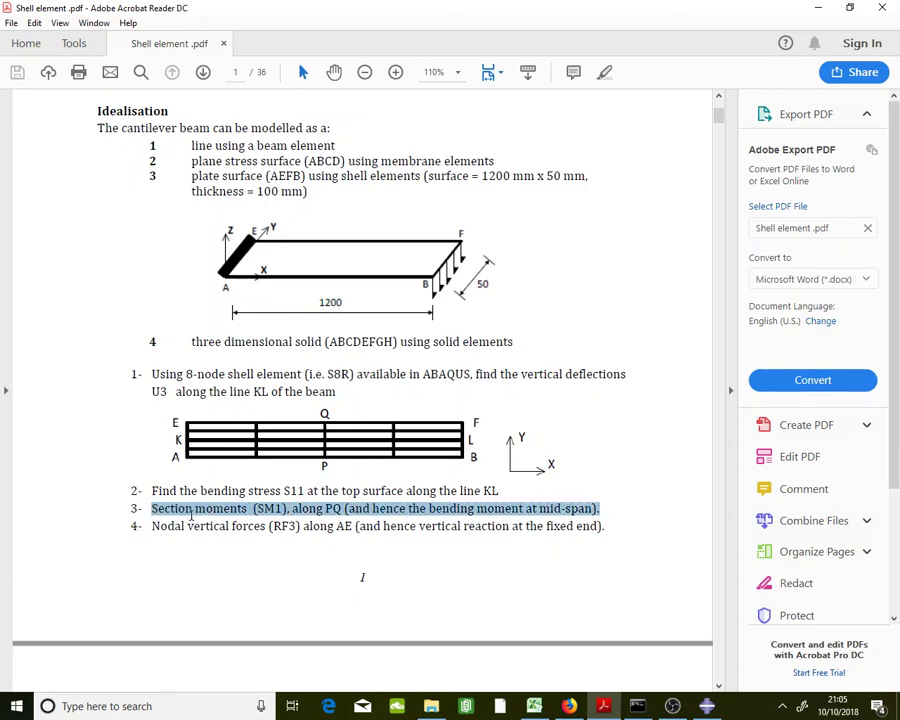
Re-highlight the SM1 item in the PDF, switch to Abaqus/CAE and add SF, Section forces and moments, to field output request F-Output-1
{"action": "left_click", "coordinate": [191, 516]}
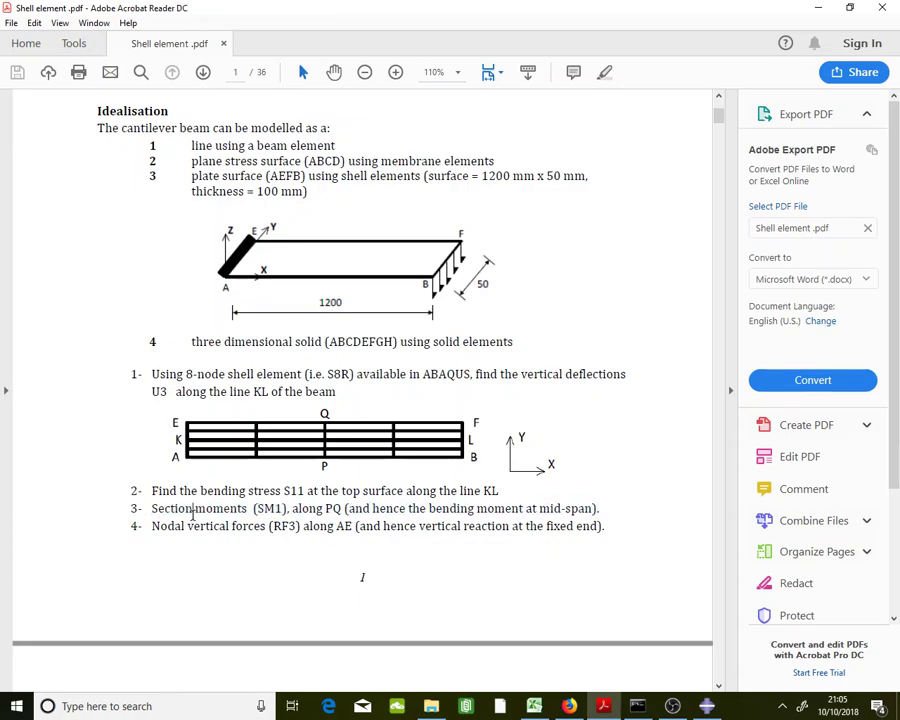
{"action": "left_click_drag", "start_coordinate": [600, 509], "coordinate": [183, 512]}
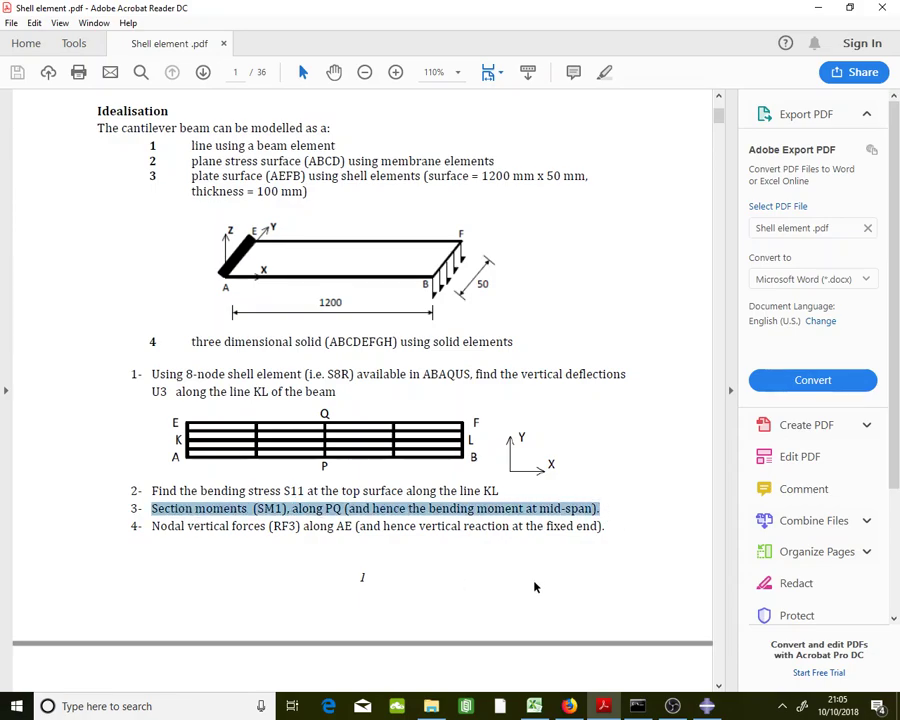
{"action": "left_click", "coordinate": [707, 706]}
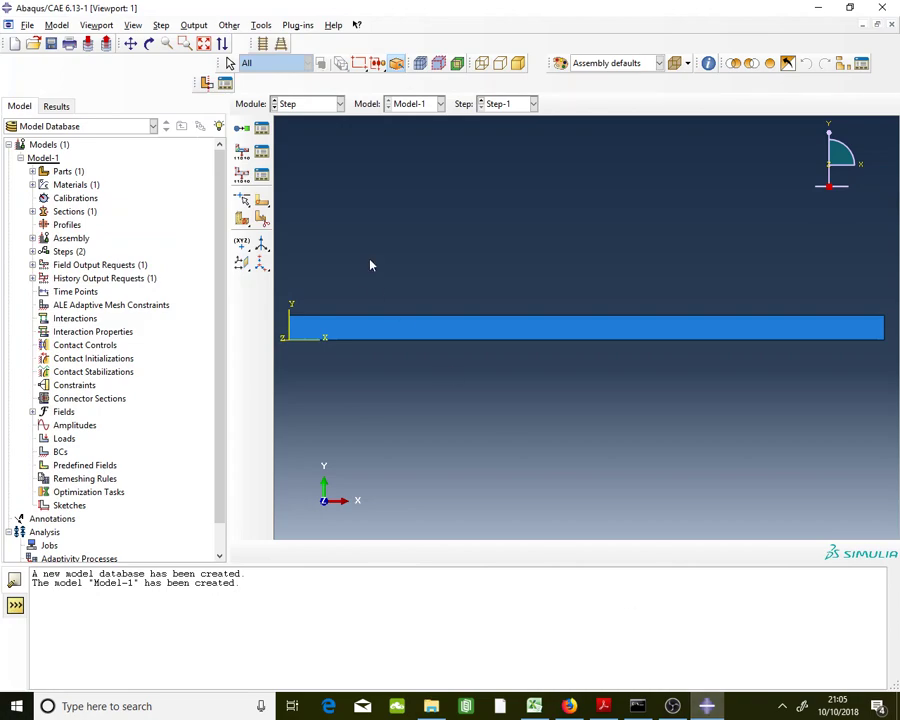
{"action": "left_click", "coordinate": [263, 155]}
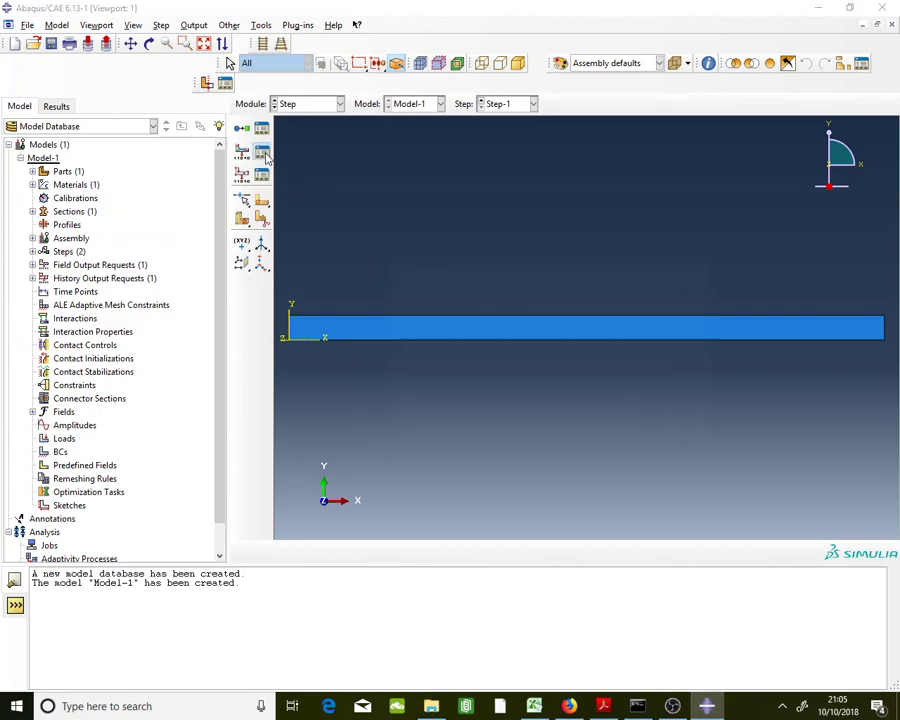
{"action": "left_click_drag", "start_coordinate": [461, 268], "coordinate": [330, 232]}
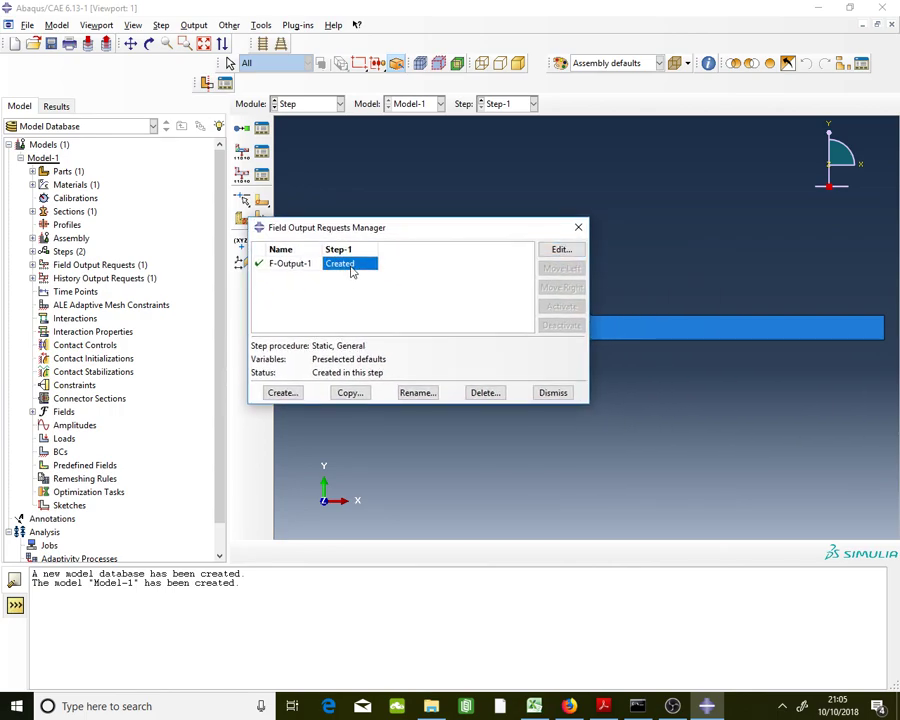
{"action": "double_click", "coordinate": [351, 266]}
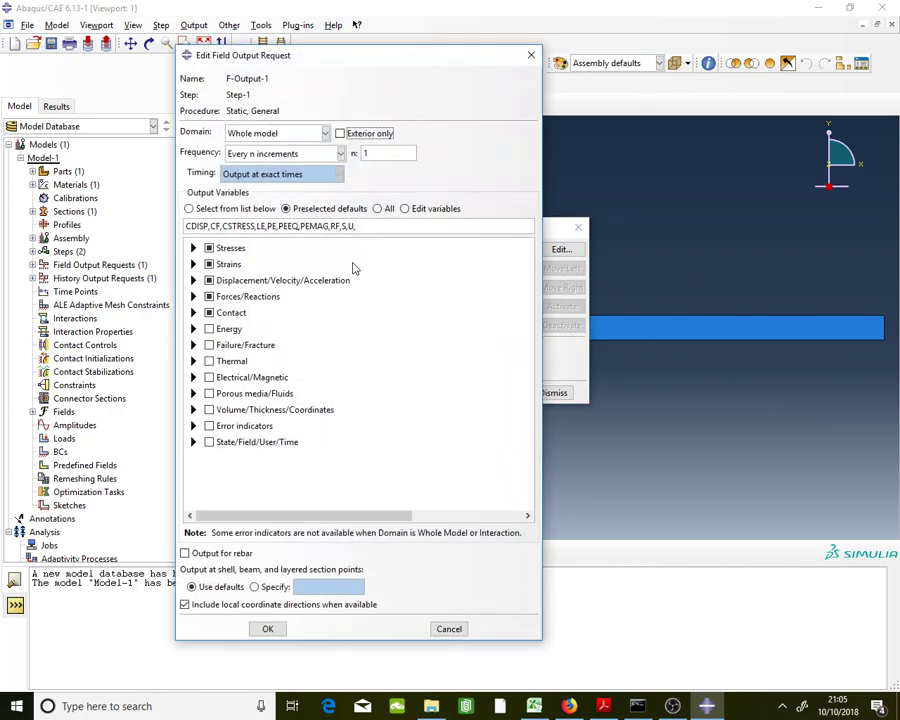
{"action": "left_click", "coordinate": [194, 298]}
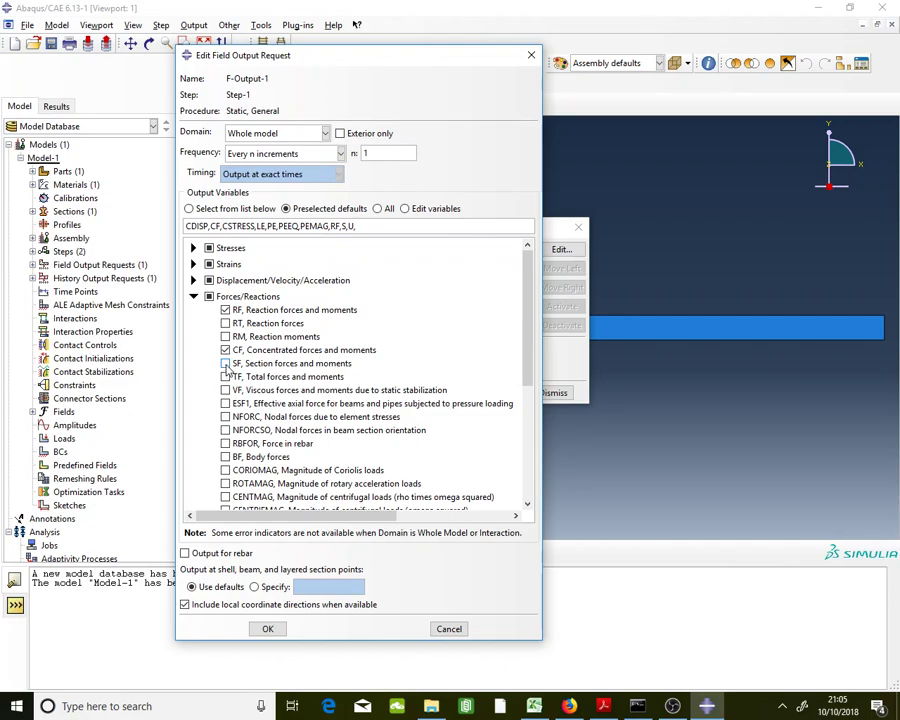
{"action": "left_click", "coordinate": [225, 364]}
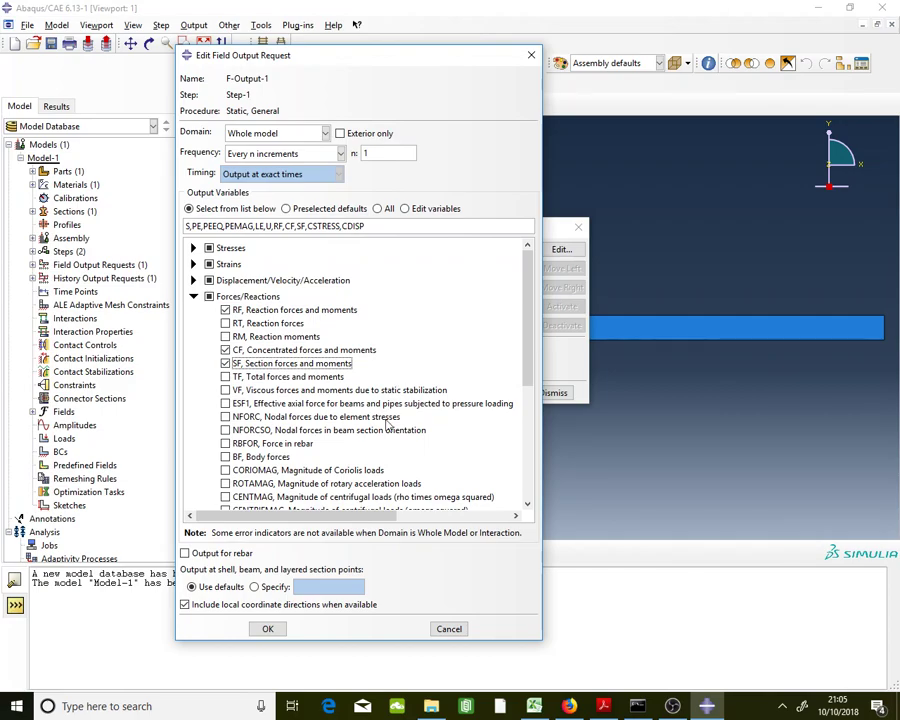
{"action": "left_click", "coordinate": [268, 629]}
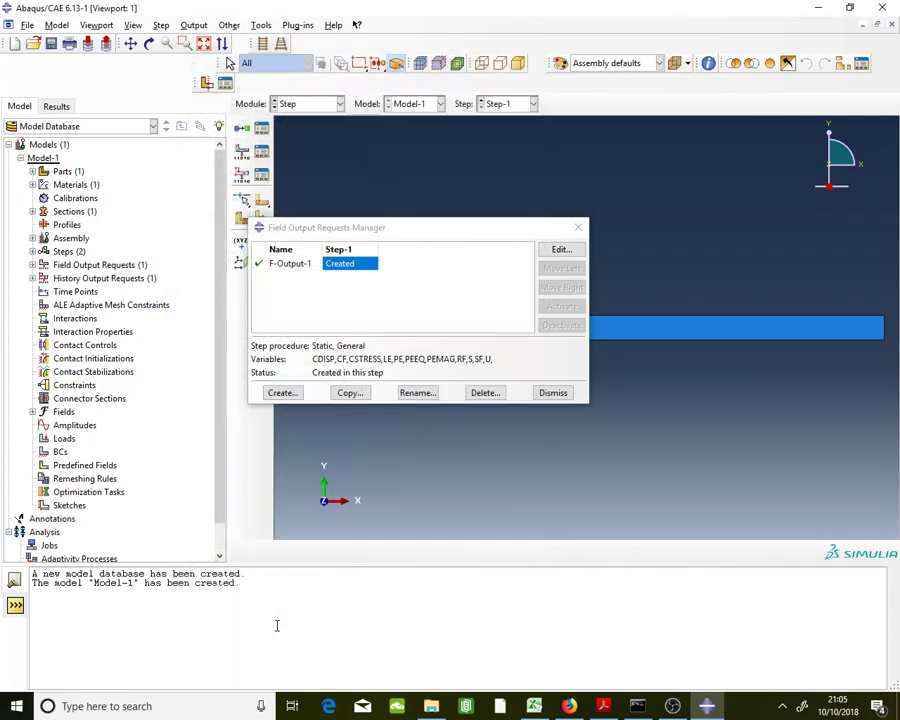
{"action": "left_click", "coordinate": [554, 393]}
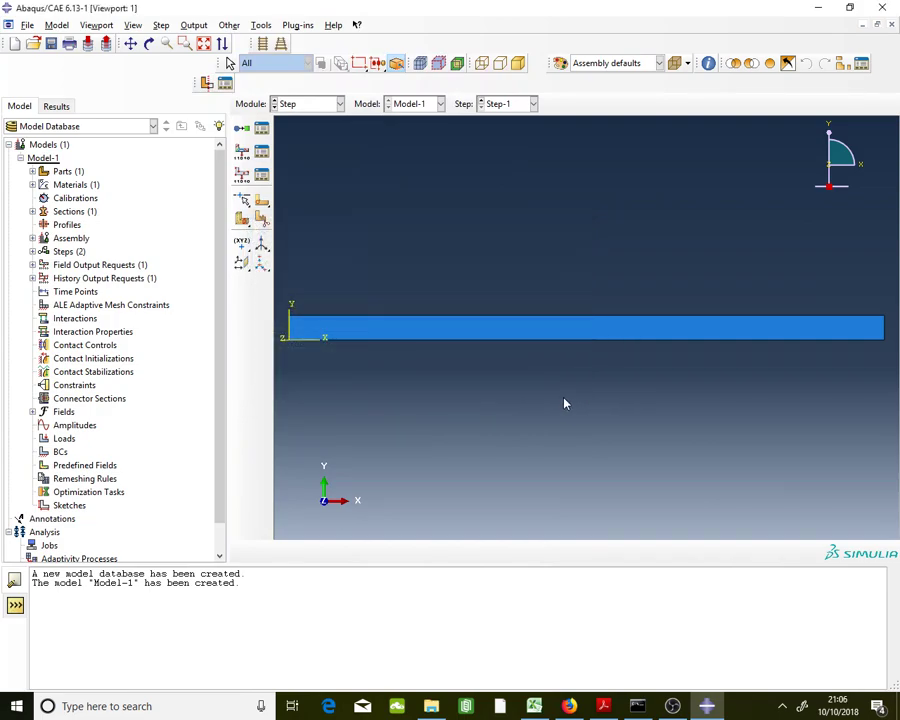
In the Load module, start a Displacement/Rotation boundary condition named Fixed Boundary in Step-1
{"action": "left_click", "coordinate": [290, 104]}
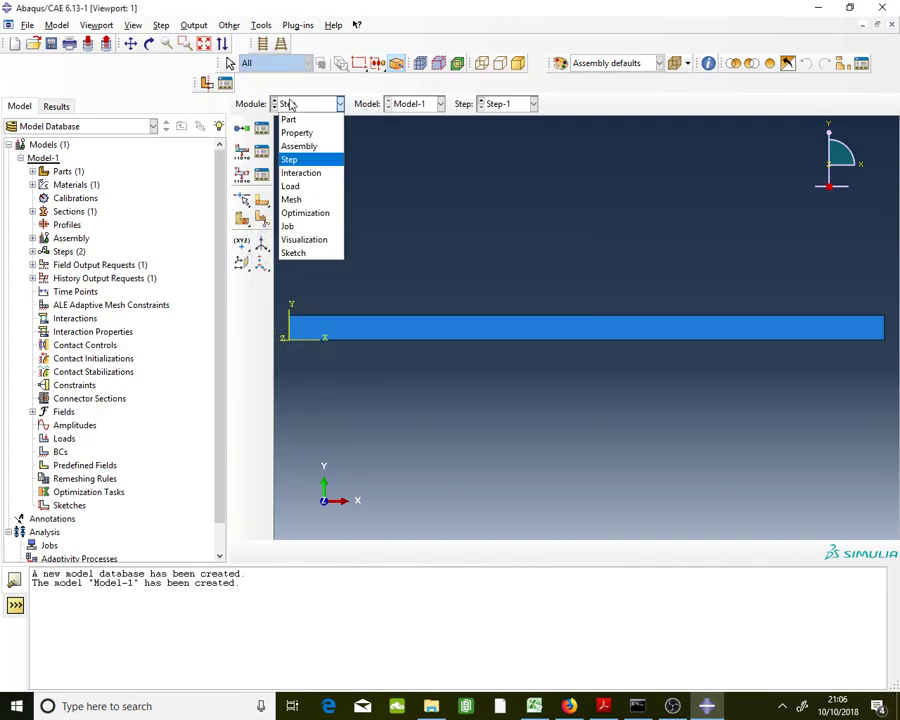
{"action": "left_click", "coordinate": [309, 190]}
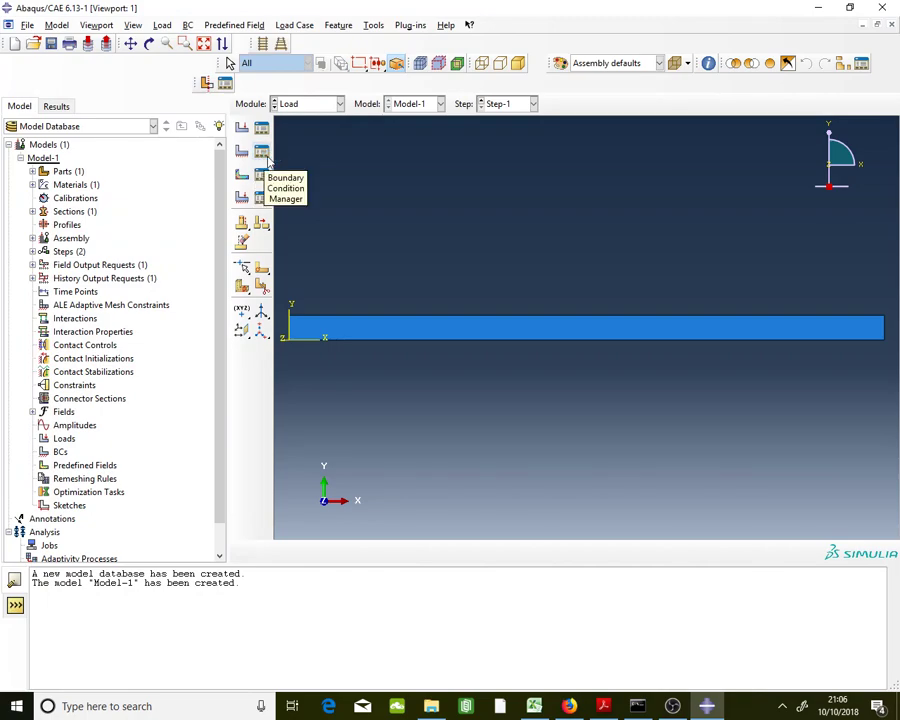
{"action": "left_click", "coordinate": [263, 151]}
{"action": "left_click_drag", "start_coordinate": [176, 399], "coordinate": [369, 402]}
{"action": "left_click", "coordinate": [121, 581]}
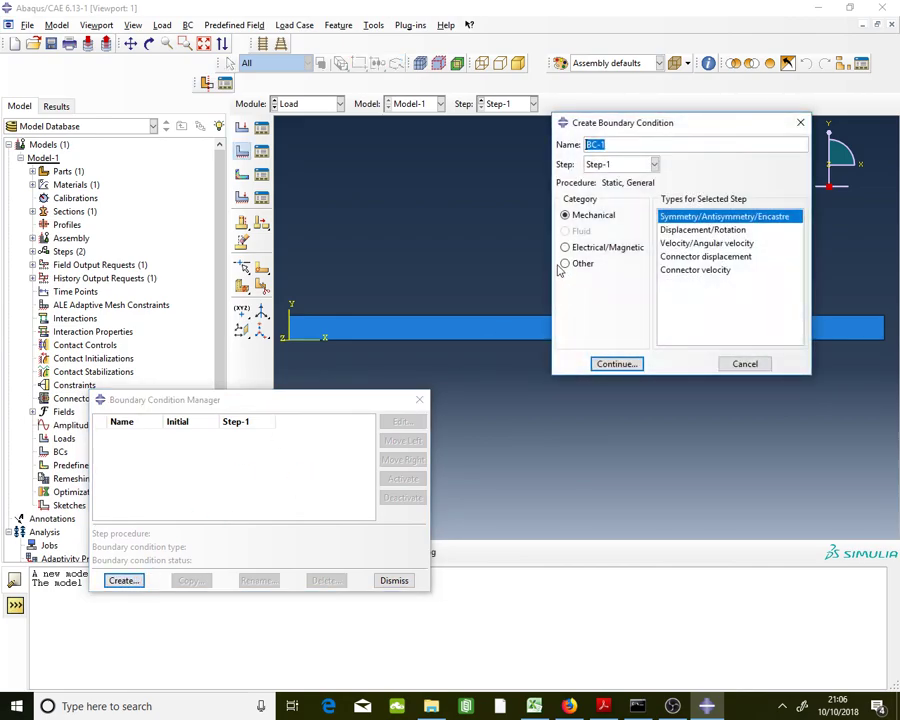
{"action": "type", "text": "Bcunda"}
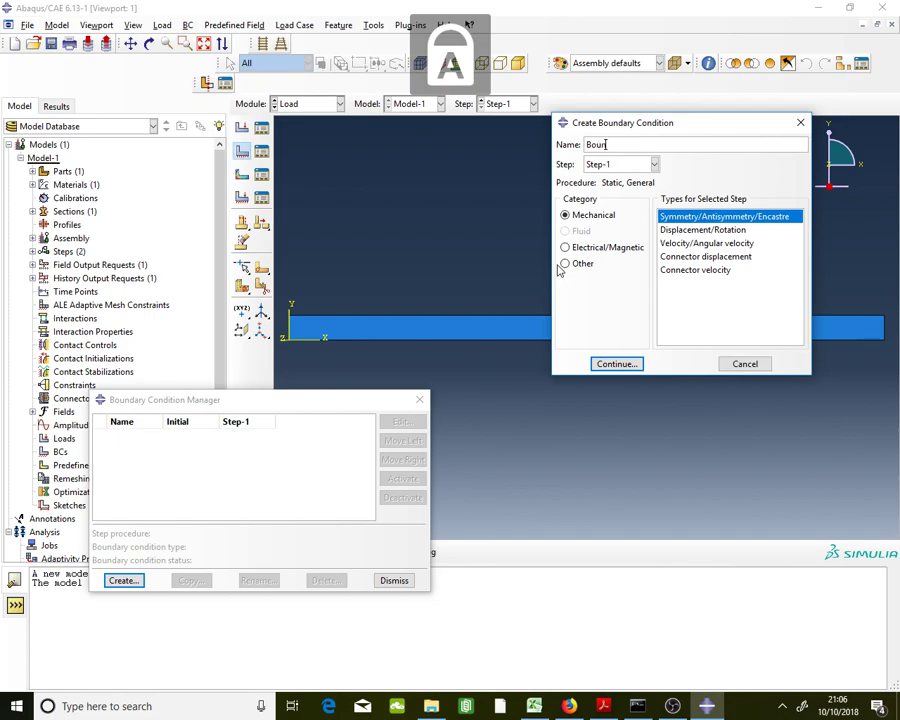
{"action": "key", "text": "Caps_Lock"}
{"action": "key", "text": "BackSpace"}
{"action": "key", "text": "BackSpace"}
{"action": "key", "text": "BackSpace"}
{"action": "key", "text": "BackSpace"}
{"action": "key", "text": "BackSpace"}
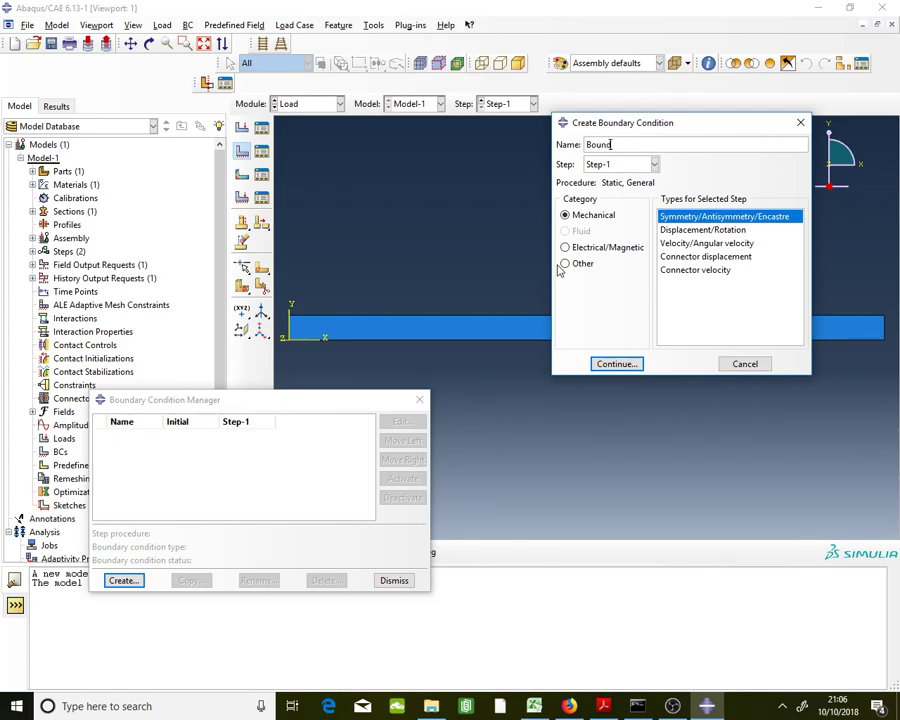
{"action": "type", "text": "Fix"}
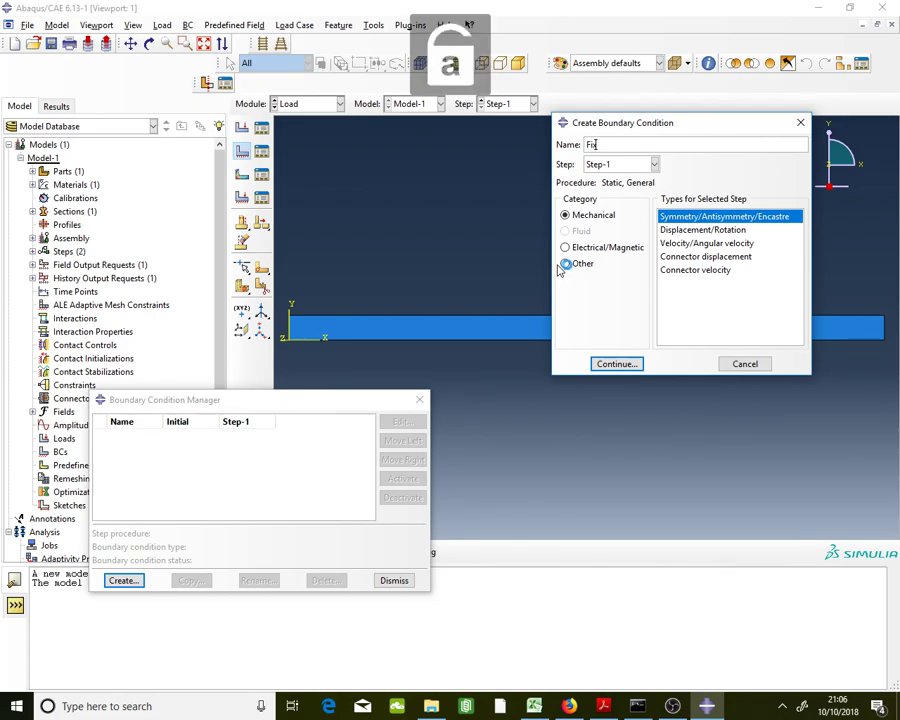
{"action": "type", "text": "ed Boundary"}
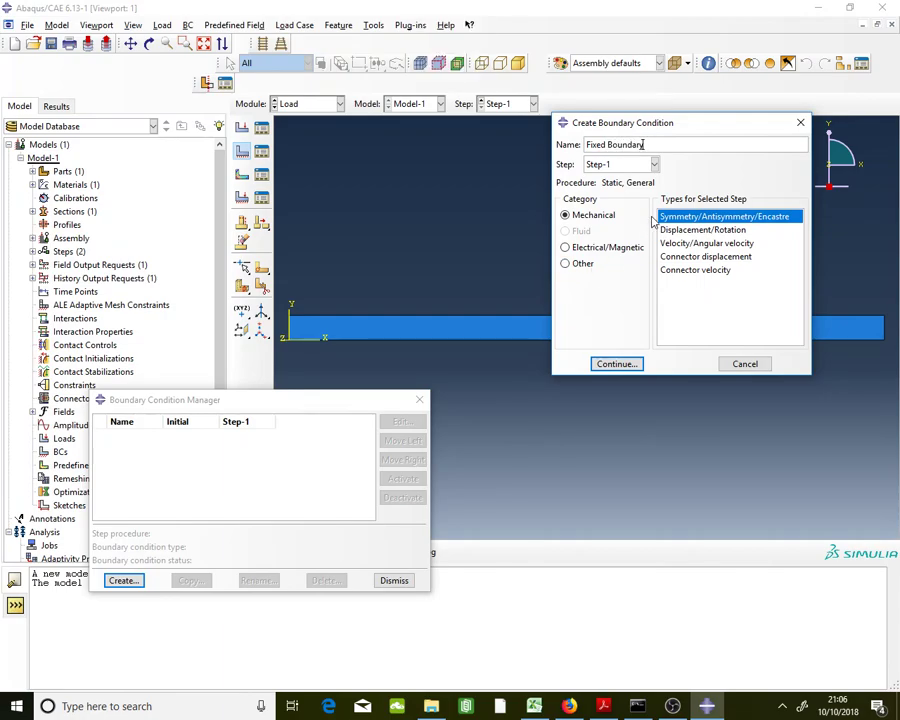
{"action": "left_click", "coordinate": [727, 230]}
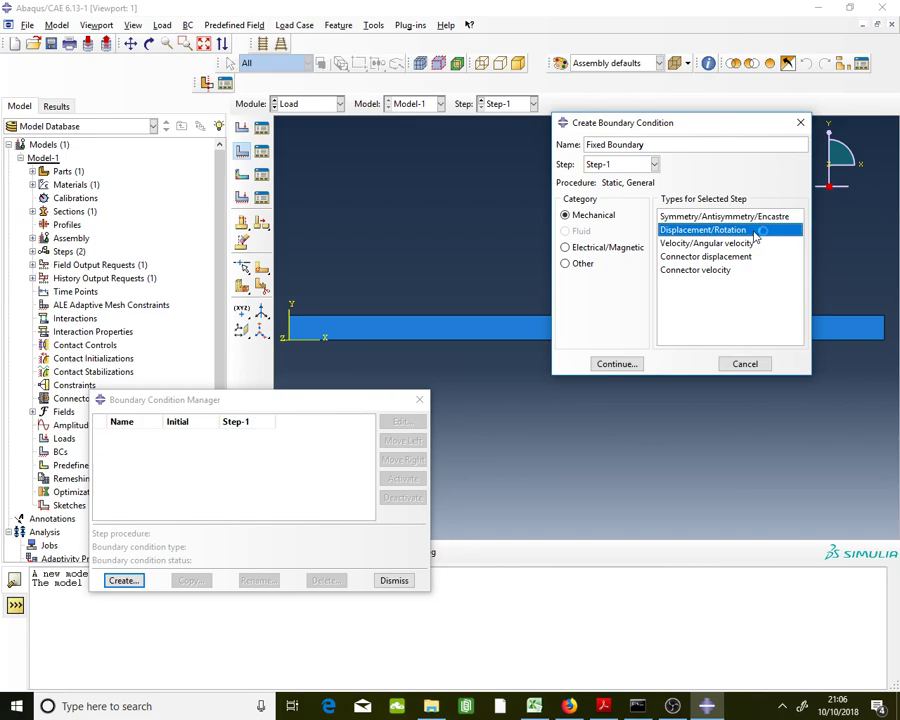
{"action": "left_click_drag", "start_coordinate": [352, 402], "coordinate": [214, 460]}
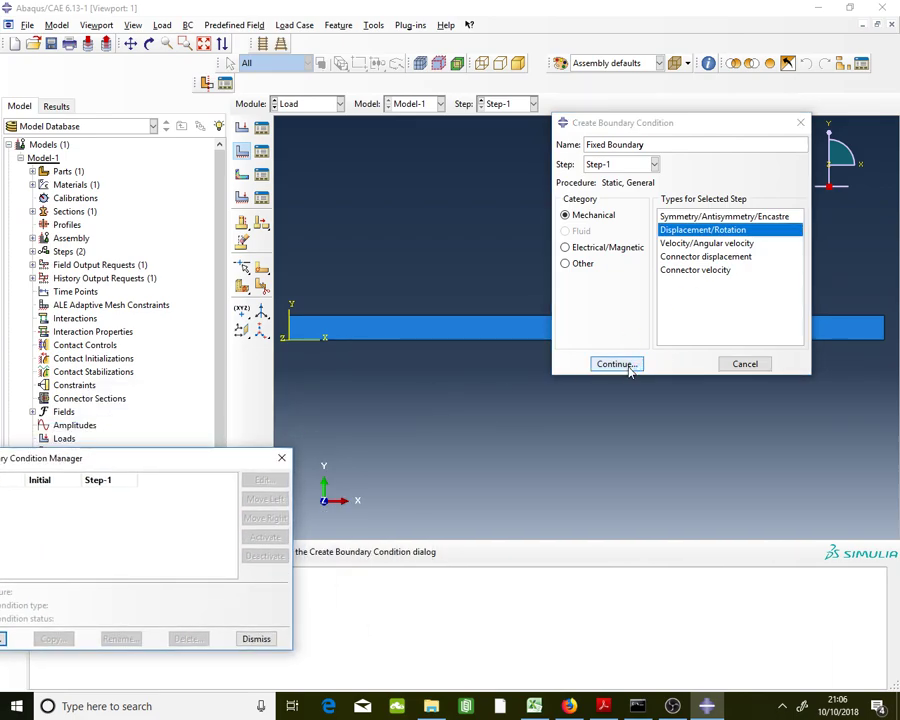
{"action": "left_click", "coordinate": [616, 364]}
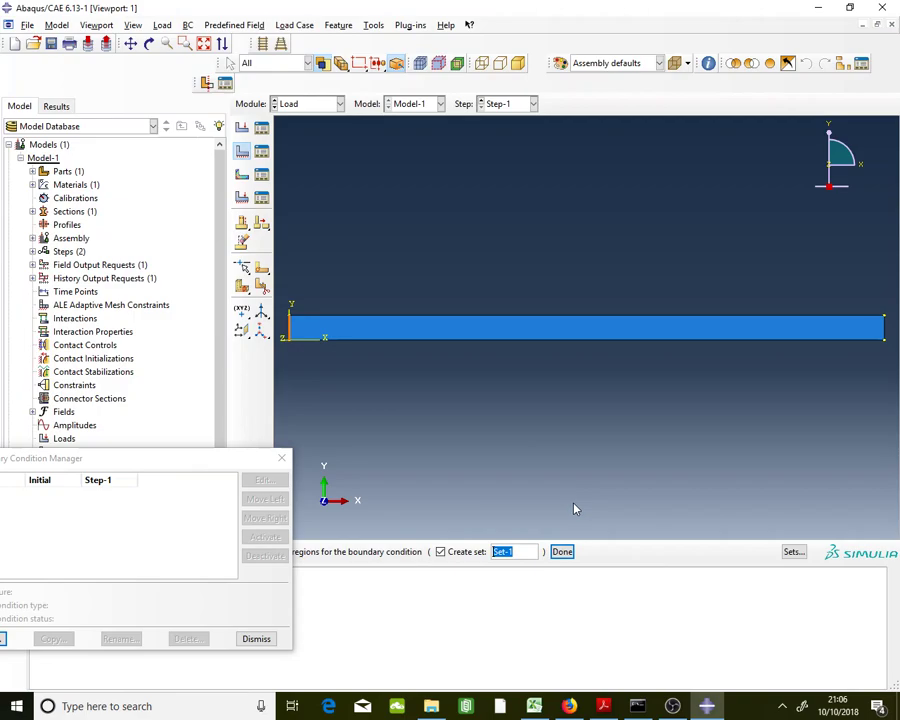
Apply the boundary condition to the plate's short edge at the origin, fixing U1, U2, U3, UR1, UR2 and UR3 at 0
{"action": "left_click", "coordinate": [291, 345]}
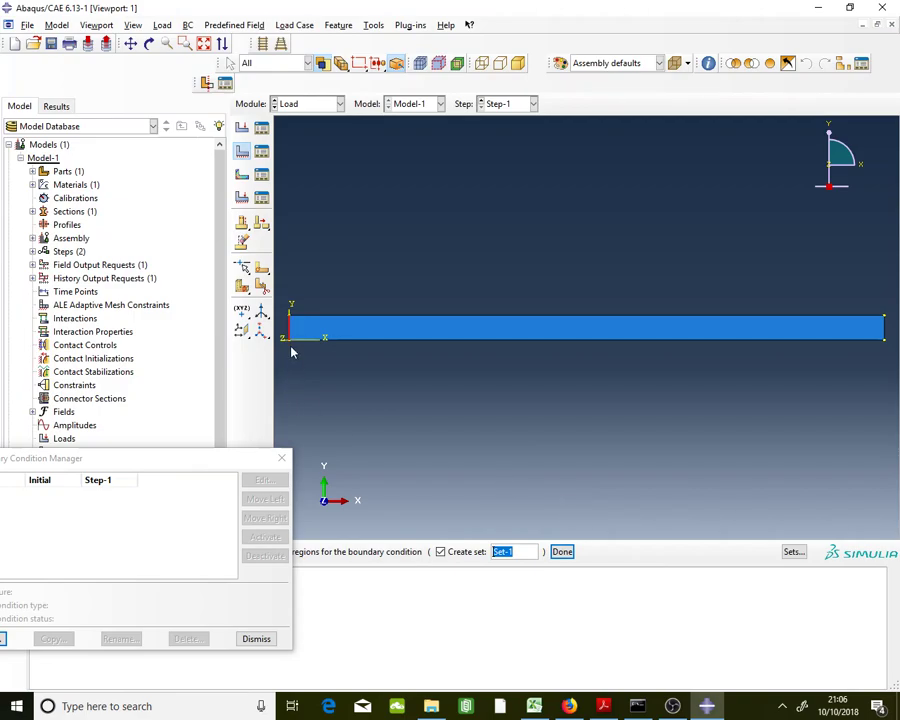
{"action": "left_click", "coordinate": [561, 552]}
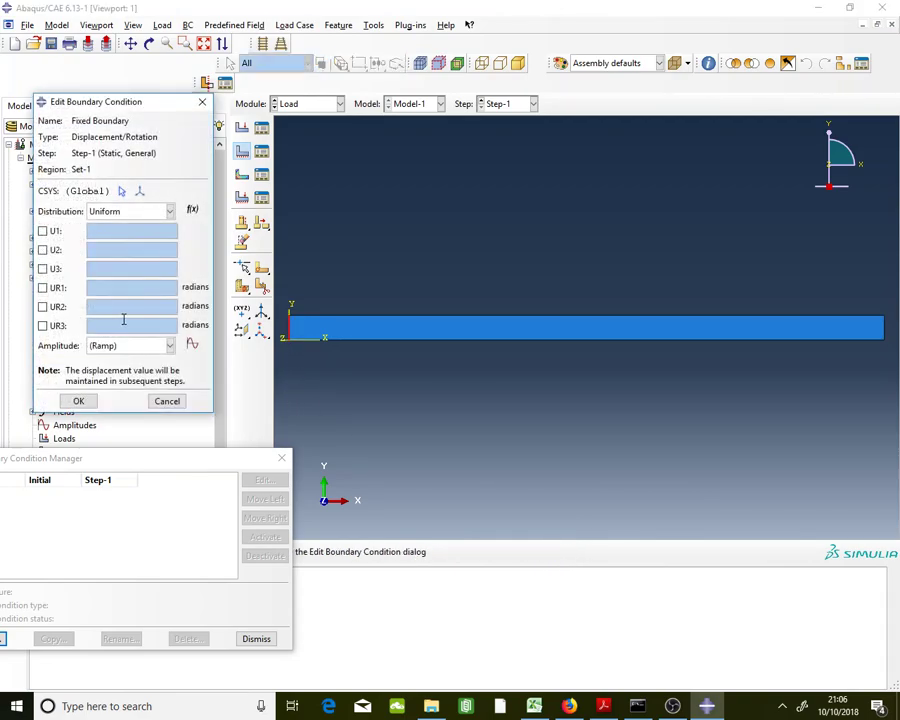
{"action": "left_click", "coordinate": [55, 231]}
{"action": "left_click", "coordinate": [56, 250]}
{"action": "left_click", "coordinate": [57, 269]}
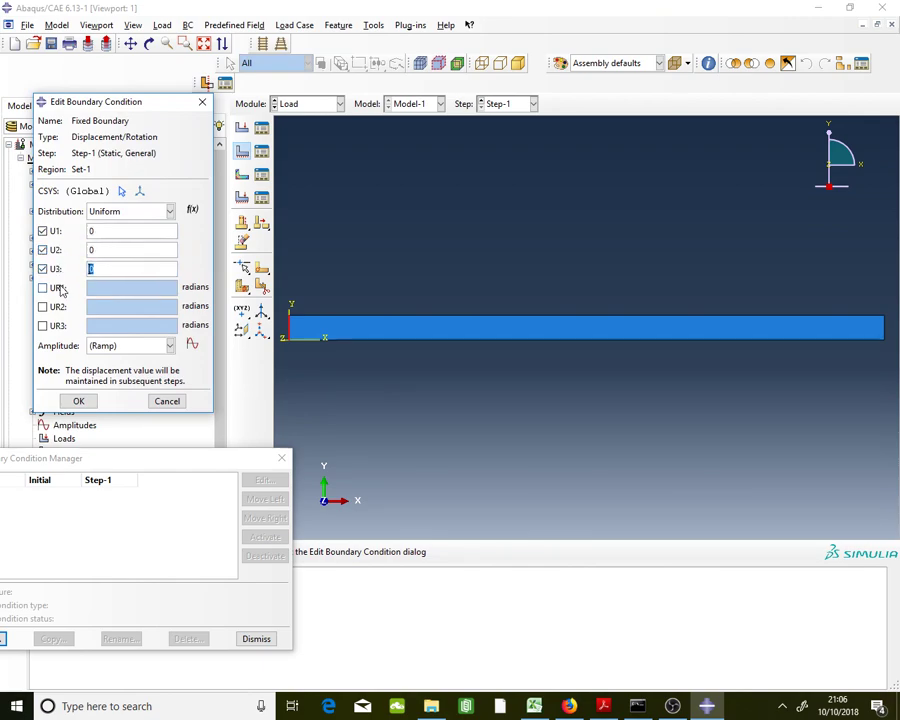
{"action": "left_click", "coordinate": [56, 288]}
{"action": "left_click", "coordinate": [57, 307]}
{"action": "left_click", "coordinate": [57, 326]}
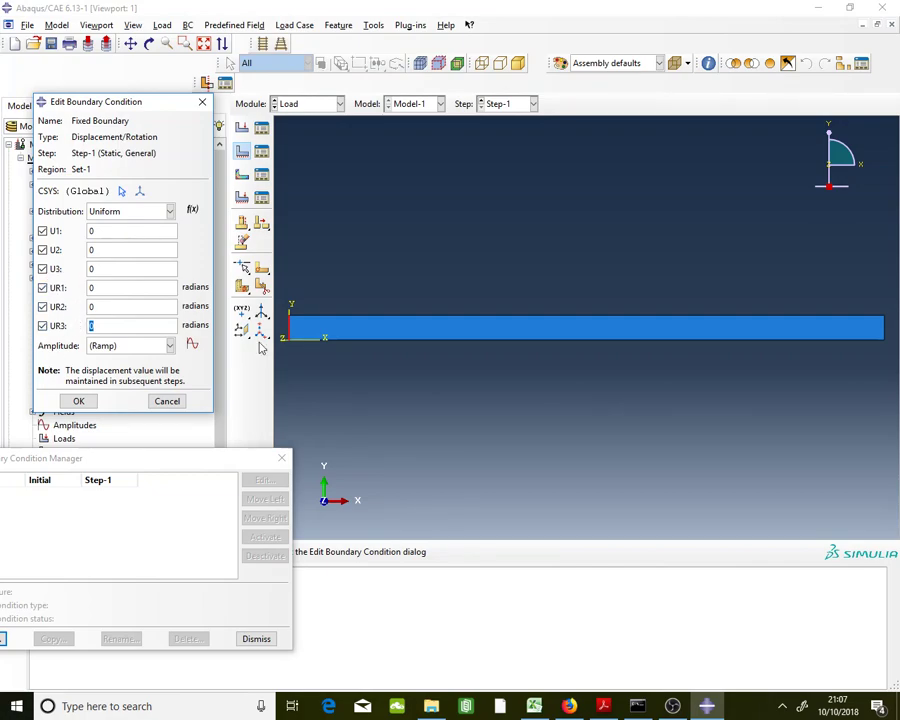
{"action": "left_click", "coordinate": [80, 401]}
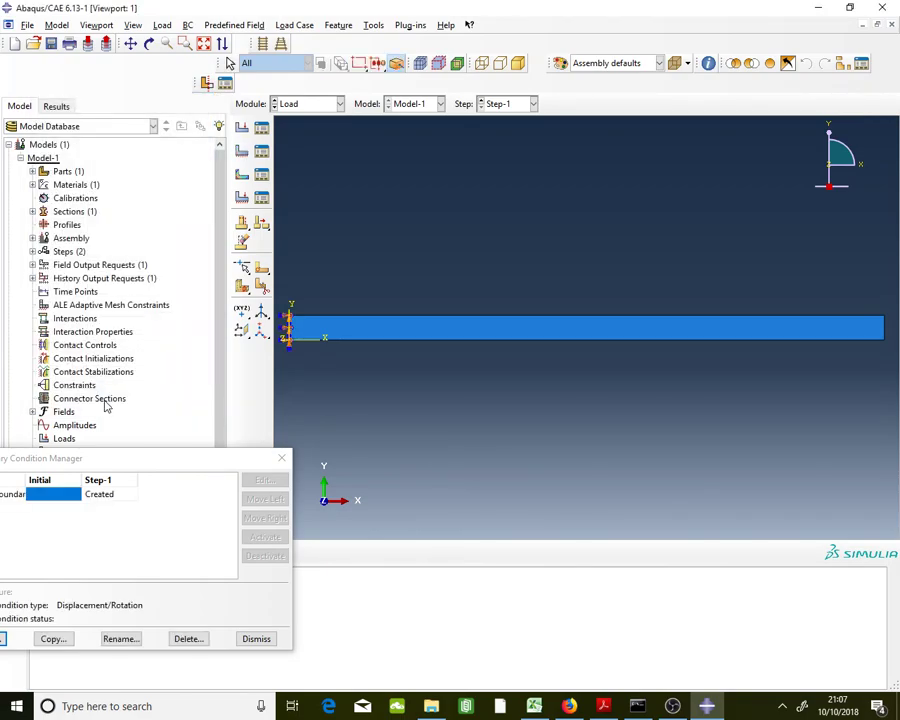
{"action": "left_click", "coordinate": [262, 640]}
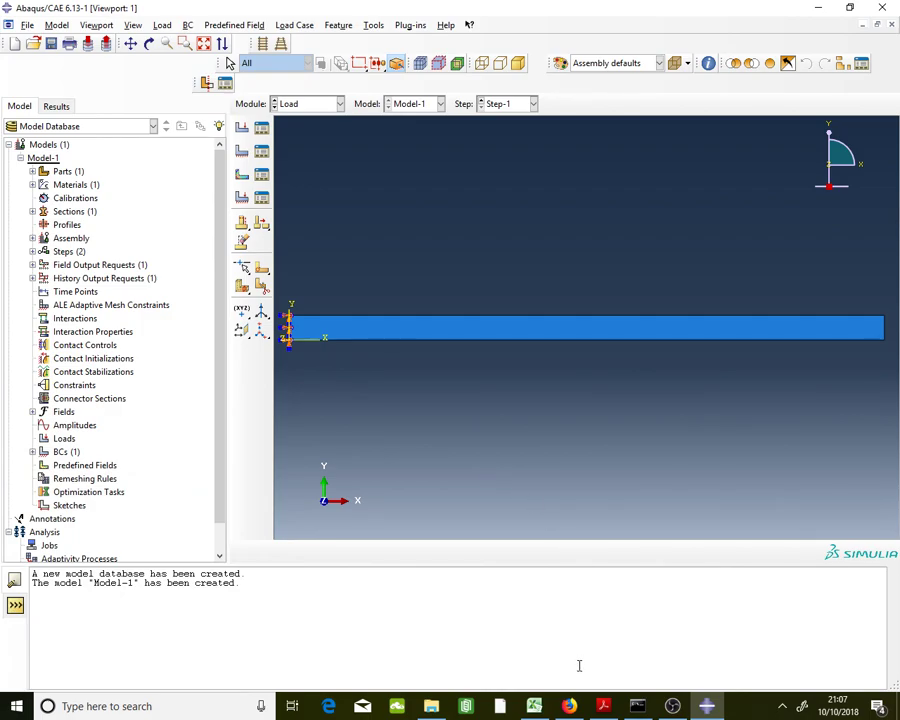
Review the end load's direction in the problem PDF, return to Abaqus/CAE and examine the plate's axes in a tilted 3D view
{"action": "left_click", "coordinate": [603, 706]}
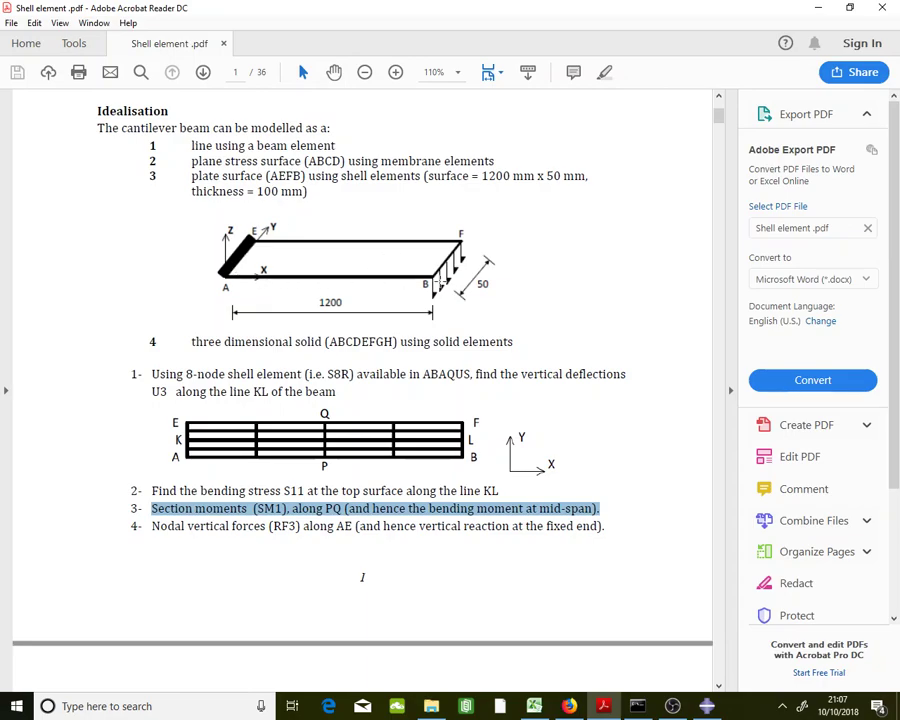
{"action": "left_click", "coordinate": [818, 7]}
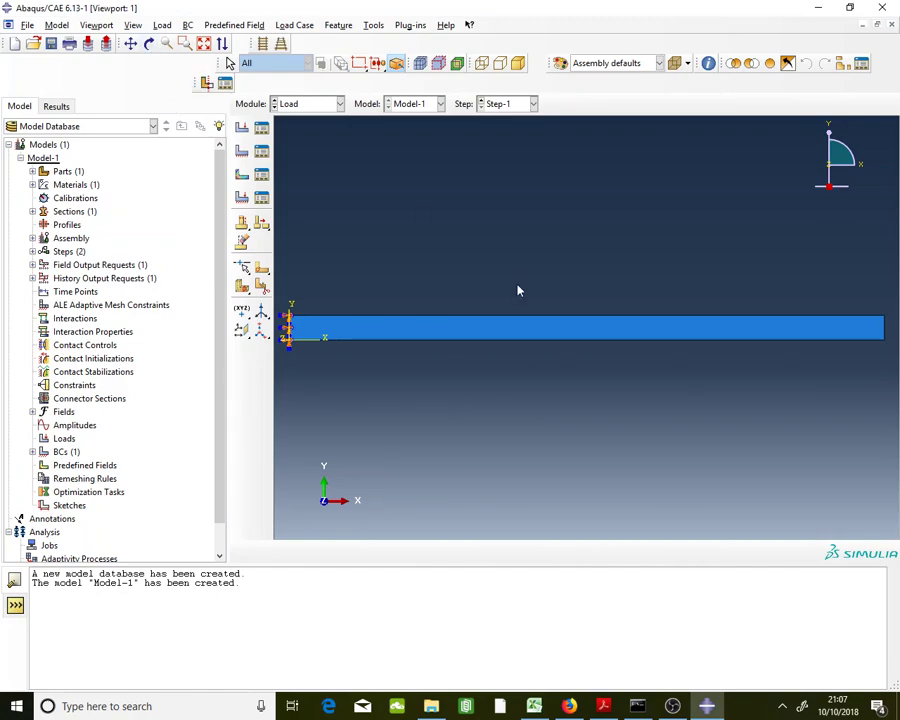
{"action": "left_click", "coordinate": [149, 44]}
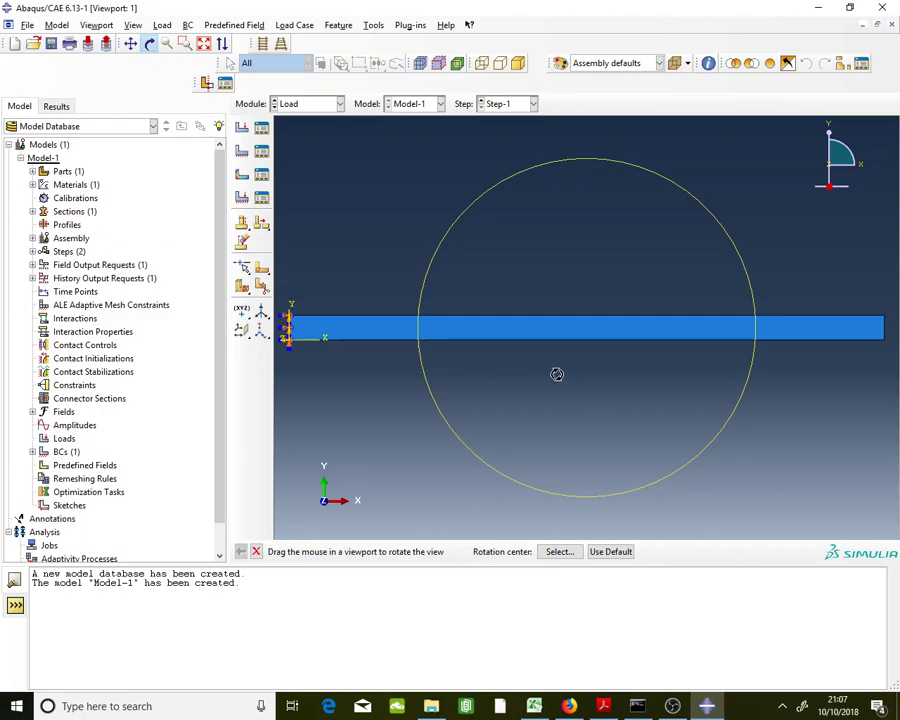
{"action": "left_click_drag", "start_coordinate": [558, 373], "coordinate": [539, 377]}
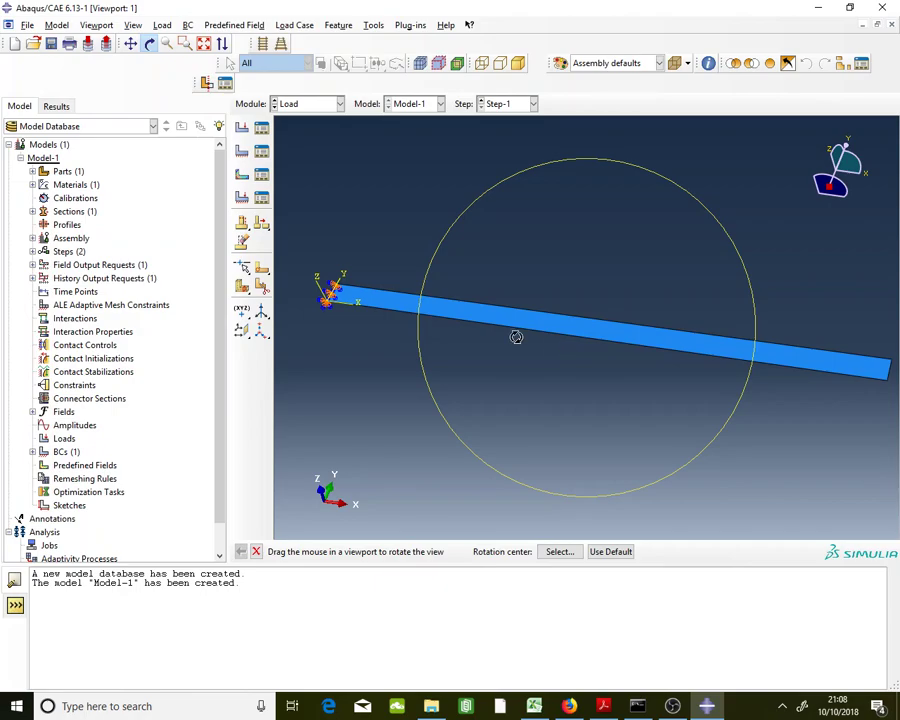
{"action": "left_click_drag", "start_coordinate": [466, 321], "coordinate": [464, 315]}
{"action": "left_click_drag", "start_coordinate": [562, 355], "coordinate": [689, 340]}
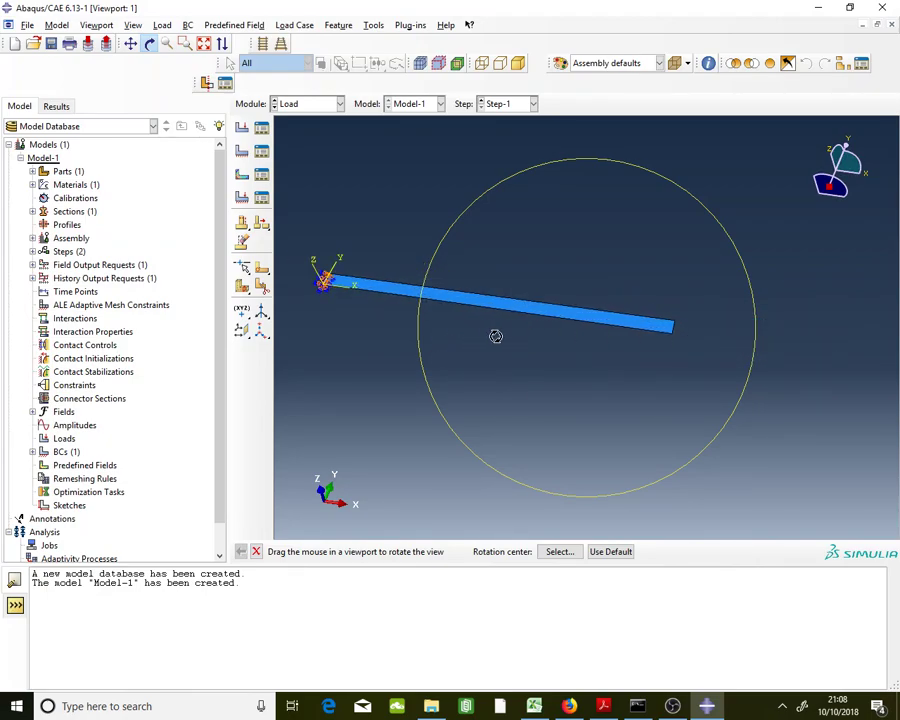
{"action": "left_click_drag", "start_coordinate": [382, 322], "coordinate": [576, 305]}
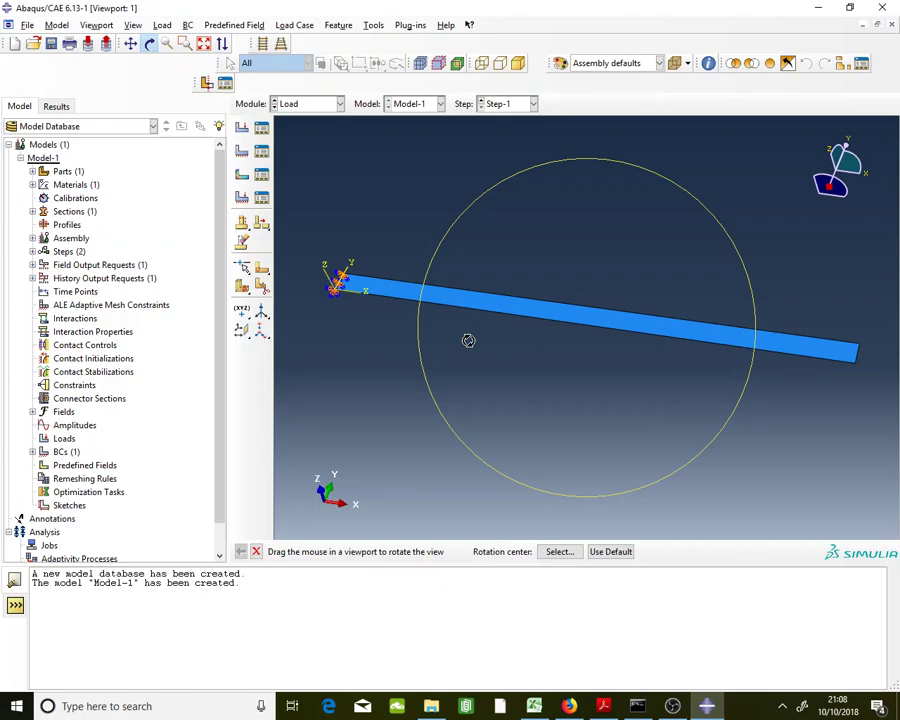
{"action": "left_click", "coordinate": [256, 552]}
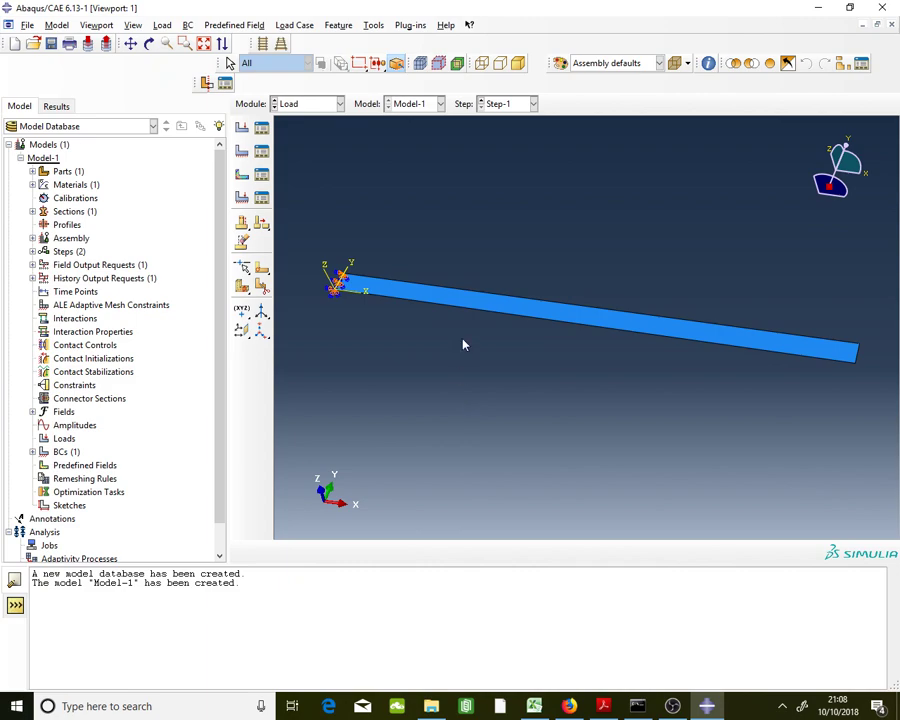
{"action": "scroll", "coordinate": [464, 344], "scroll_direction": "down", "scroll_amount": 3}
{"action": "scroll", "coordinate": [464, 344], "scroll_direction": "up", "scroll_amount": 2}
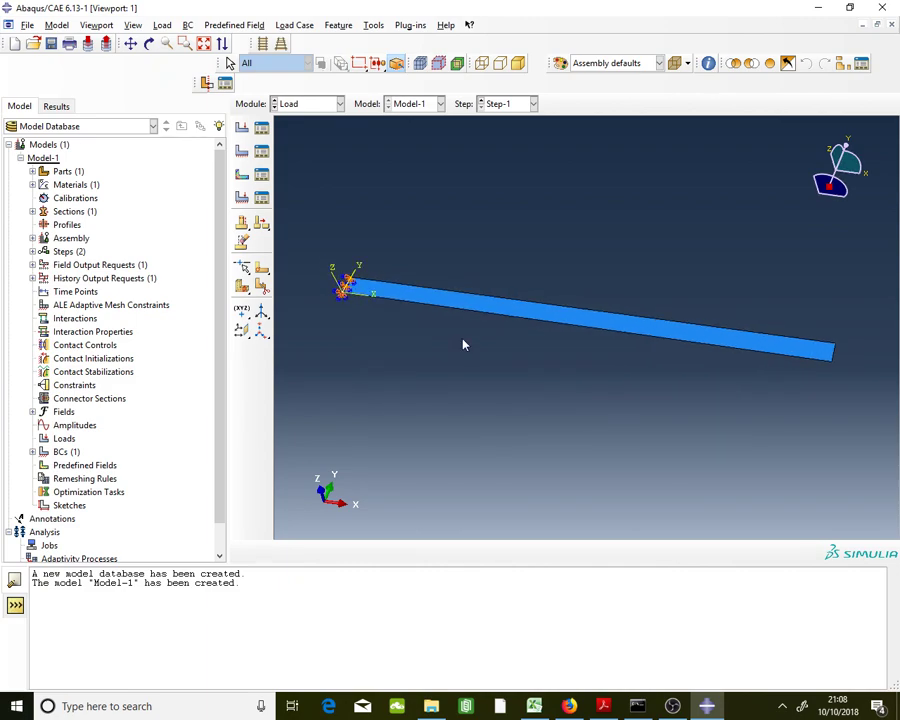
{"action": "scroll", "coordinate": [463, 344], "scroll_direction": "up", "scroll_amount": 1}
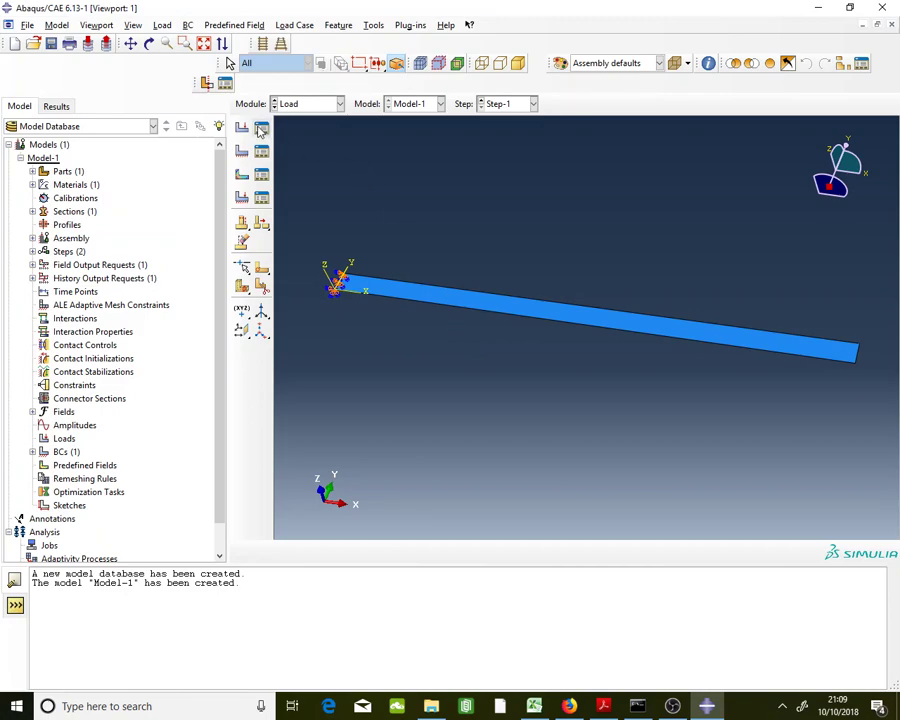
Recheck the end load sketch in the PDF, return to Abaqus/CAE and start a shell edge load named Loading in Step-1
{"action": "left_click", "coordinate": [603, 706]}
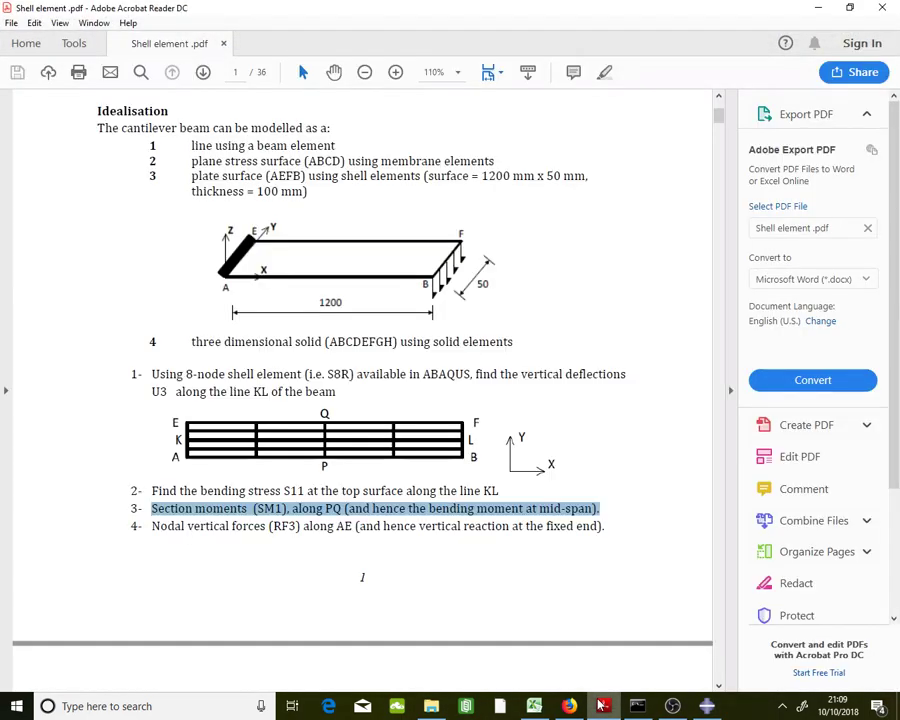
{"action": "left_click", "coordinate": [477, 245]}
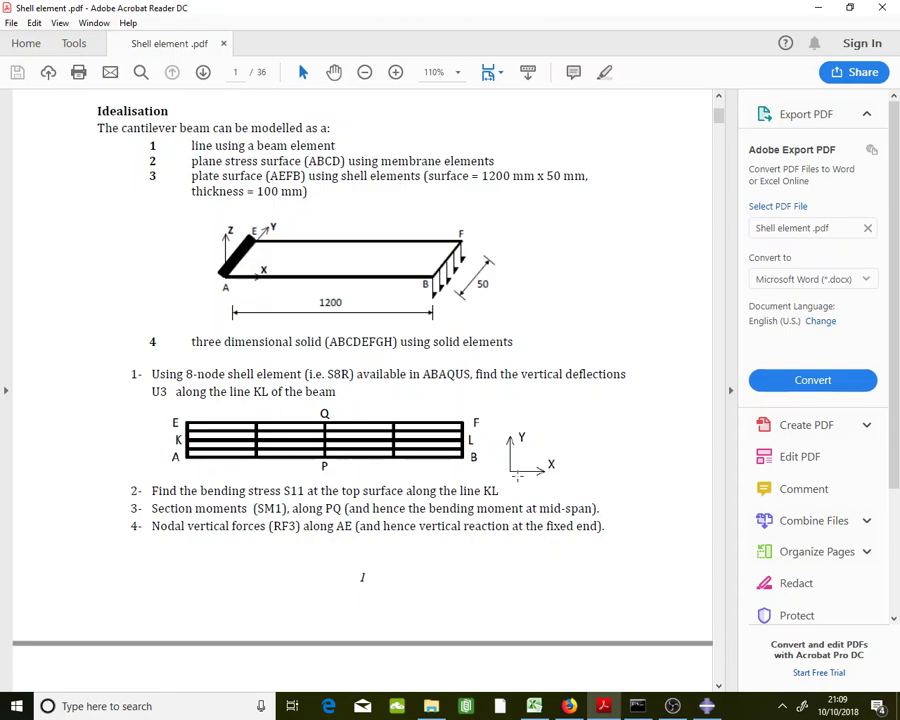
{"action": "key", "text": "alt+Tab"}
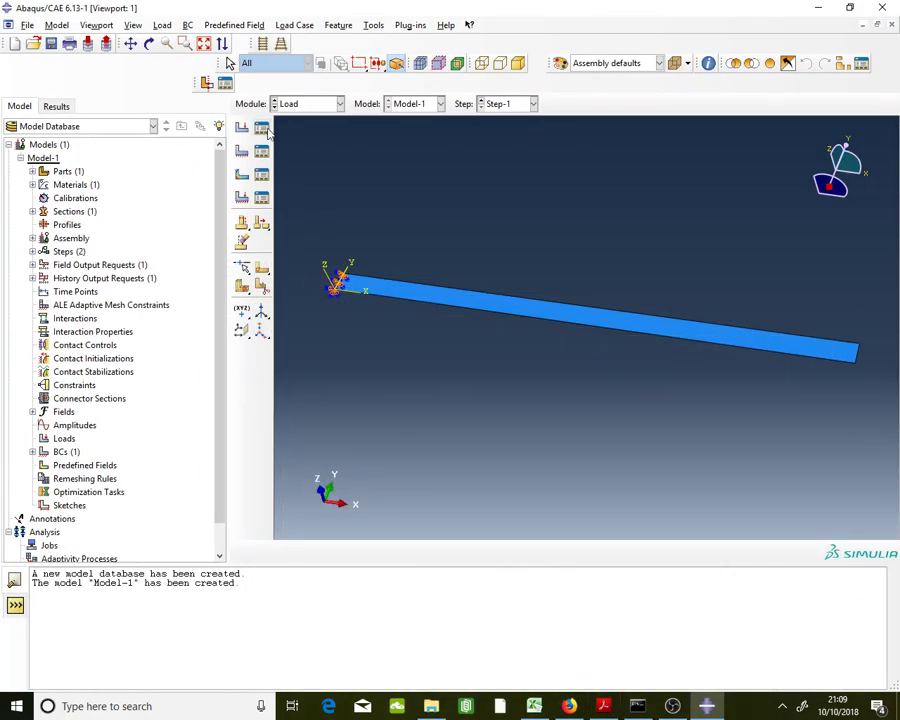
{"action": "left_click", "coordinate": [262, 129]}
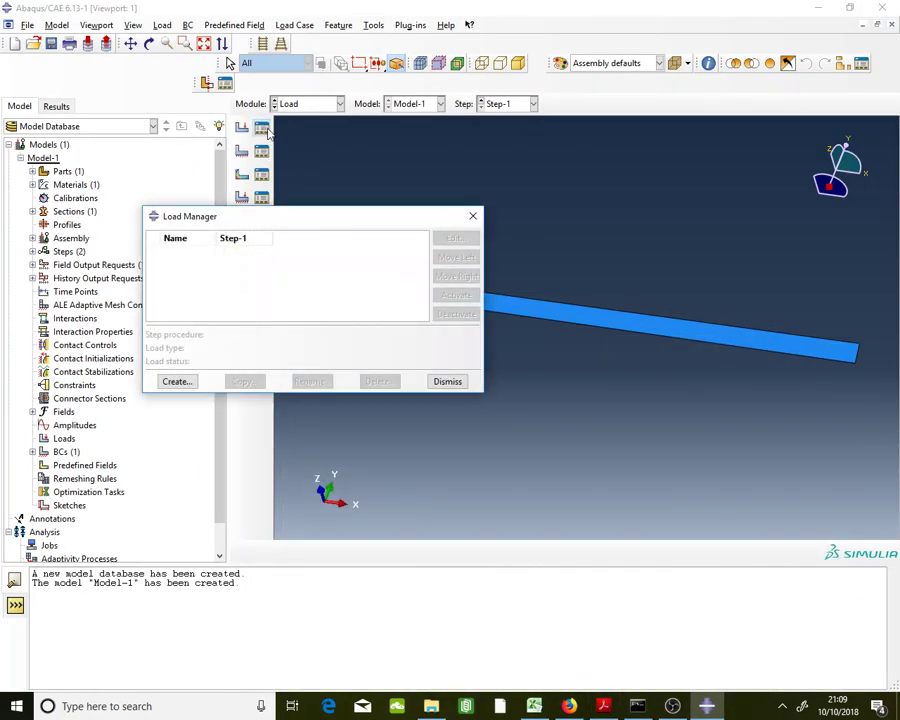
{"action": "left_click", "coordinate": [177, 382]}
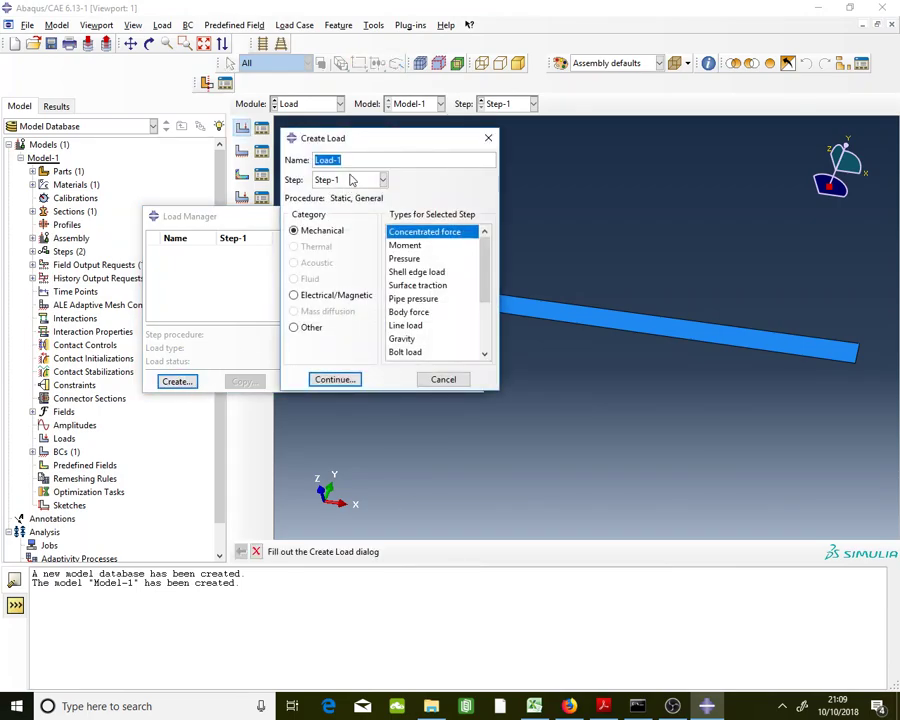
{"action": "type", "text": "Load"}
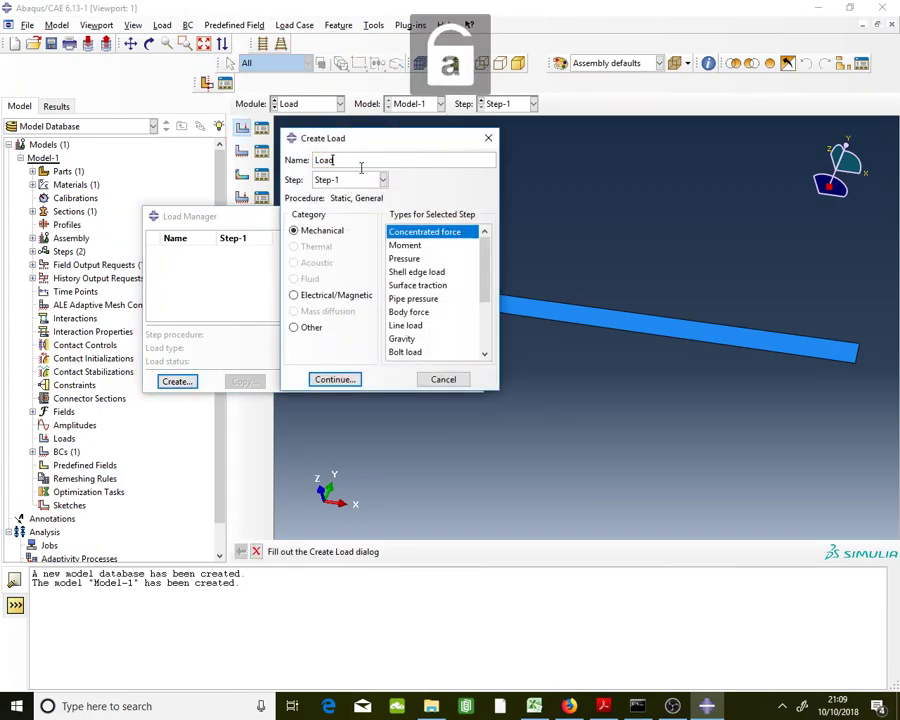
{"action": "type", "text": "ing"}
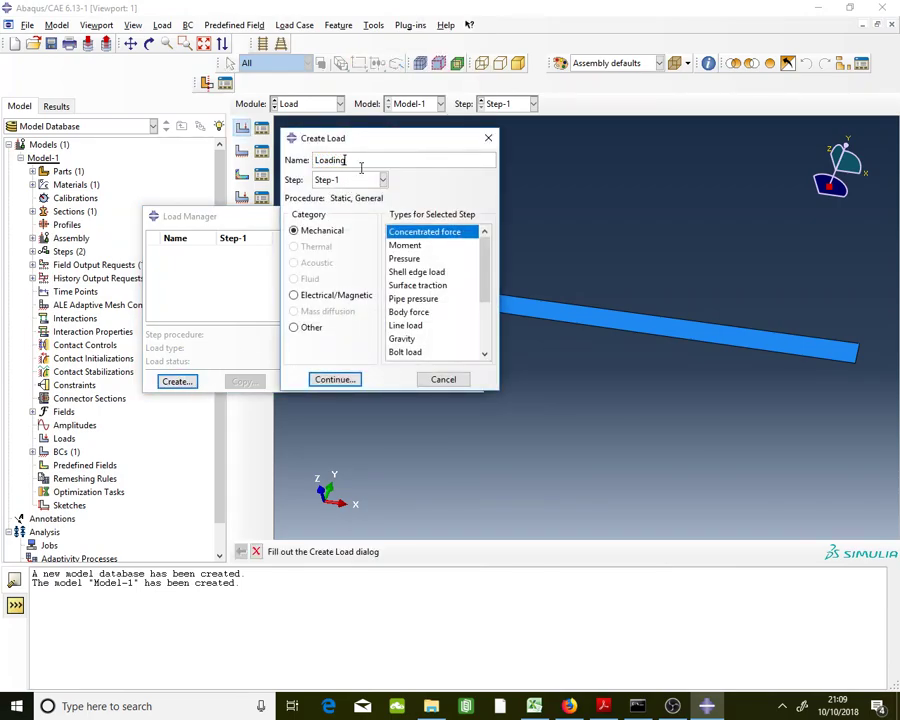
{"action": "left_click", "coordinate": [432, 274]}
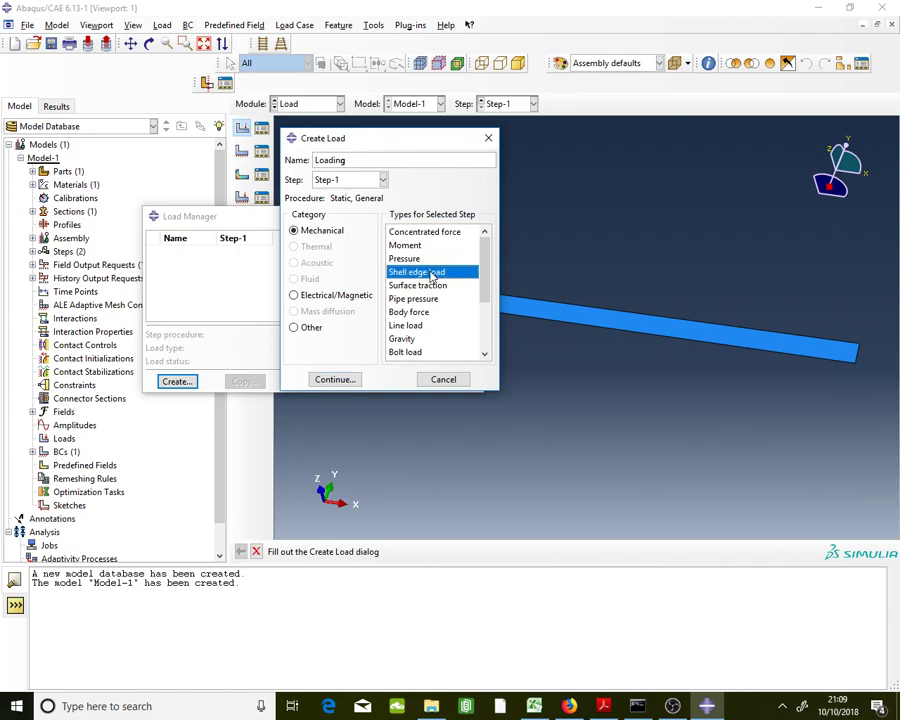
{"action": "left_click", "coordinate": [335, 380]}
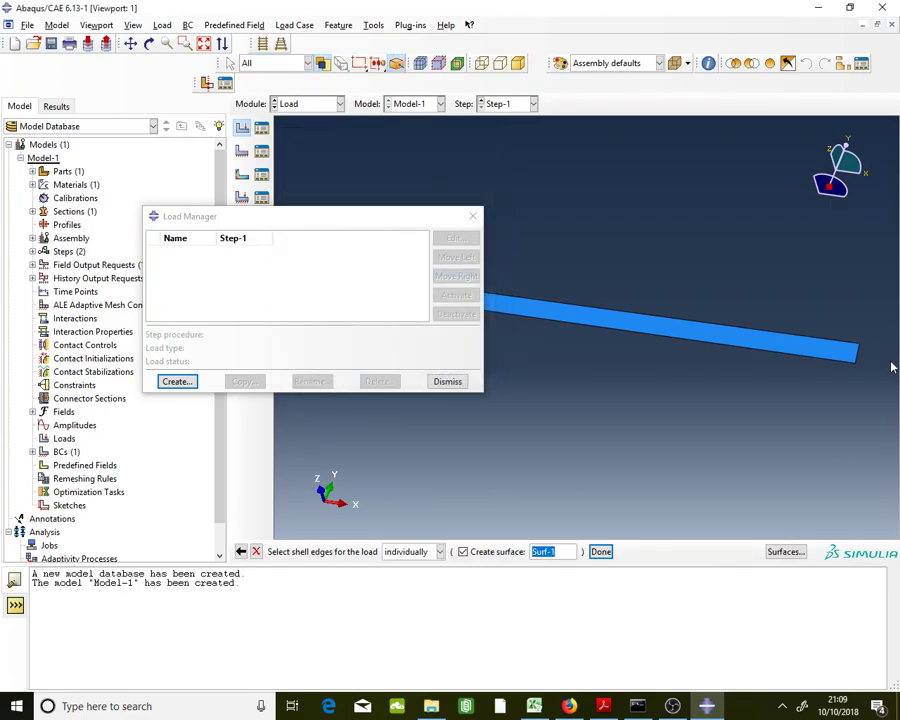
Assign the shell edge load to the plate's free short edge and set its traction to Transverse
{"action": "left_click", "coordinate": [858, 357]}
{"action": "left_click", "coordinate": [600, 551]}
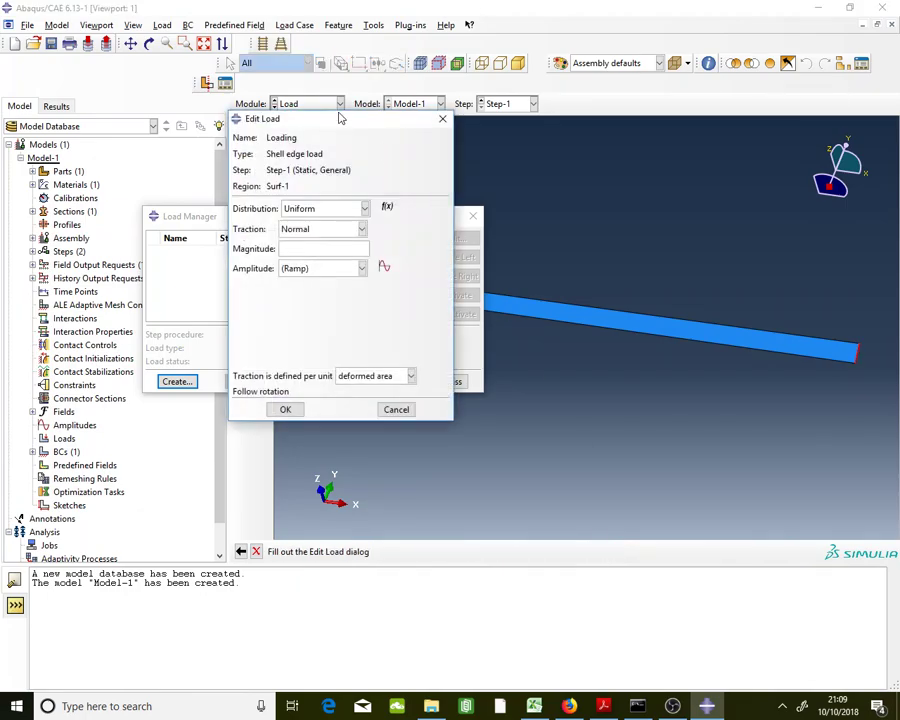
{"action": "left_click_drag", "start_coordinate": [352, 121], "coordinate": [228, 121]}
{"action": "left_click_drag", "start_coordinate": [386, 220], "coordinate": [163, 470]}
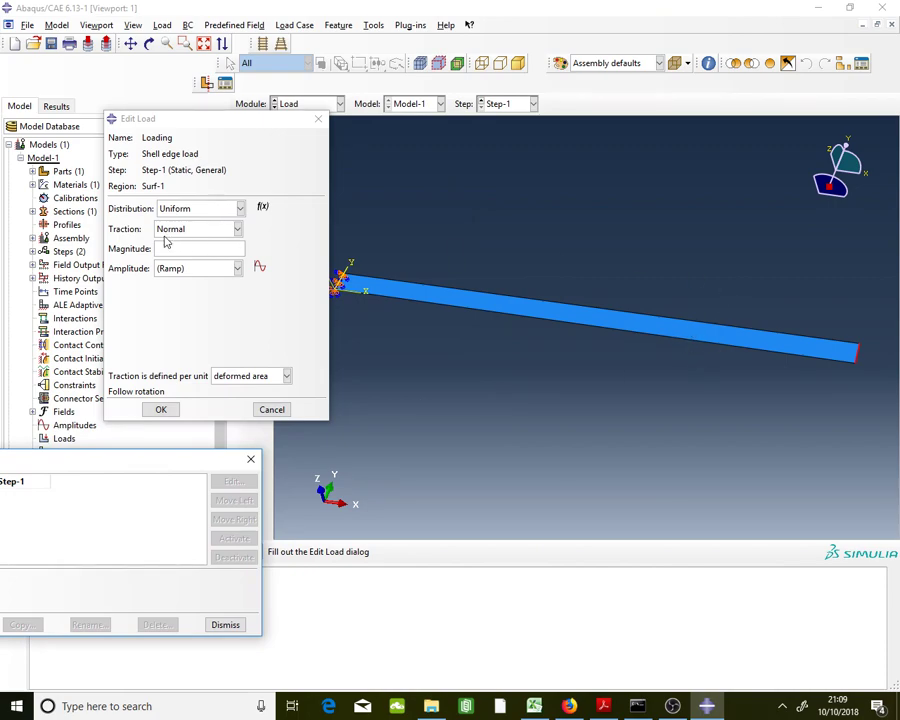
{"action": "left_click_drag", "start_coordinate": [225, 123], "coordinate": [199, 118]}
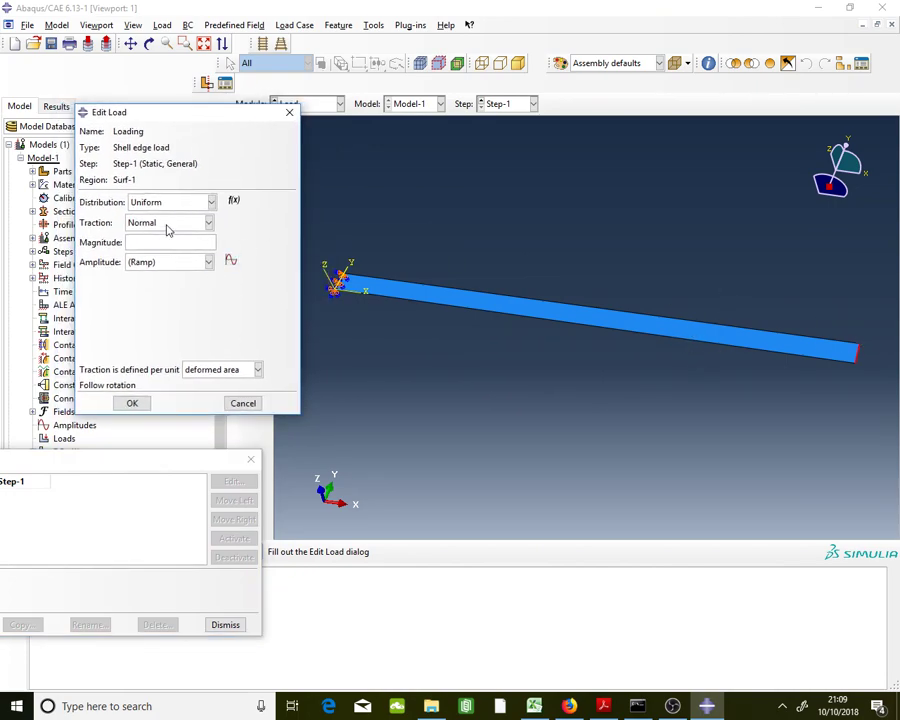
{"action": "left_click", "coordinate": [168, 226]}
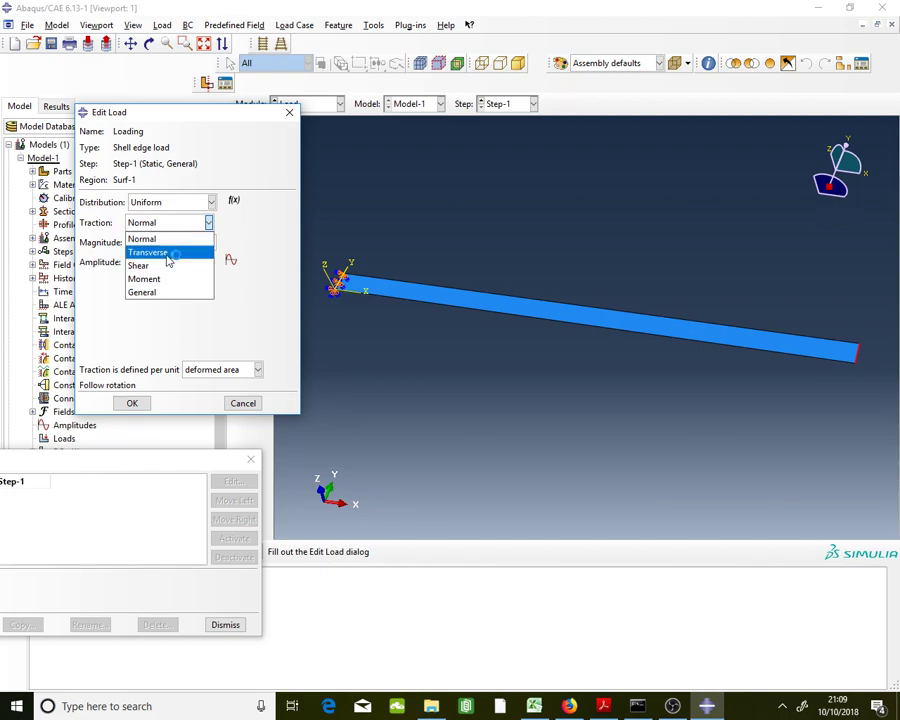
{"action": "left_click", "coordinate": [167, 256]}
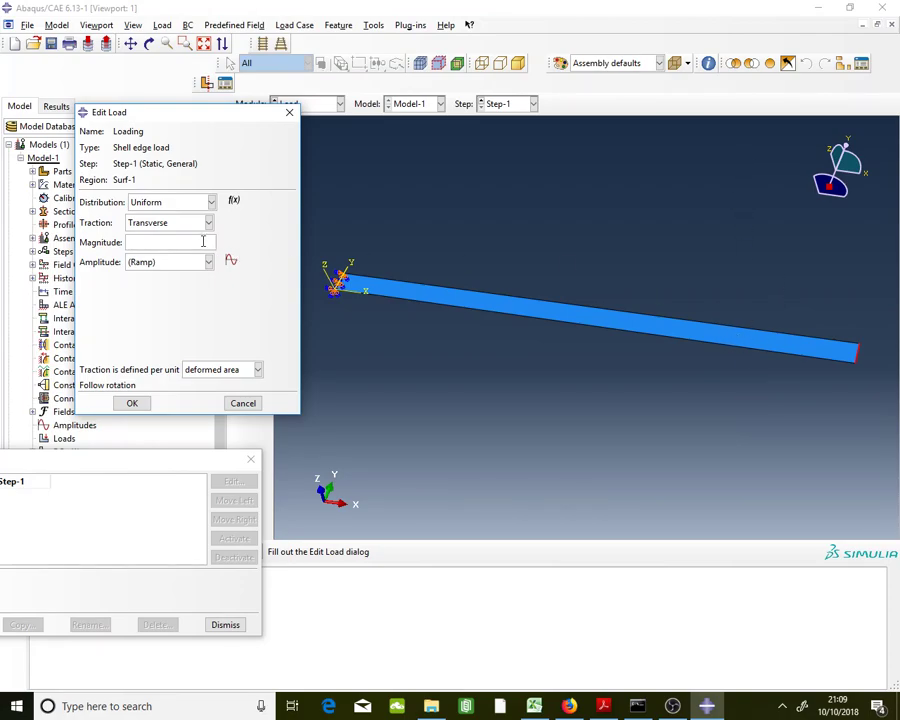
Switch to the Shell element PDF and look up the load magnitude in the Apply the loading section
{"action": "key", "text": "alt+Tab"}
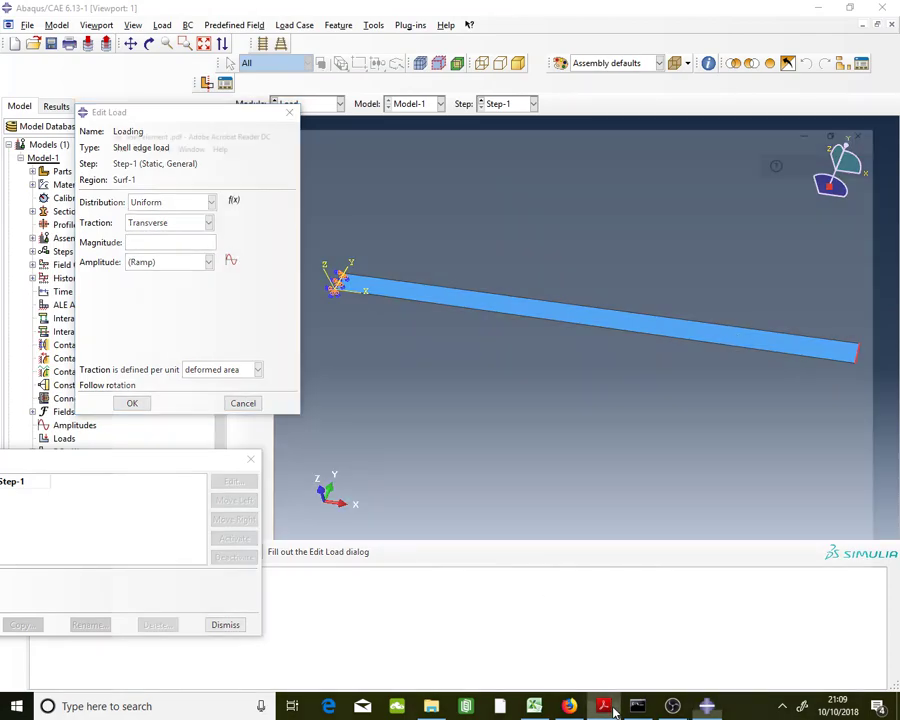
{"action": "scroll", "coordinate": [488, 331], "scroll_direction": "up", "scroll_amount": 4}
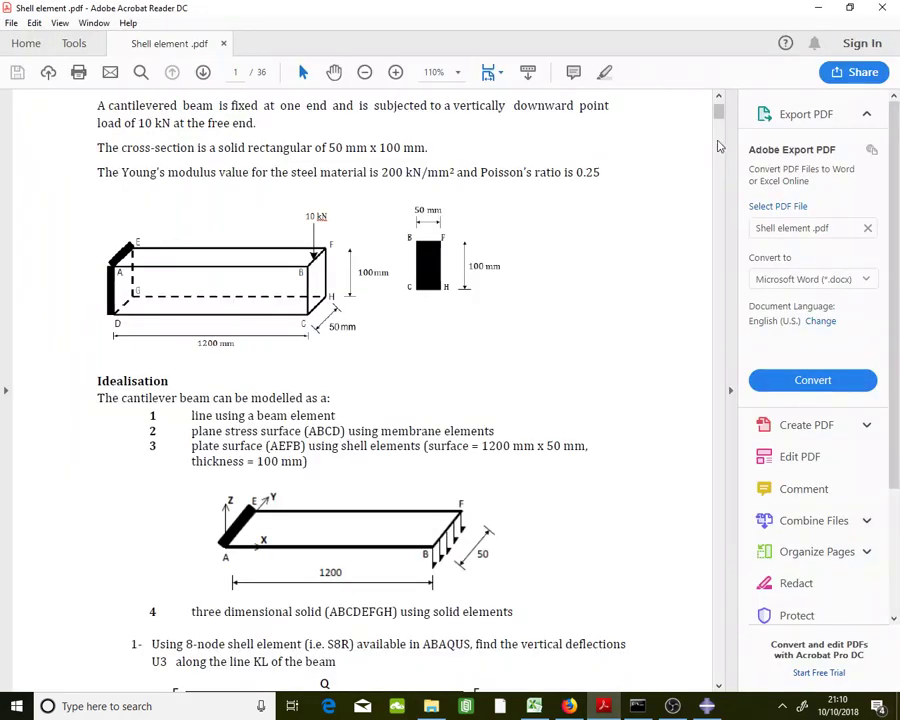
{"action": "left_click_drag", "start_coordinate": [716, 108], "coordinate": [703, 297]}
{"action": "scroll", "coordinate": [592, 225], "scroll_direction": "up", "scroll_amount": 3}
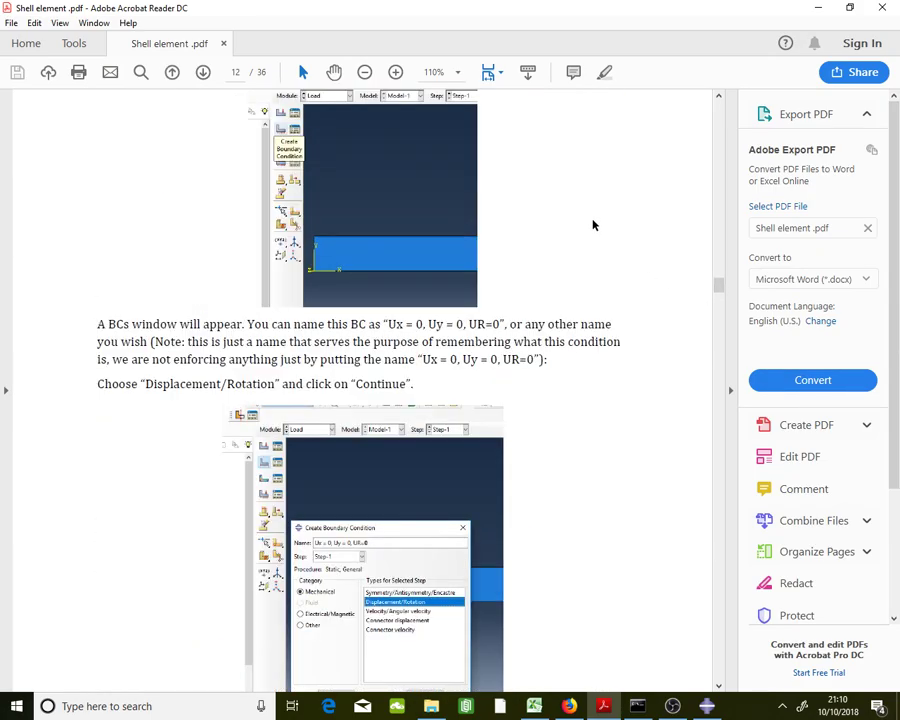
{"action": "scroll", "coordinate": [589, 213], "scroll_direction": "down", "scroll_amount": 6}
{"action": "scroll", "coordinate": [589, 213], "scroll_direction": "down", "scroll_amount": 15}
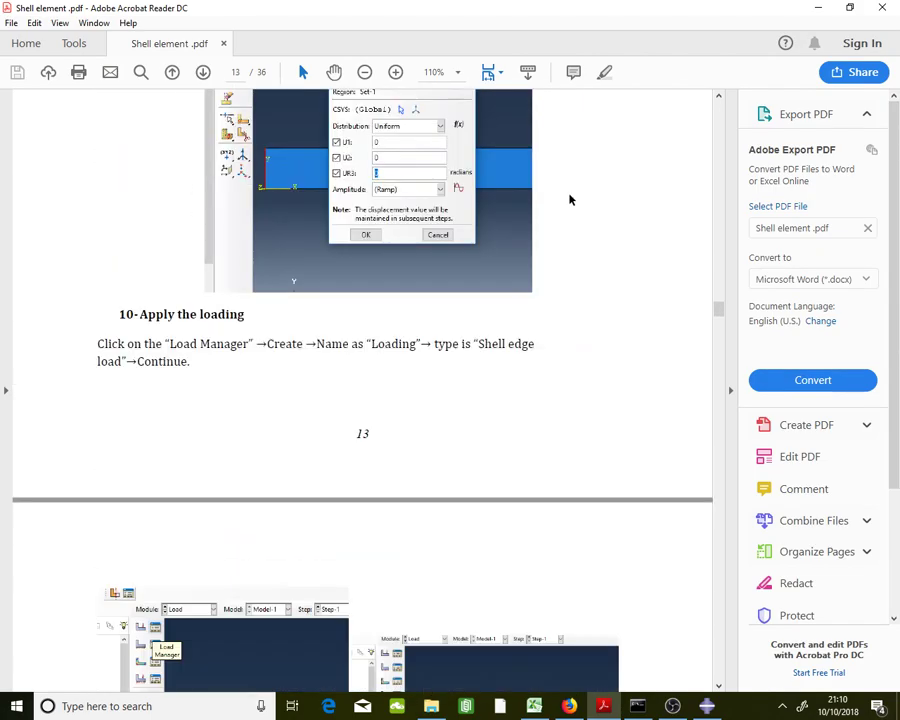
{"action": "scroll", "coordinate": [570, 201], "scroll_direction": "up", "scroll_amount": 4}
{"action": "scroll", "coordinate": [570, 201], "scroll_direction": "down", "scroll_amount": 14}
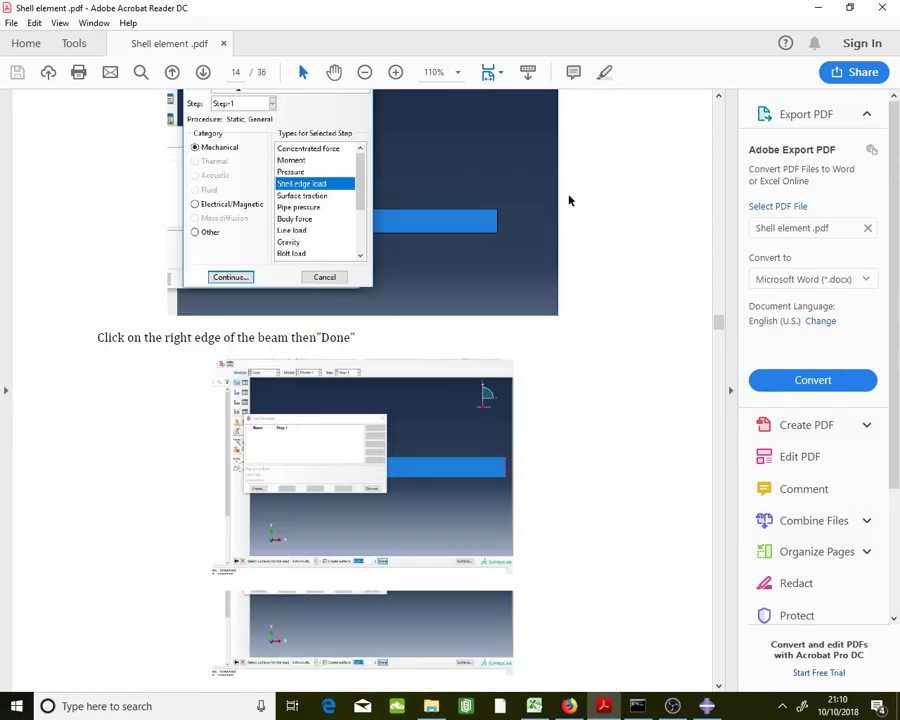
{"action": "scroll", "coordinate": [569, 201], "scroll_direction": "down", "scroll_amount": 9}
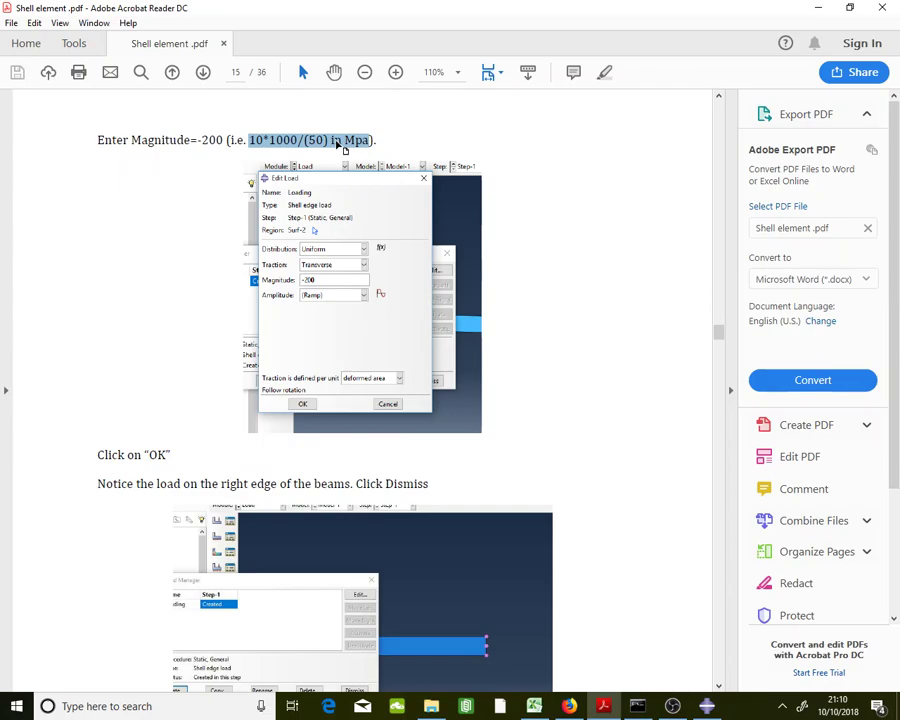
{"action": "left_click", "coordinate": [216, 140]}
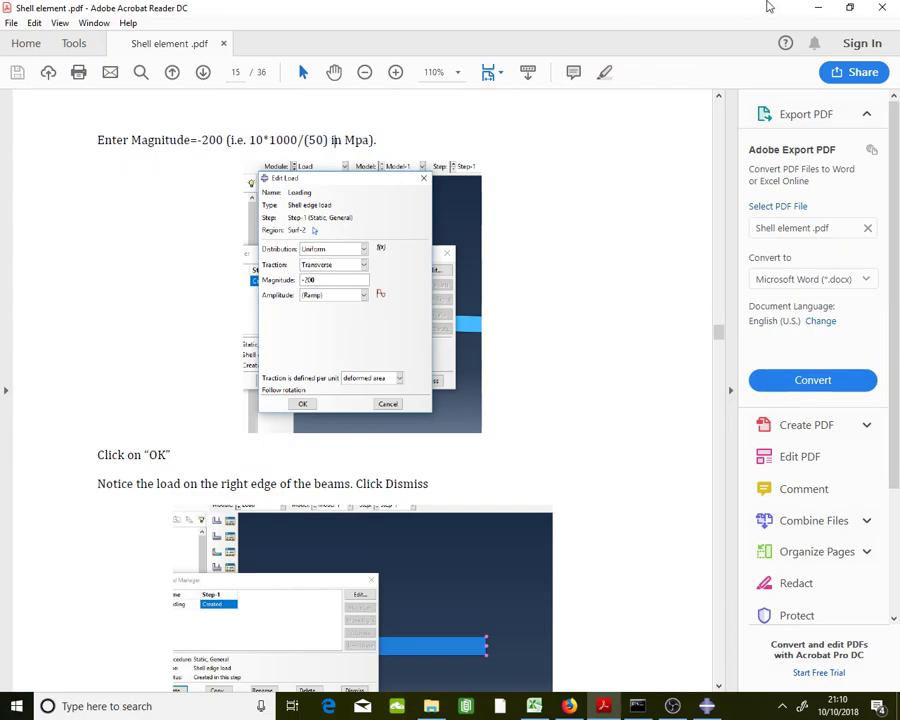
Return to Abaqus/CAE, create the Loading load with magnitude -200 and check its arrows at the plate's free end
{"action": "left_click", "coordinate": [818, 7]}
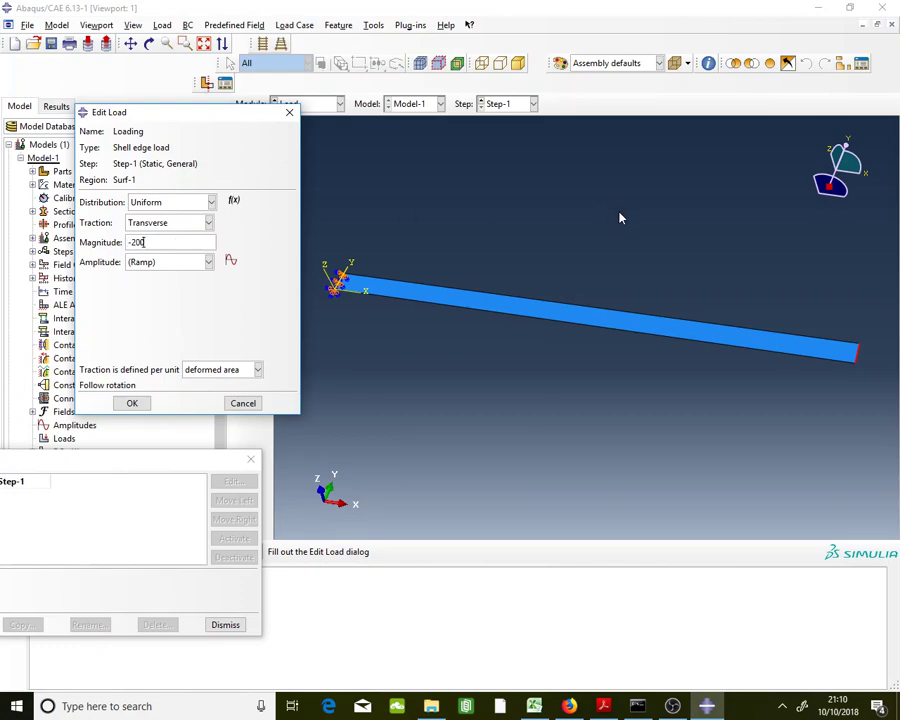
{"action": "left_click", "coordinate": [149, 43]}
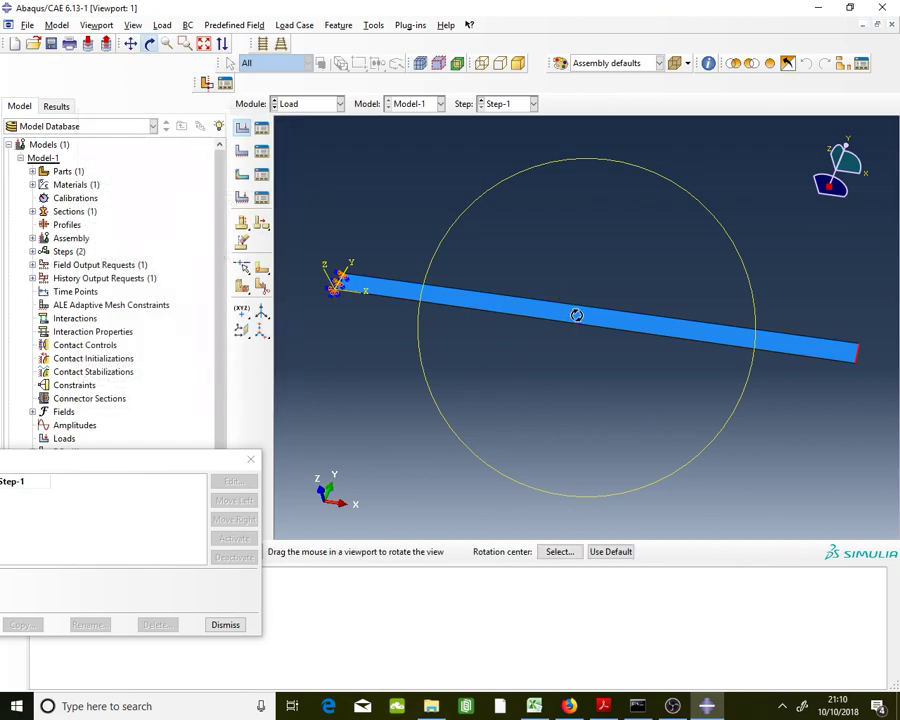
{"action": "left_click_drag", "start_coordinate": [576, 314], "coordinate": [774, 244]}
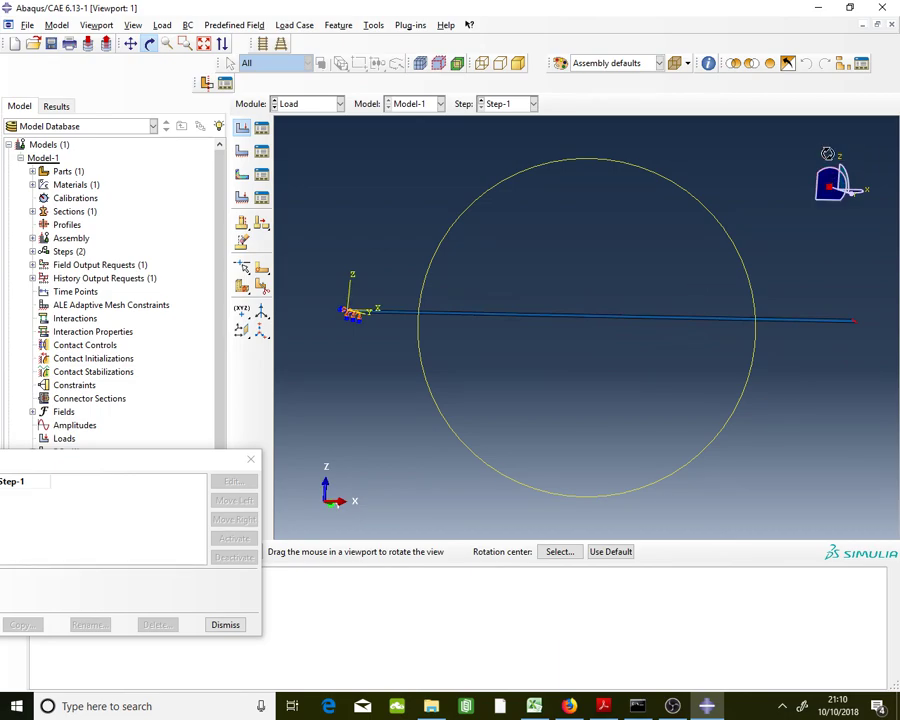
{"action": "left_click_drag", "start_coordinate": [704, 272], "coordinate": [566, 289]}
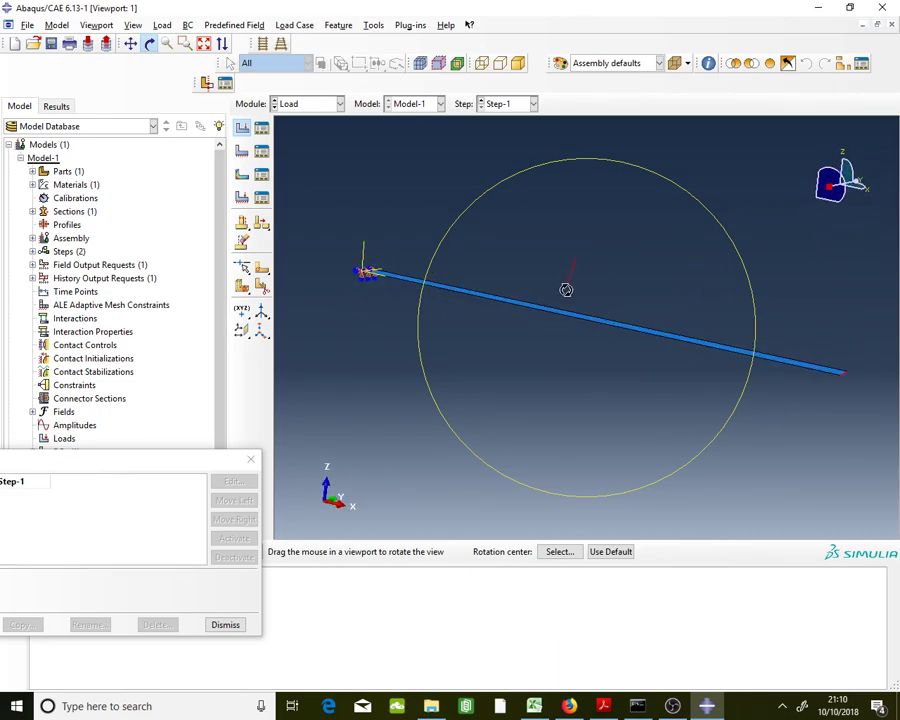
{"action": "key", "text": "Escape"}
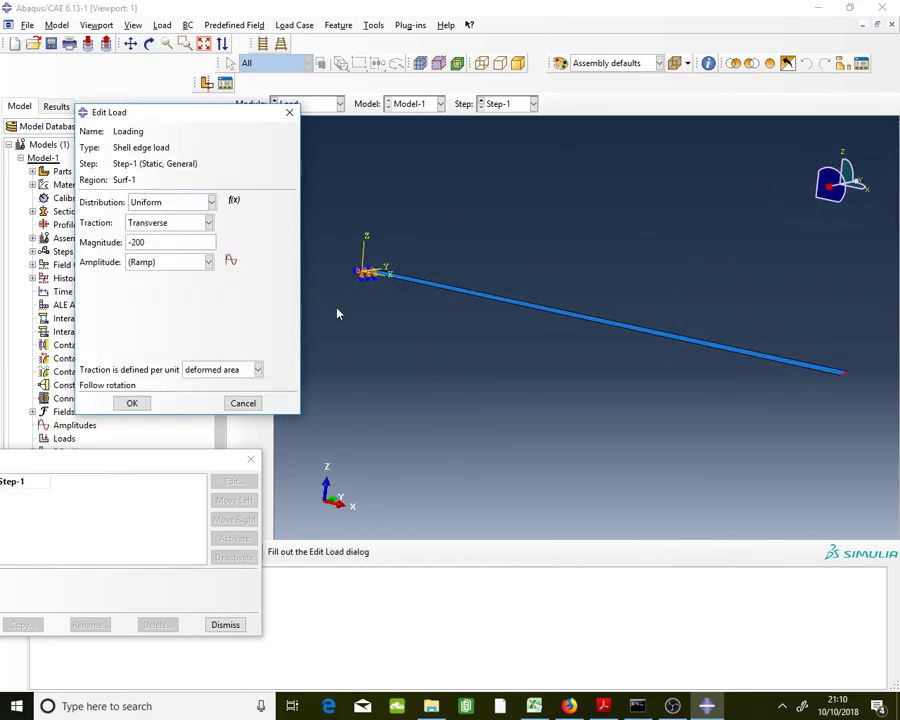
{"action": "left_click", "coordinate": [137, 404]}
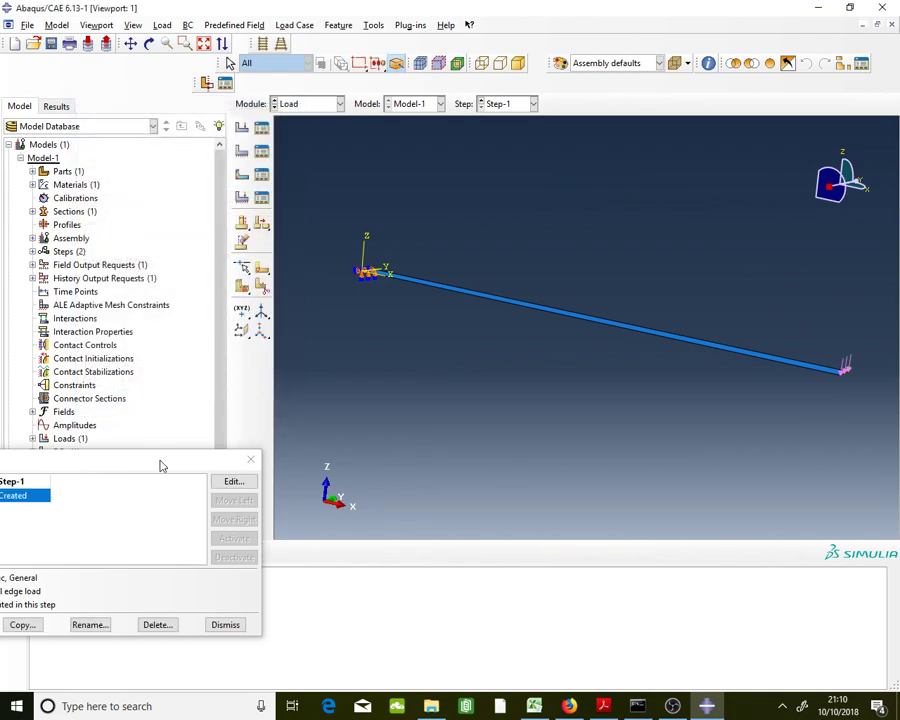
{"action": "left_click", "coordinate": [149, 43]}
{"action": "left_click_drag", "start_coordinate": [394, 249], "coordinate": [578, 300]}
{"action": "key", "text": "Escape"}
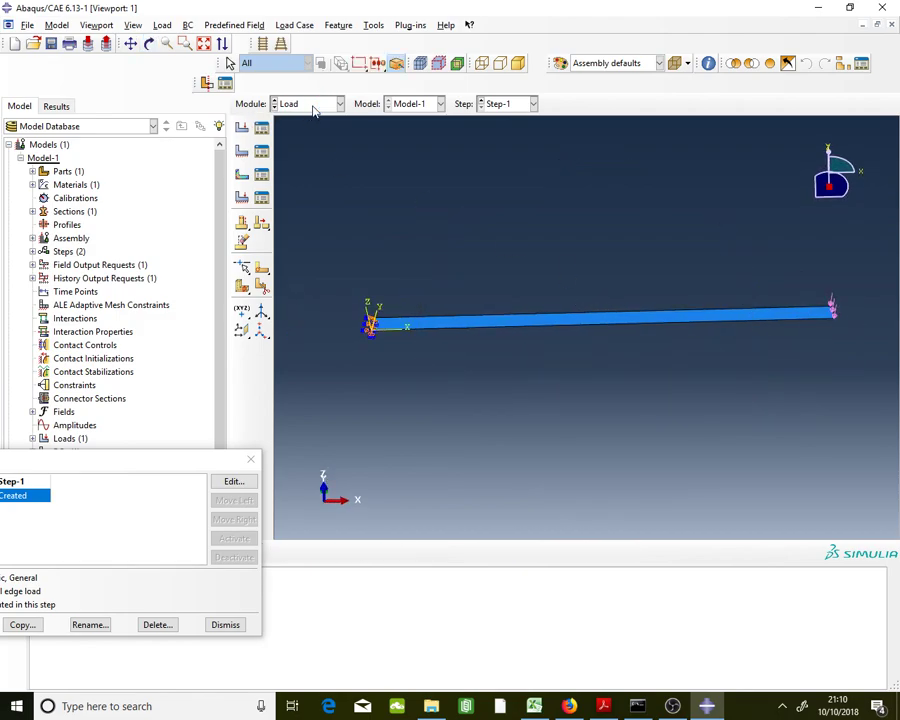
Set the work directory to the Abaqus folder on the D: drive
{"action": "left_click", "coordinate": [49, 46]}
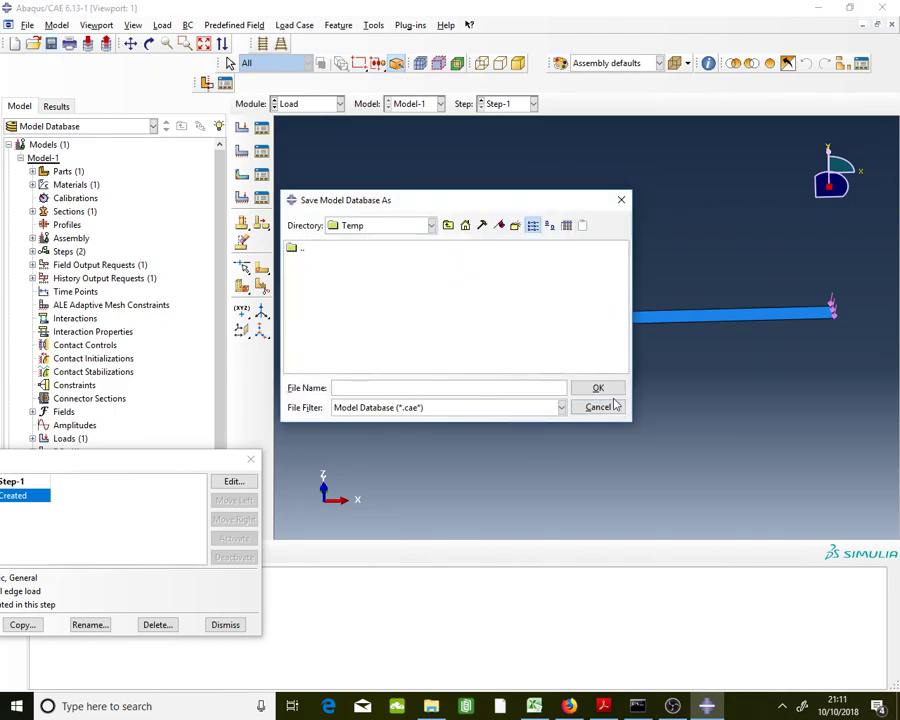
{"action": "left_click", "coordinate": [624, 200]}
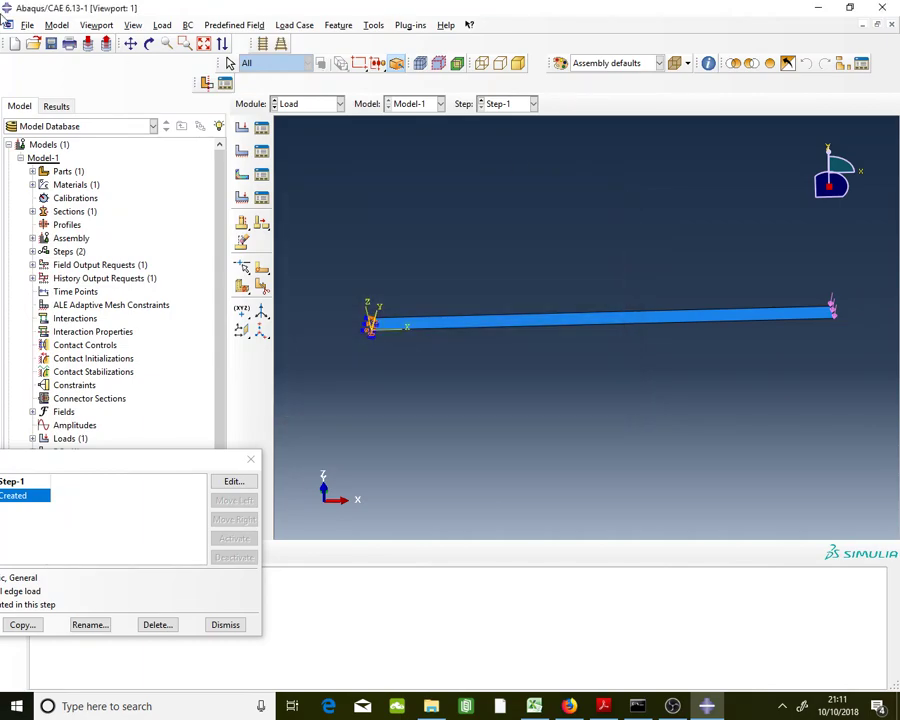
{"action": "left_click", "coordinate": [30, 25]}
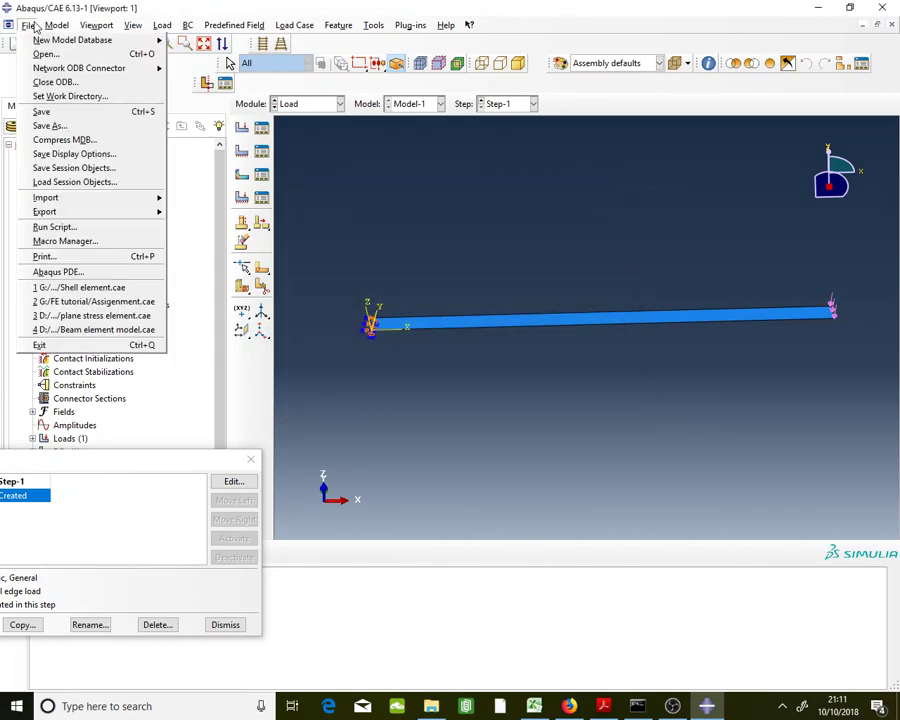
{"action": "left_click", "coordinate": [50, 96]}
{"action": "left_click", "coordinate": [533, 350]}
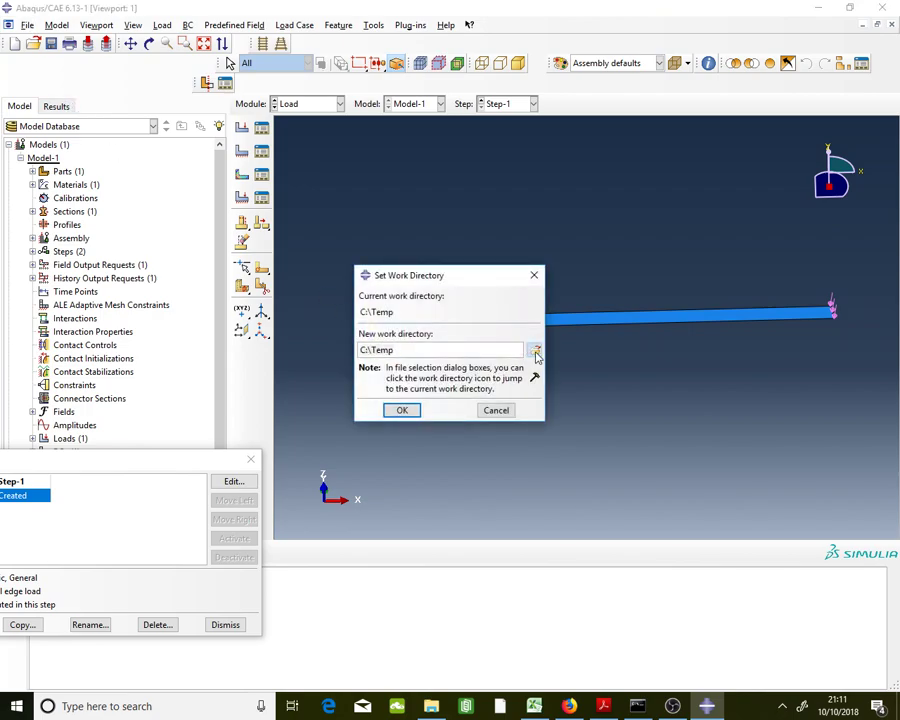
{"action": "left_click", "coordinate": [362, 265]}
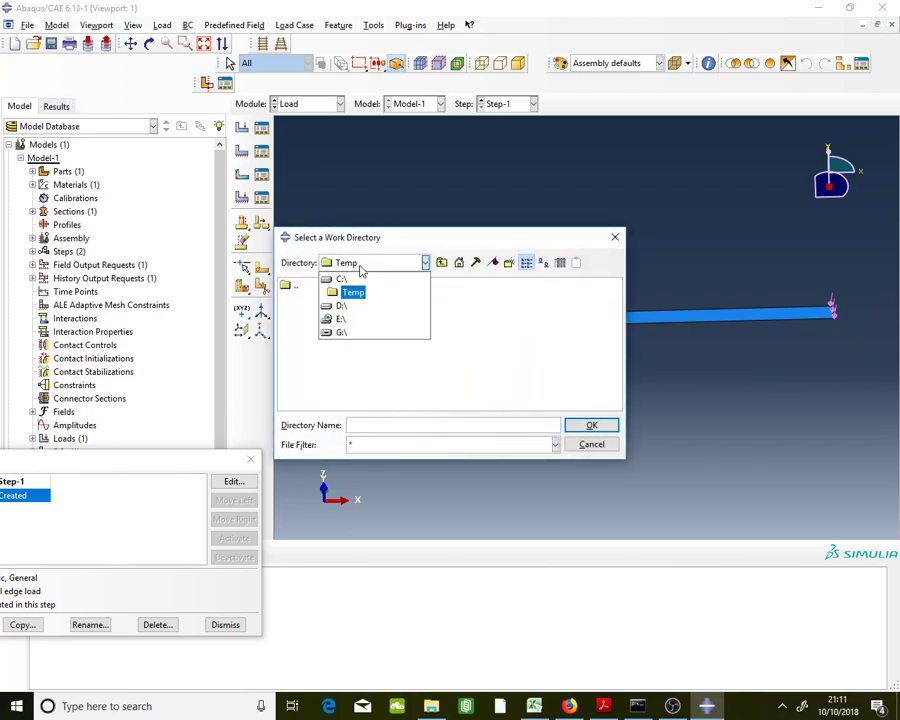
{"action": "left_click", "coordinate": [358, 333]}
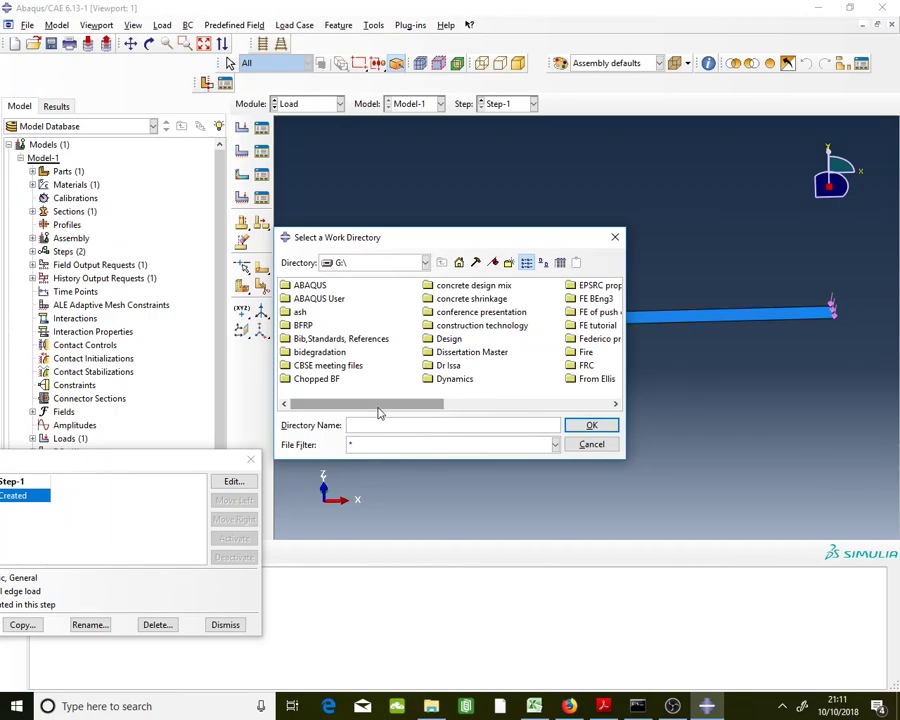
{"action": "mouse_move", "coordinate": [376, 410]}
{"action": "left_mouse_down"}
{"action": "mouse_move", "coordinate": [530, 414]}
{"action": "mouse_move", "coordinate": [376, 412]}
{"action": "left_mouse_up"}
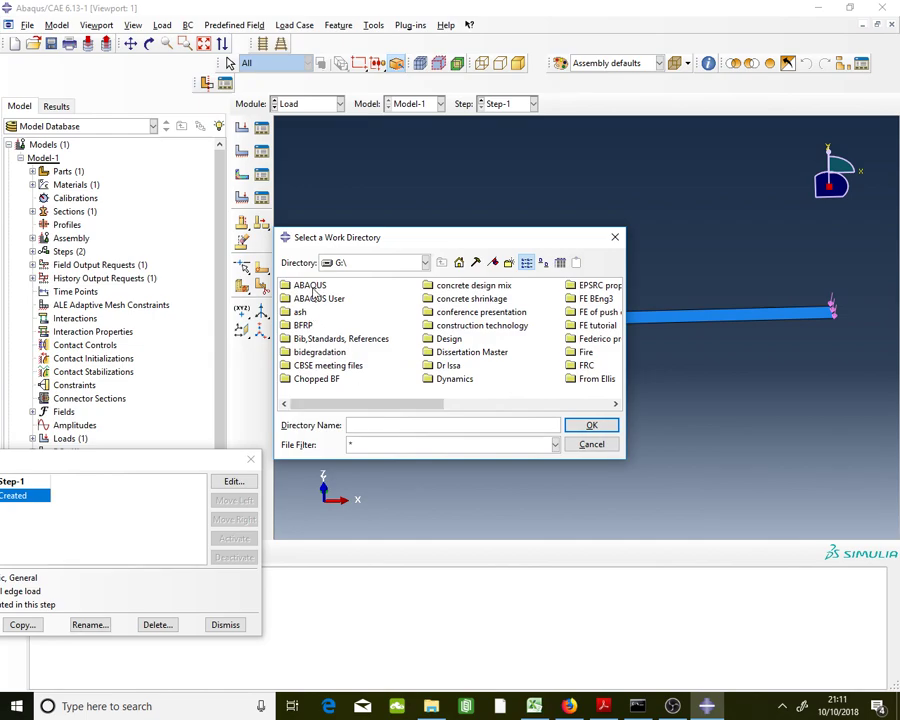
{"action": "left_click", "coordinate": [362, 265]}
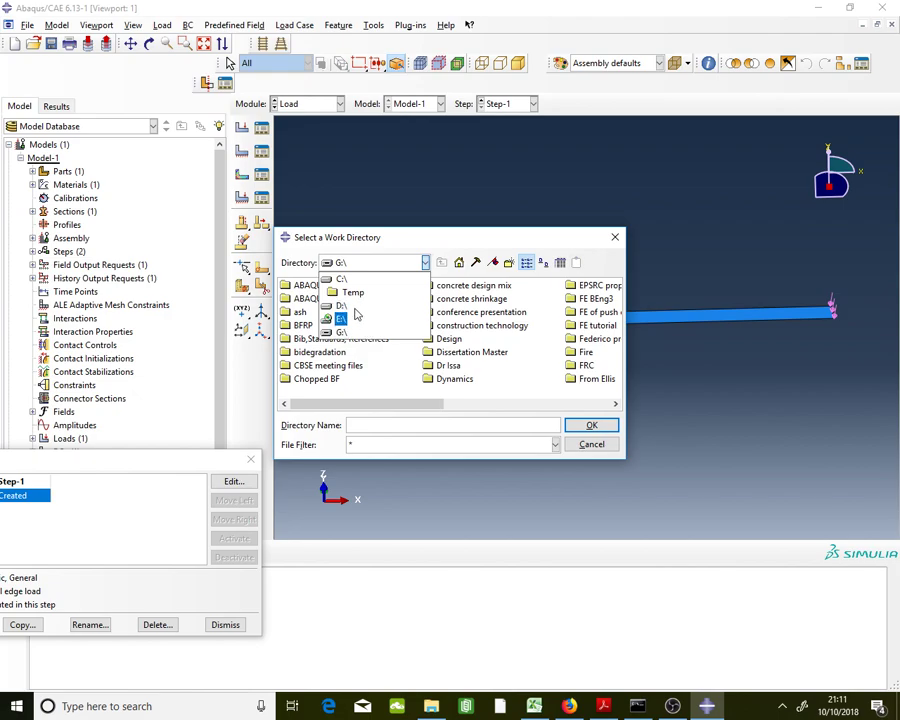
{"action": "left_click", "coordinate": [352, 305]}
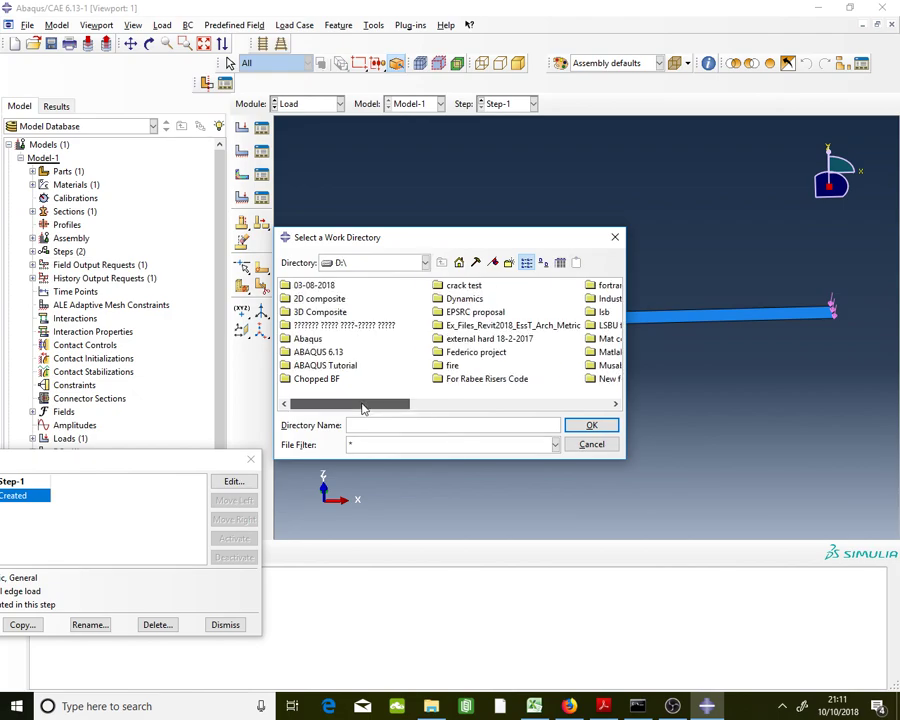
{"action": "left_click_drag", "start_coordinate": [363, 408], "coordinate": [310, 410]}
{"action": "left_click", "coordinate": [308, 338]}
{"action": "left_click", "coordinate": [591, 425]}
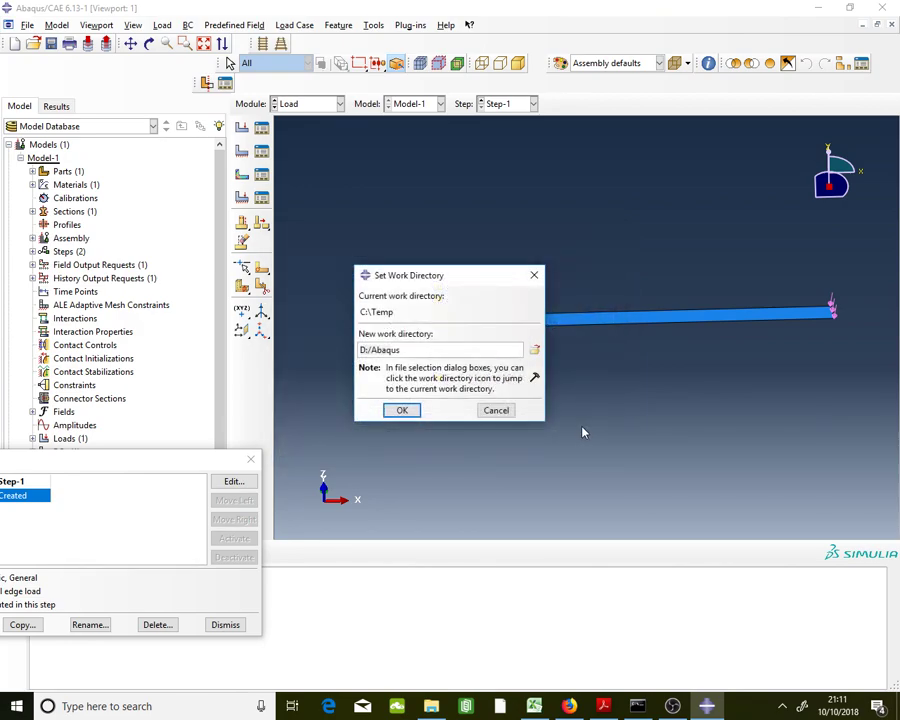
{"action": "left_click", "coordinate": [401, 410]}
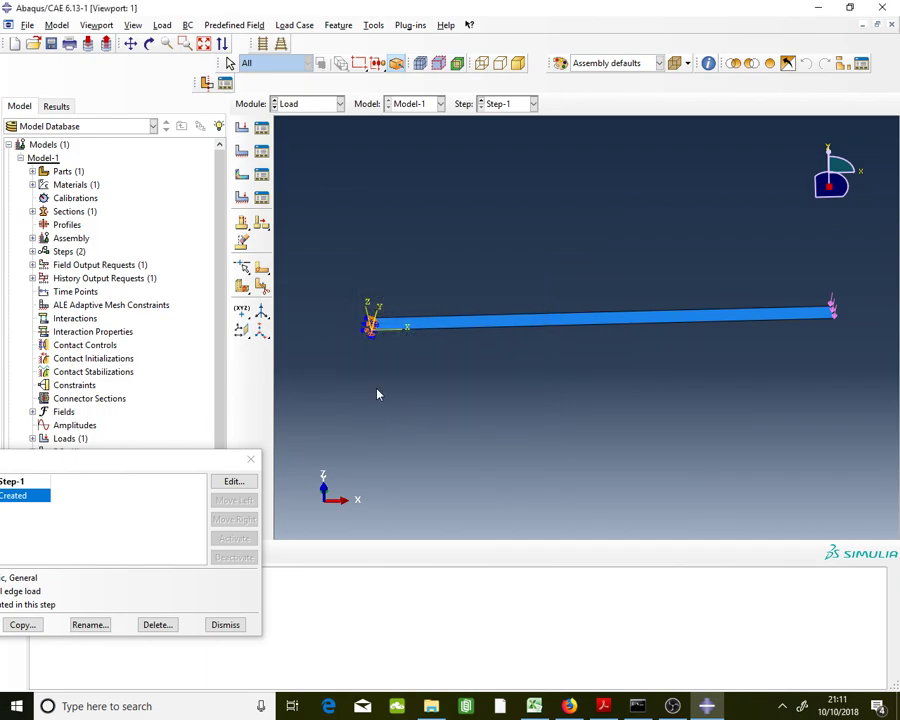
Save the model database as Shell element in the D:\Abaqus folder
{"action": "left_click", "coordinate": [51, 43]}
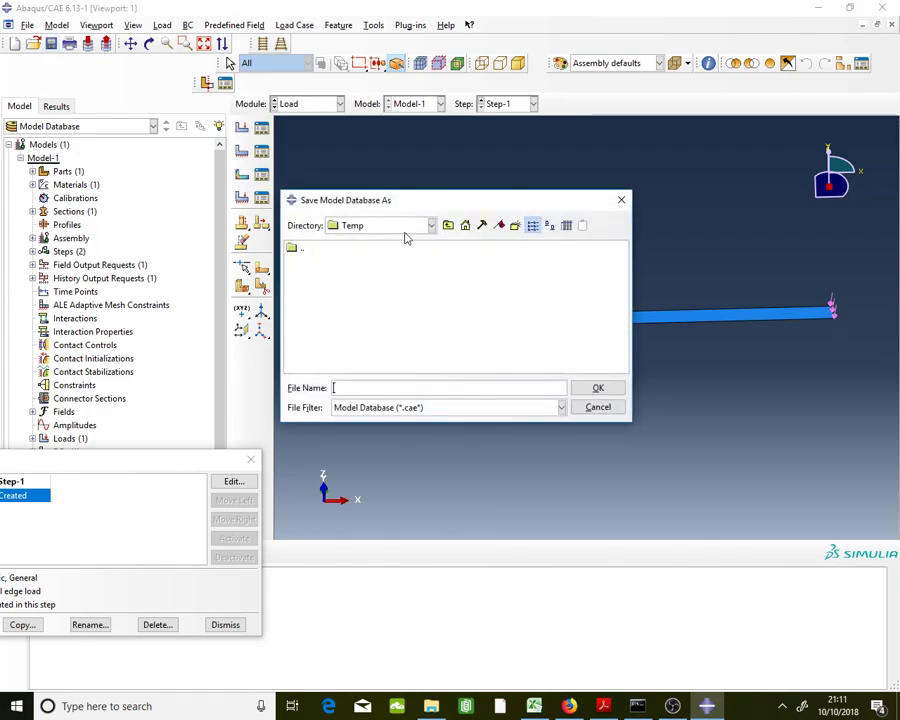
{"action": "left_click", "coordinate": [404, 229]}
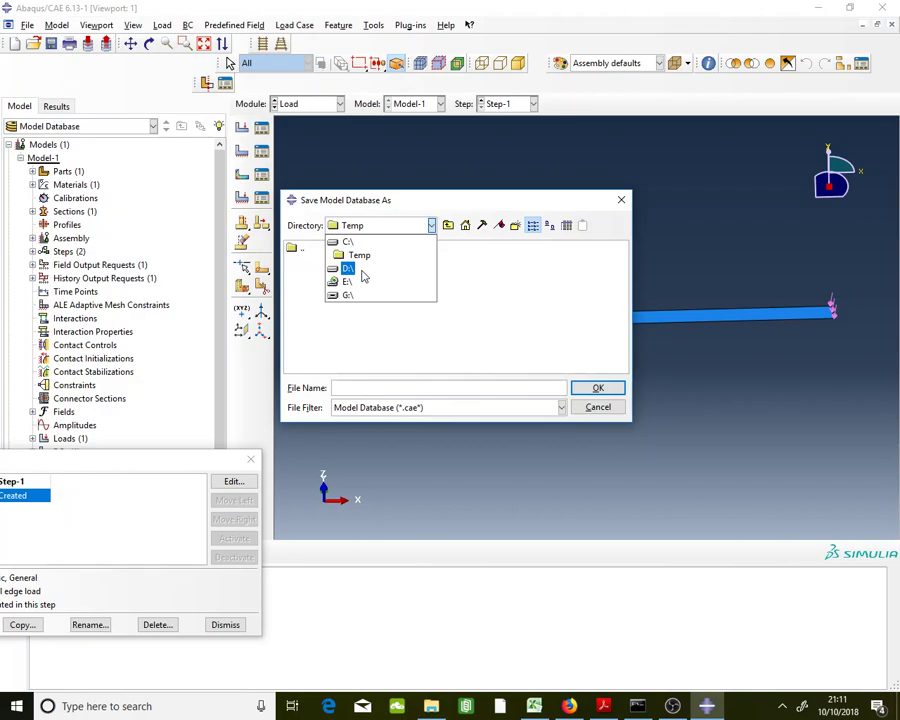
{"action": "left_click", "coordinate": [362, 269]}
{"action": "left_click", "coordinate": [316, 302]}
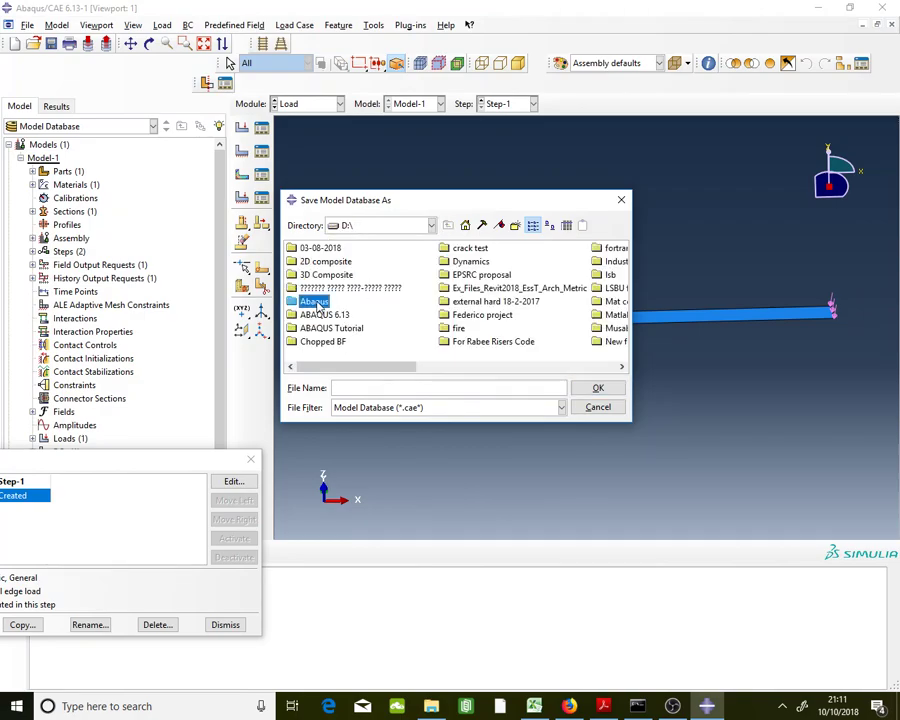
{"action": "double_click", "coordinate": [316, 302]}
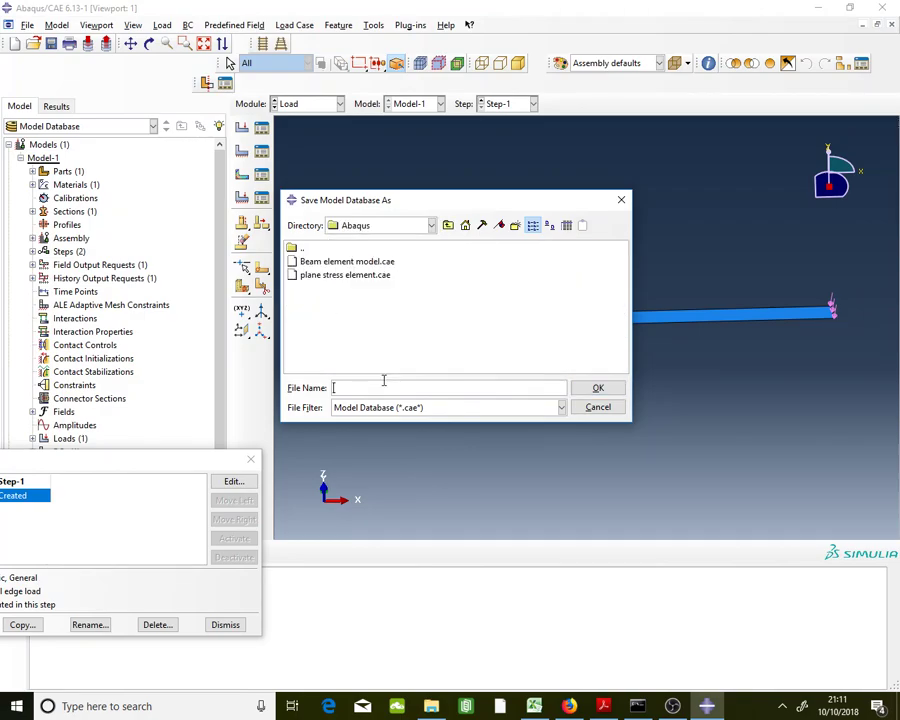
{"action": "key", "text": "Caps_Lock"}
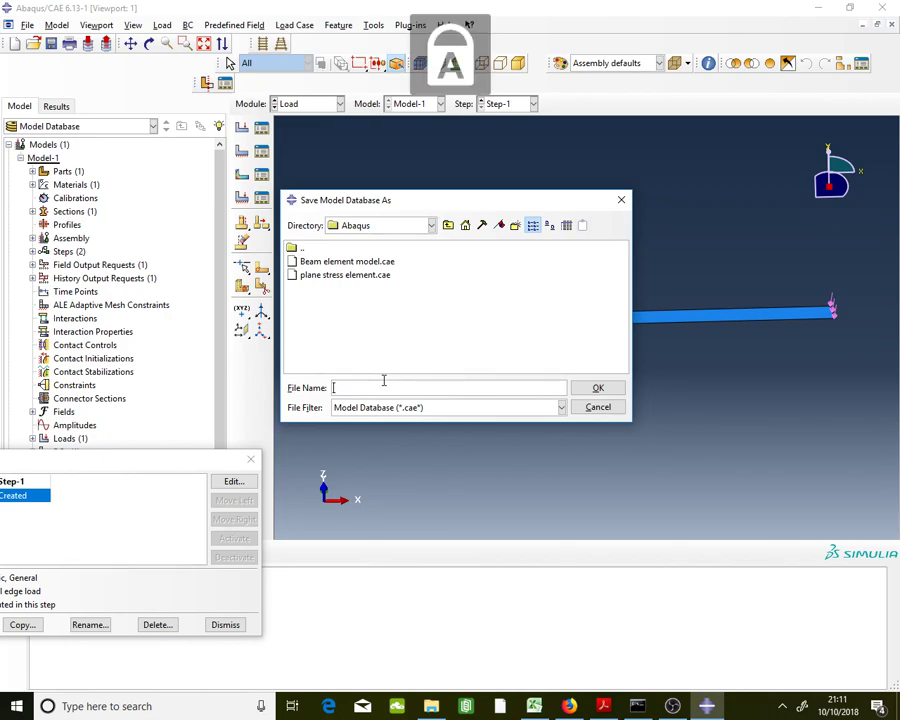
{"action": "type", "text": "S"}
{"action": "key", "text": "Caps_Lock"}
{"action": "type", "text": "hell e"}
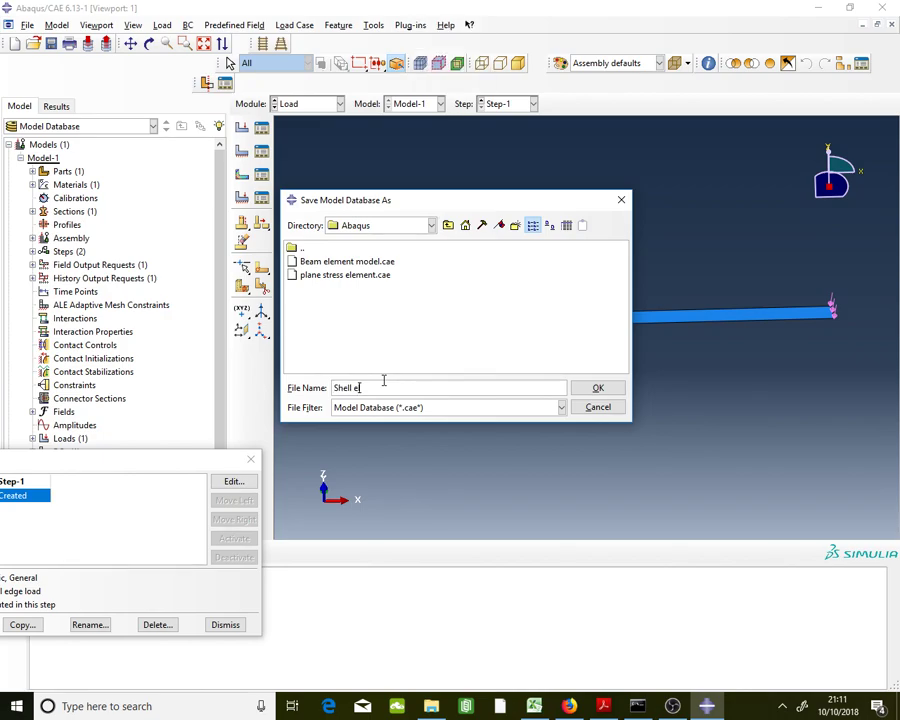
{"action": "type", "text": "lement"}
{"action": "left_click", "coordinate": [599, 388]}
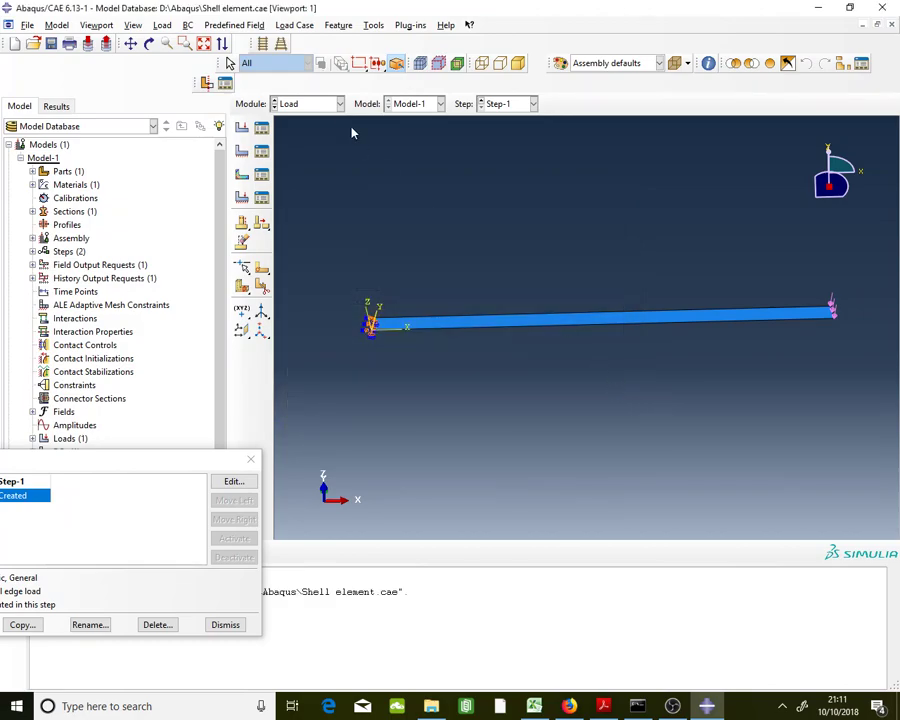
Switch to the Mesh module to work on the plate assembly
{"action": "left_click", "coordinate": [315, 104]}
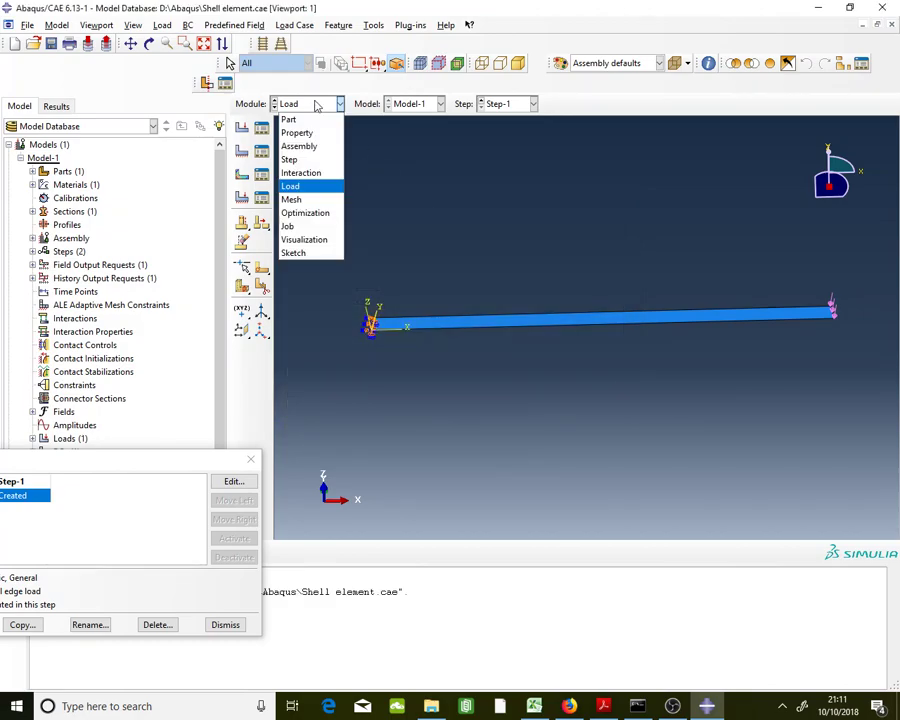
{"action": "left_click", "coordinate": [309, 206]}
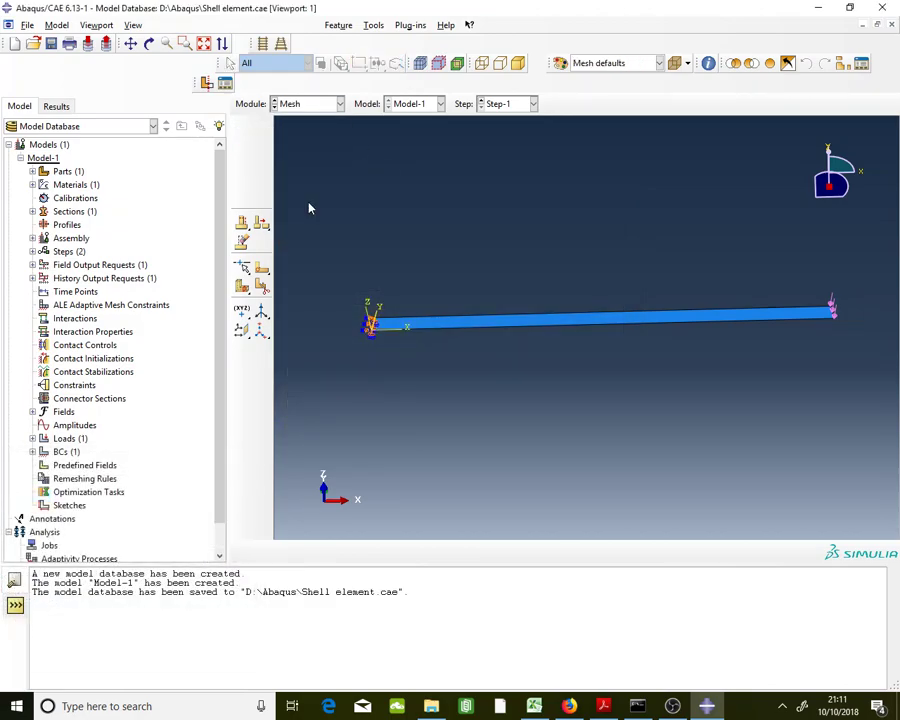
{"action": "left_click", "coordinate": [149, 44]}
{"action": "left_click_drag", "start_coordinate": [582, 341], "coordinate": [501, 319]}
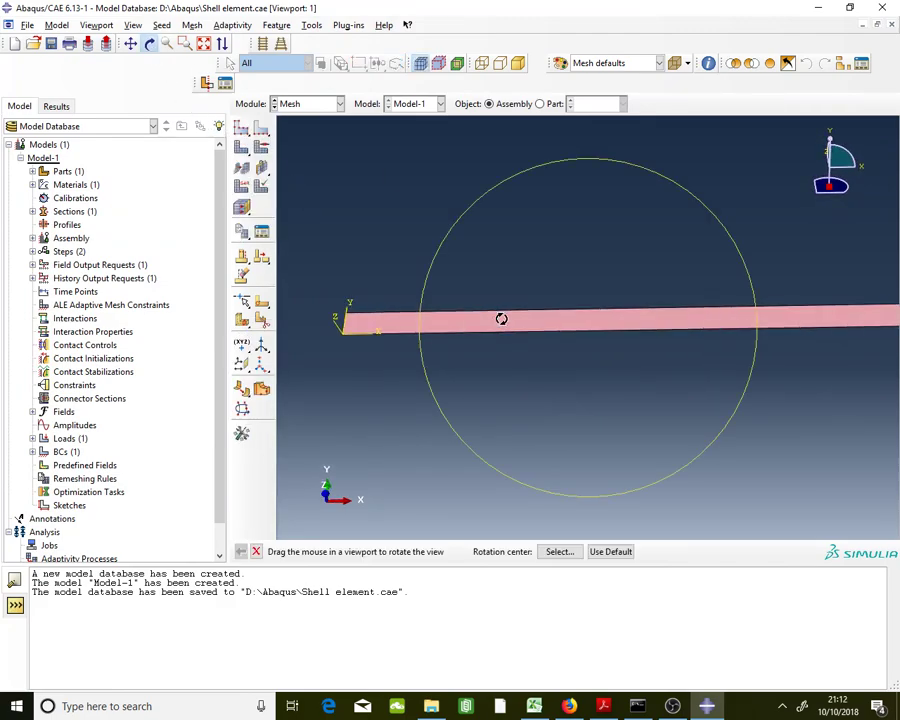
{"action": "key", "text": "Escape"}
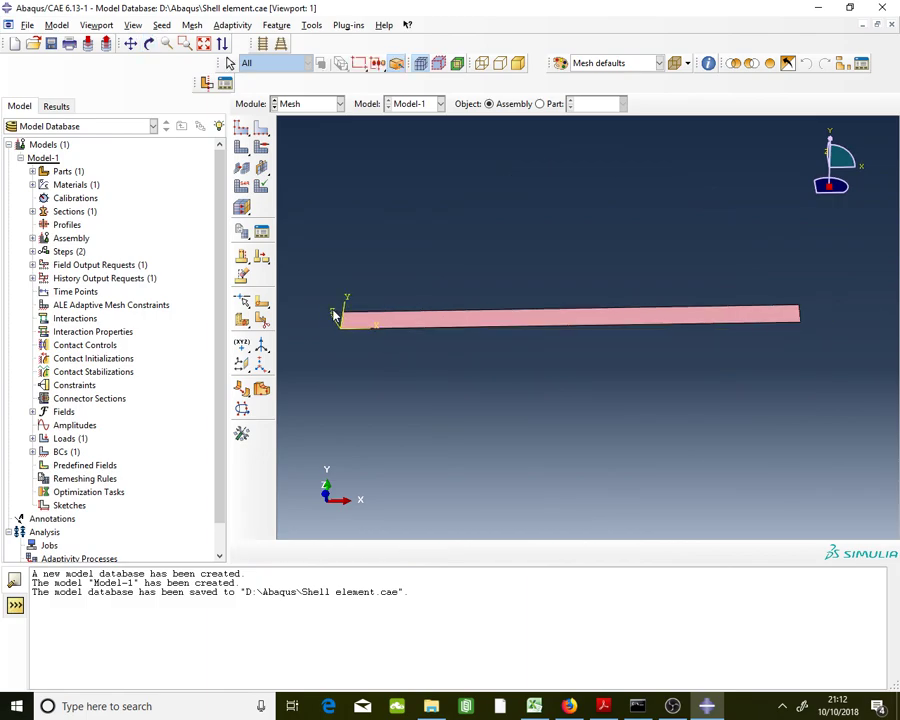
{"action": "scroll", "coordinate": [335, 316], "scroll_direction": "up", "scroll_amount": 1}
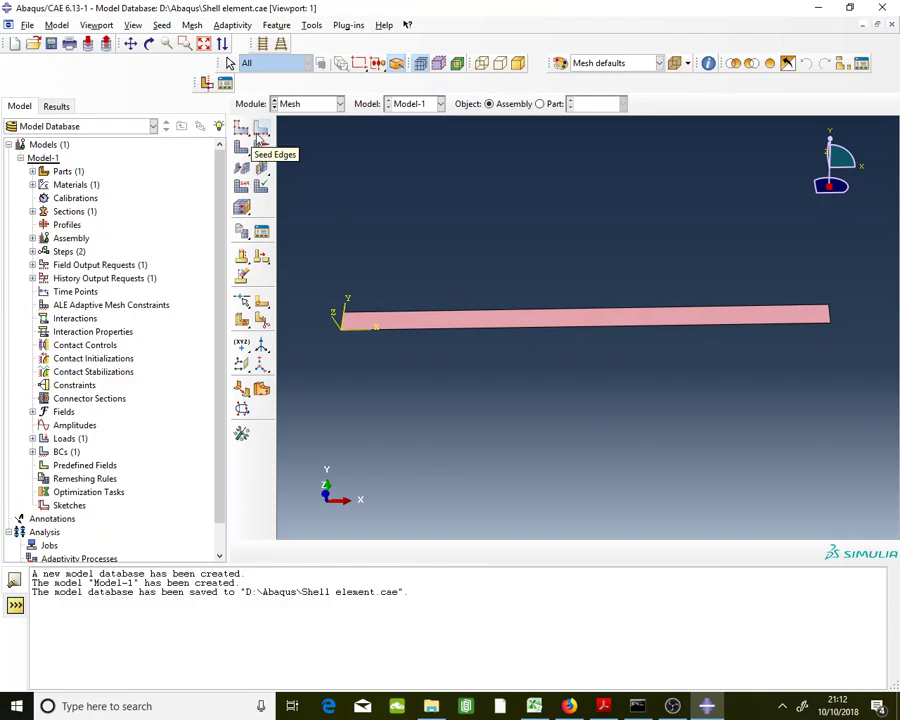
Seed all four plate edges by number with 4 elements each, without bias, and mesh the part instance
{"action": "left_click", "coordinate": [261, 130]}
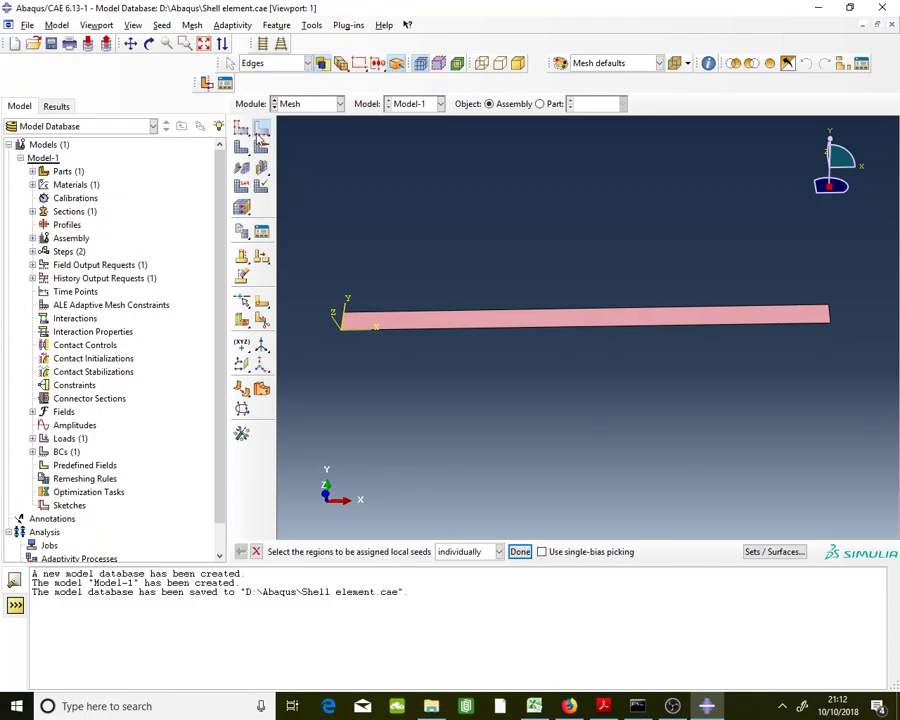
{"action": "left_click", "coordinate": [694, 312]}
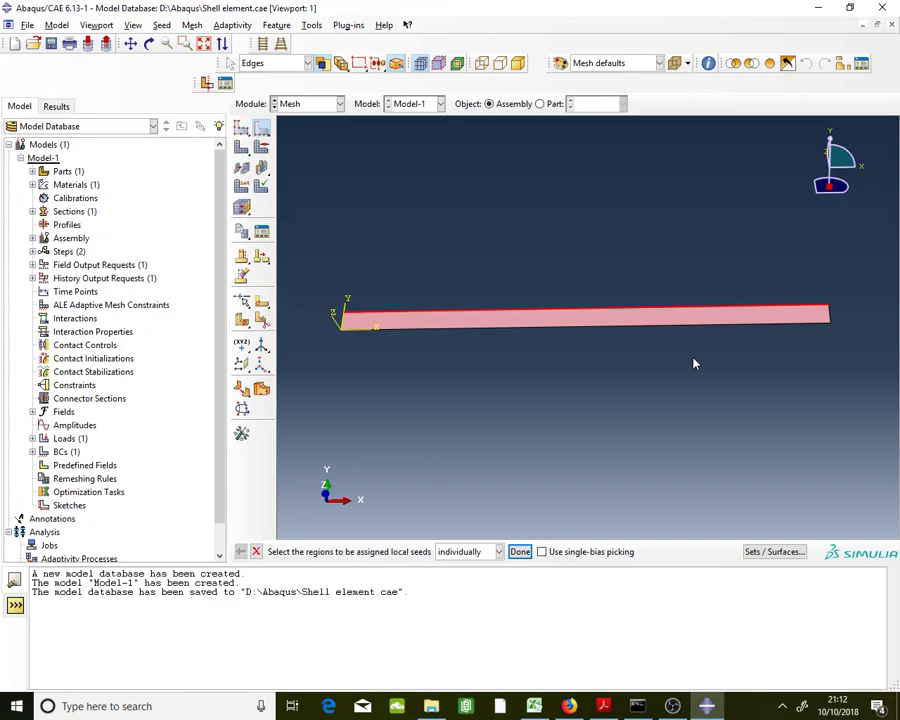
{"action": "left_click", "coordinate": [690, 327], "text": "shift"}
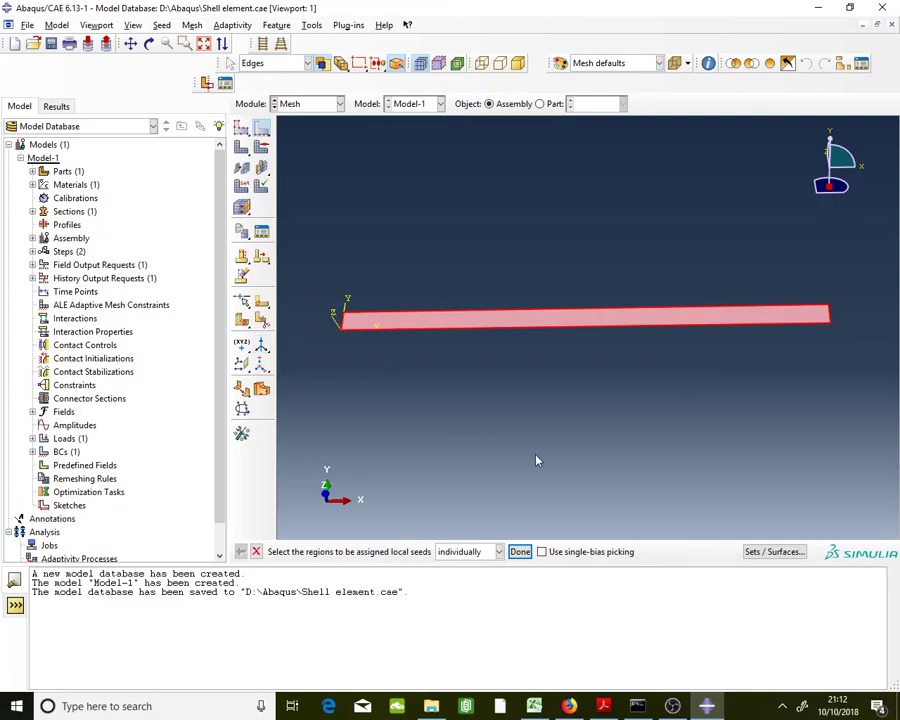
{"action": "left_click", "coordinate": [520, 551]}
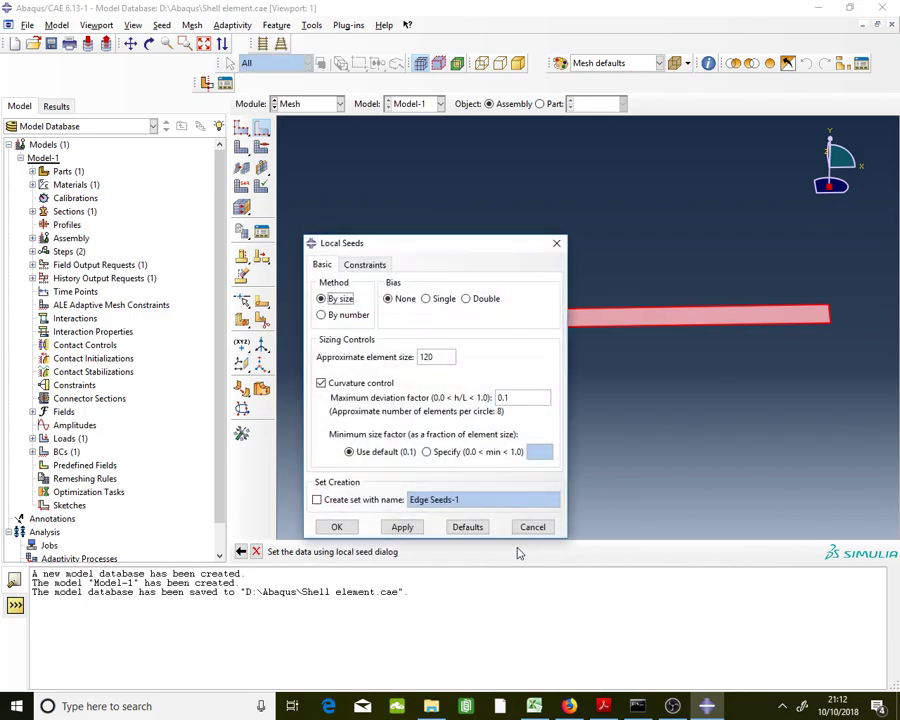
{"action": "left_click_drag", "start_coordinate": [458, 245], "coordinate": [217, 118]}
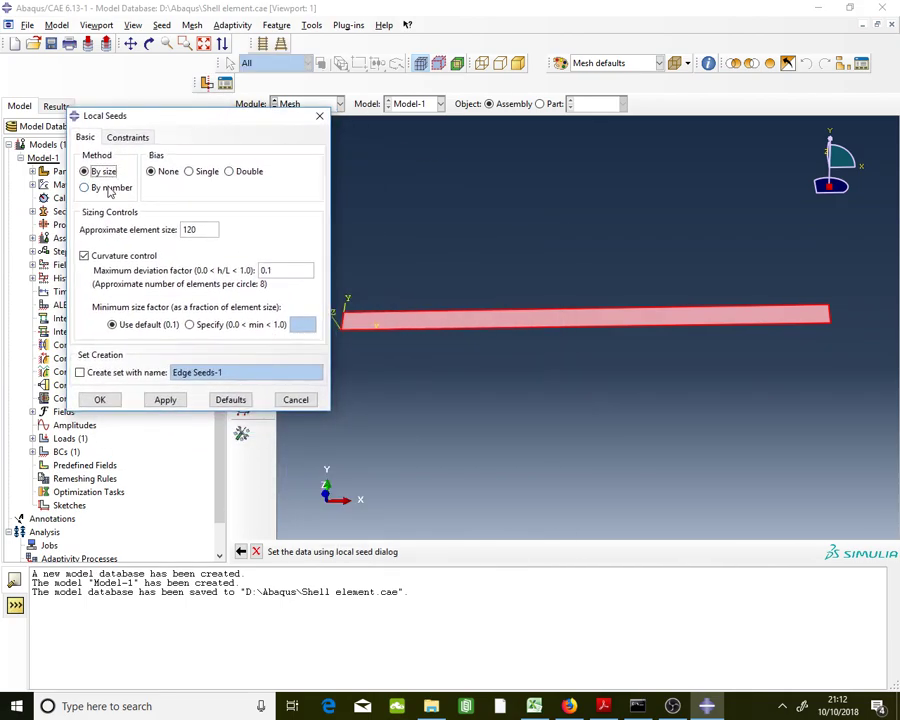
{"action": "left_click", "coordinate": [110, 189]}
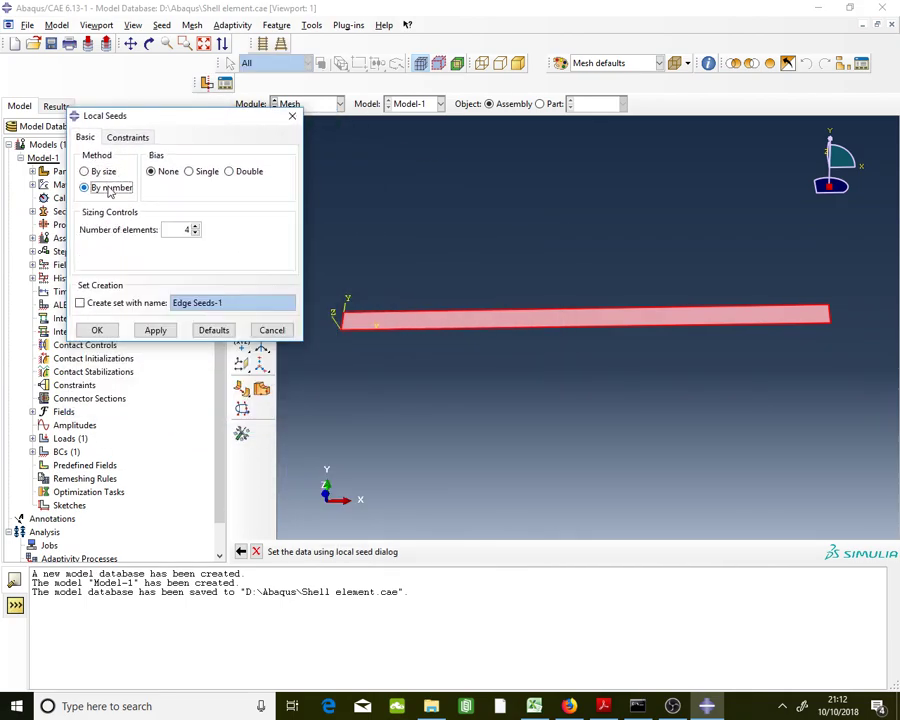
{"action": "left_click", "coordinate": [186, 229]}
{"action": "key", "text": "BackSpace"}
{"action": "type", "text": "4"}
{"action": "left_click", "coordinate": [97, 331]}
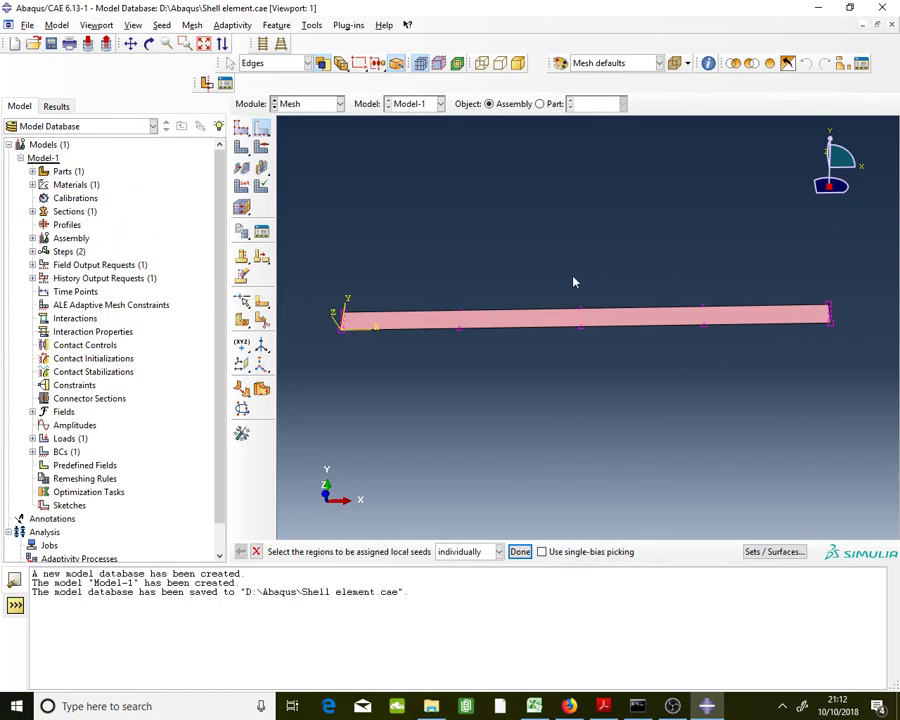
{"action": "left_click", "coordinate": [520, 552]}
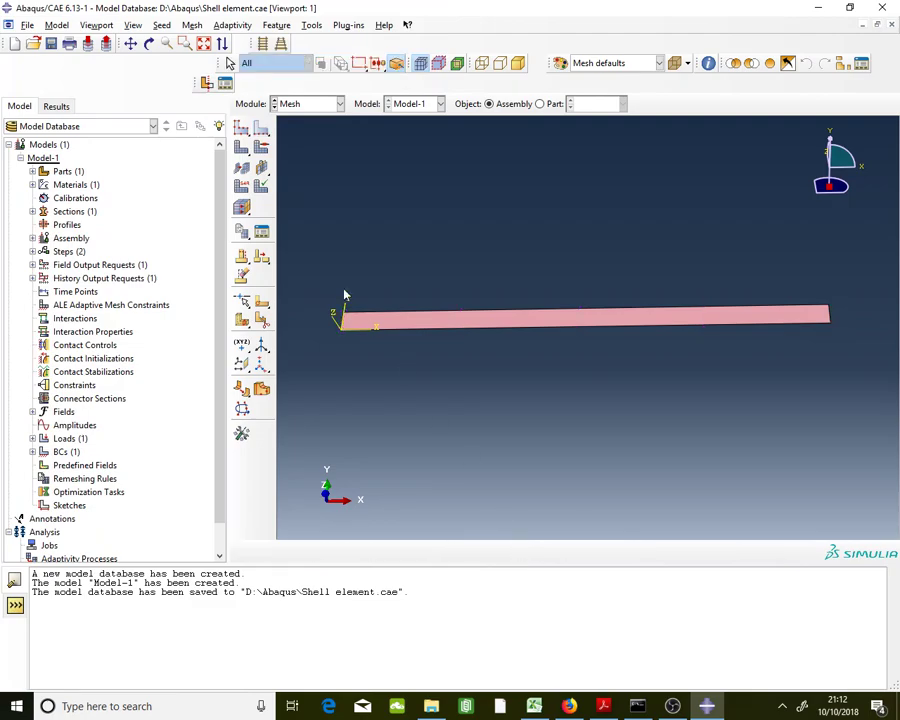
{"action": "left_click", "coordinate": [239, 157]}
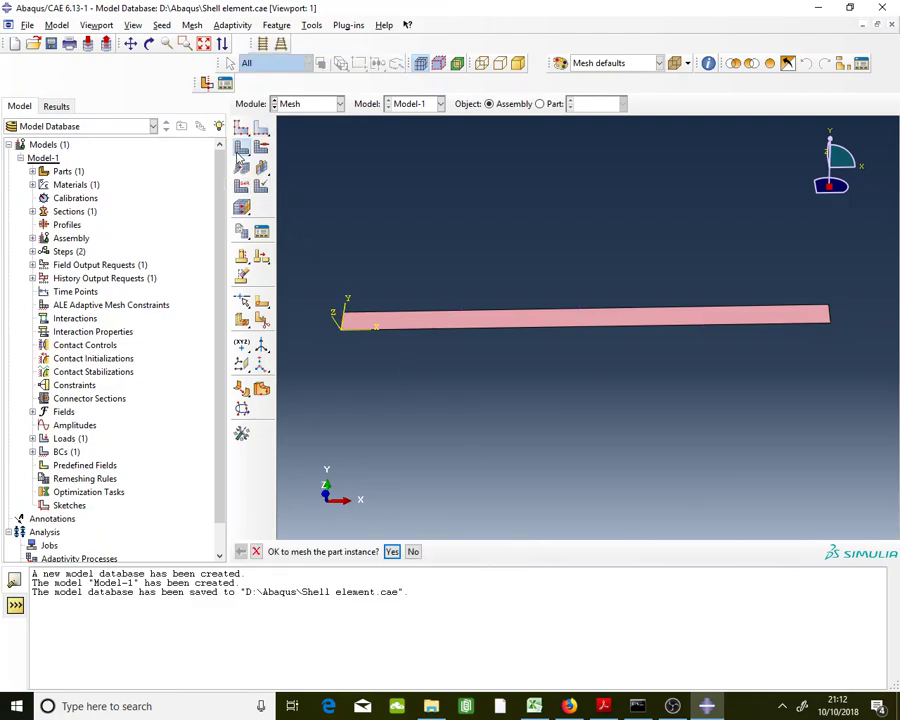
{"action": "left_click", "coordinate": [392, 552]}
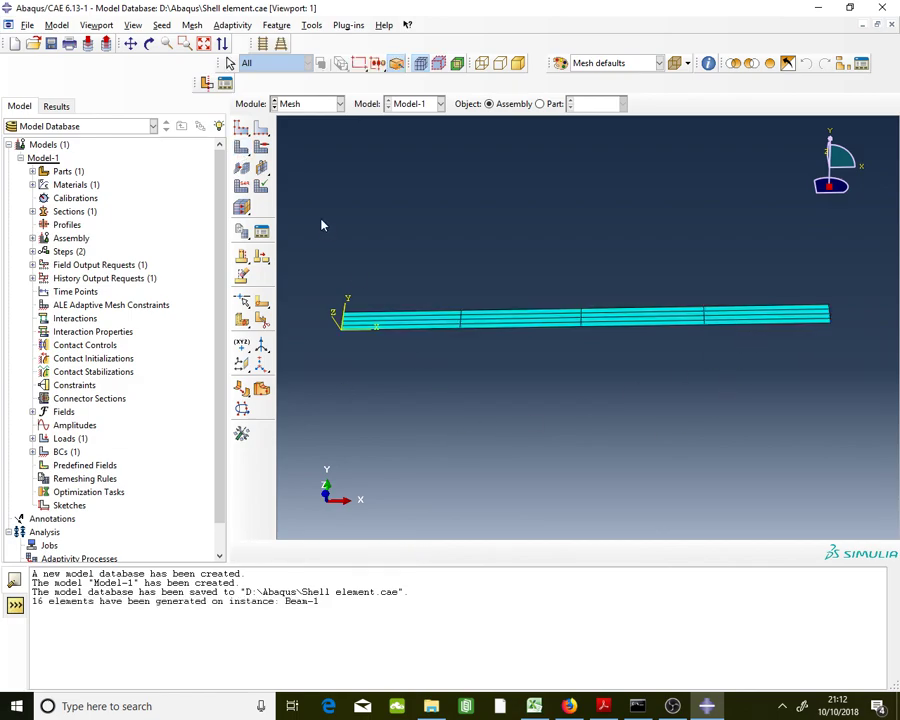
Assign quadratic shell elements (S8R) from the Standard library to the plate face, with 6 degrees of freedom per node
{"action": "left_click", "coordinate": [238, 196]}
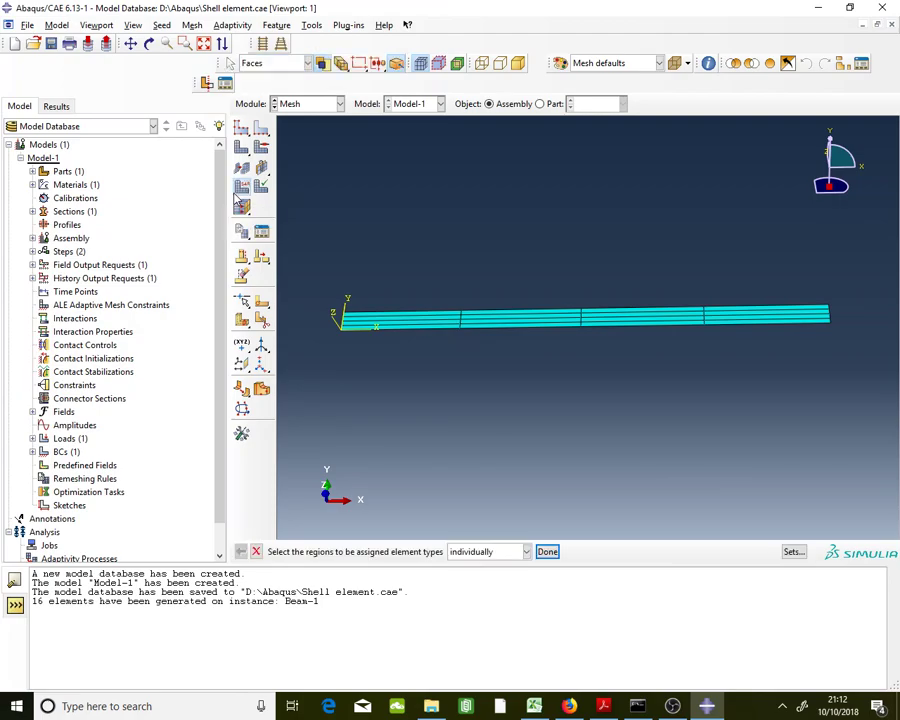
{"action": "left_click", "coordinate": [425, 320]}
{"action": "left_click", "coordinate": [425, 320]}
{"action": "left_click", "coordinate": [547, 551]}
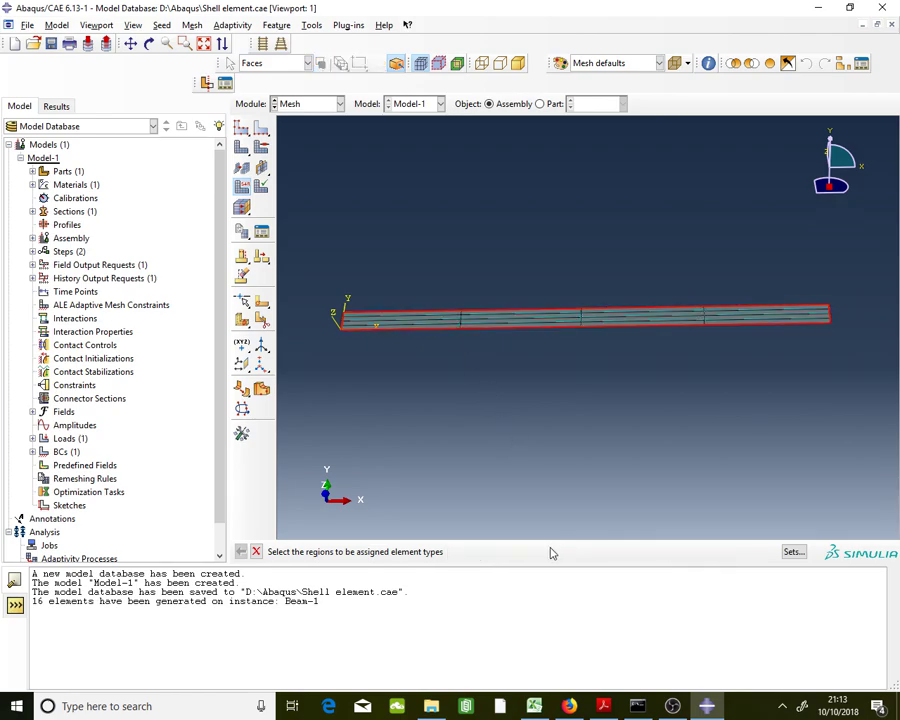
{"action": "scroll", "coordinate": [344, 180], "scroll_direction": "down", "scroll_amount": 1}
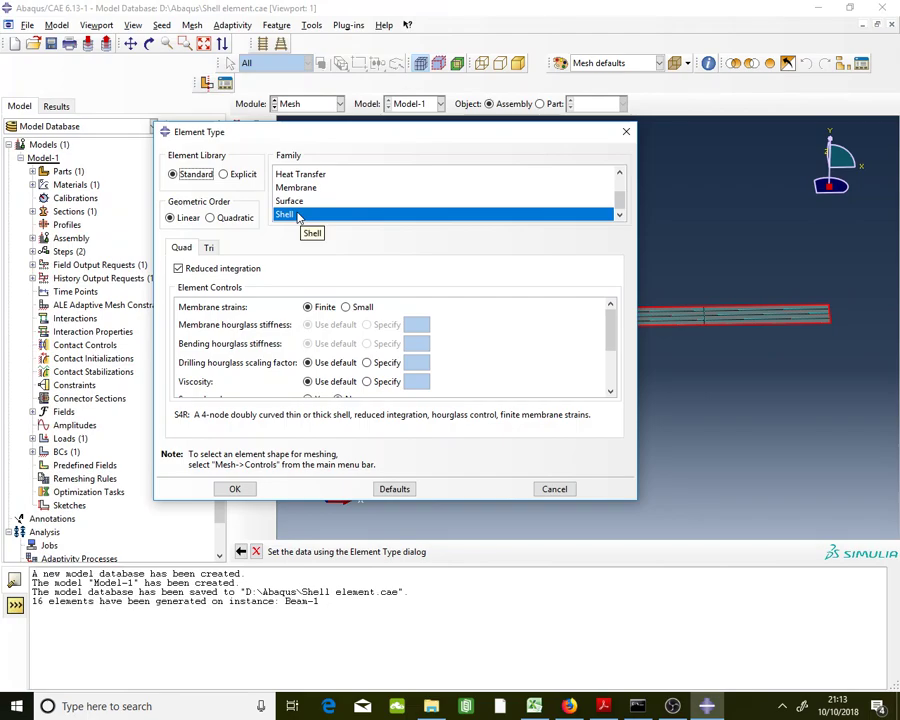
{"action": "left_click", "coordinate": [226, 219]}
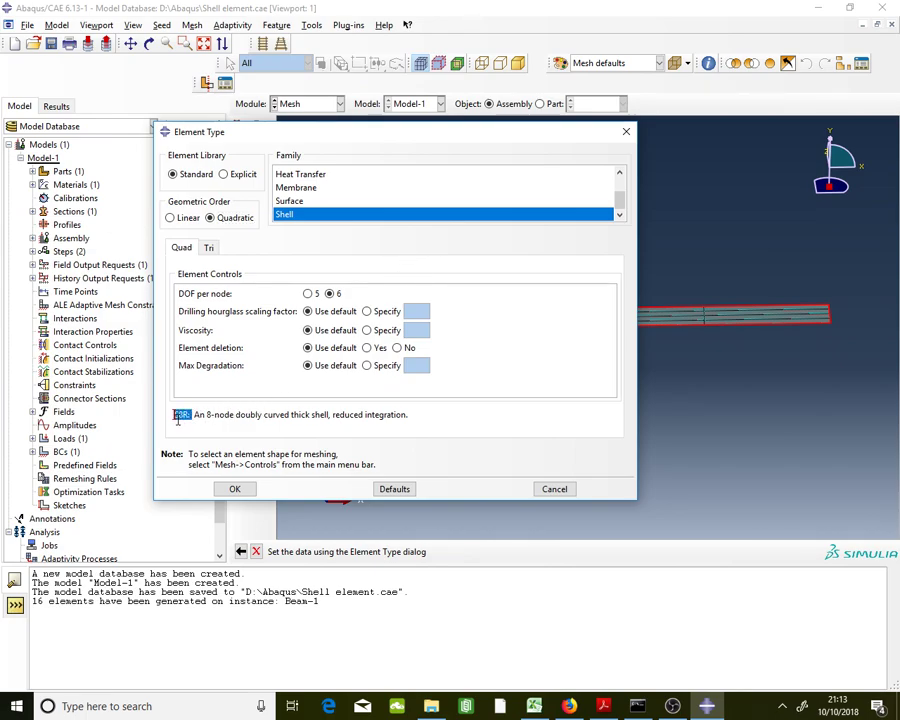
{"action": "mouse_move", "coordinate": [192, 414]}
{"action": "left_mouse_down"}
{"action": "mouse_move", "coordinate": [408, 414]}
{"action": "mouse_move", "coordinate": [177, 423]}
{"action": "left_mouse_up"}
{"action": "left_click", "coordinate": [408, 414]}
{"action": "left_click", "coordinate": [253, 428]}
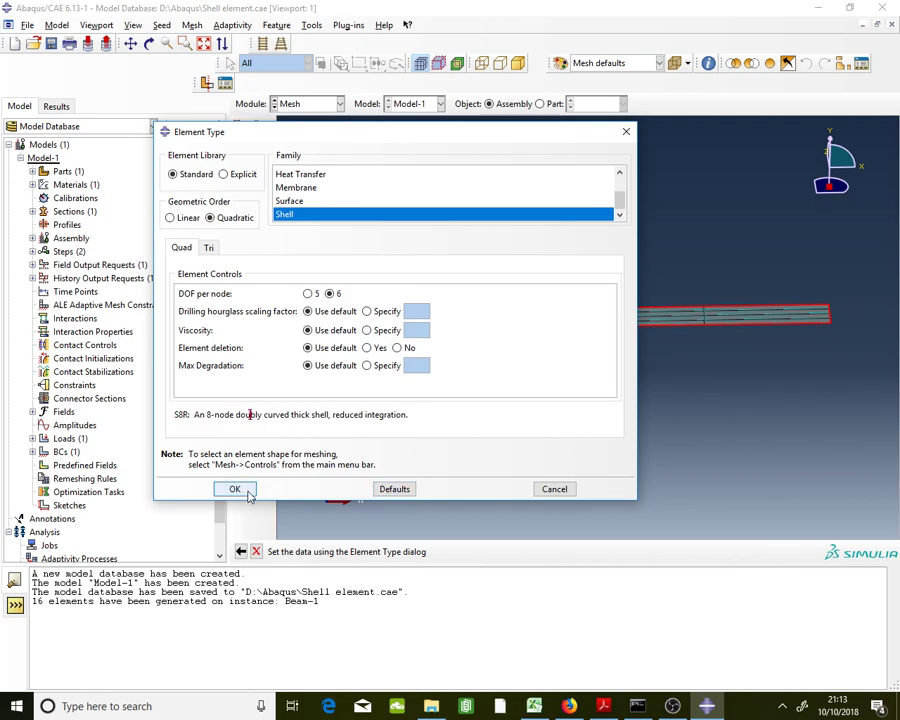
{"action": "left_click", "coordinate": [247, 494]}
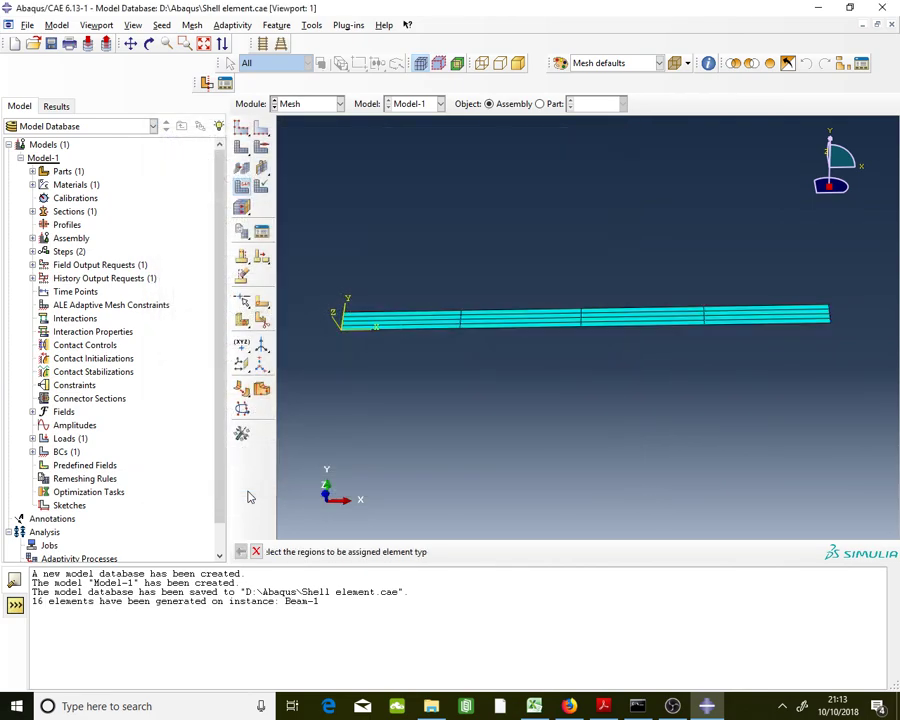
{"action": "left_click", "coordinate": [547, 551]}
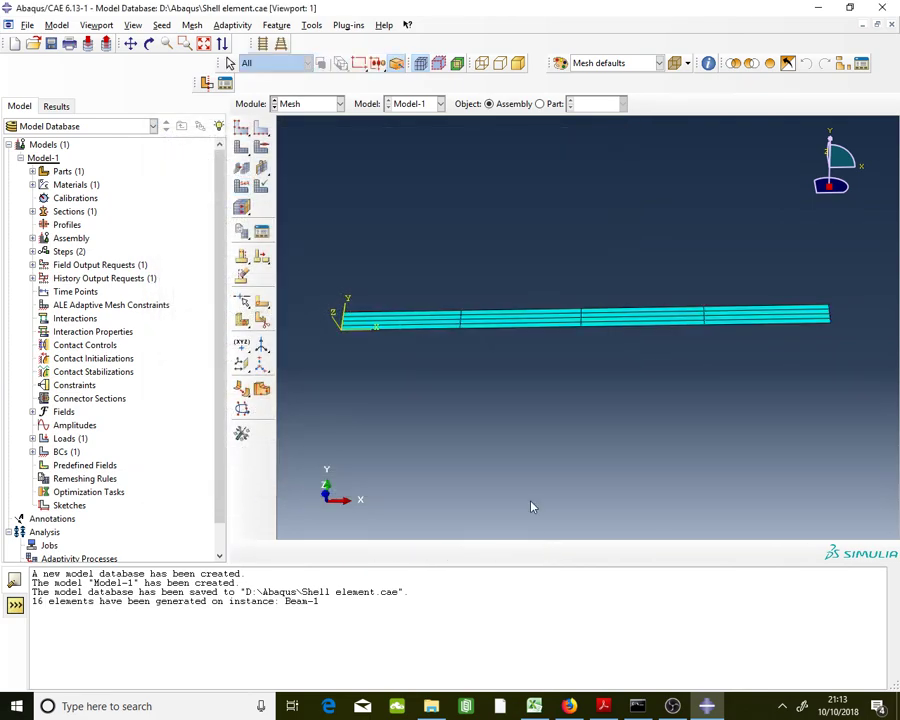
In the Job module, create a full-analysis job named 16_element from Model-1, keeping the default submission settings
{"action": "left_click", "coordinate": [323, 104]}
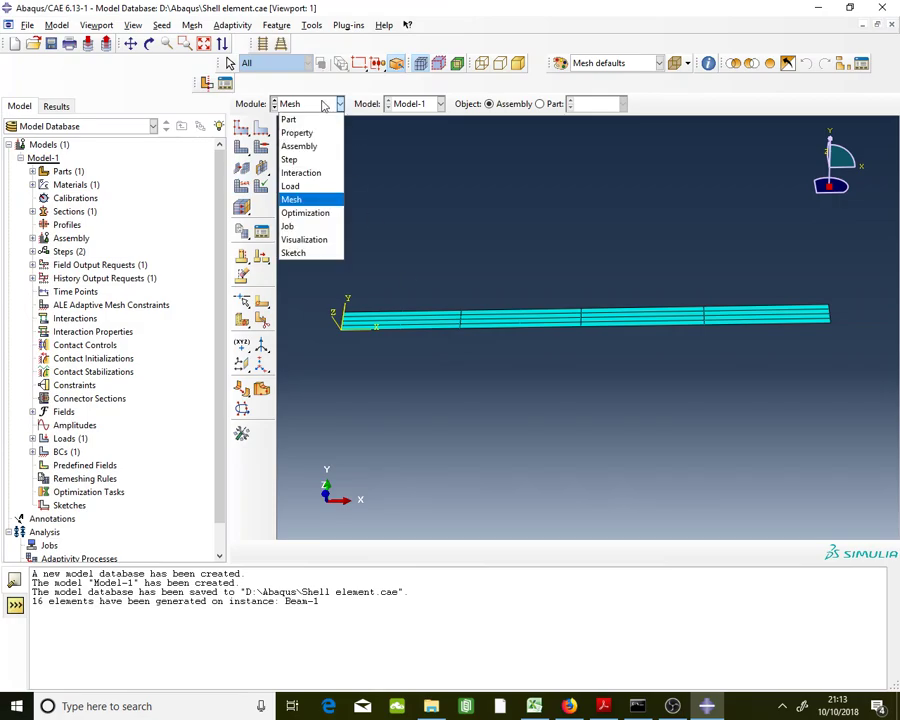
{"action": "left_click", "coordinate": [316, 227]}
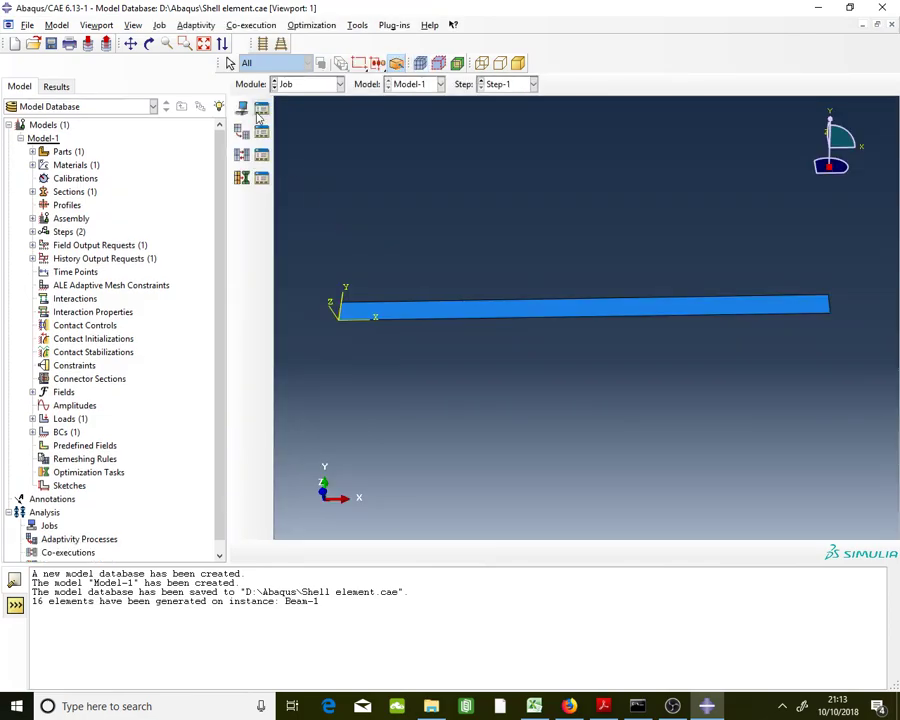
{"action": "left_click", "coordinate": [260, 111]}
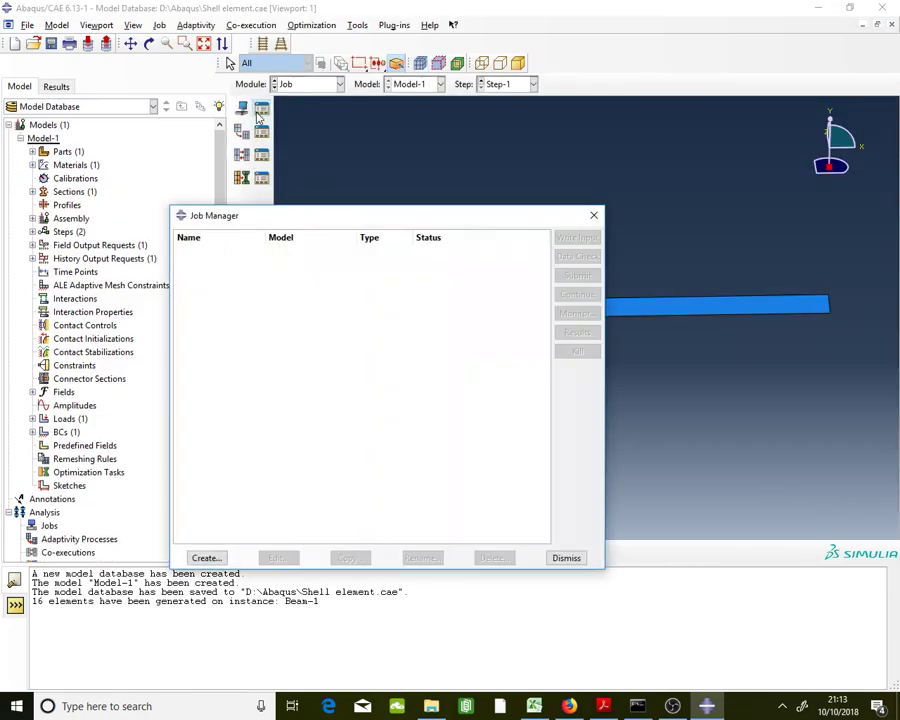
{"action": "left_click", "coordinate": [205, 558]}
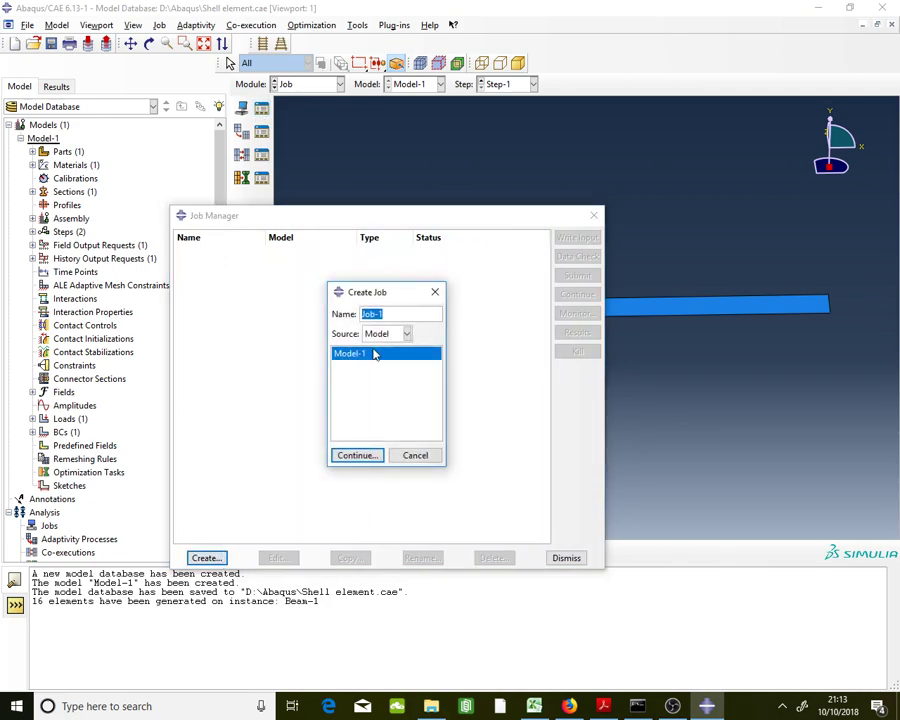
{"action": "key", "text": "Caps_Lock"}
{"action": "type", "text": "S"}
{"action": "key", "text": "Caps_Lock"}
{"action": "type", "text": "hell"}
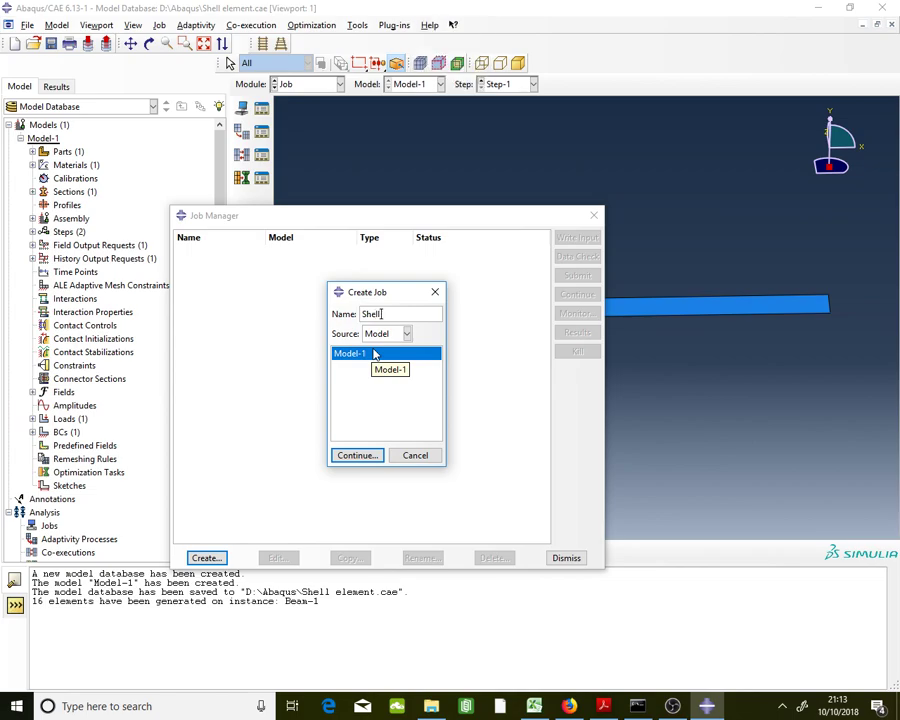
{"action": "key", "text": "BackSpace"}
{"action": "key", "text": "BackSpace"}
{"action": "key", "text": "BackSpace"}
{"action": "type", "text": "16_element"}
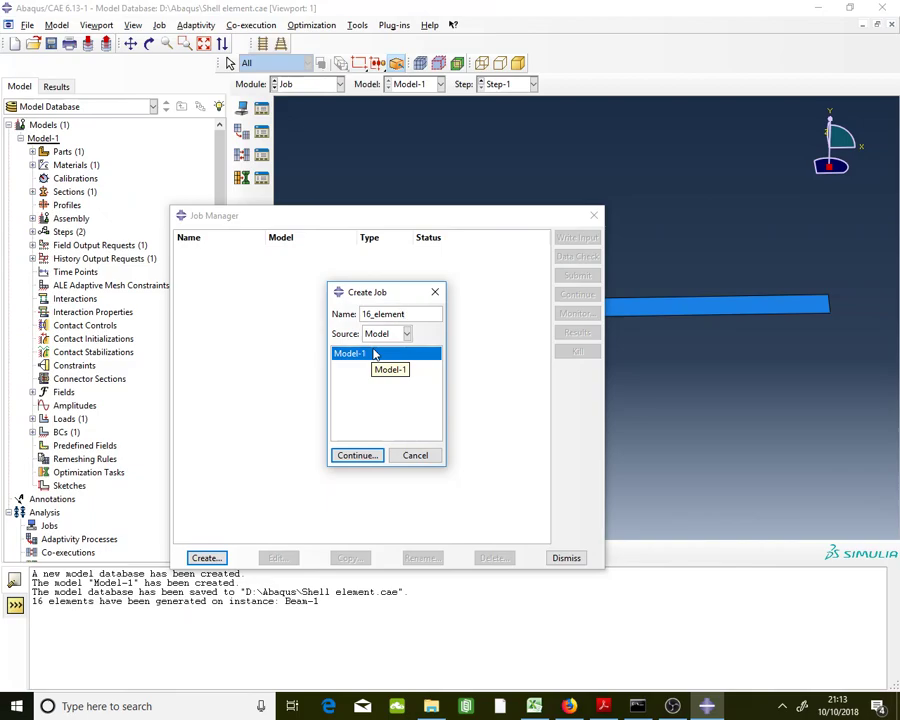
{"action": "left_click", "coordinate": [372, 458]}
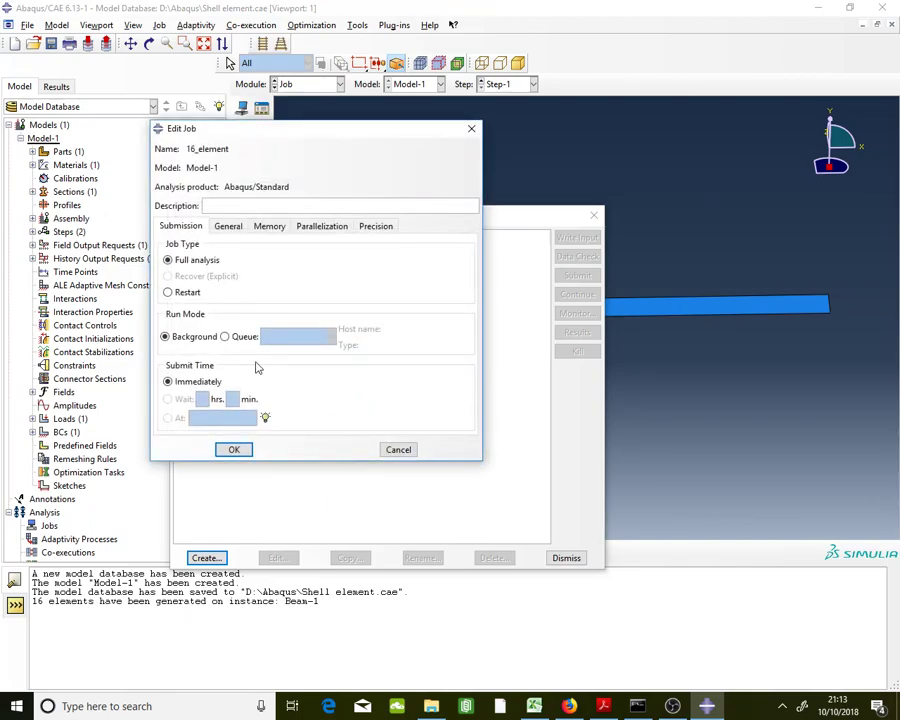
{"action": "left_click", "coordinate": [236, 450]}
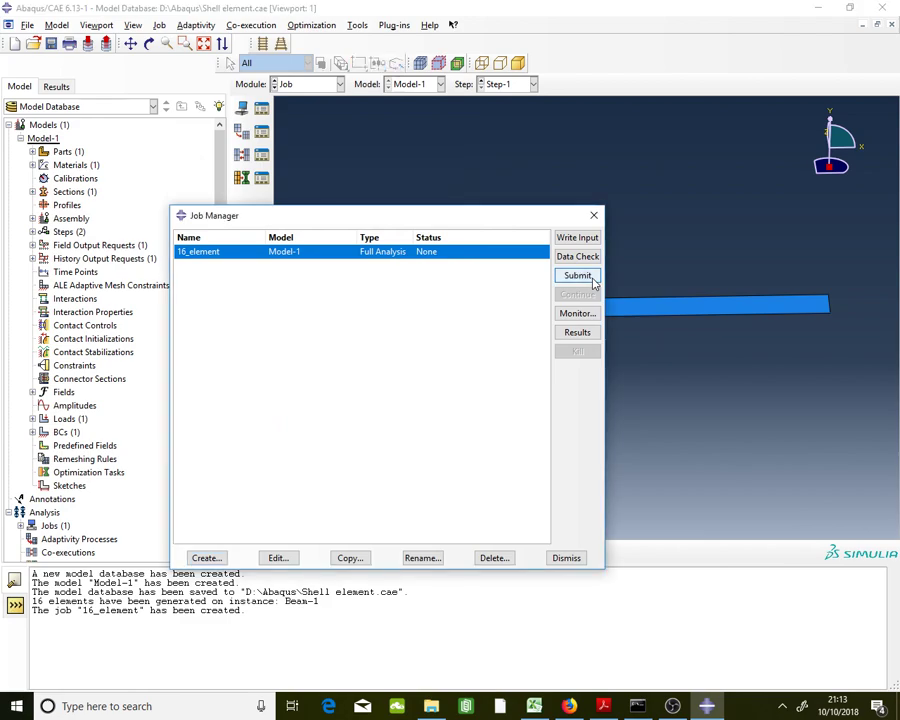
Submit the 16_element job for analysis and open its results once it completes, orienting the plate horizontally
{"action": "left_click", "coordinate": [580, 275]}
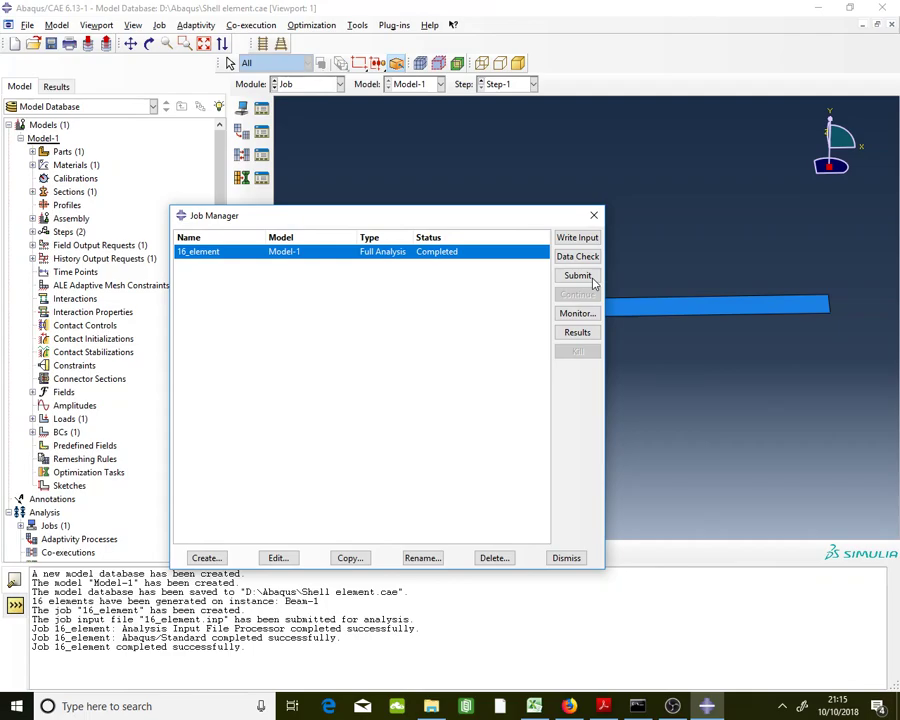
{"action": "left_click", "coordinate": [584, 338]}
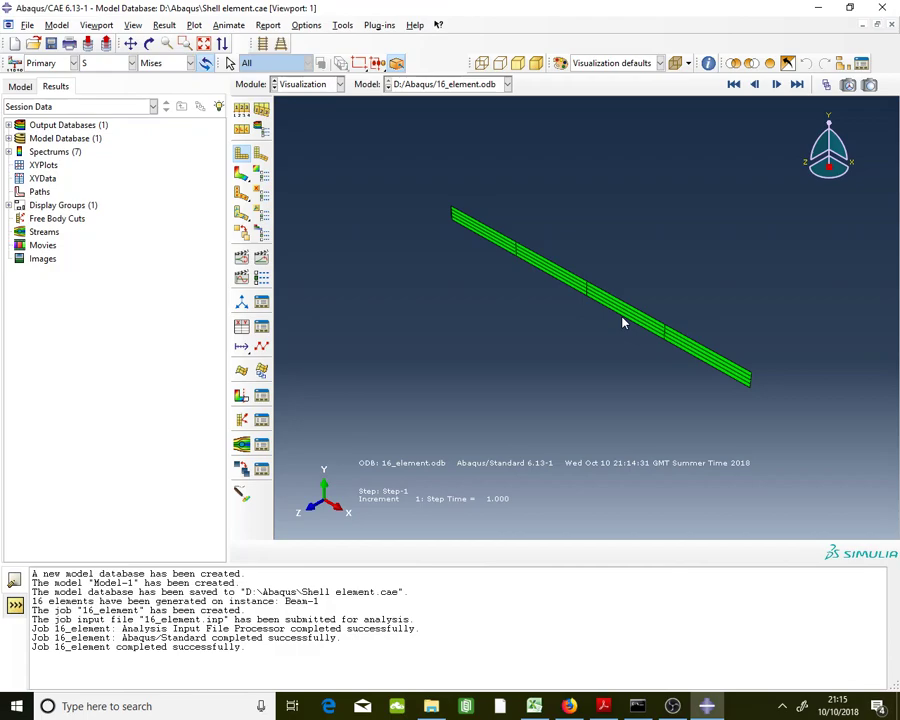
{"action": "left_click", "coordinate": [150, 44]}
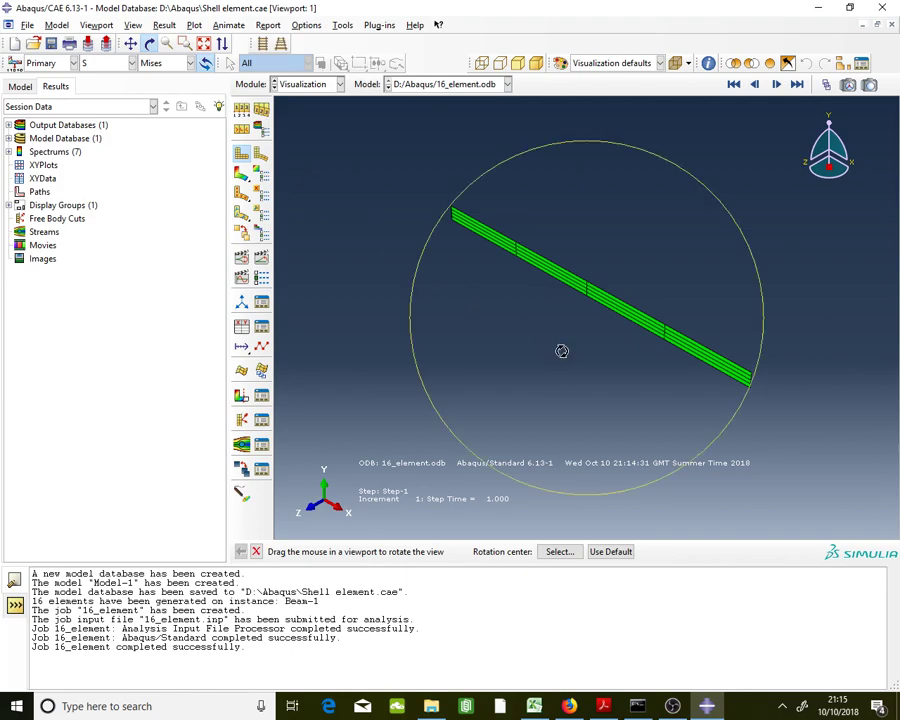
{"action": "left_click_drag", "start_coordinate": [562, 350], "coordinate": [556, 273]}
{"action": "key", "text": "Escape"}
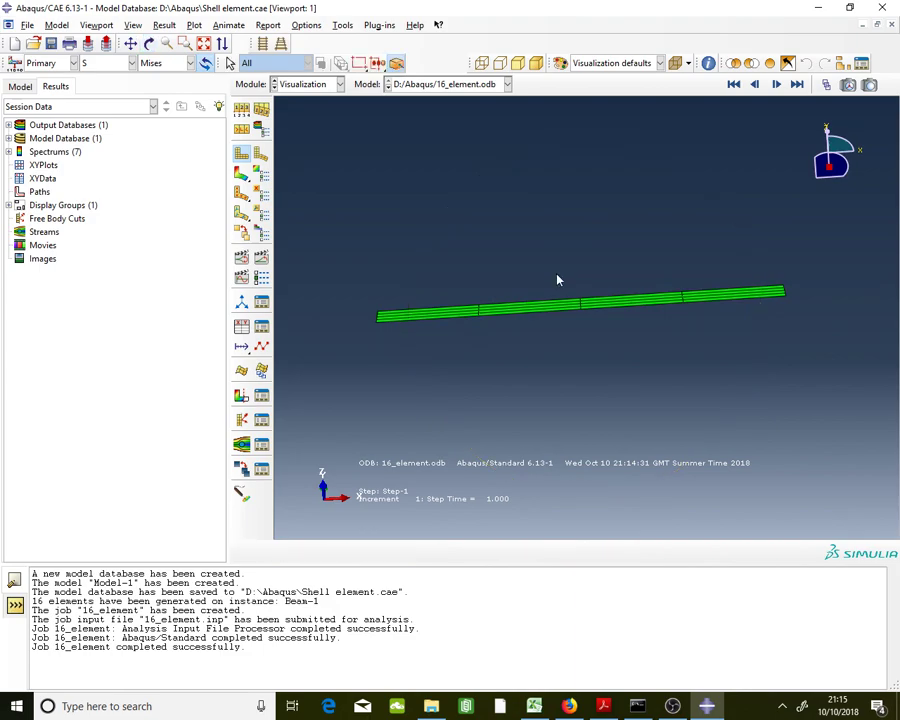
Plot the Mises stress contours on the deformed plate and orient the view to show the bending
{"action": "left_click", "coordinate": [243, 176]}
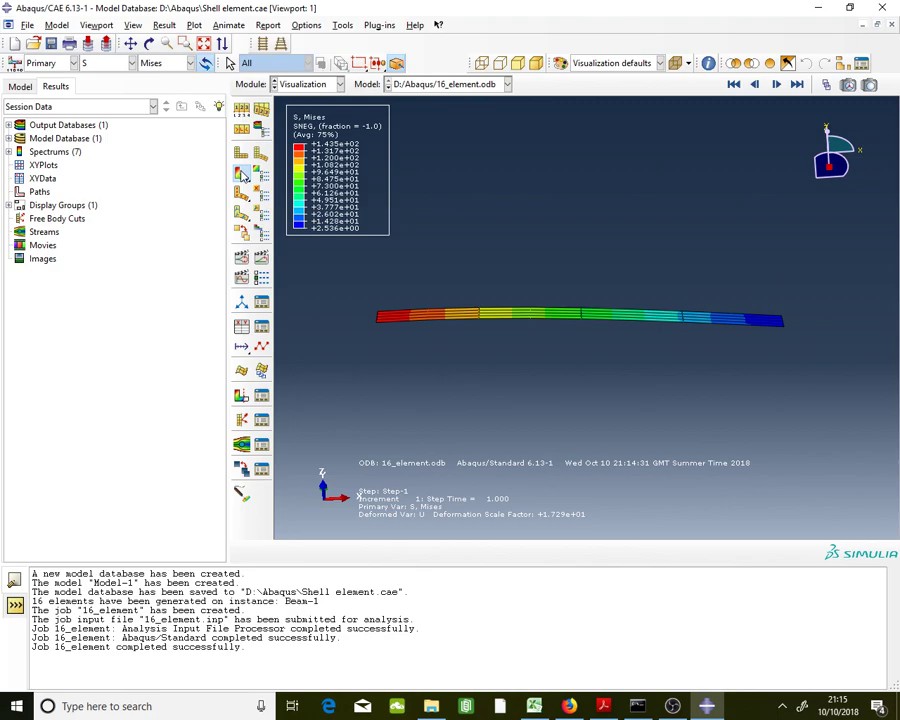
{"action": "left_click", "coordinate": [149, 43]}
{"action": "left_click_drag", "start_coordinate": [604, 326], "coordinate": [578, 368]}
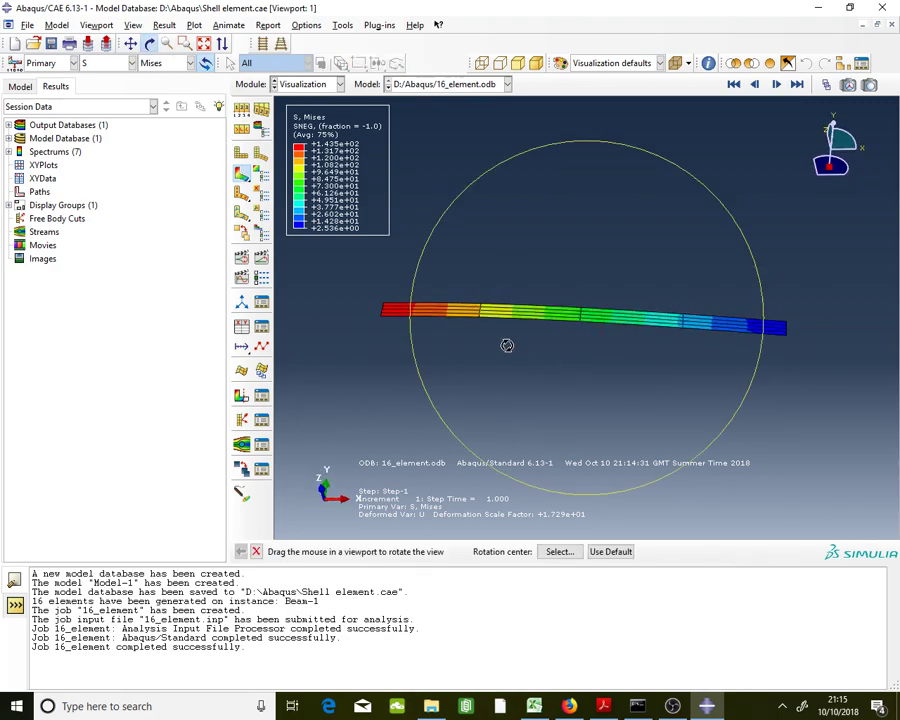
{"action": "key", "text": "Escape"}
{"action": "scroll", "coordinate": [506, 337], "scroll_direction": "up", "scroll_amount": 1}
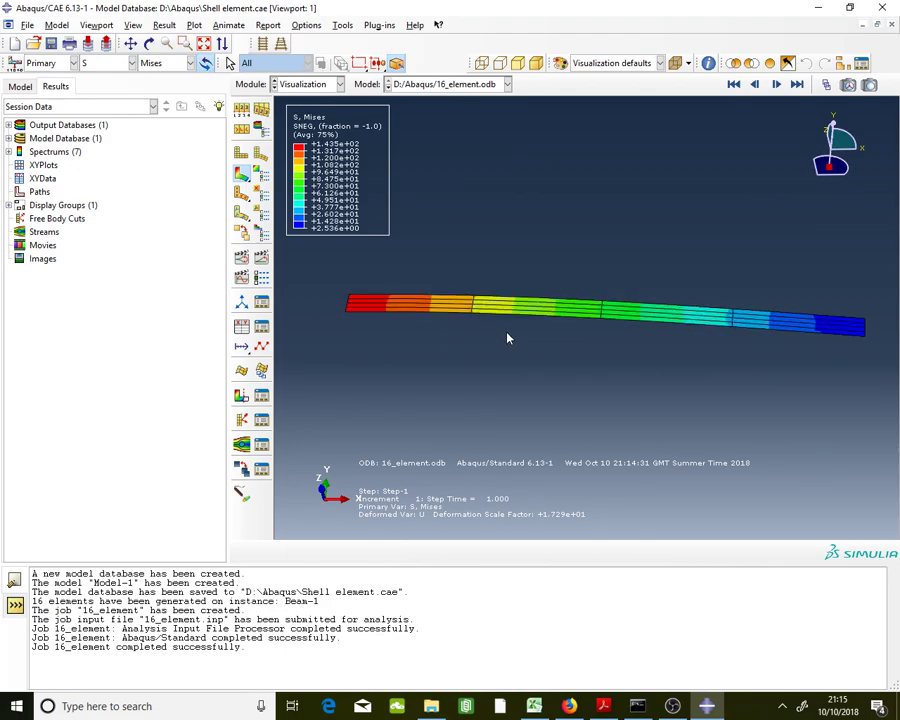
Switch to the Shell element PDF in Acrobat Reader, review the shell section thickness instructions, and return to Abaqus/CAE
{"action": "key", "text": "alt+Tab"}
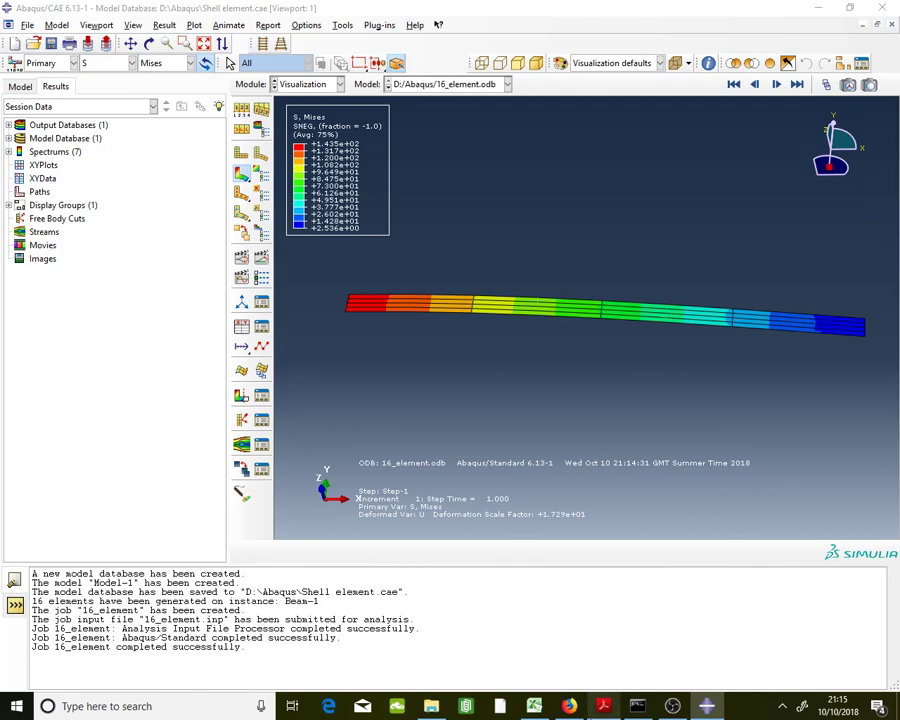
{"action": "scroll", "coordinate": [641, 392], "scroll_direction": "down", "scroll_amount": 2}
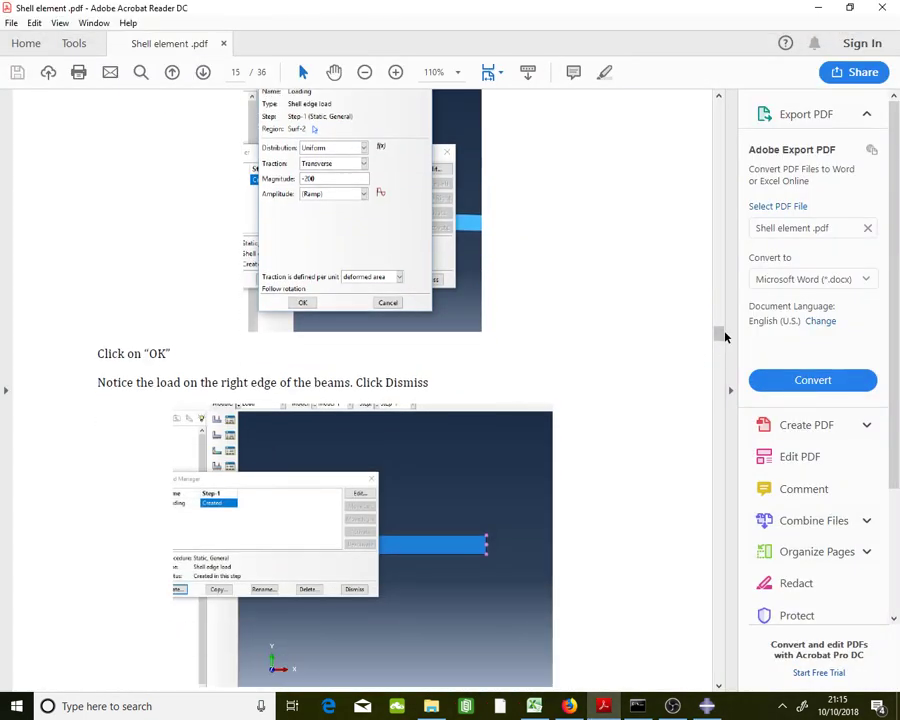
{"action": "left_click_drag", "start_coordinate": [721, 333], "coordinate": [713, 212]}
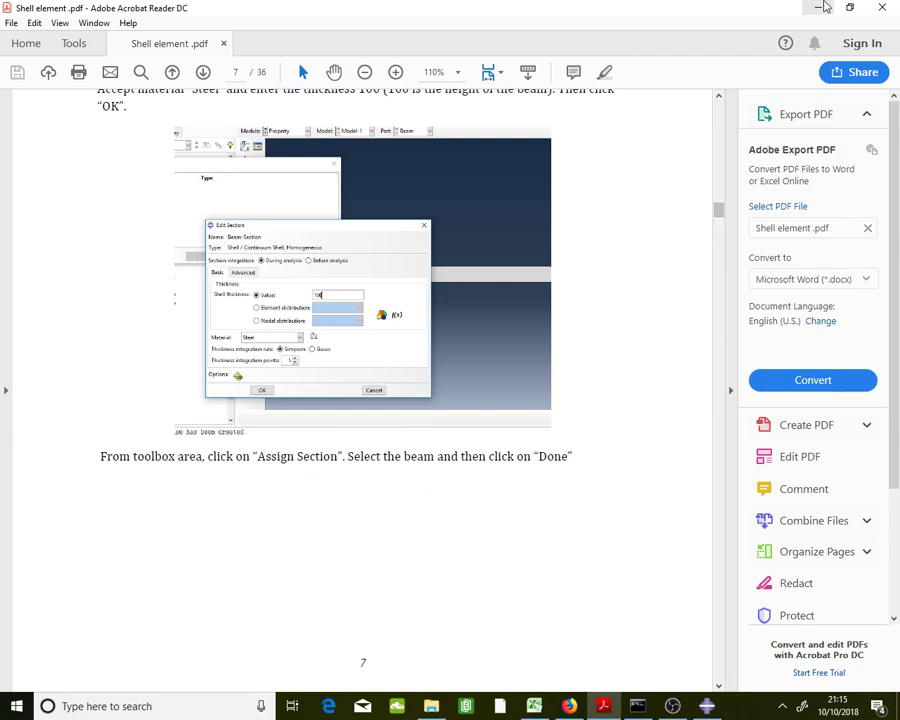
{"action": "key", "text": "alt+Tab"}
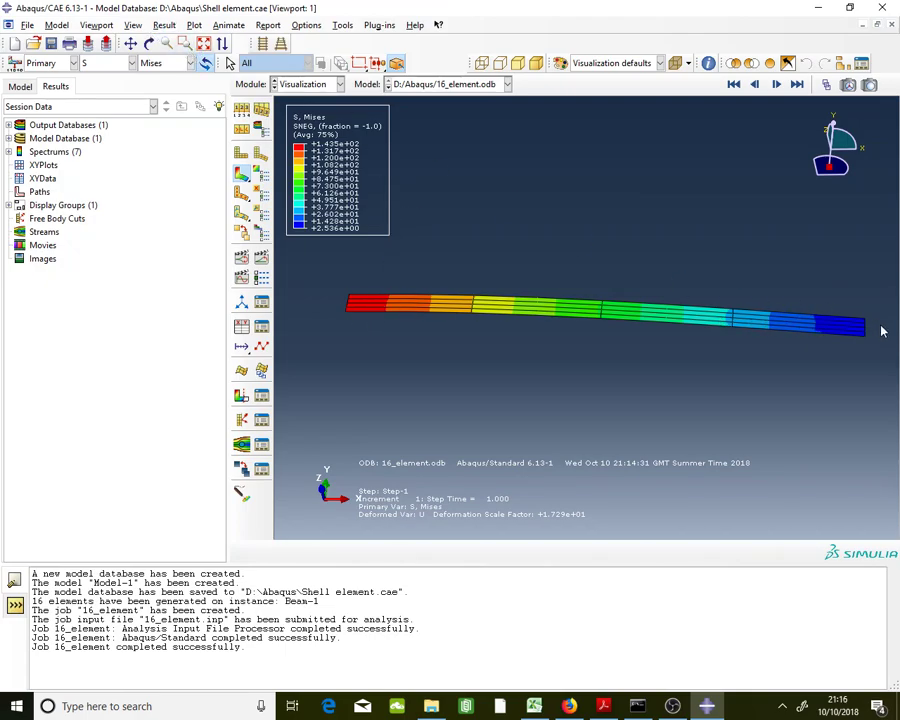
Change the contour plot's primary variable to displacement U with component U3
{"action": "scroll", "coordinate": [393, 301], "scroll_direction": "up", "scroll_amount": 2}
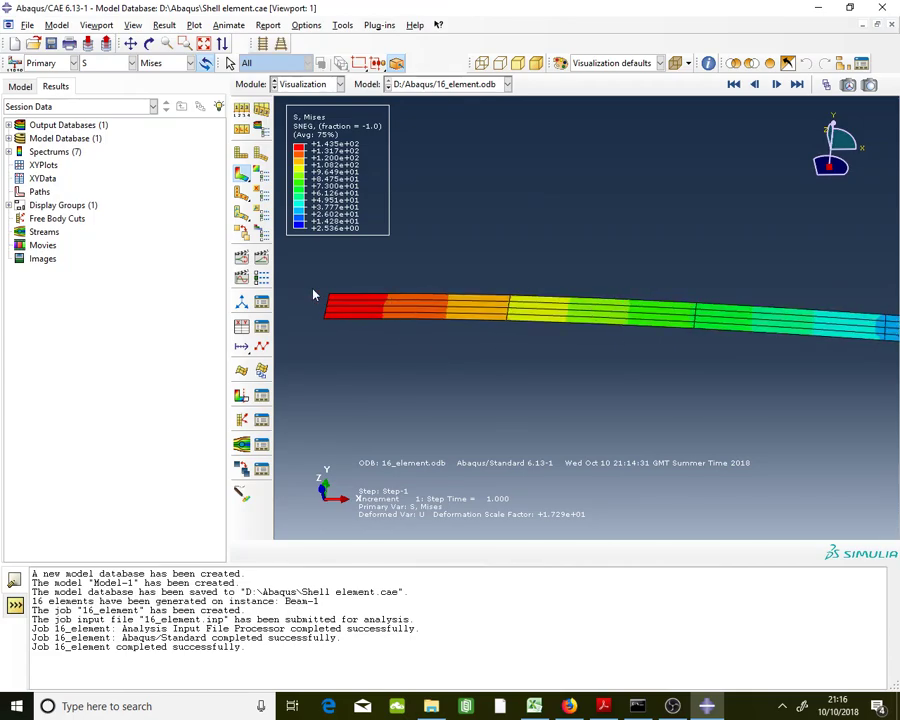
{"action": "scroll", "coordinate": [344, 296], "scroll_direction": "down", "scroll_amount": 1}
{"action": "left_click", "coordinate": [112, 63]}
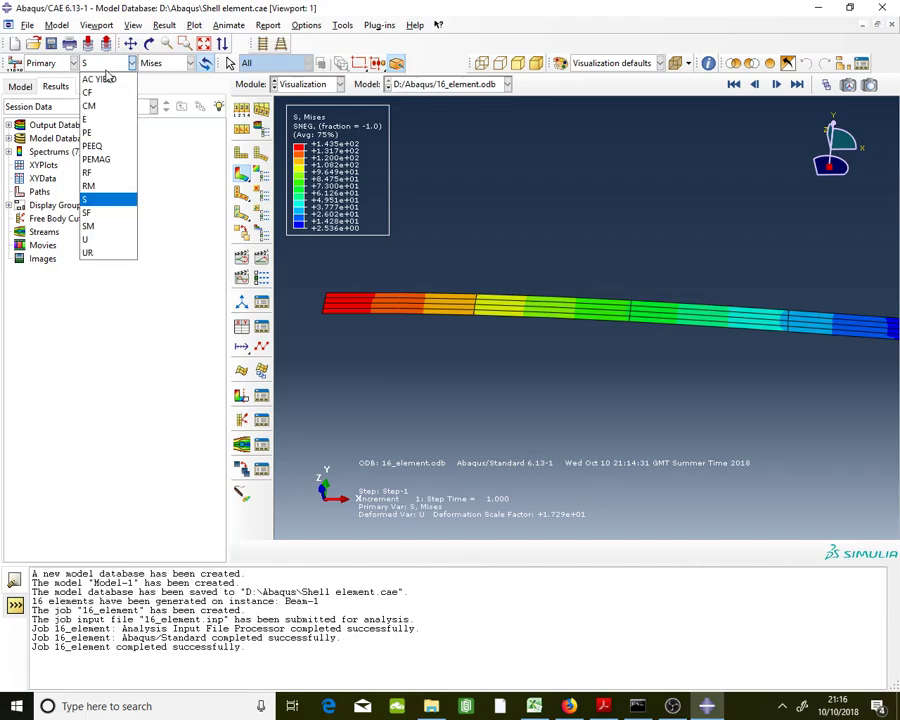
{"action": "left_click", "coordinate": [97, 241]}
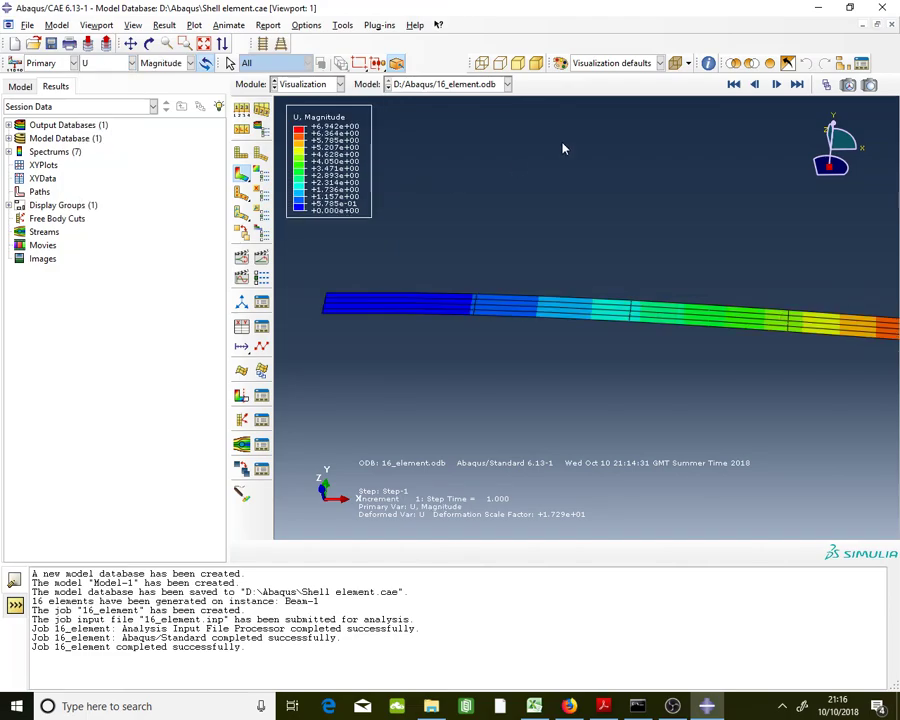
{"action": "left_click", "coordinate": [149, 43]}
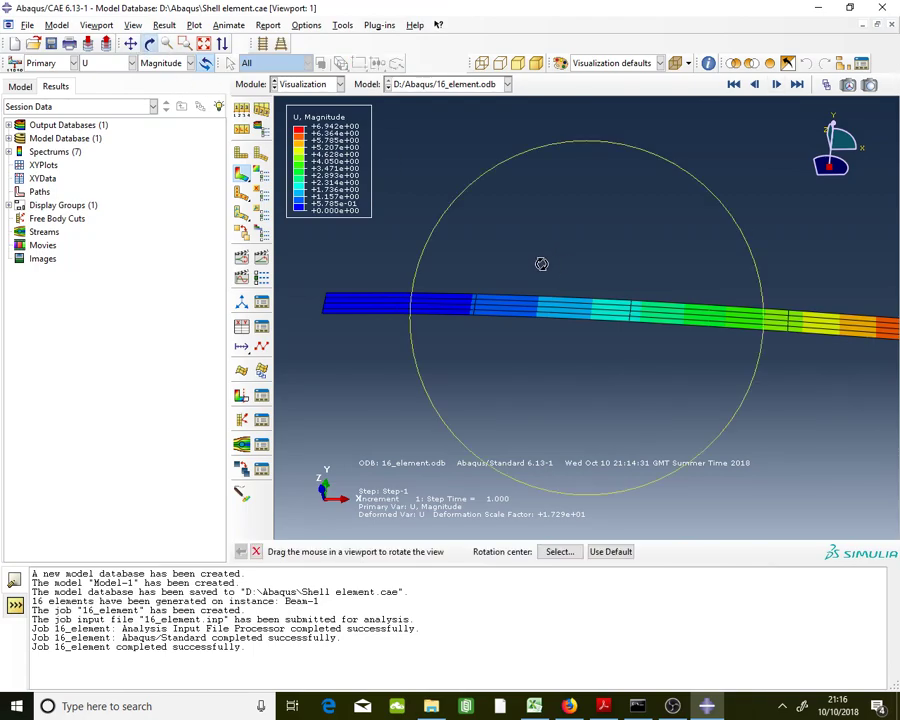
{"action": "mouse_move", "coordinate": [538, 262]}
{"action": "left_mouse_down"}
{"action": "mouse_move", "coordinate": [544, 170]}
{"action": "mouse_move", "coordinate": [564, 205]}
{"action": "mouse_move", "coordinate": [554, 259]}
{"action": "mouse_move", "coordinate": [566, 286]}
{"action": "mouse_move", "coordinate": [450, 225]}
{"action": "mouse_move", "coordinate": [450, 235]}
{"action": "left_mouse_up"}
{"action": "left_click", "coordinate": [174, 66]}
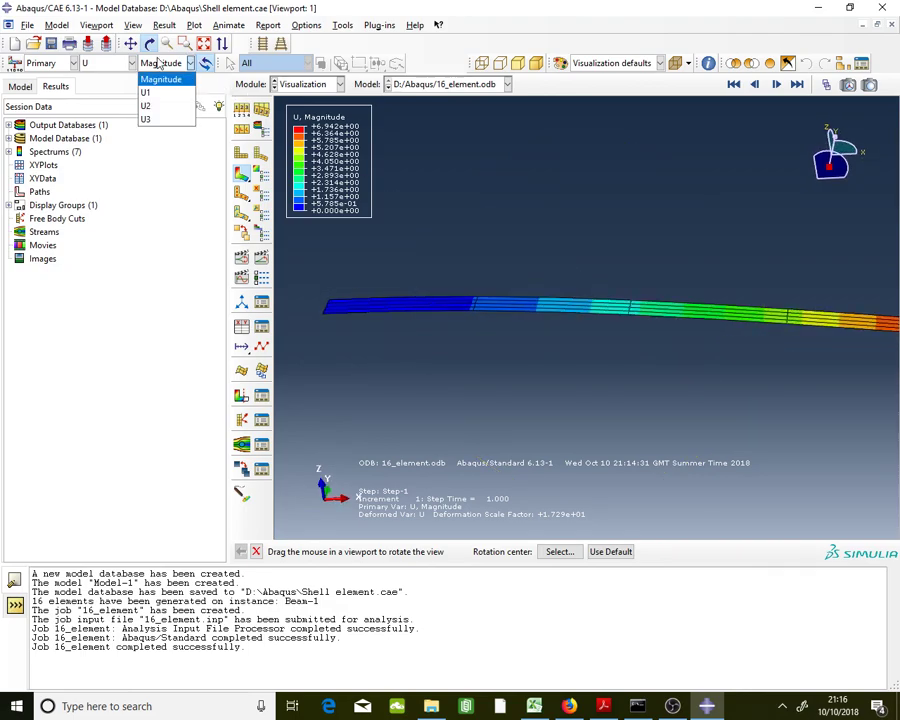
{"action": "left_click", "coordinate": [168, 117]}
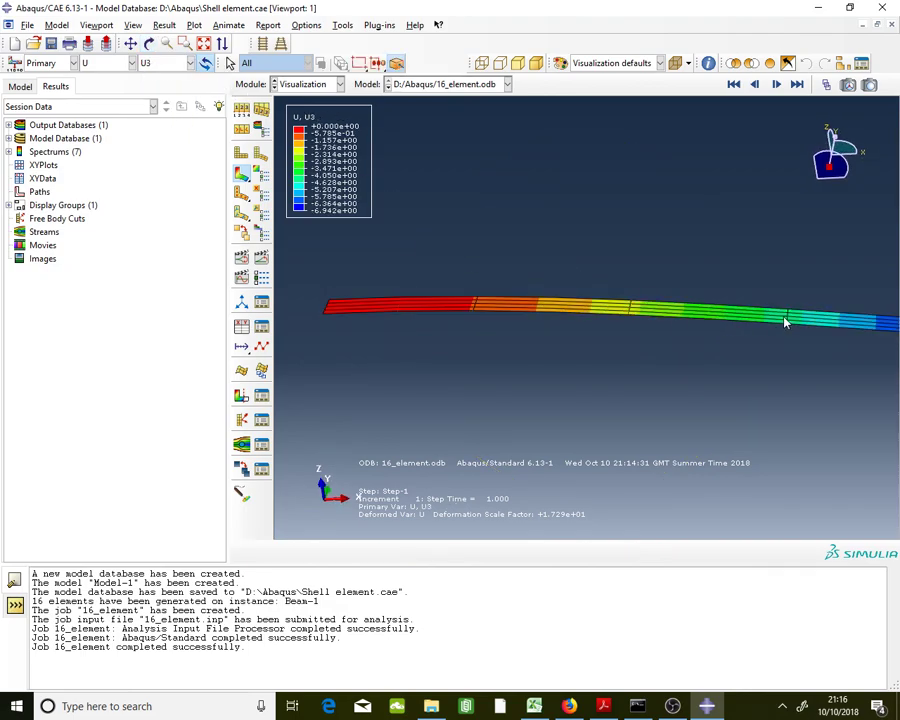
{"action": "middle_click_drag", "start_coordinate": [780, 316], "coordinate": [860, 308], "text": "ctrl+alt"}
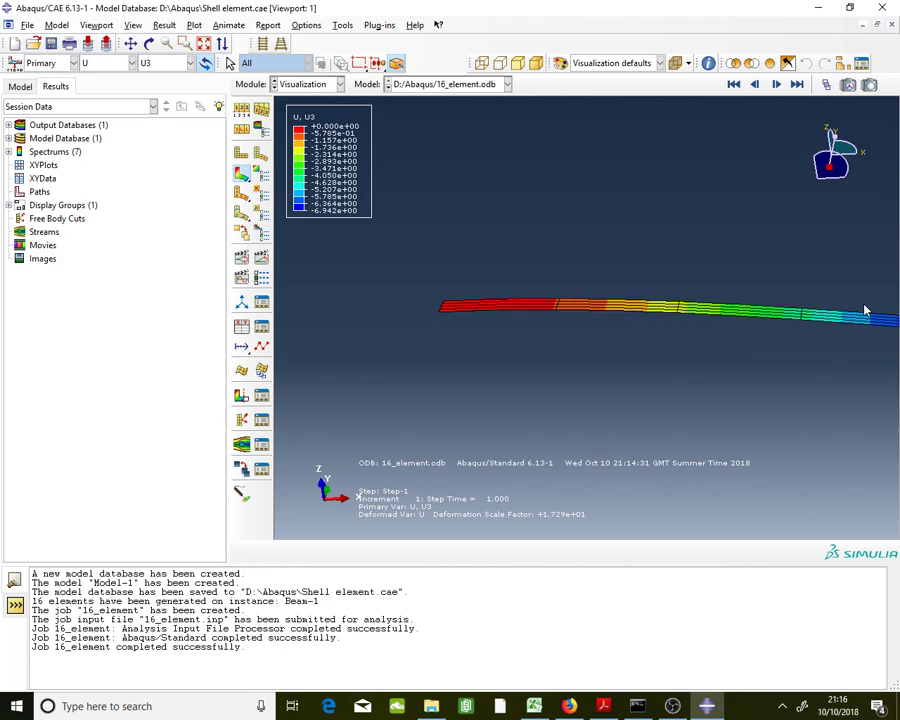
Create a node-list path on BEAM-1 and add its first centreline nodes, 11 and 40, starting at the fixed end
{"action": "left_click", "coordinate": [340, 26]}
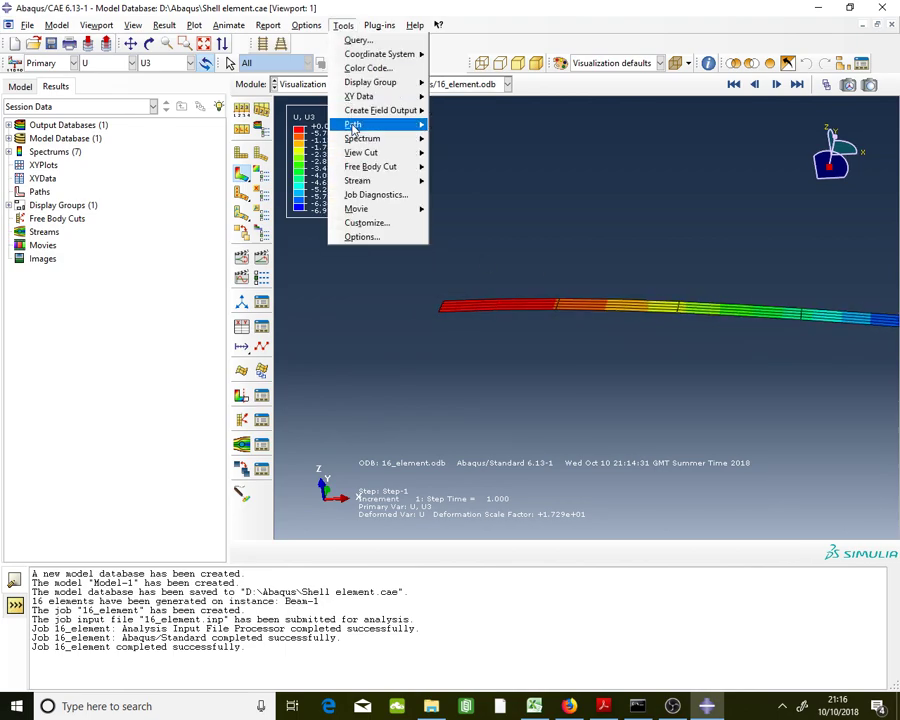
{"action": "mouse_move", "coordinate": [412, 124]}
{"action": "left_click", "coordinate": [484, 133]}
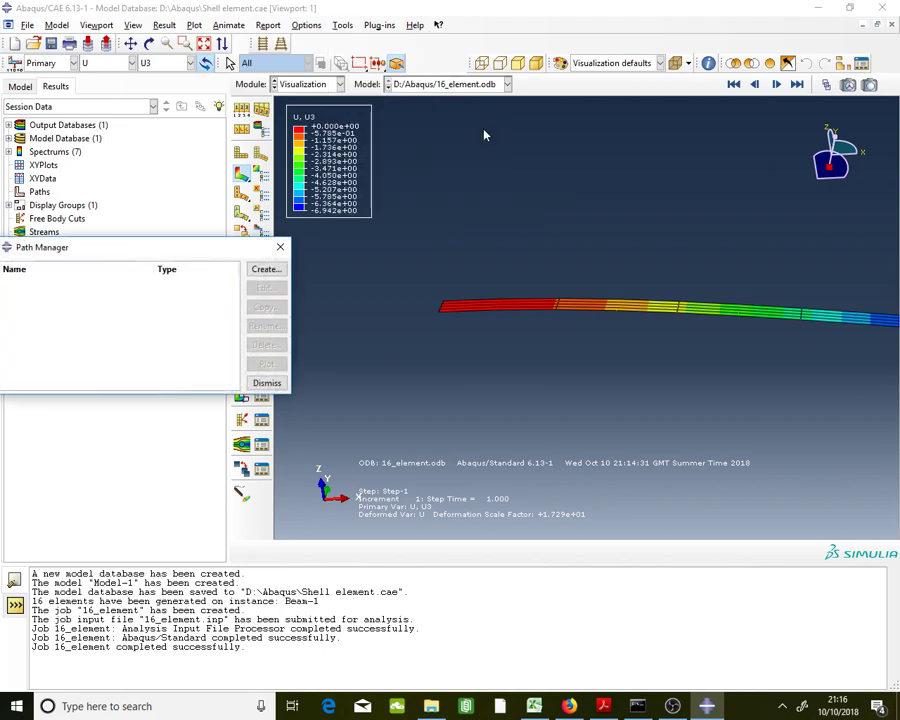
{"action": "left_click", "coordinate": [265, 269]}
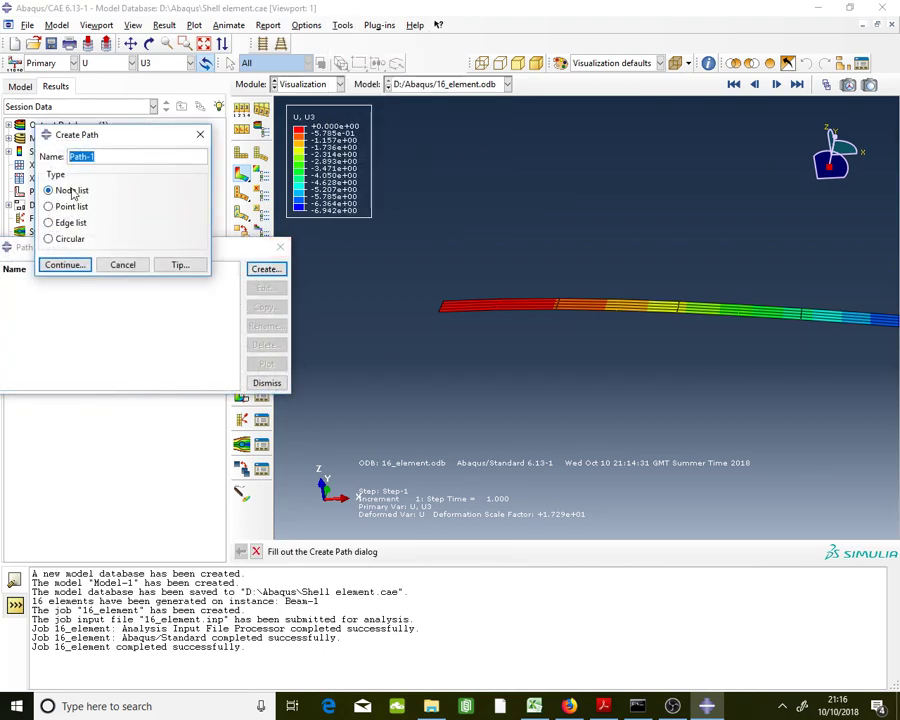
{"action": "left_click", "coordinate": [65, 266]}
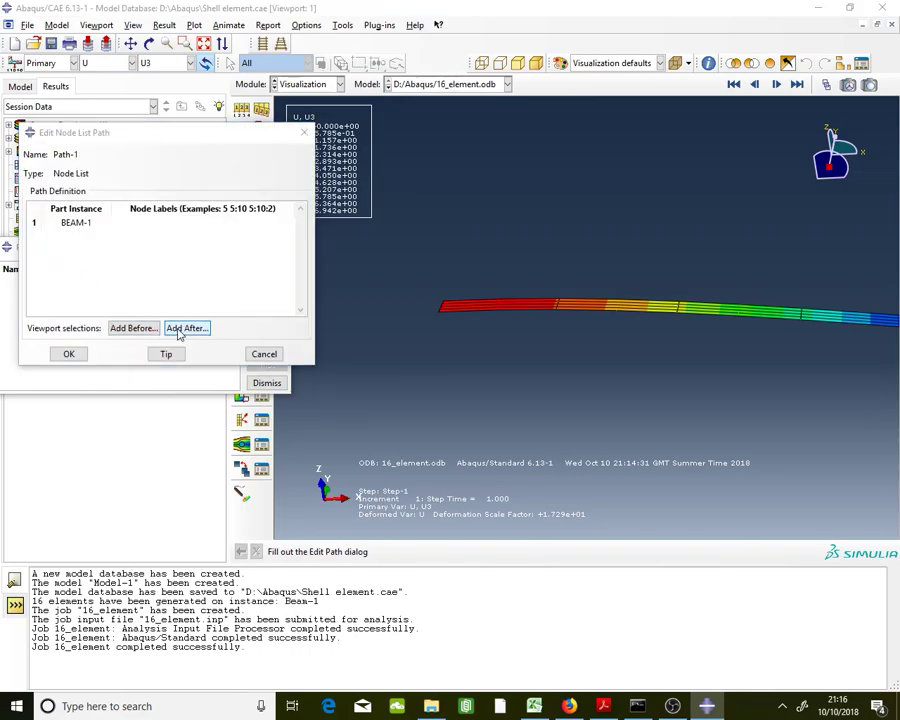
{"action": "left_click", "coordinate": [180, 334]}
{"action": "scroll", "coordinate": [447, 292], "scroll_direction": "up", "scroll_amount": 2}
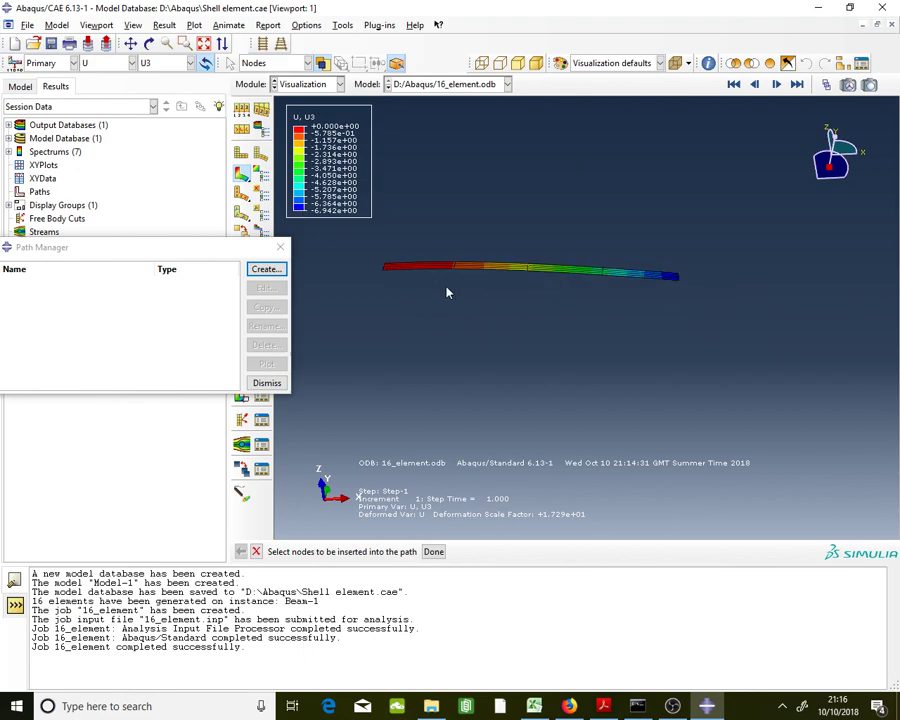
{"action": "scroll", "coordinate": [386, 271], "scroll_direction": "down", "scroll_amount": 5}
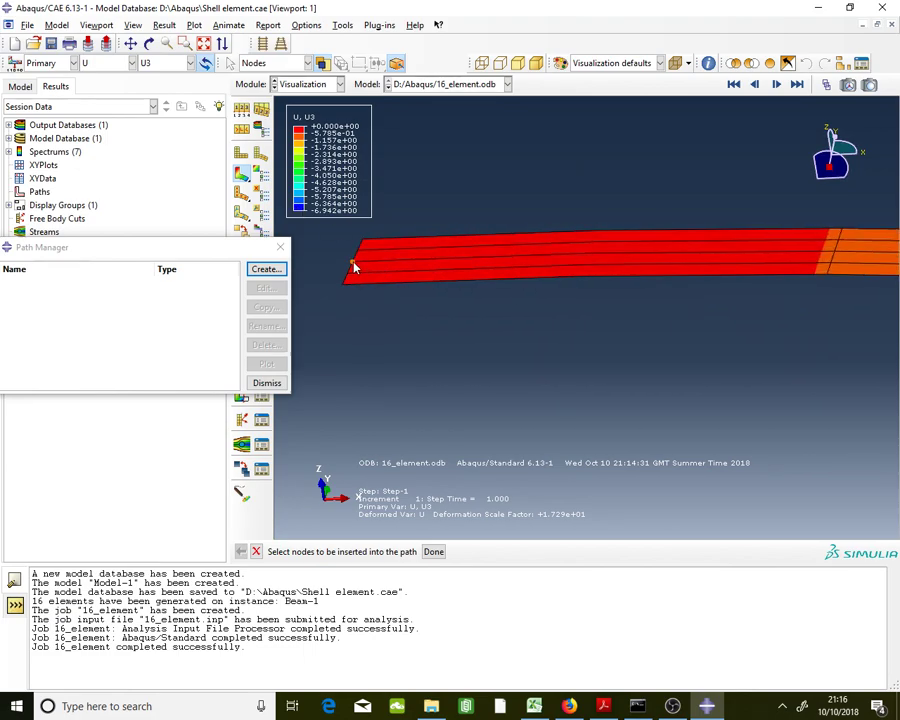
{"action": "left_click", "coordinate": [353, 266]}
{"action": "left_click", "coordinate": [590, 257]}
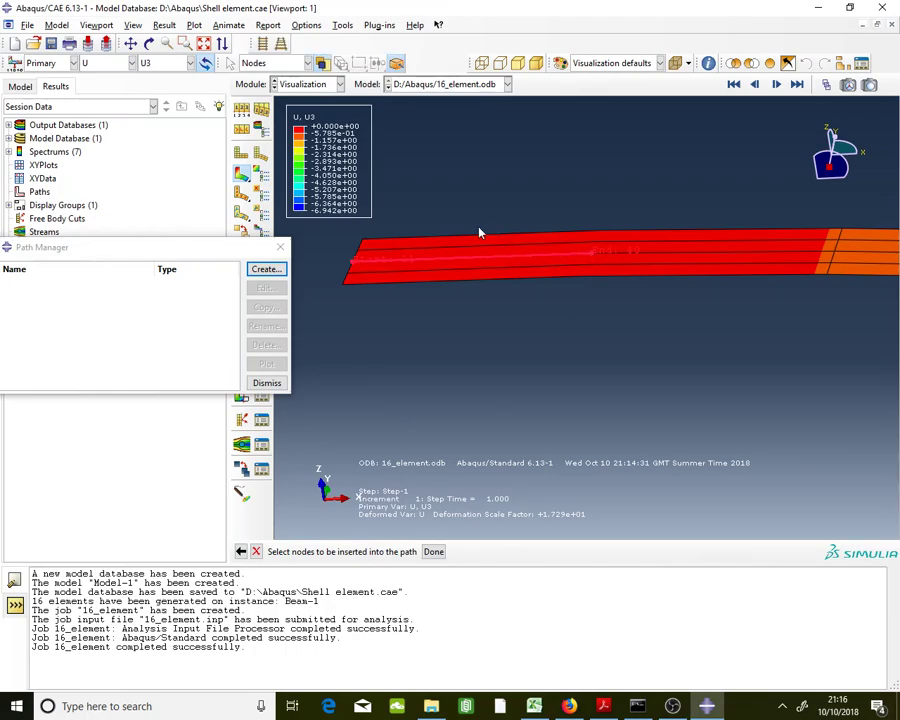
Extend the path along the plate's centreline through nodes 12, 43 and 13
{"action": "scroll", "coordinate": [480, 233], "scroll_direction": "up", "scroll_amount": 3}
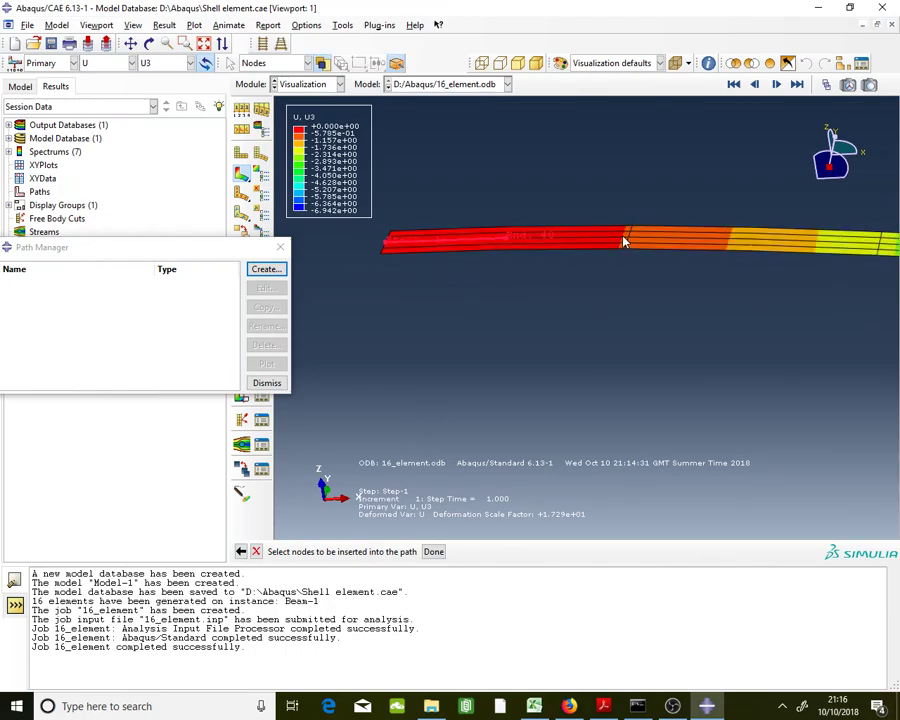
{"action": "scroll", "coordinate": [623, 241], "scroll_direction": "down", "scroll_amount": 3}
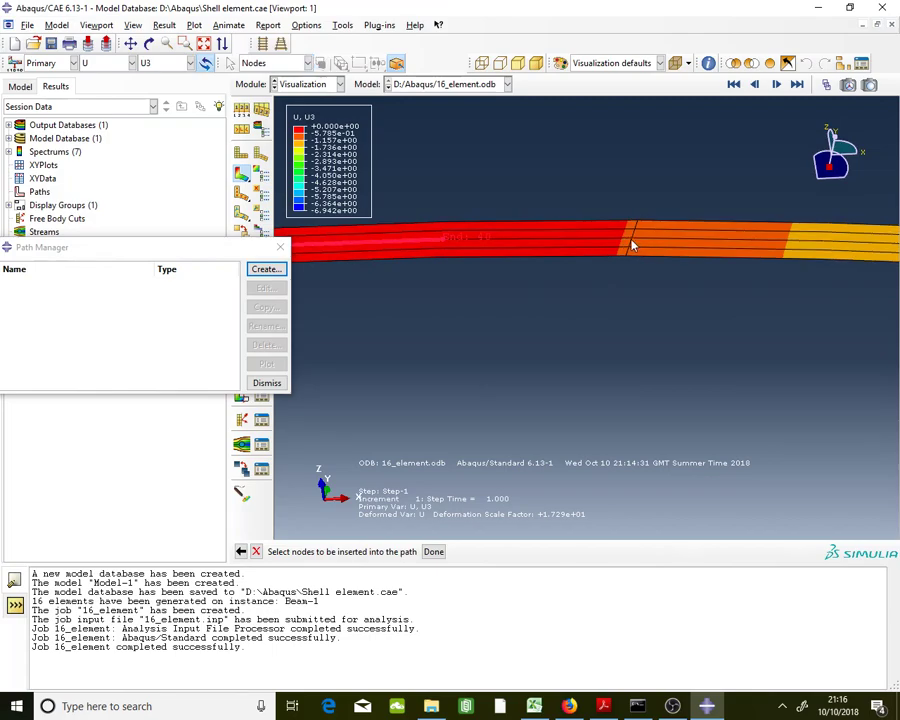
{"action": "scroll", "coordinate": [506, 232], "scroll_direction": "up", "scroll_amount": 2}
{"action": "scroll", "coordinate": [698, 247], "scroll_direction": "down", "scroll_amount": 2}
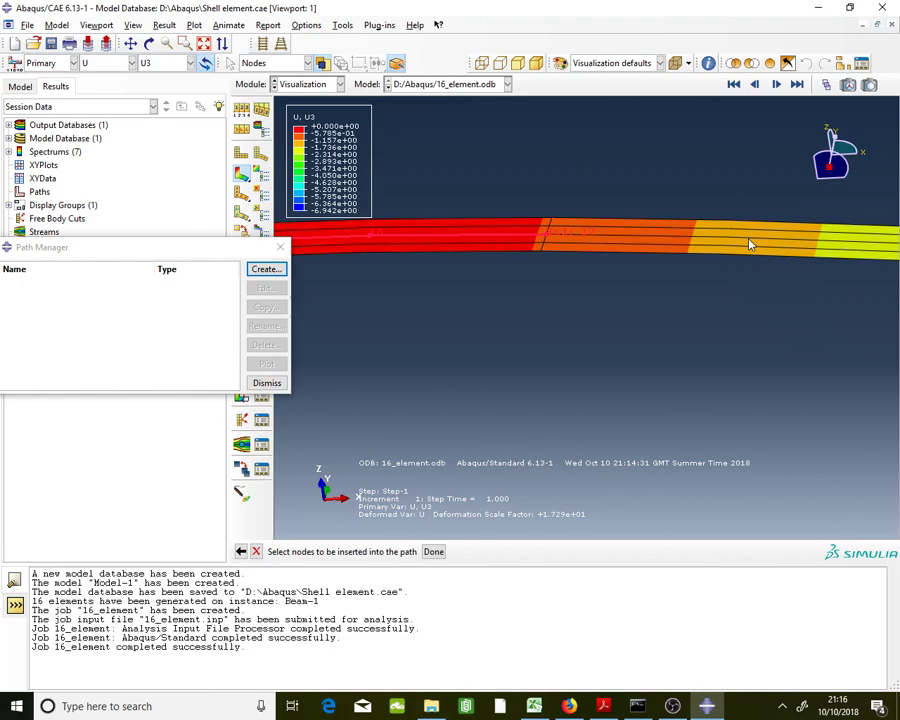
{"action": "scroll", "coordinate": [484, 243], "scroll_direction": "up", "scroll_amount": 2}
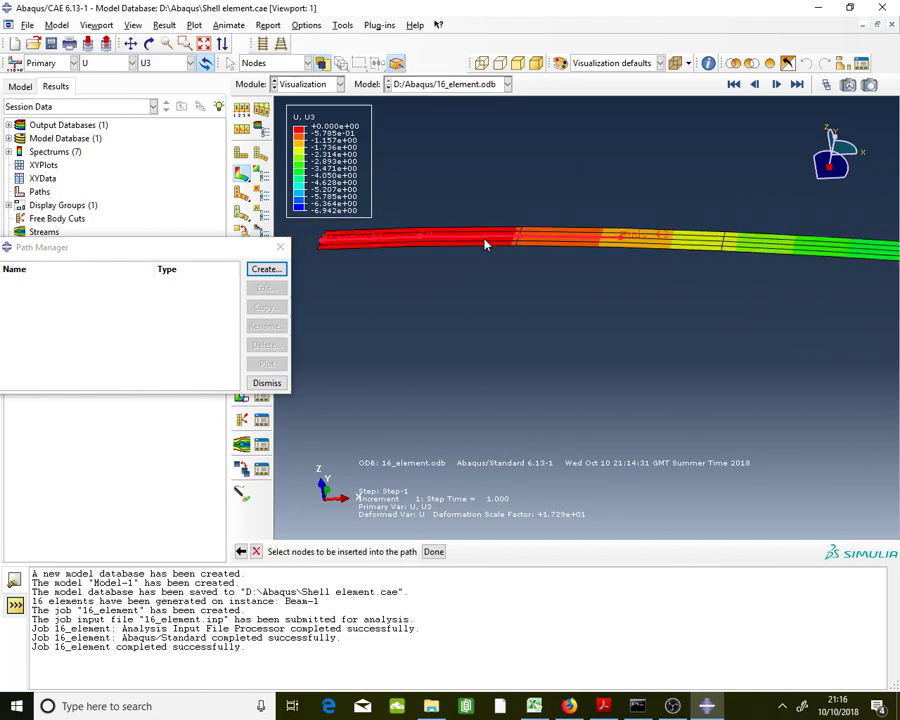
{"action": "scroll", "coordinate": [693, 248], "scroll_direction": "down", "scroll_amount": 1}
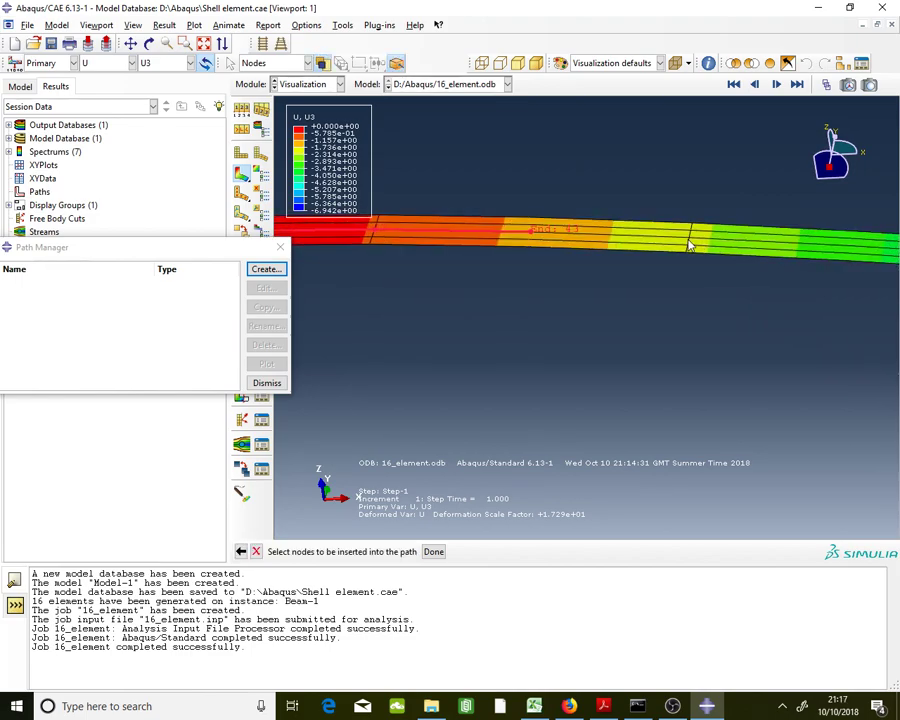
{"action": "left_click", "coordinate": [689, 238]}
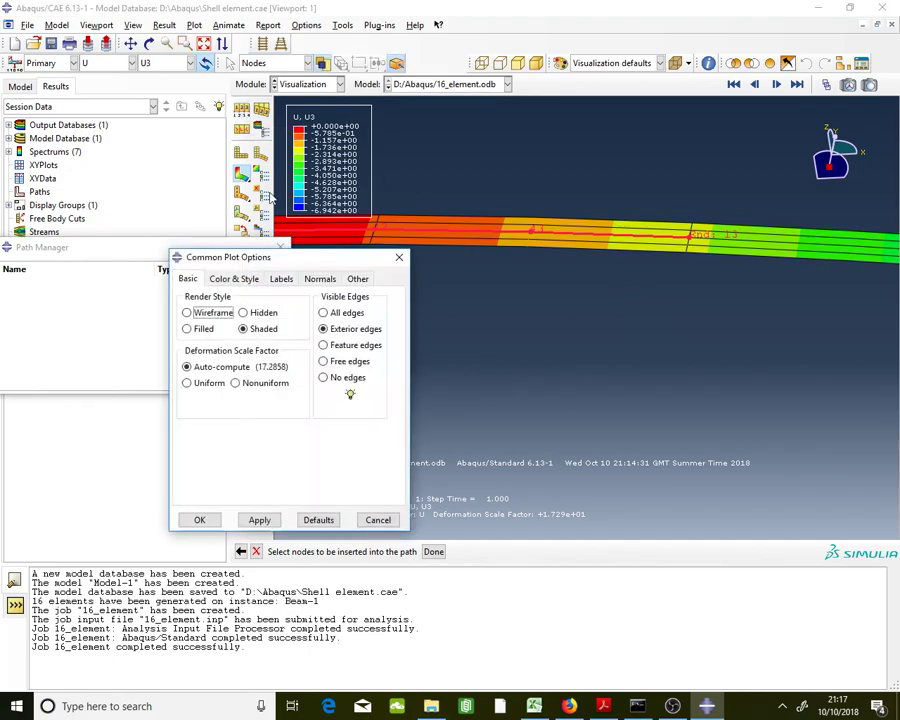
Show node labels on the contour plot through the common plot options
{"action": "left_click", "coordinate": [281, 279]}
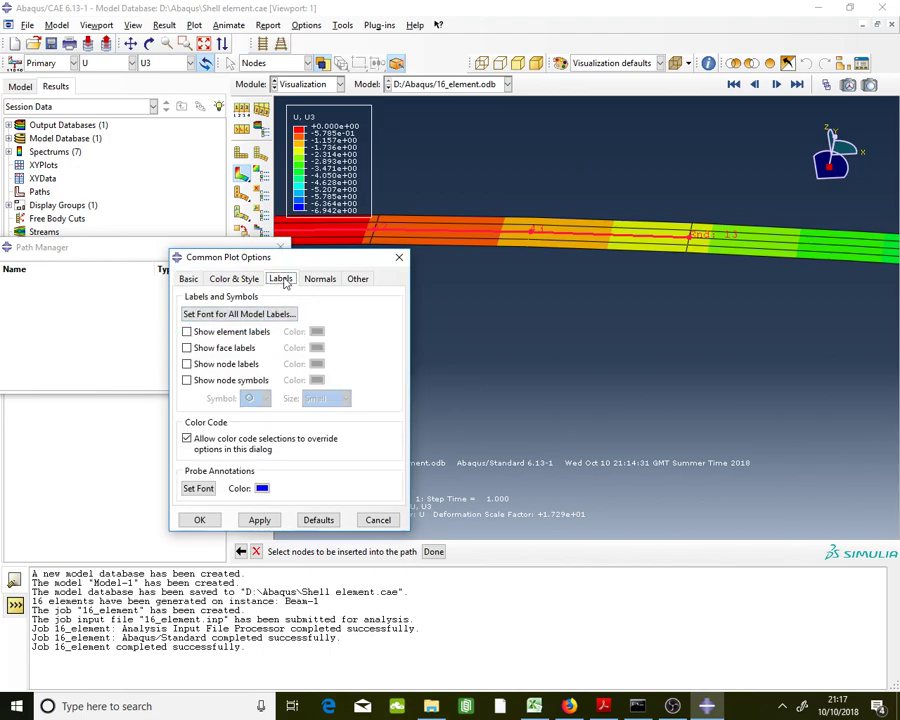
{"action": "left_click", "coordinate": [240, 366]}
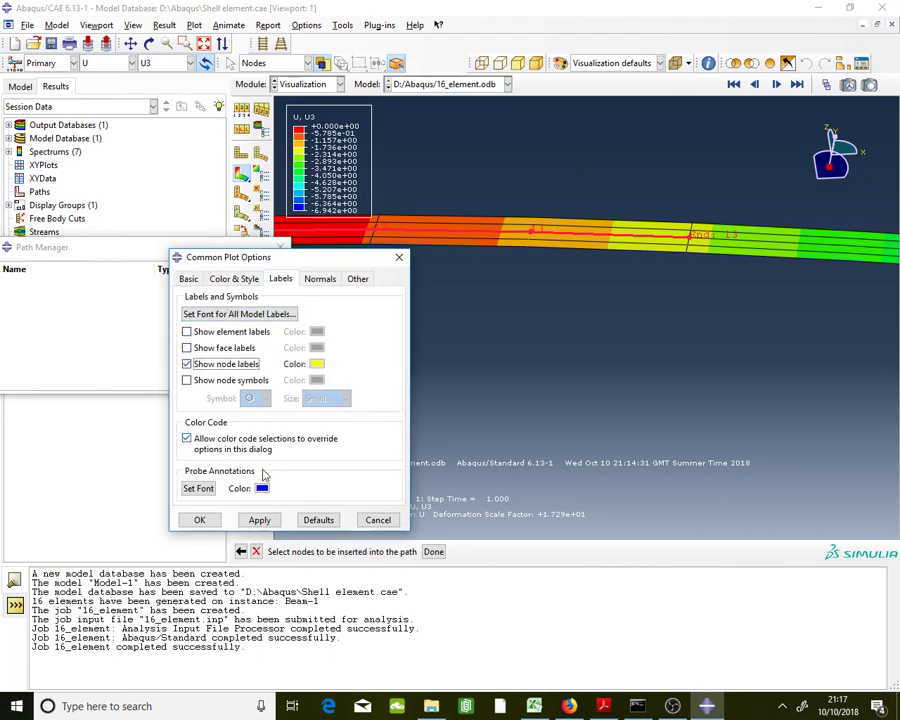
{"action": "left_click", "coordinate": [258, 520]}
{"action": "left_click", "coordinate": [398, 258]}
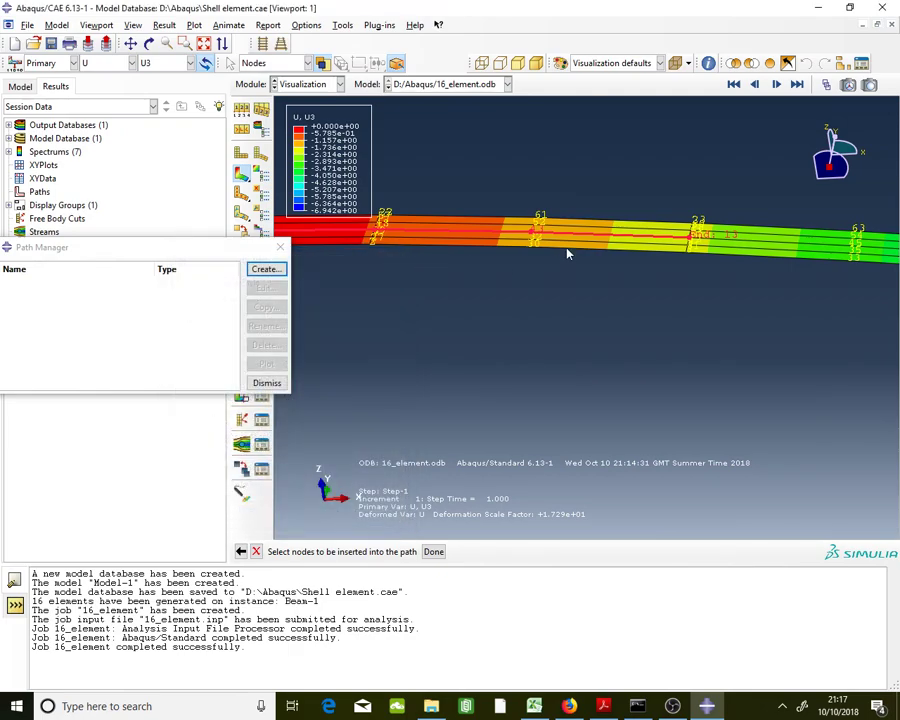
Add centreline nodes 45, 14, 47 and 15 up to the free end and complete the path definition
{"action": "scroll", "coordinate": [760, 245], "scroll_direction": "up", "scroll_amount": 3}
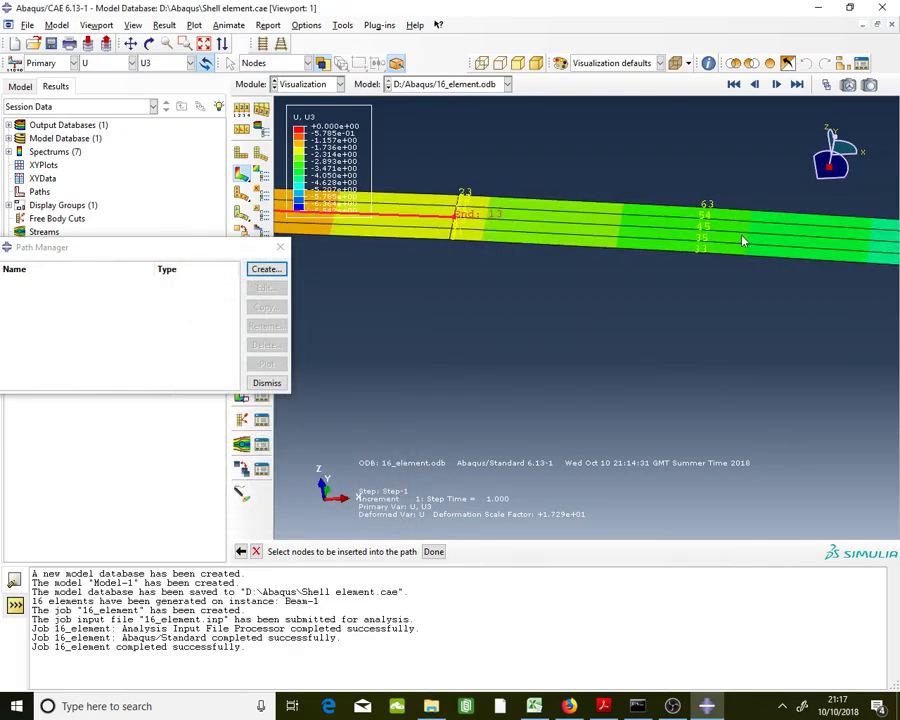
{"action": "scroll", "coordinate": [742, 241], "scroll_direction": "up", "scroll_amount": 1}
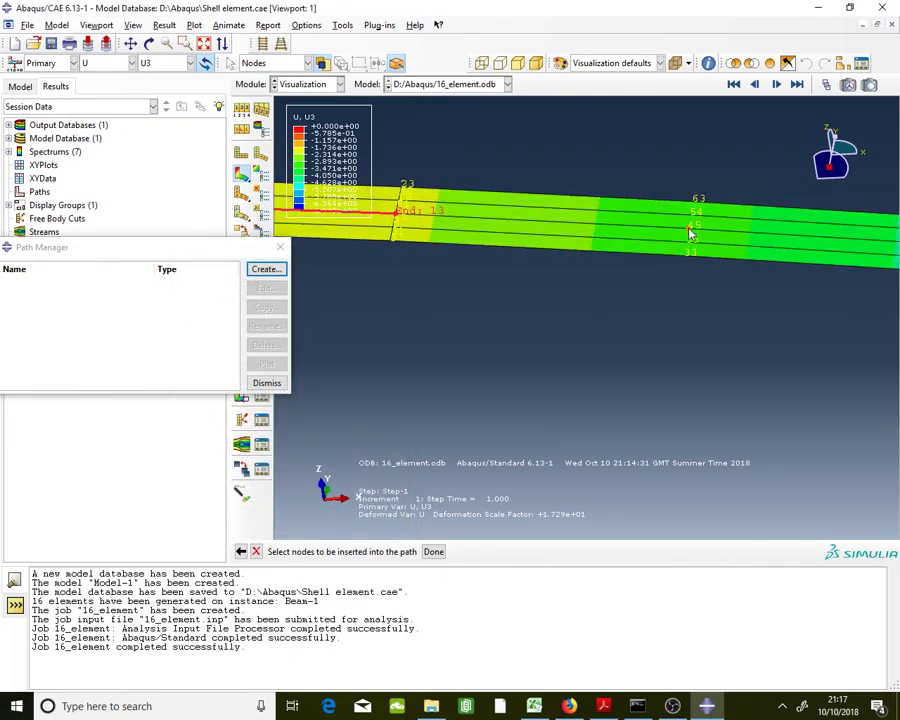
{"action": "middle_click_drag", "start_coordinate": [690, 233], "coordinate": [522, 207], "text": "ctrl+alt"}
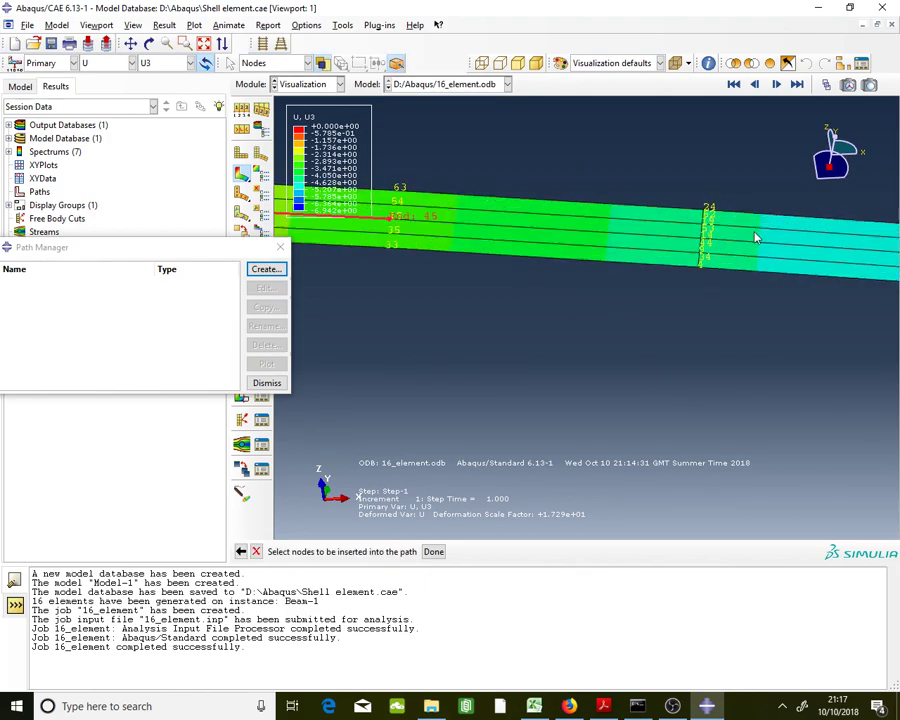
{"action": "middle_click_drag", "start_coordinate": [550, 207], "coordinate": [685, 233], "text": "ctrl+alt"}
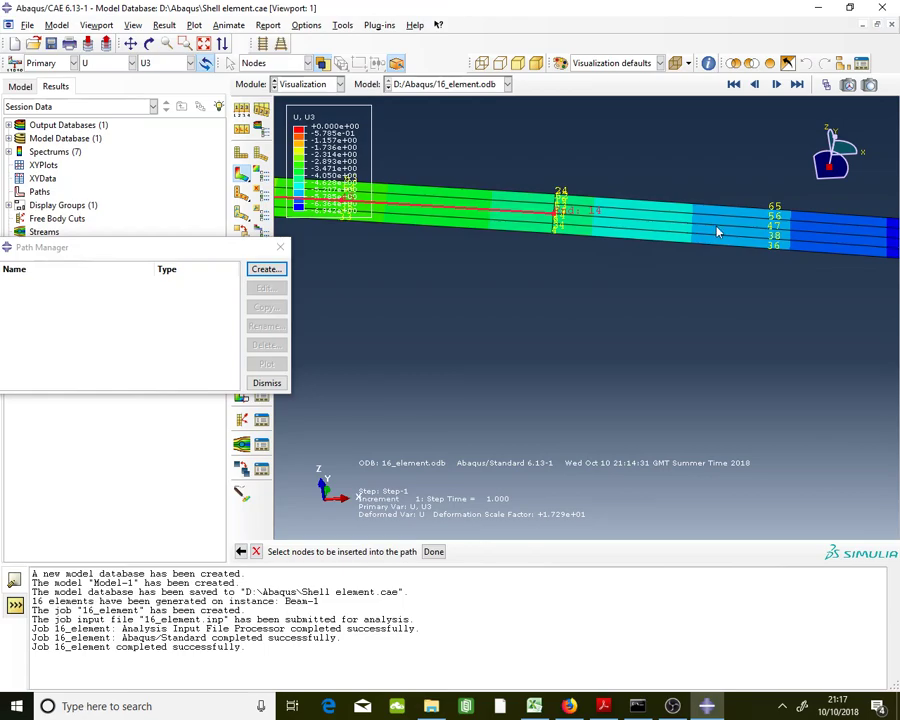
{"action": "left_click", "coordinate": [771, 233]}
{"action": "middle_click_drag", "start_coordinate": [771, 233], "coordinate": [531, 226], "text": "ctrl+alt"}
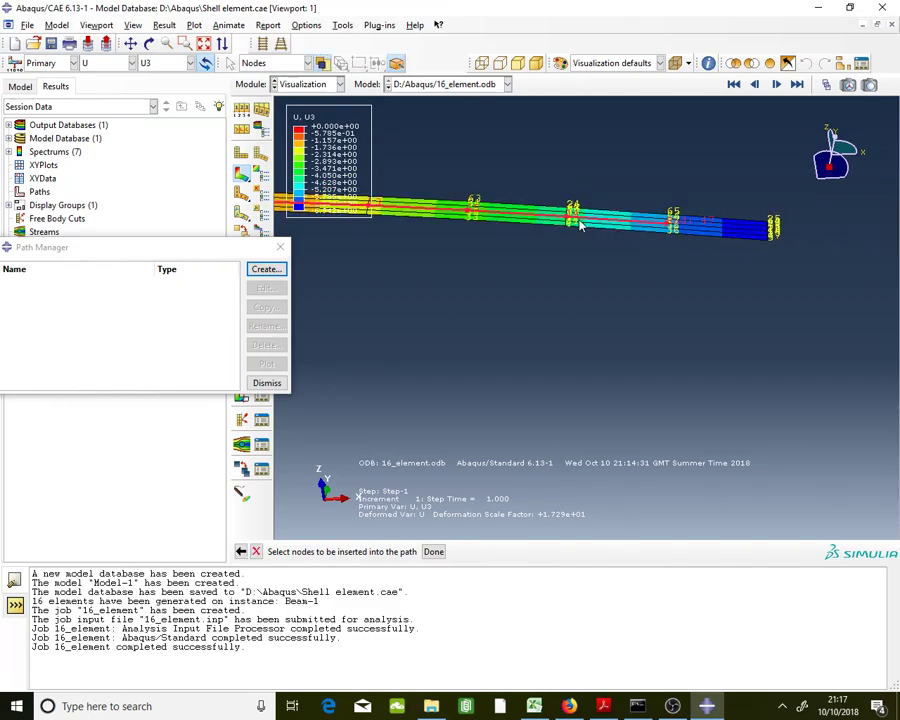
{"action": "scroll", "coordinate": [745, 241], "scroll_direction": "down", "scroll_amount": 2}
{"action": "left_click", "coordinate": [760, 234]}
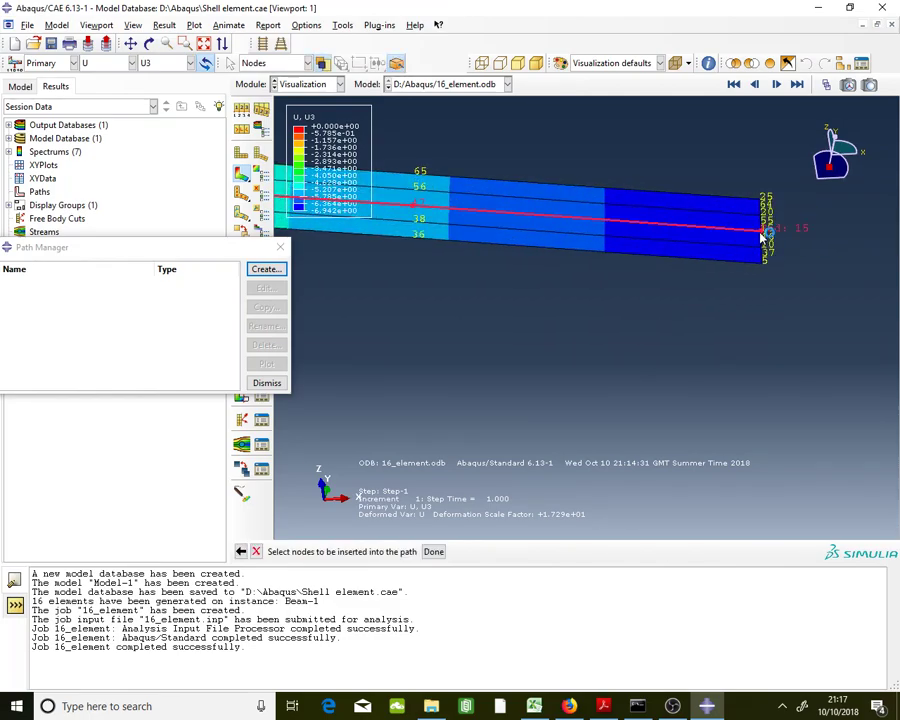
{"action": "scroll", "coordinate": [792, 226], "scroll_direction": "up", "scroll_amount": 5}
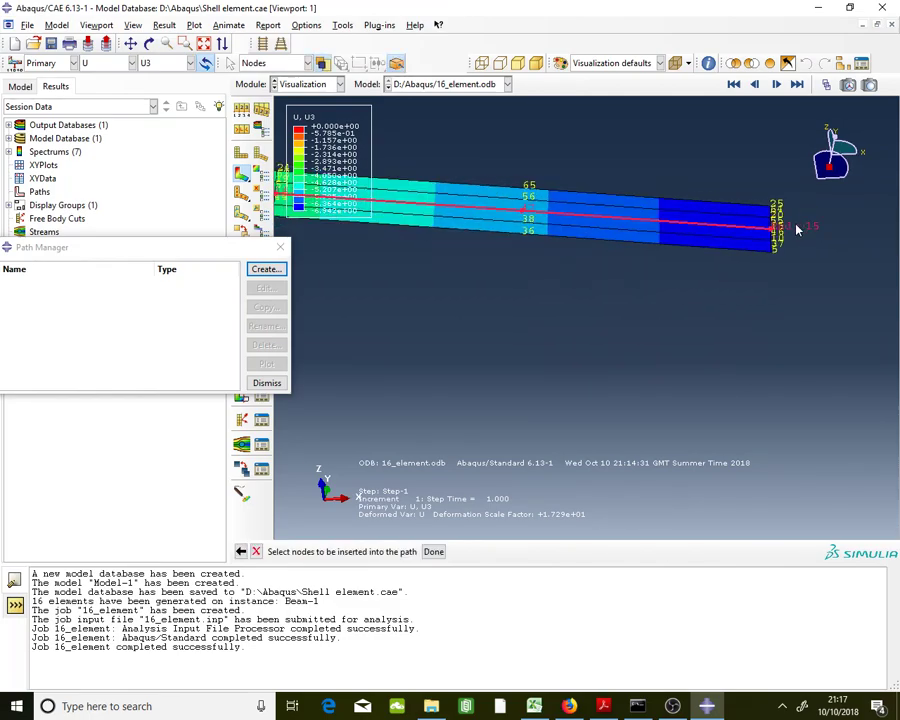
{"action": "left_click", "coordinate": [436, 553]}
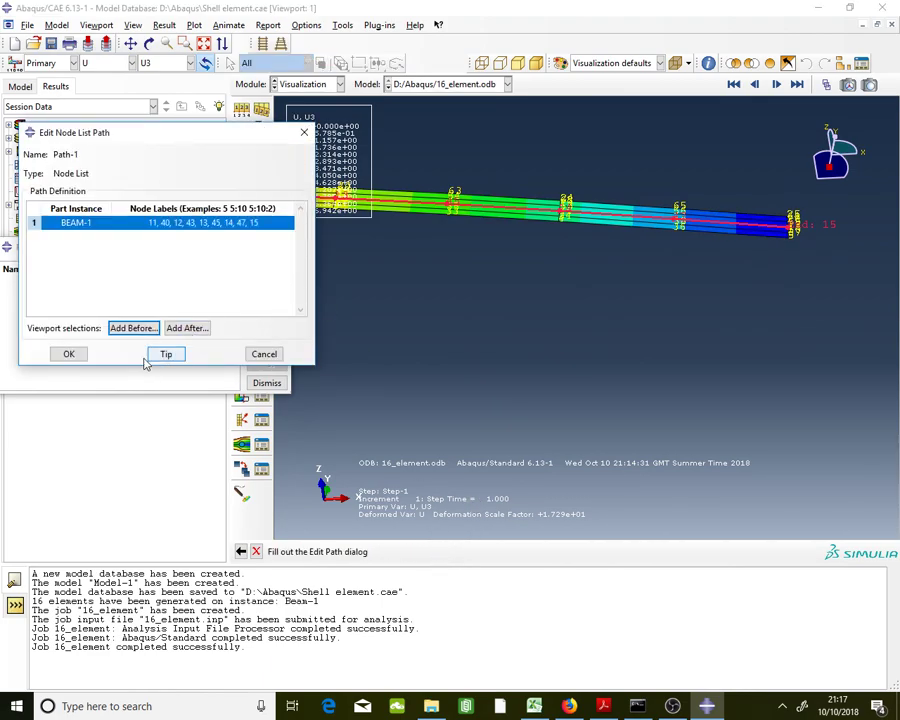
{"action": "left_click", "coordinate": [67, 354]}
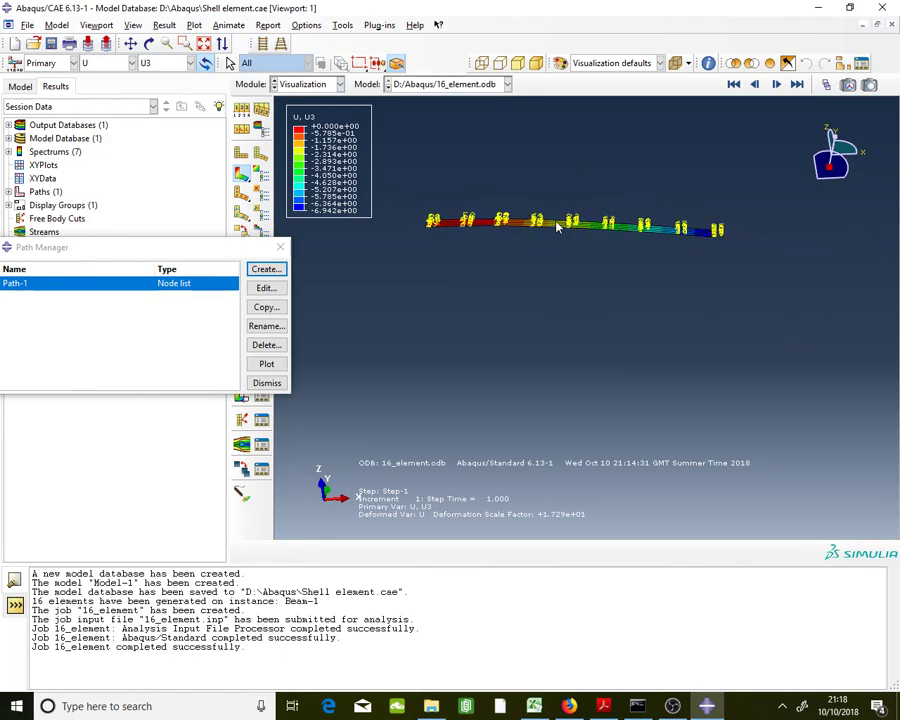
Start creating a new XY data set with Path as its source
{"action": "left_click", "coordinate": [345, 27]}
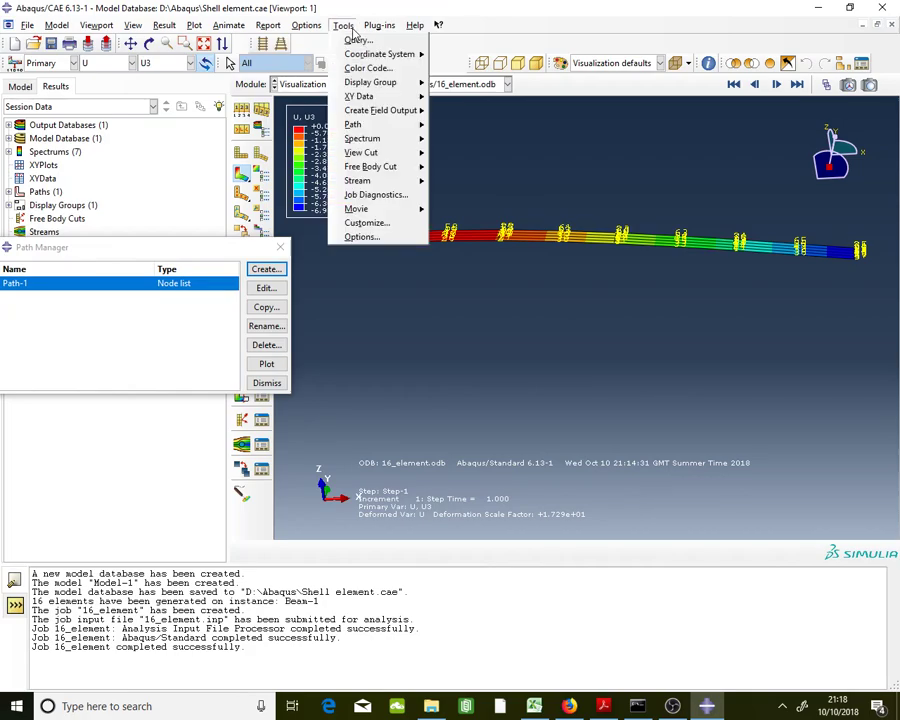
{"action": "mouse_move", "coordinate": [398, 97]}
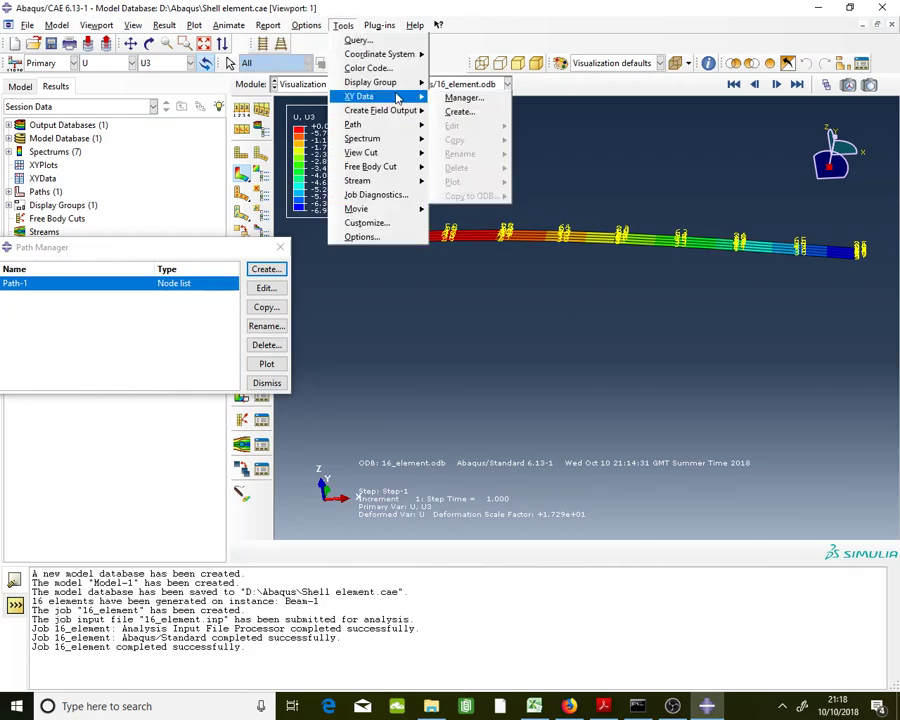
{"action": "left_click", "coordinate": [464, 97]}
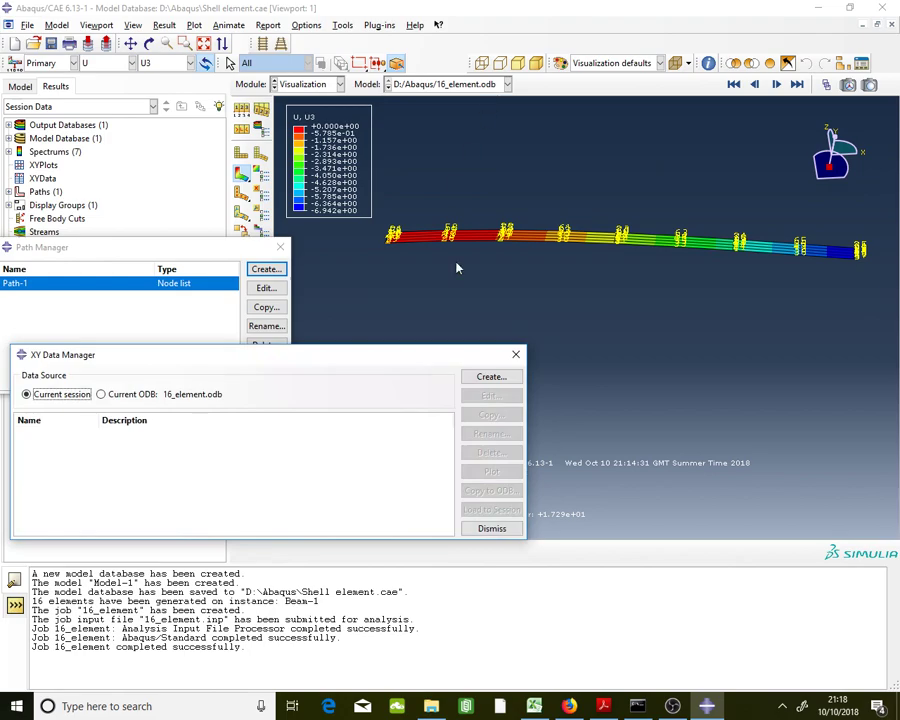
{"action": "left_click", "coordinate": [503, 386]}
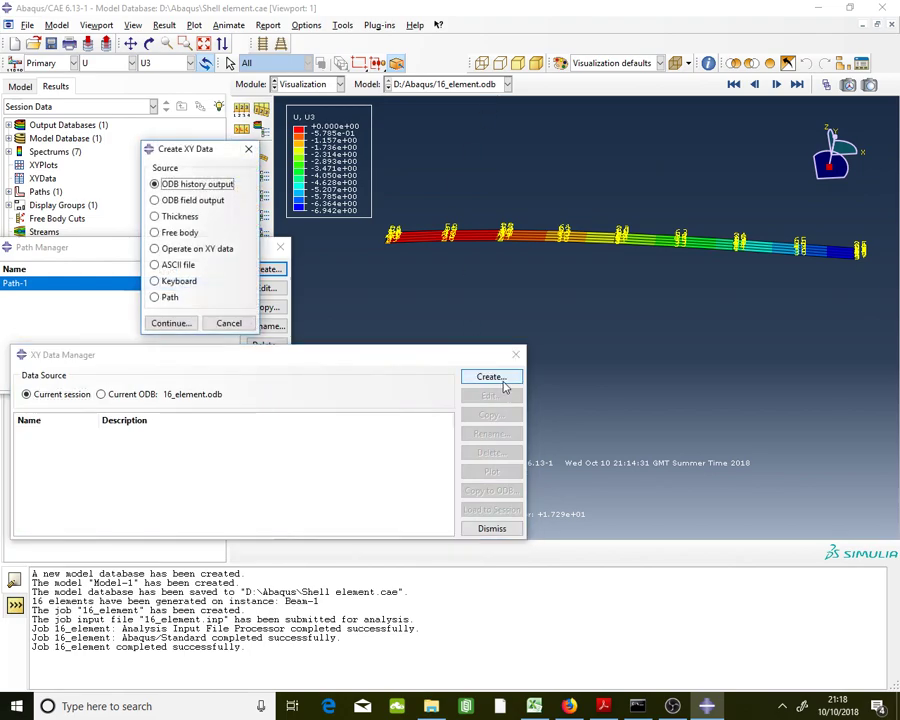
{"action": "left_click", "coordinate": [167, 300]}
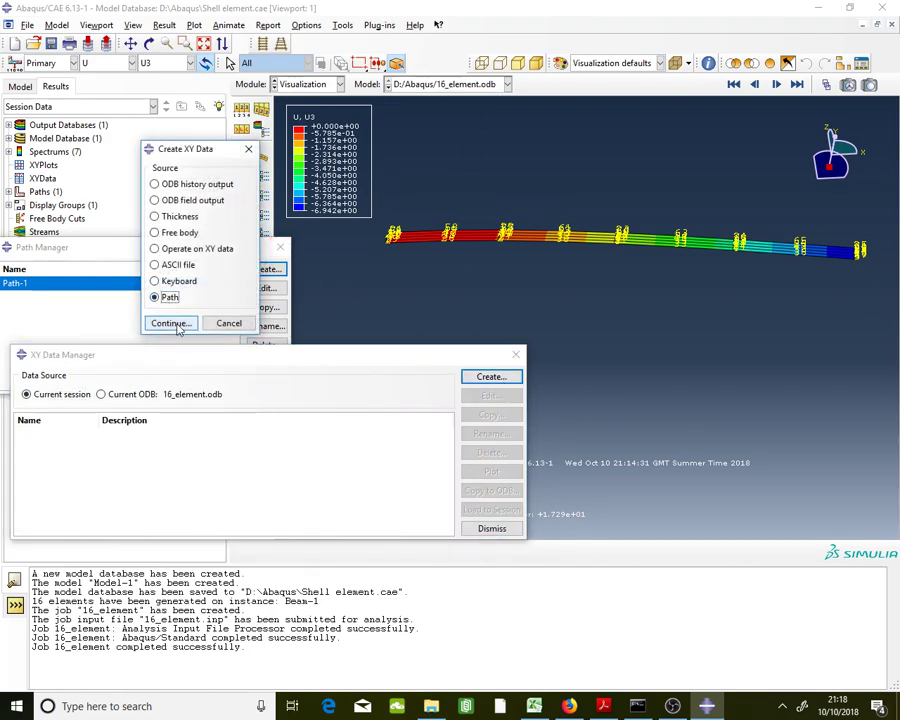
{"action": "left_click", "coordinate": [171, 323]}
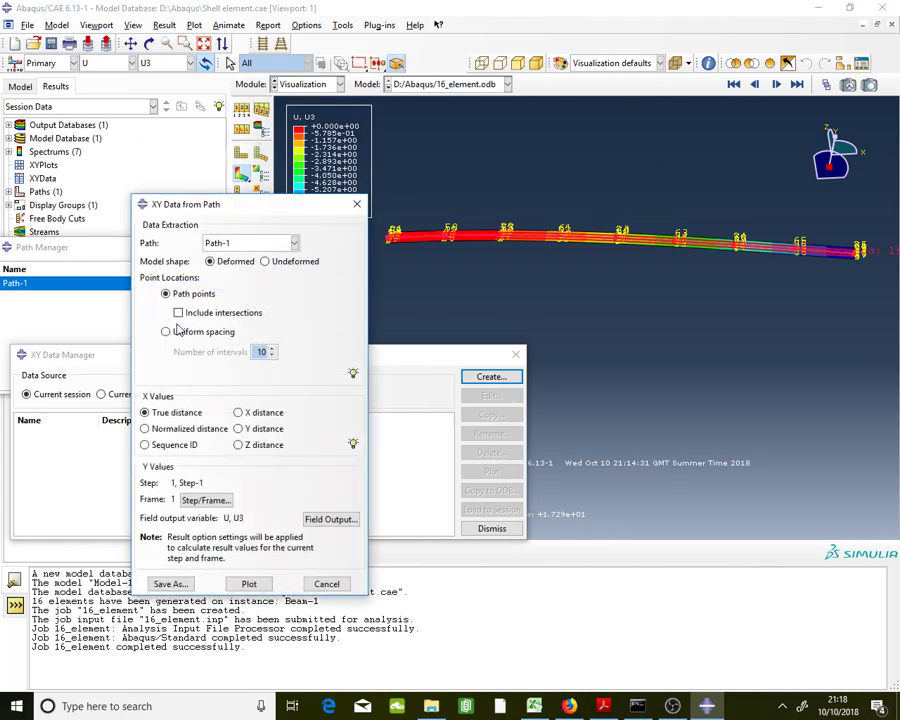
Set the path data extraction to the undeformed model shape with X distance as the X values, checking the plate's axis direction
{"action": "left_click_drag", "start_coordinate": [240, 205], "coordinate": [216, 94]}
{"action": "left_click", "coordinate": [268, 152]}
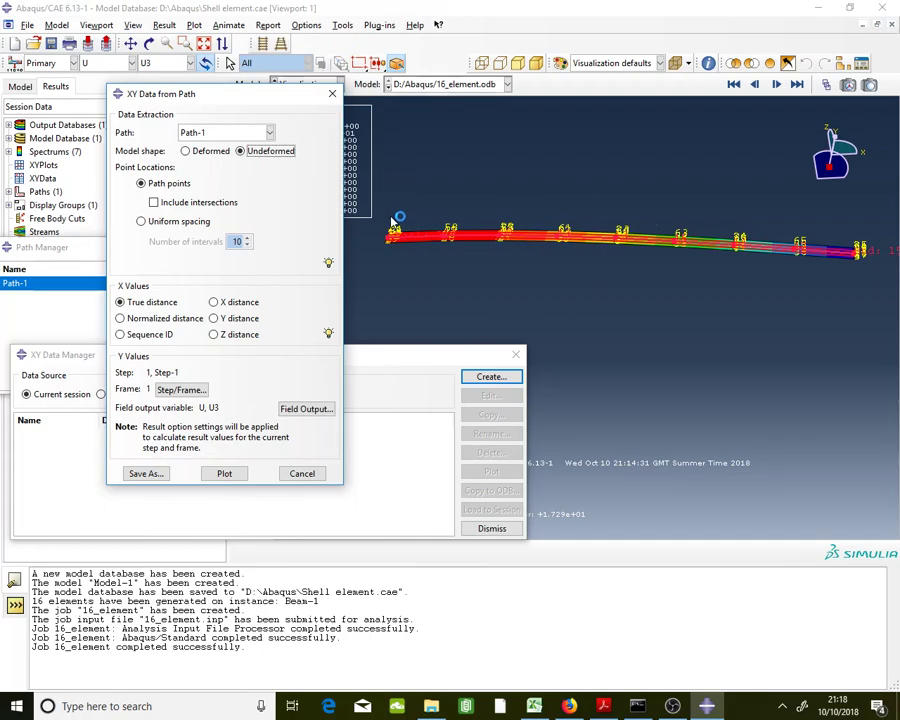
{"action": "left_click", "coordinate": [240, 303]}
{"action": "left_click", "coordinate": [242, 334]}
{"action": "left_click", "coordinate": [238, 303]}
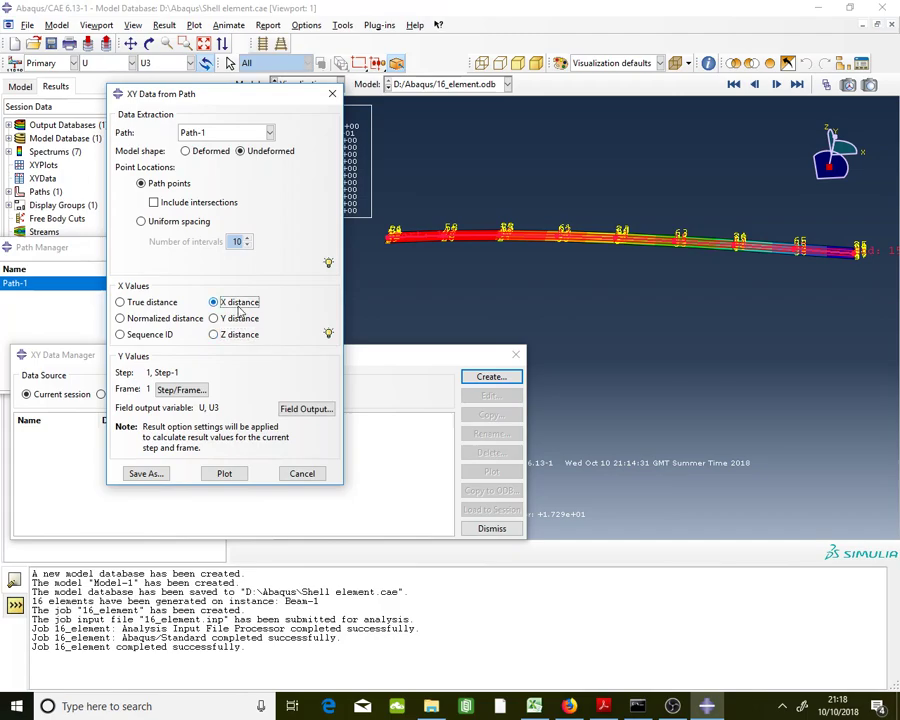
{"action": "left_click", "coordinate": [149, 43]}
{"action": "left_click_drag", "start_coordinate": [596, 251], "coordinate": [612, 200]}
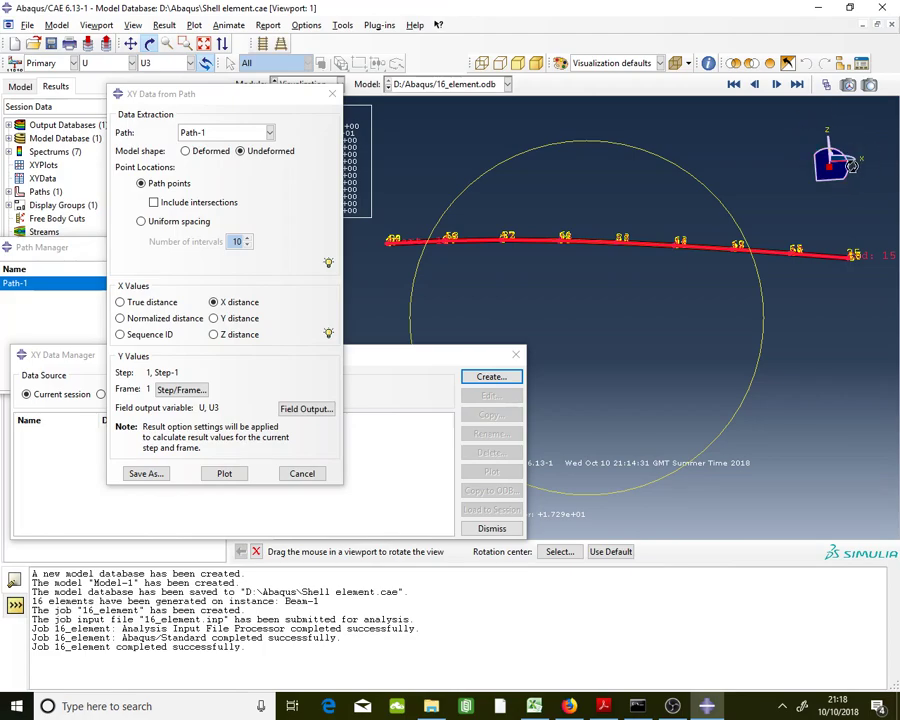
{"action": "left_click", "coordinate": [225, 305]}
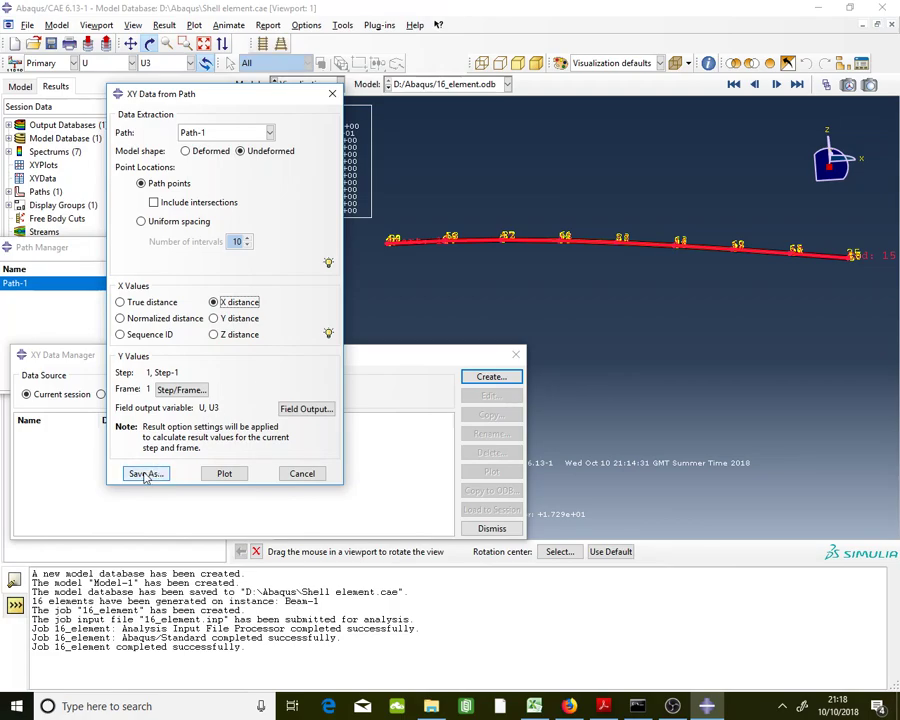
Save the U3 path data under the default name and open its table, selecting all distance and displacement values
{"action": "left_click", "coordinate": [145, 474]}
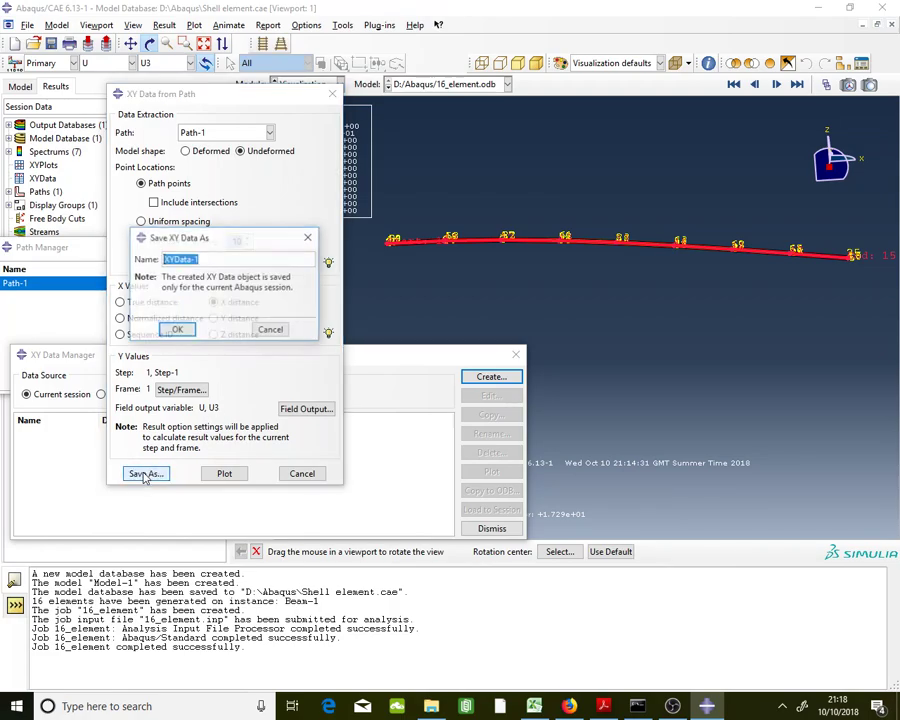
{"action": "left_click", "coordinate": [177, 327]}
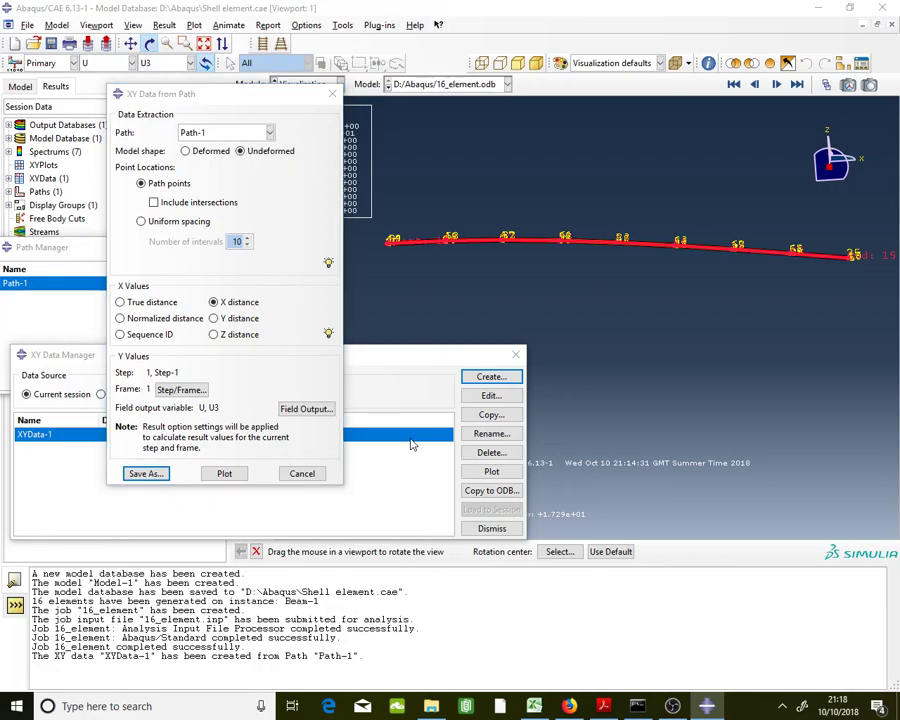
{"action": "double_click", "coordinate": [410, 443]}
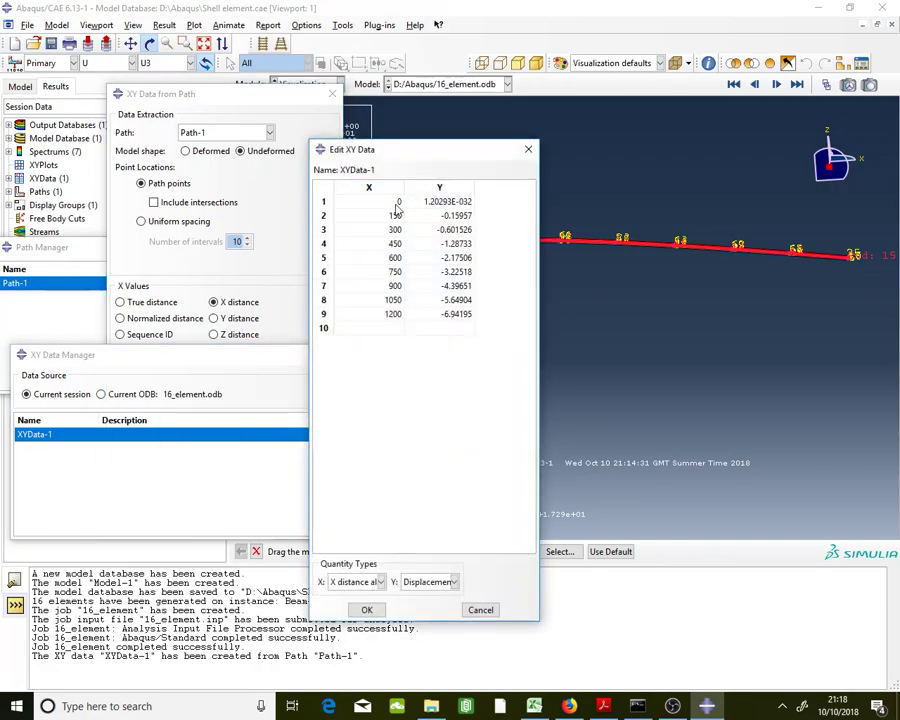
{"action": "left_click_drag", "start_coordinate": [398, 201], "coordinate": [450, 325]}
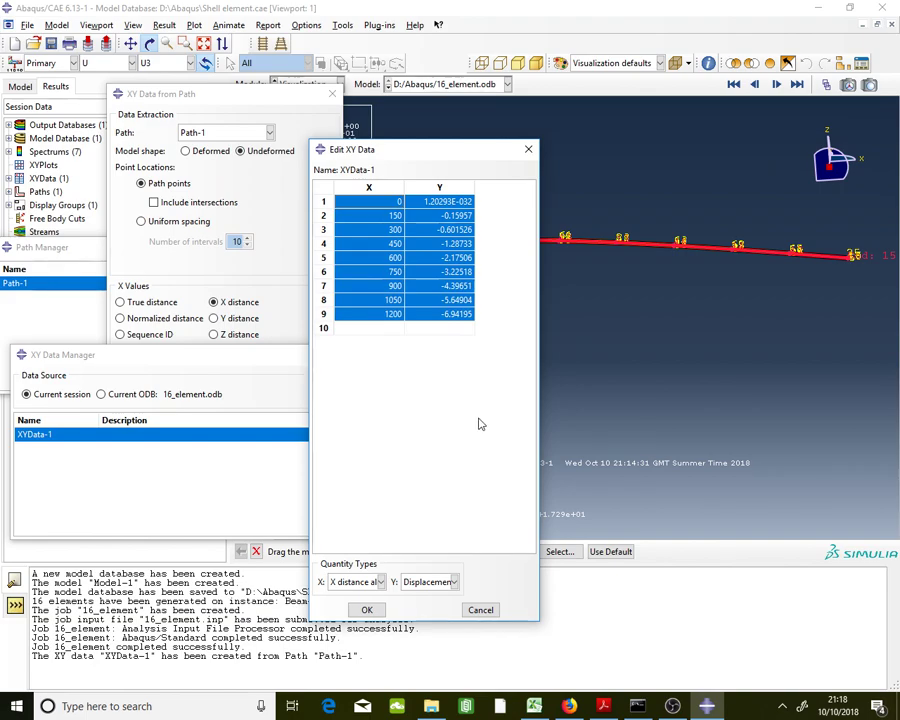
Switch to the Shell element PDF in Acrobat Reader and examine Table 1 for vertical deflection along KL, returning to Abaqus
{"action": "left_click", "coordinate": [603, 706]}
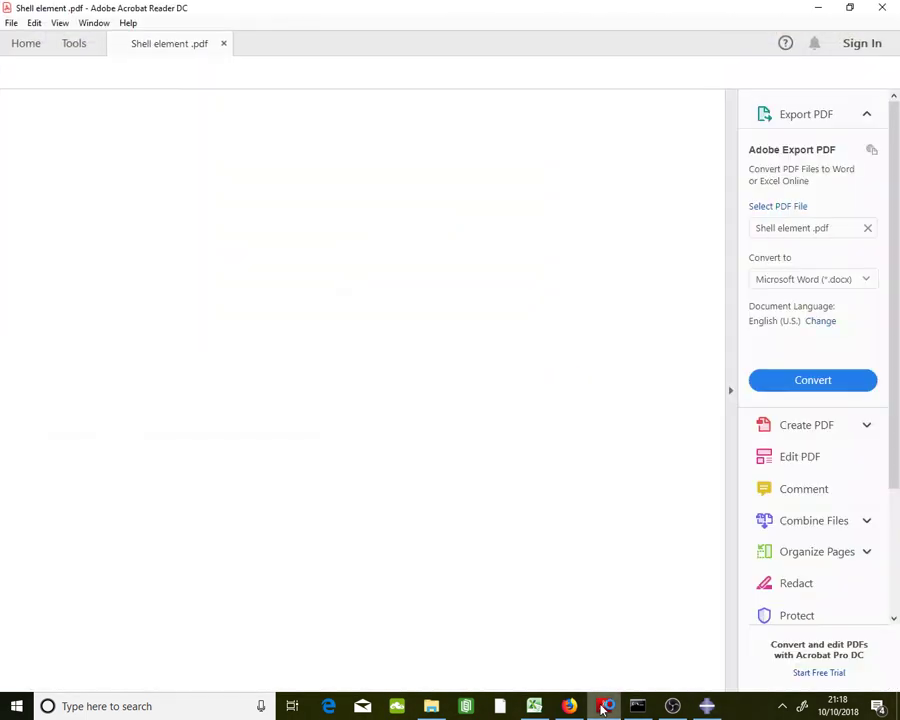
{"action": "left_click_drag", "start_coordinate": [716, 209], "coordinate": [710, 570]}
{"action": "scroll", "coordinate": [550, 375], "scroll_direction": "up", "scroll_amount": 15}
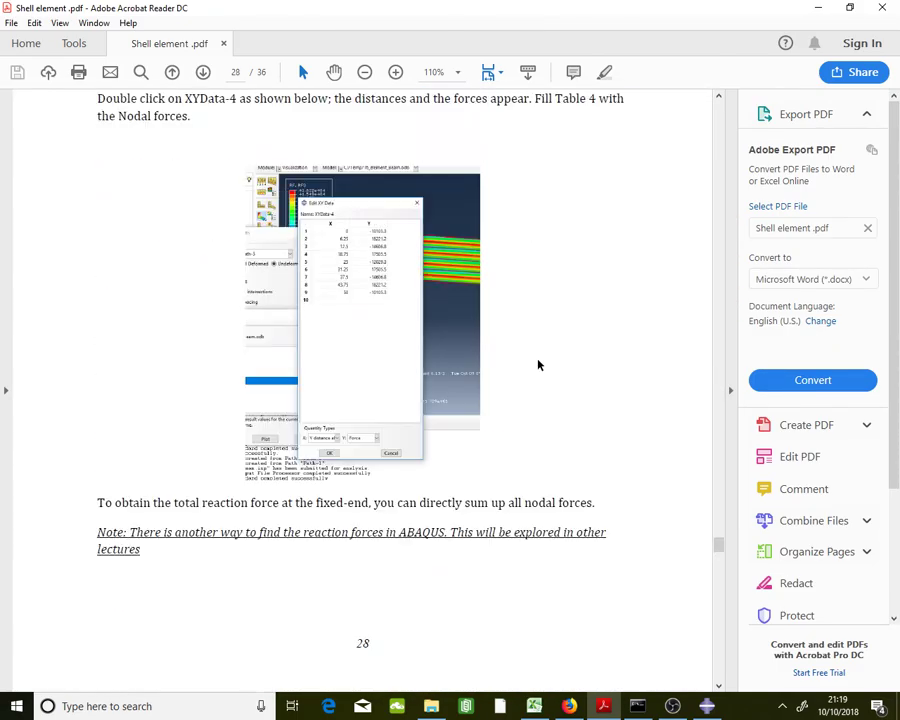
{"action": "scroll", "coordinate": [545, 360], "scroll_direction": "down", "scroll_amount": 8}
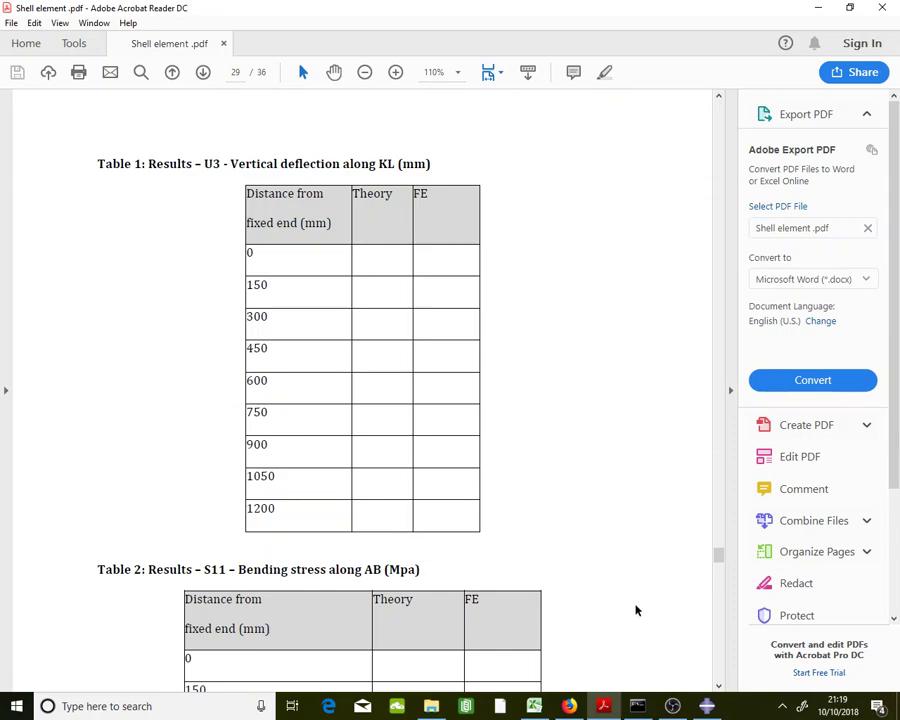
{"action": "left_click", "coordinate": [707, 706]}
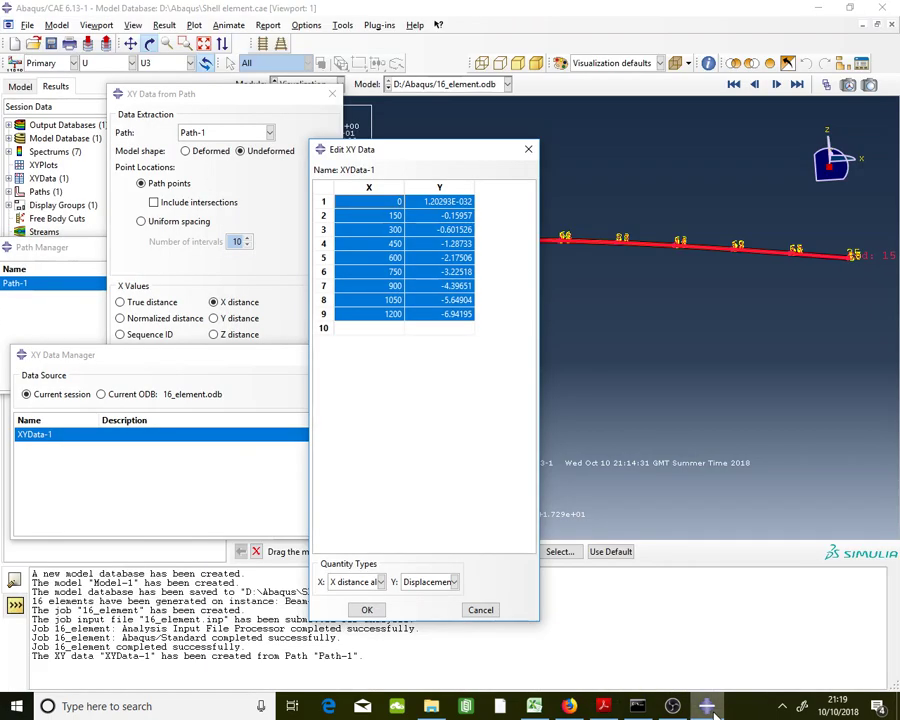
Accept the displacement data table and close the XY data manager, path extraction and path manager dialogs
{"action": "left_click", "coordinate": [366, 609]}
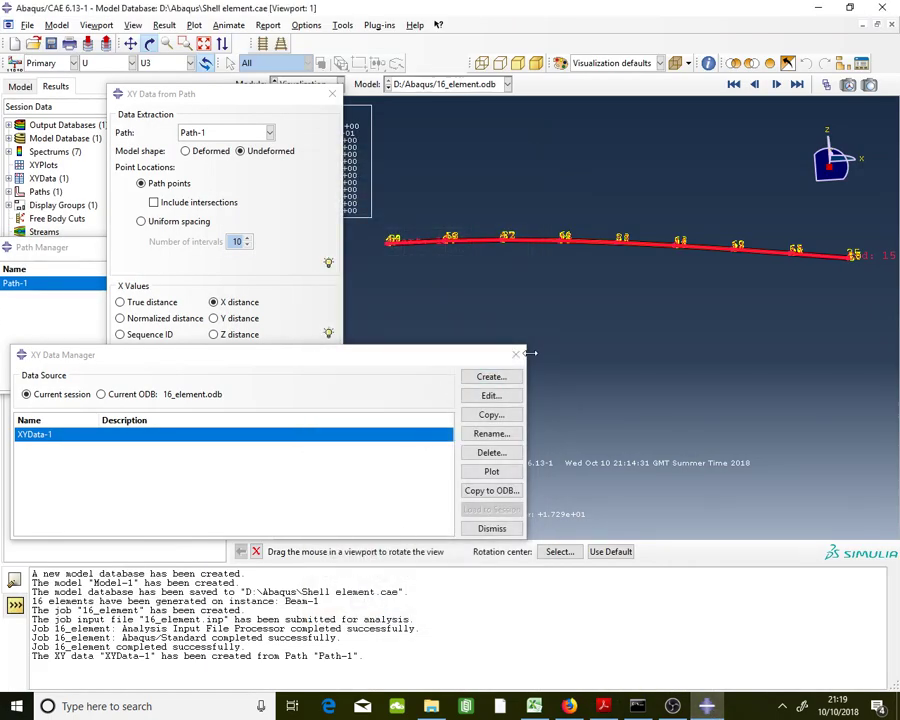
{"action": "left_click", "coordinate": [516, 354]}
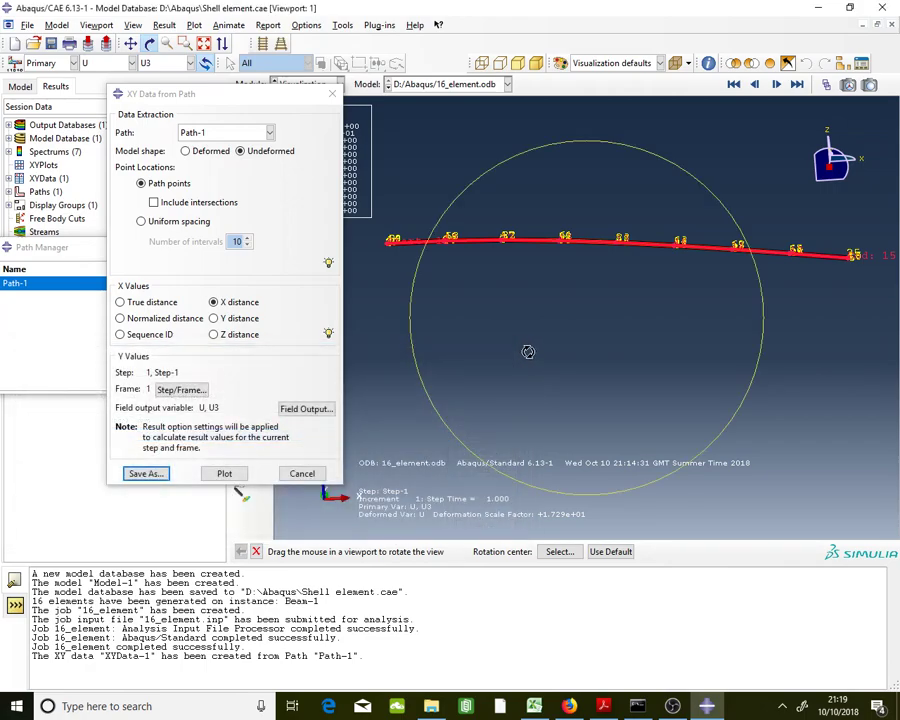
{"action": "left_click", "coordinate": [334, 93]}
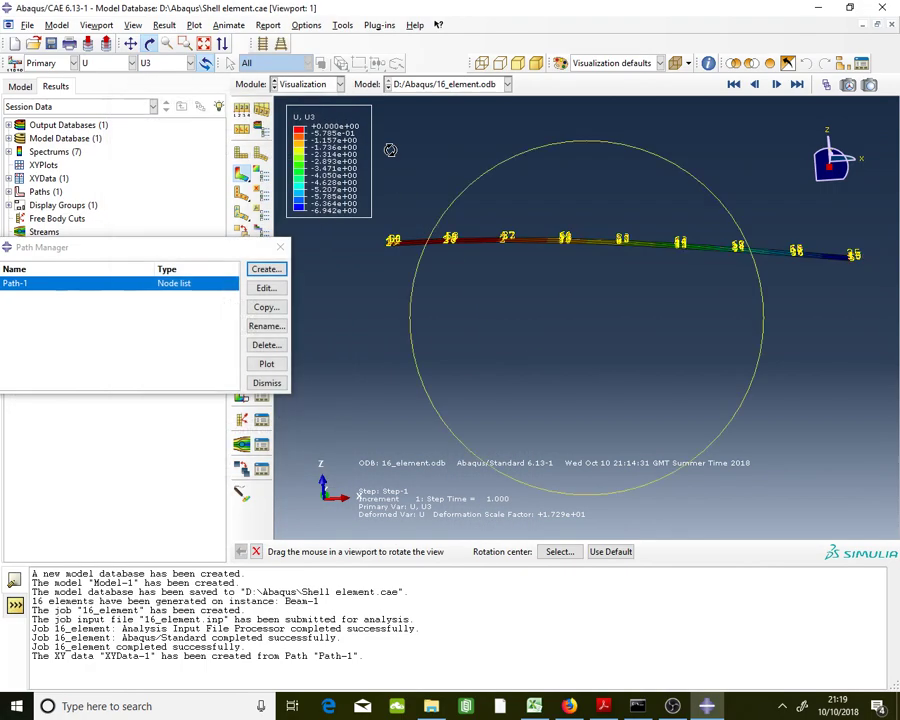
{"action": "left_click", "coordinate": [280, 247]}
{"action": "left_click_drag", "start_coordinate": [604, 305], "coordinate": [487, 246]}
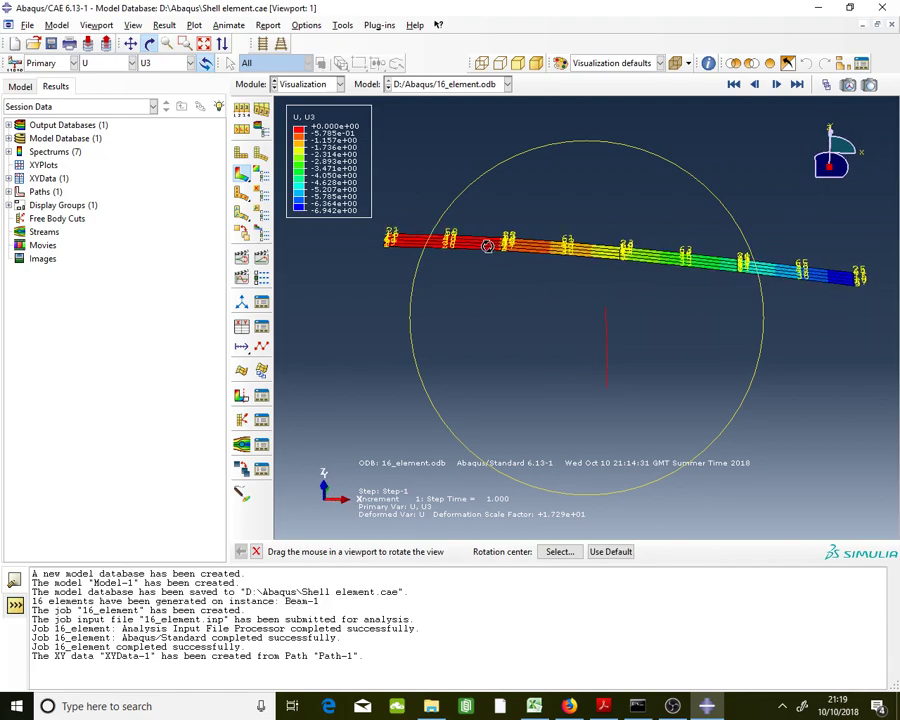
Review the exercise task on bending stress S11 at the top surface along line KL in the Shell element PDF
{"action": "left_click", "coordinate": [605, 708]}
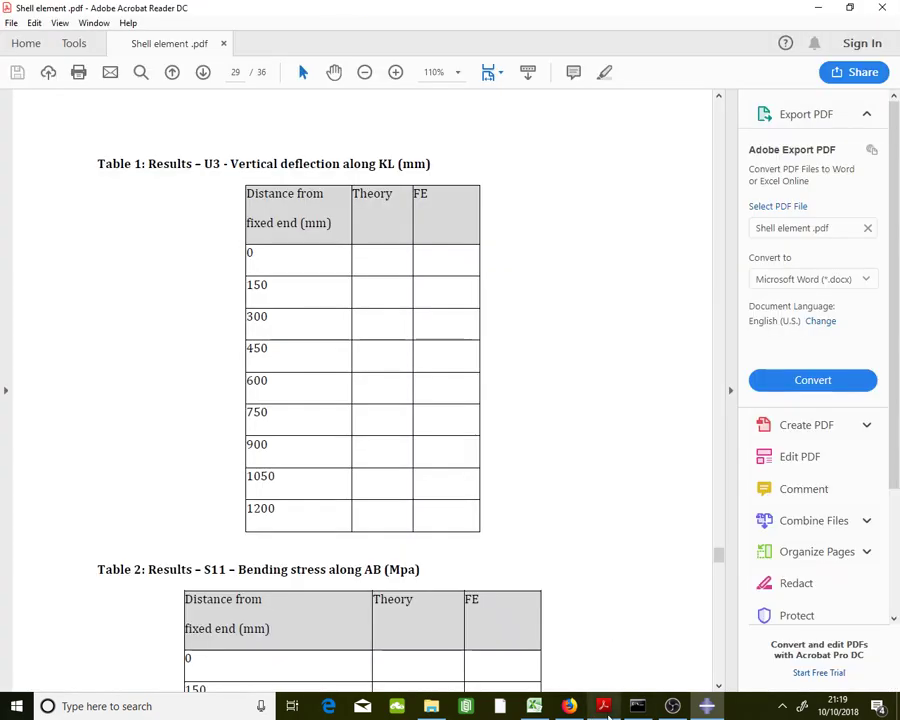
{"action": "left_click_drag", "start_coordinate": [720, 563], "coordinate": [711, 124]}
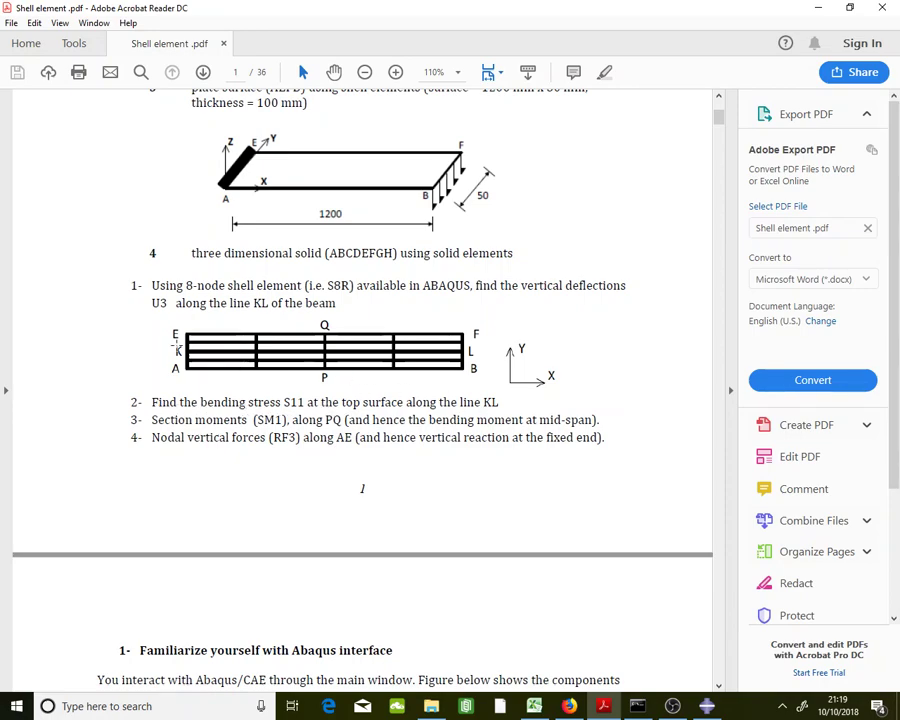
{"action": "double_click", "coordinate": [300, 402]}
{"action": "left_click", "coordinate": [359, 400]}
{"action": "left_click_drag", "start_coordinate": [343, 402], "coordinate": [446, 412]}
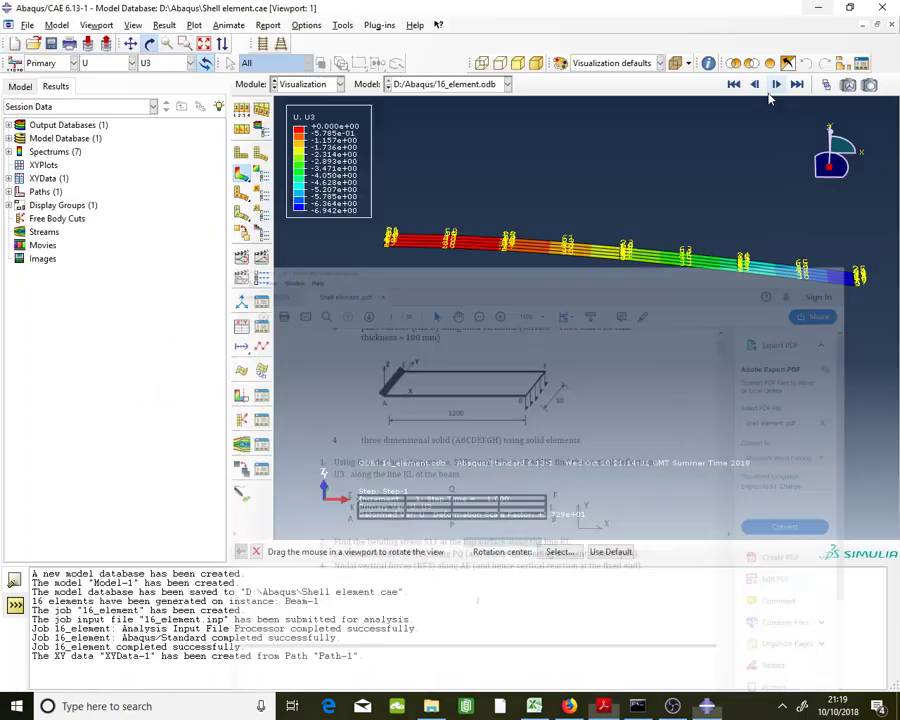
{"action": "left_click", "coordinate": [818, 7]}
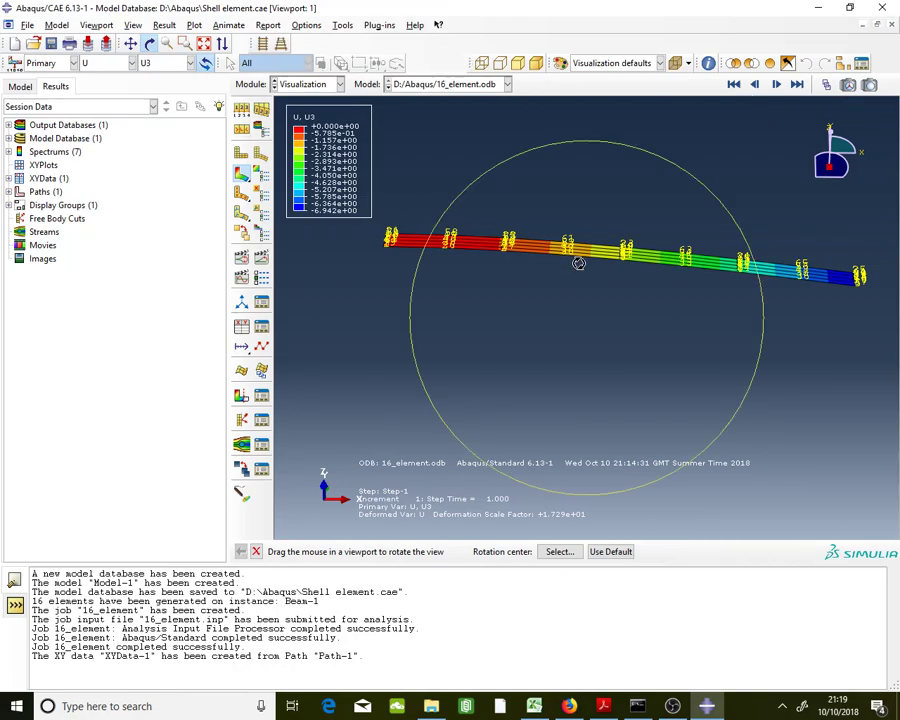
Display the stress output S with component S11 on the contour plot
{"action": "left_click", "coordinate": [108, 65]}
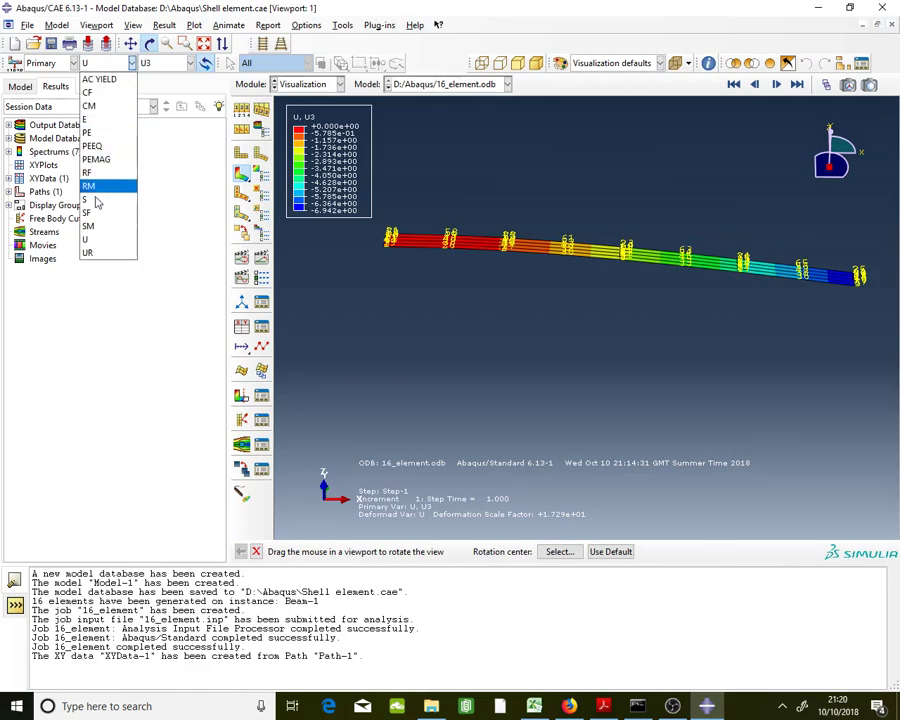
{"action": "left_click", "coordinate": [76, 140]}
{"action": "left_click", "coordinate": [165, 63]}
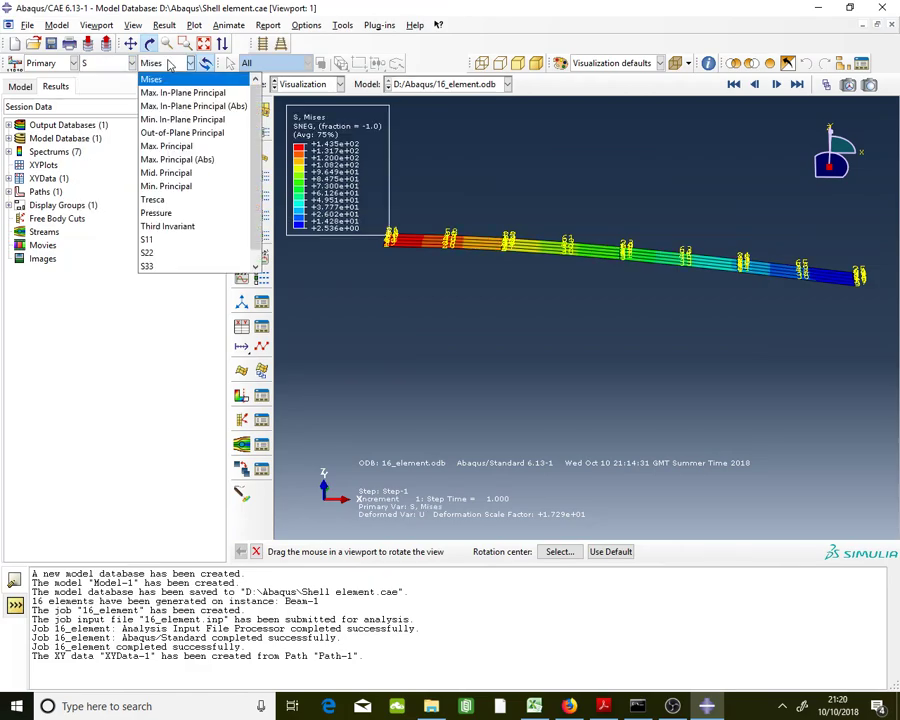
{"action": "left_click", "coordinate": [172, 237]}
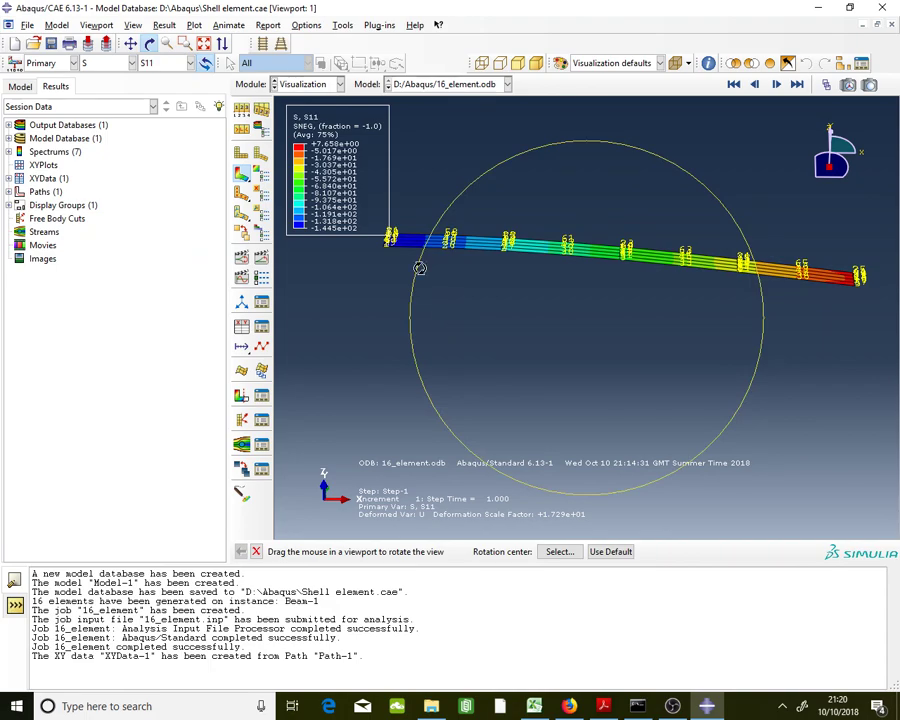
Start creating another XY data set with Path as its source
{"action": "left_click", "coordinate": [342, 25]}
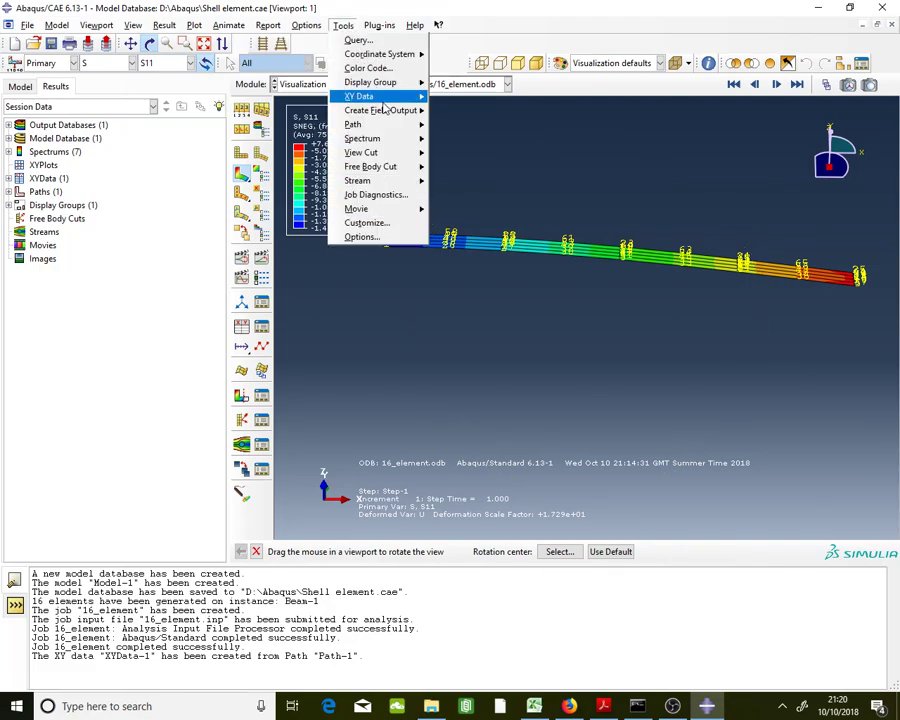
{"action": "mouse_move", "coordinate": [378, 97]}
{"action": "left_click", "coordinate": [463, 97]}
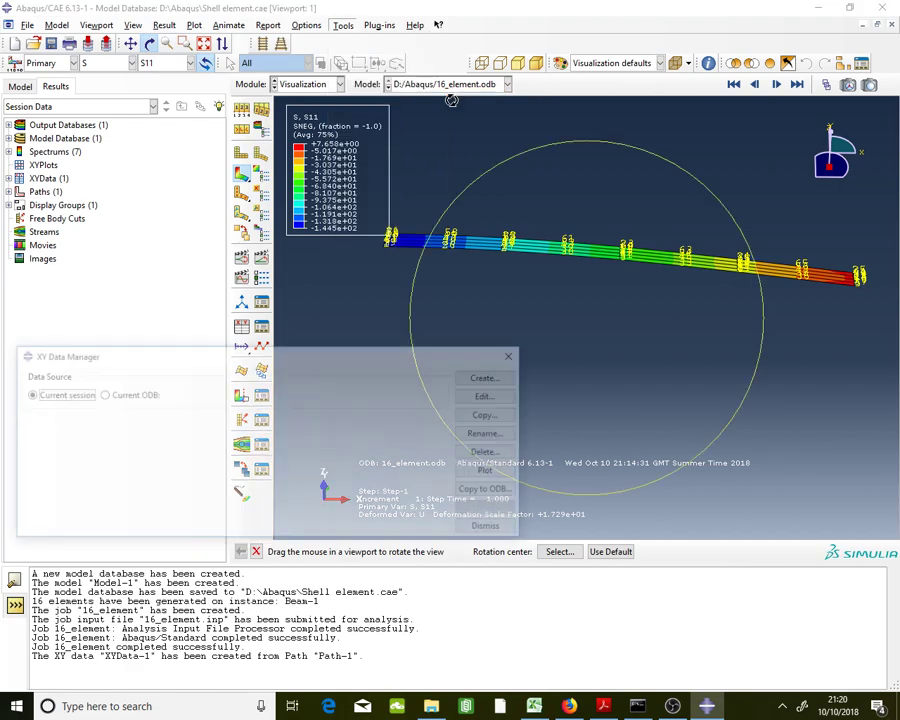
{"action": "left_click", "coordinate": [490, 377]}
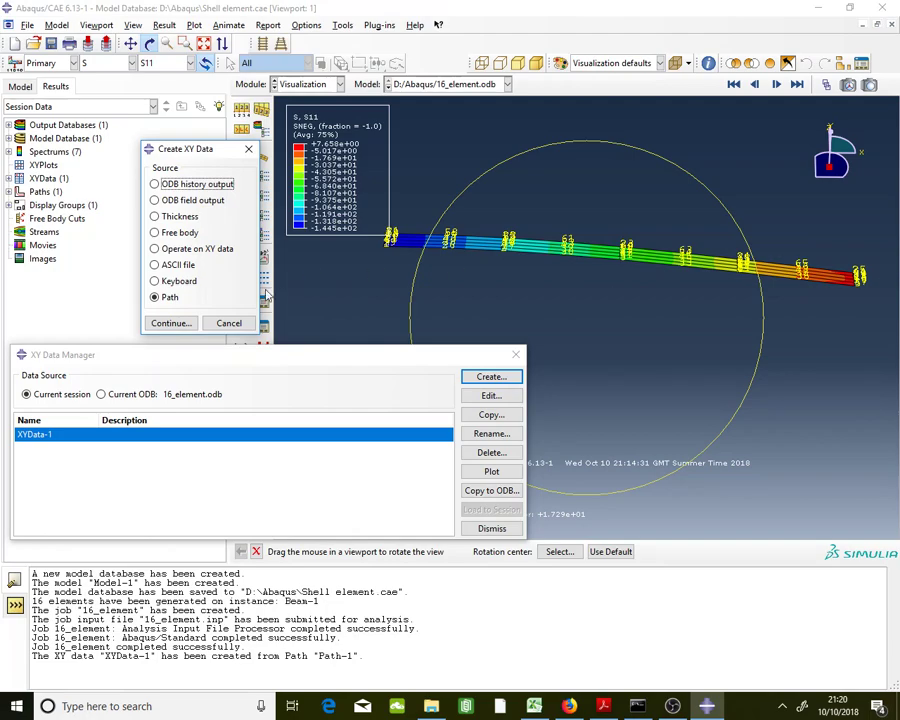
{"action": "left_click", "coordinate": [172, 322]}
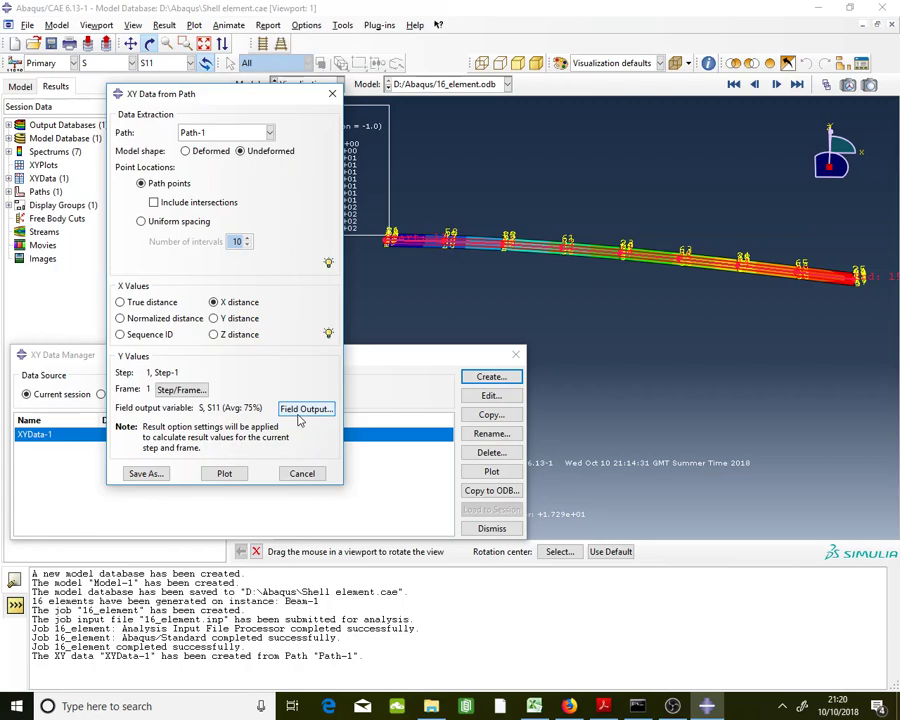
{"action": "left_click_drag", "start_coordinate": [295, 94], "coordinate": [225, 95]}
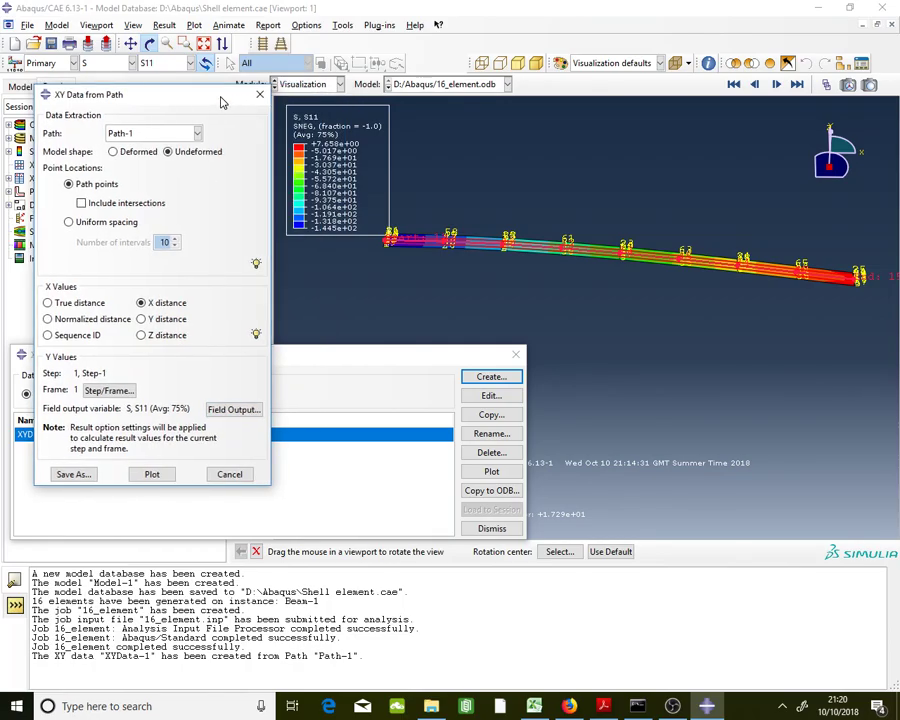
Set the bottom location's section point to SPOS (fraction = 1.0) for the S11 field output and apply the settings
{"action": "left_click", "coordinate": [238, 411]}
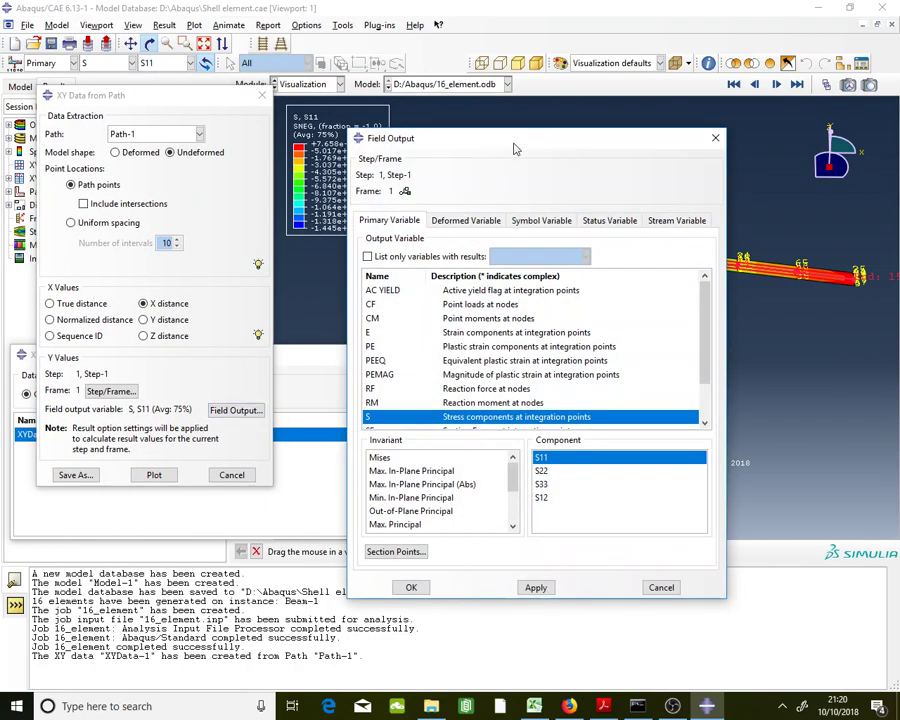
{"action": "left_click_drag", "start_coordinate": [514, 148], "coordinate": [245, 80]}
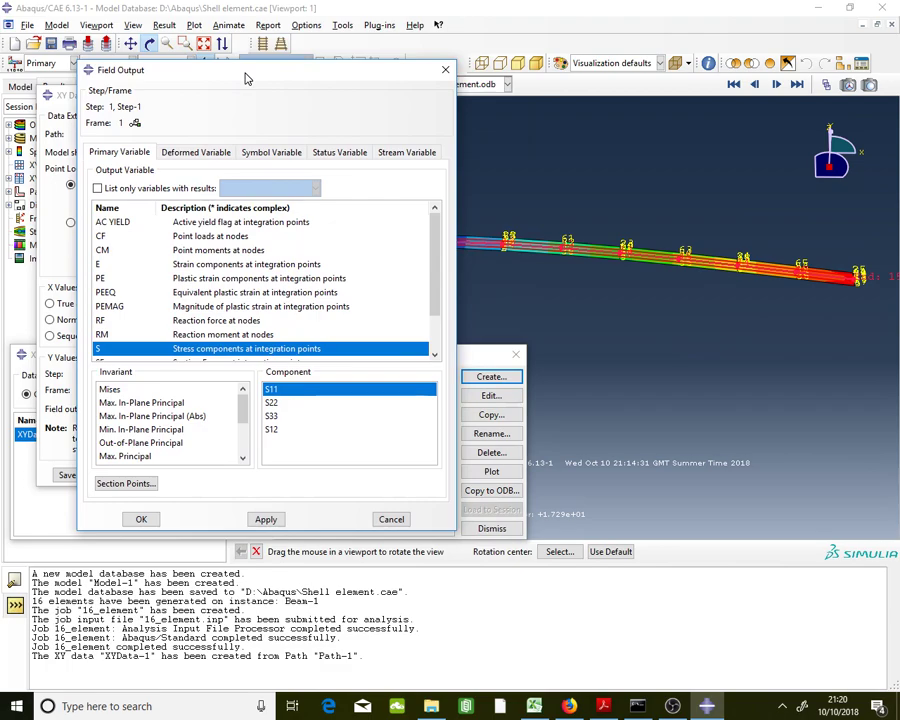
{"action": "left_click", "coordinate": [139, 490]}
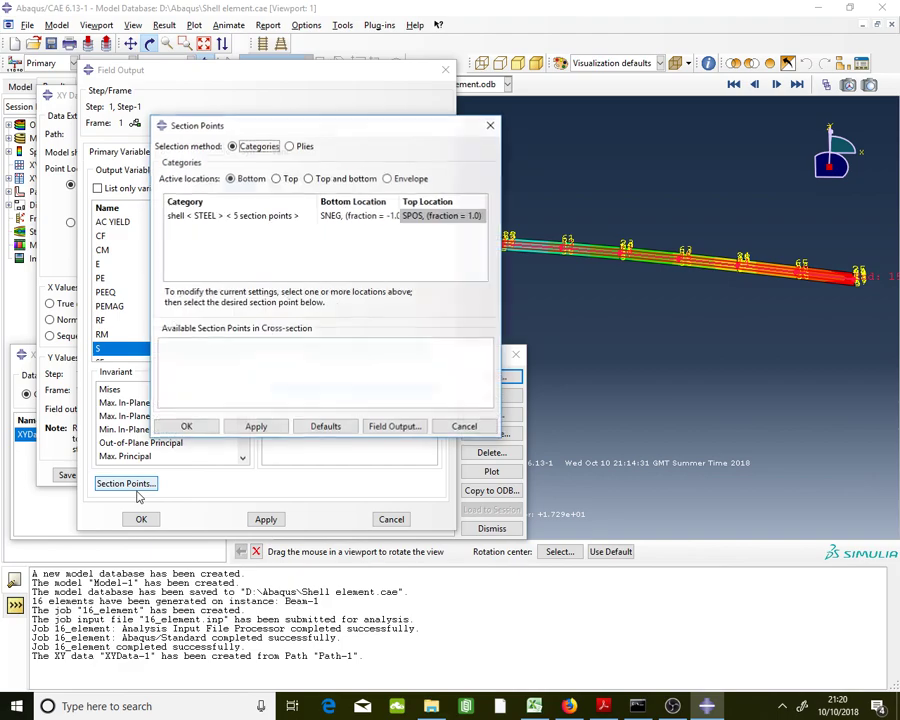
{"action": "left_click", "coordinate": [353, 217]}
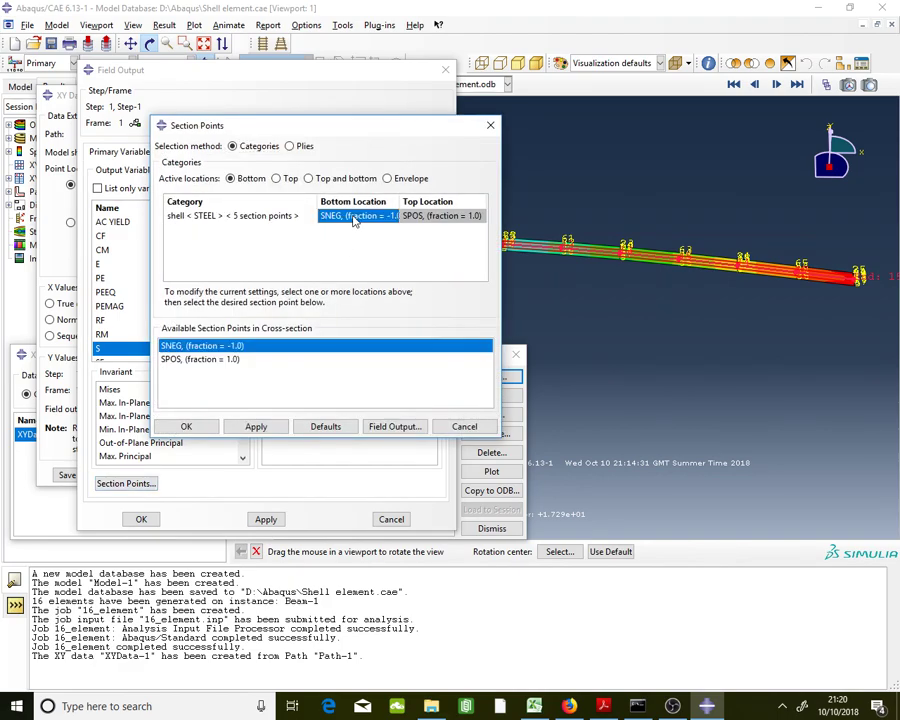
{"action": "left_click", "coordinate": [236, 362]}
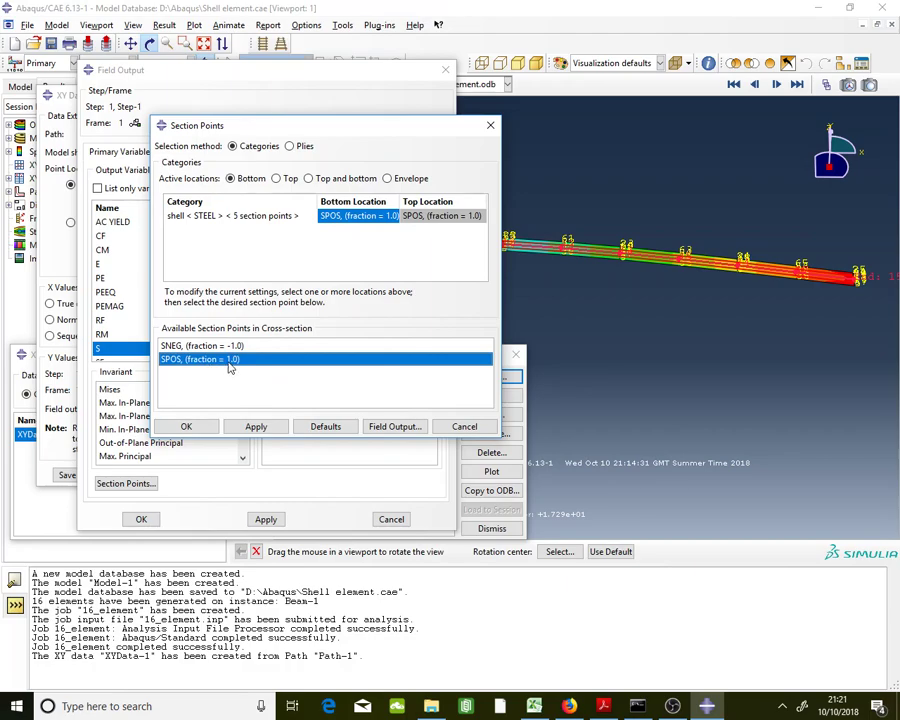
{"action": "left_click", "coordinate": [190, 427]}
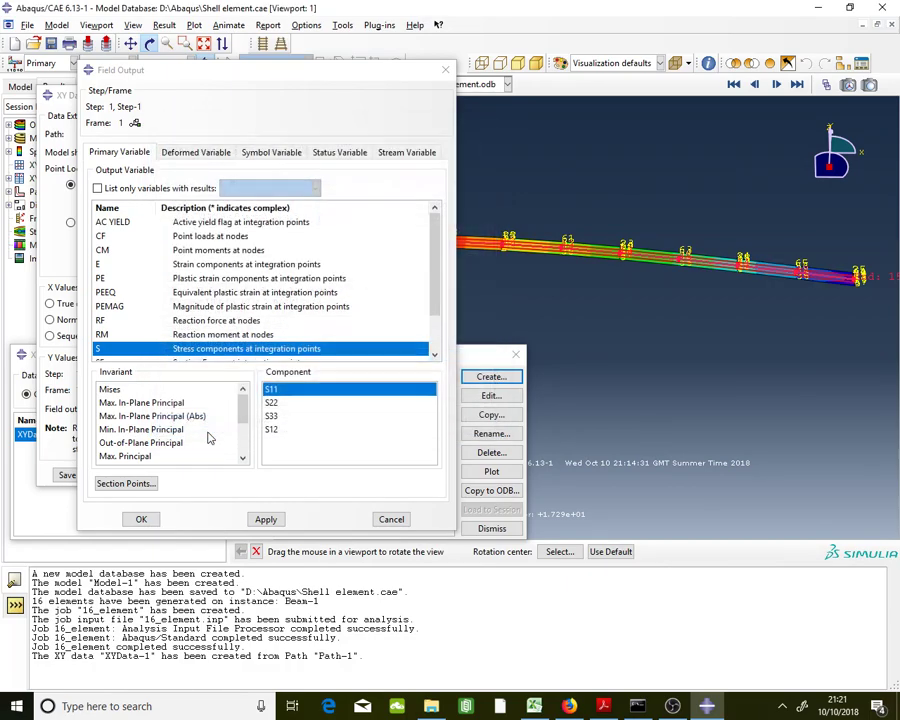
{"action": "left_click", "coordinate": [141, 520]}
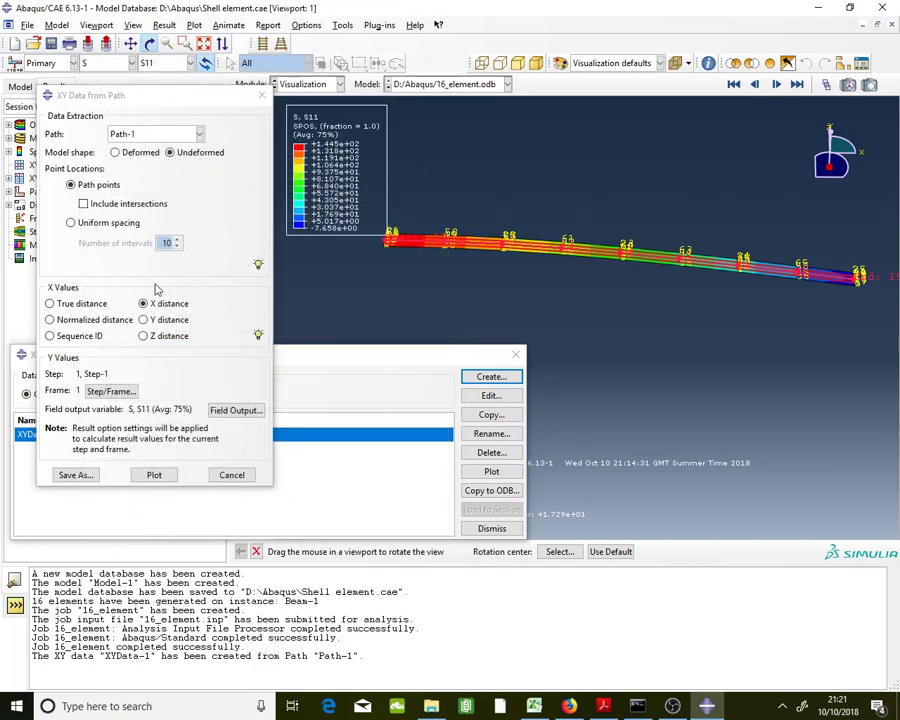
Save the S11 path data under the default name and open its table of distance and stress values
{"action": "left_click", "coordinate": [75, 475]}
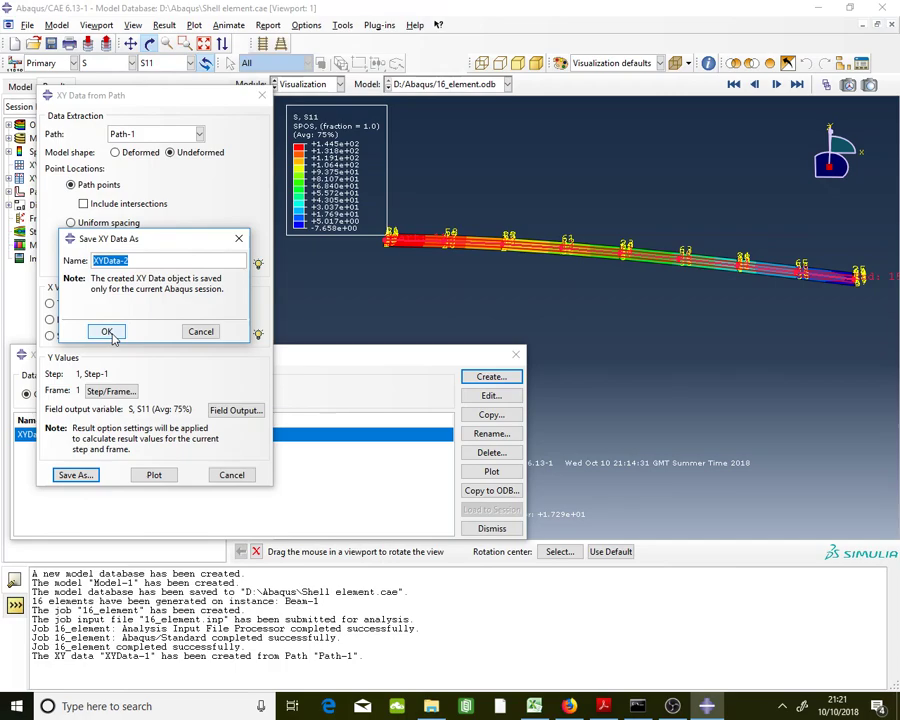
{"action": "left_click", "coordinate": [107, 332]}
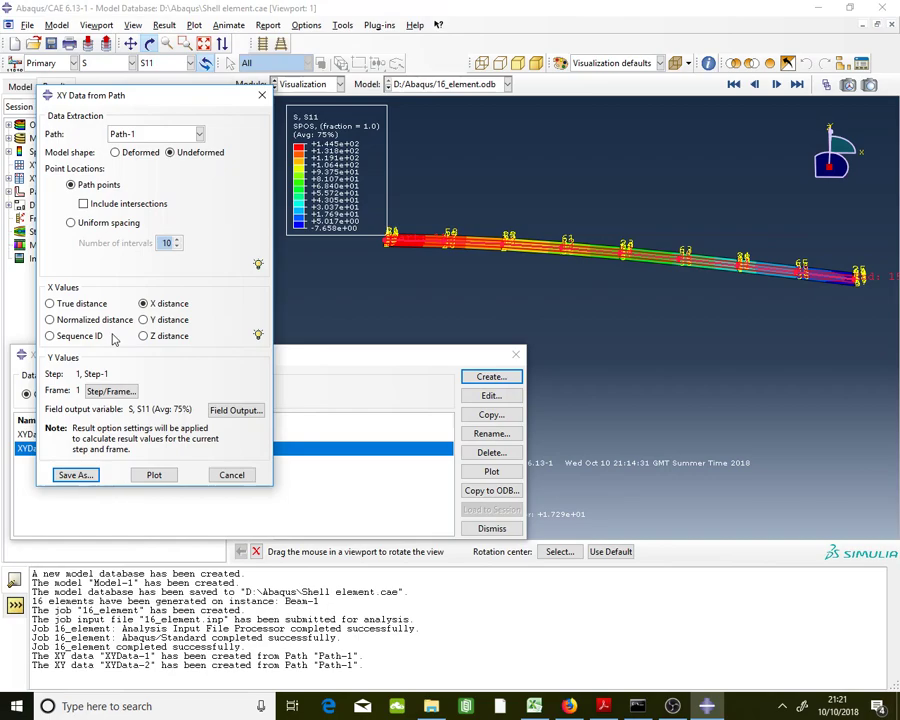
{"action": "left_click", "coordinate": [321, 455]}
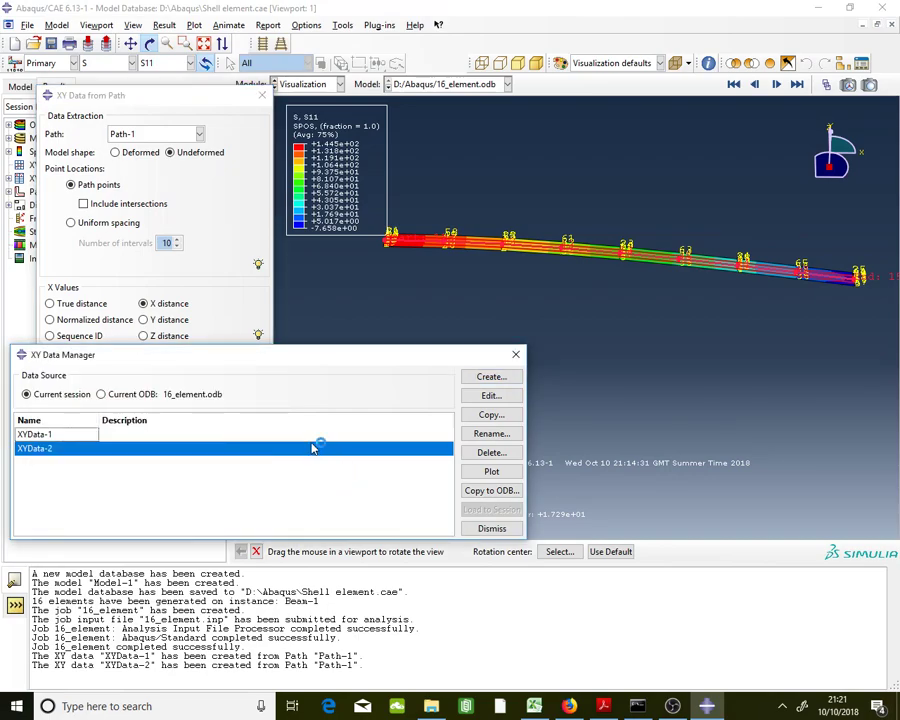
{"action": "double_click", "coordinate": [311, 451]}
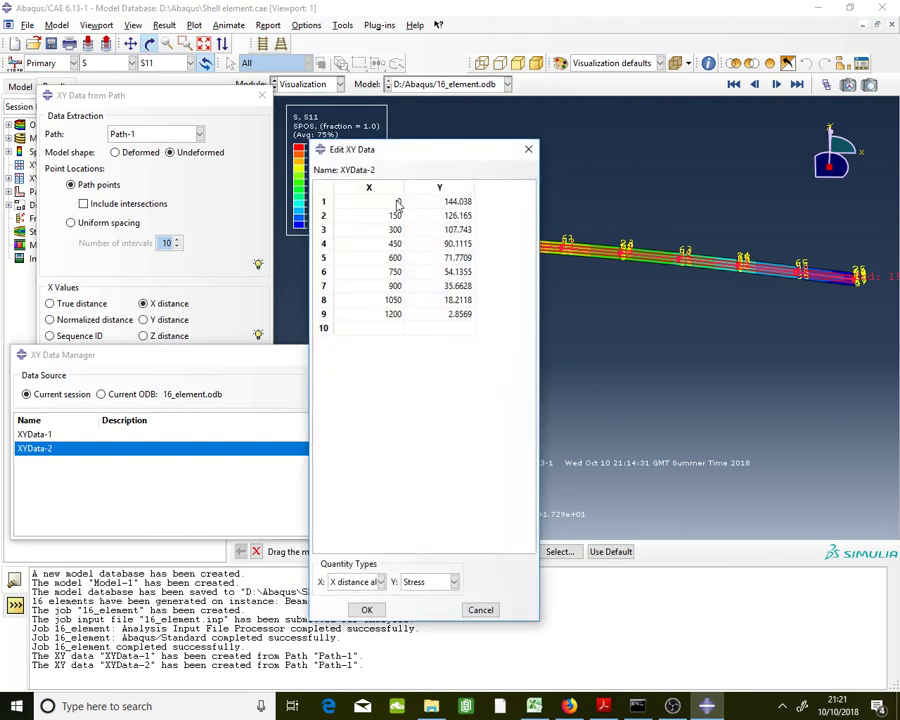
Select the S11 path's distance and stress values, then look up the bending stress results table in the Shell element PDF in Acrobat Reader
{"action": "left_click_drag", "start_coordinate": [398, 202], "coordinate": [437, 317]}
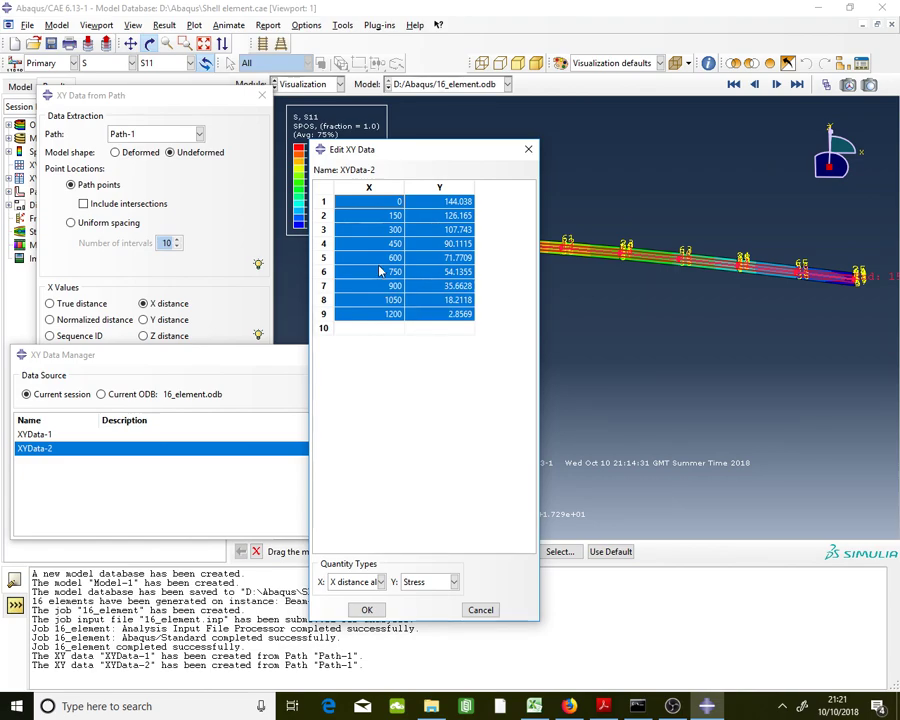
{"action": "left_click", "coordinate": [604, 706]}
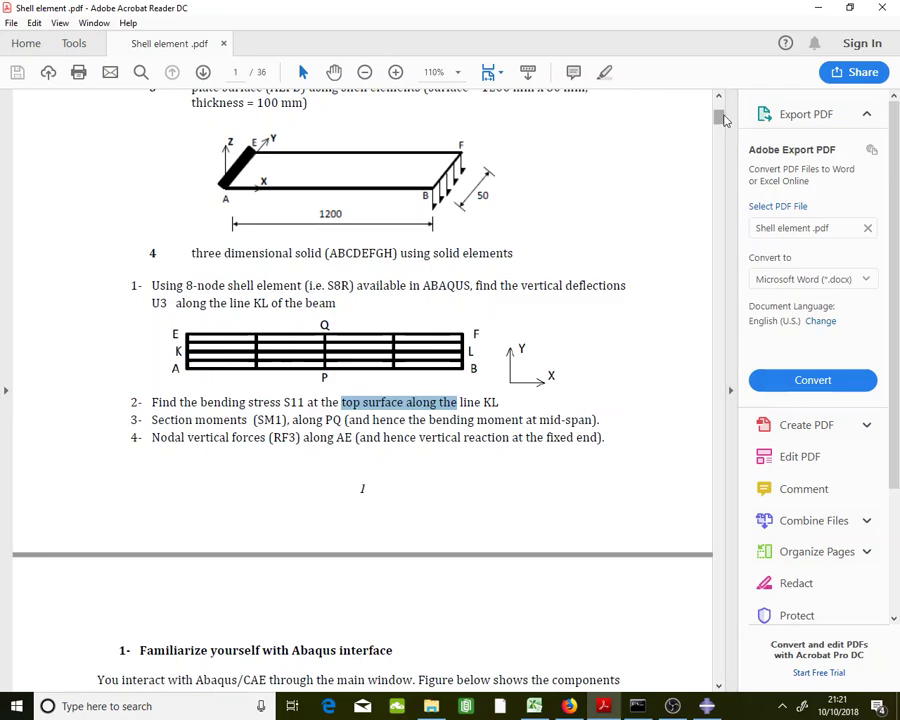
{"action": "left_click_drag", "start_coordinate": [718, 117], "coordinate": [692, 565]}
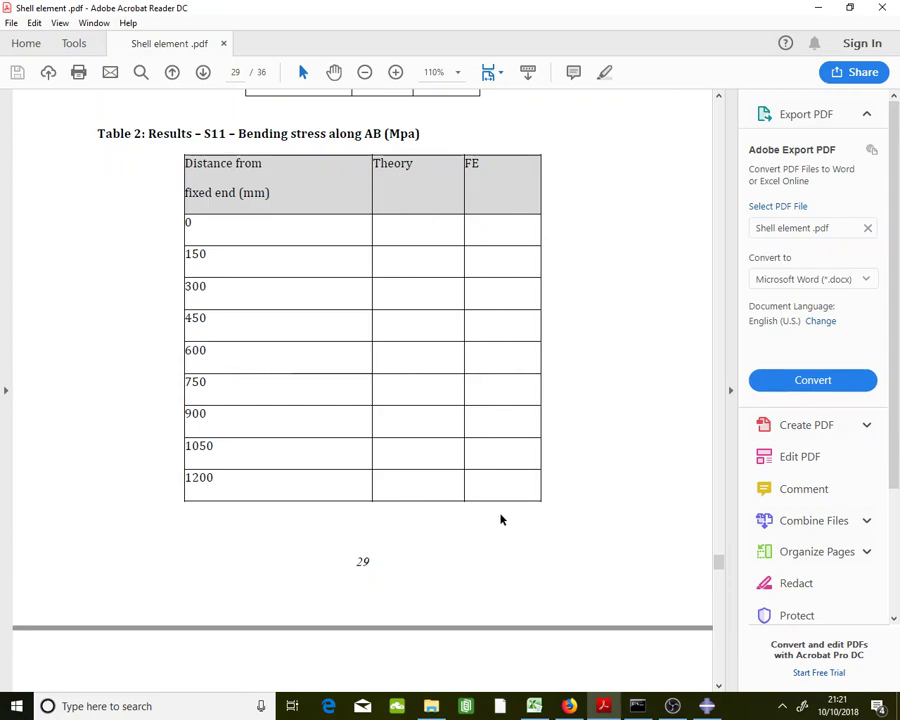
{"action": "scroll", "coordinate": [505, 490], "scroll_direction": "down", "scroll_amount": 5}
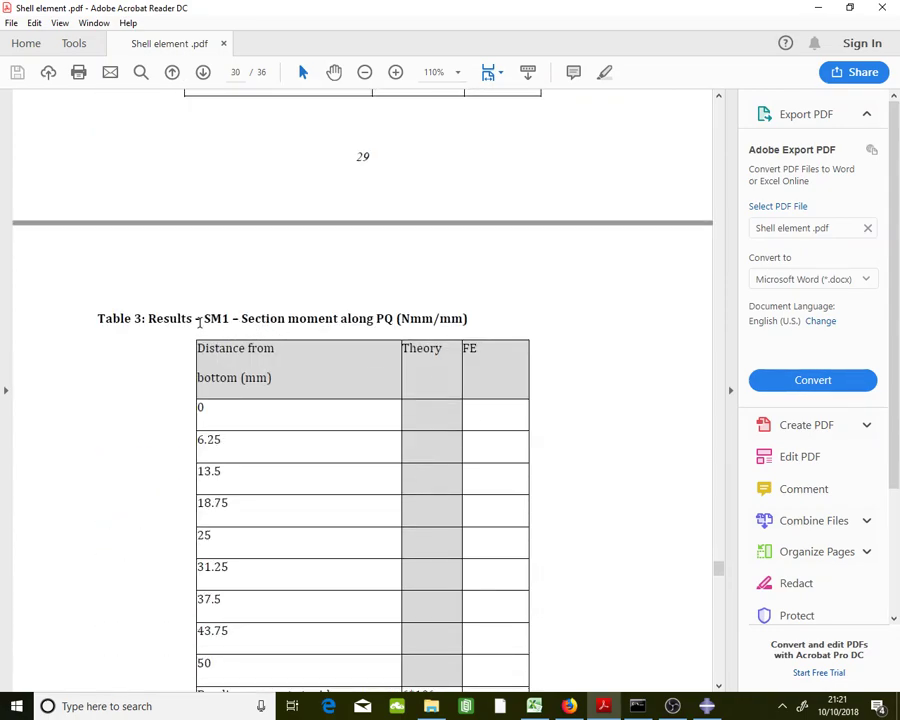
Review the SM1 section moment results table and the assignment's page 1 task for section moments along line PQ
{"action": "left_click_drag", "start_coordinate": [222, 321], "coordinate": [399, 322]}
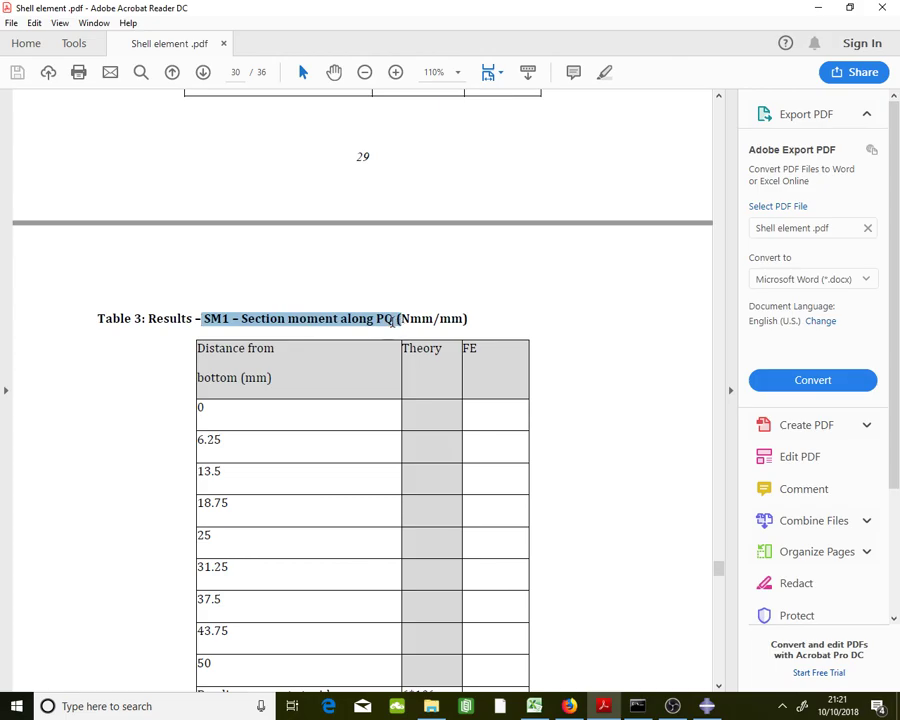
{"action": "left_click", "coordinate": [392, 320]}
{"action": "left_click_drag", "start_coordinate": [717, 568], "coordinate": [717, 112]}
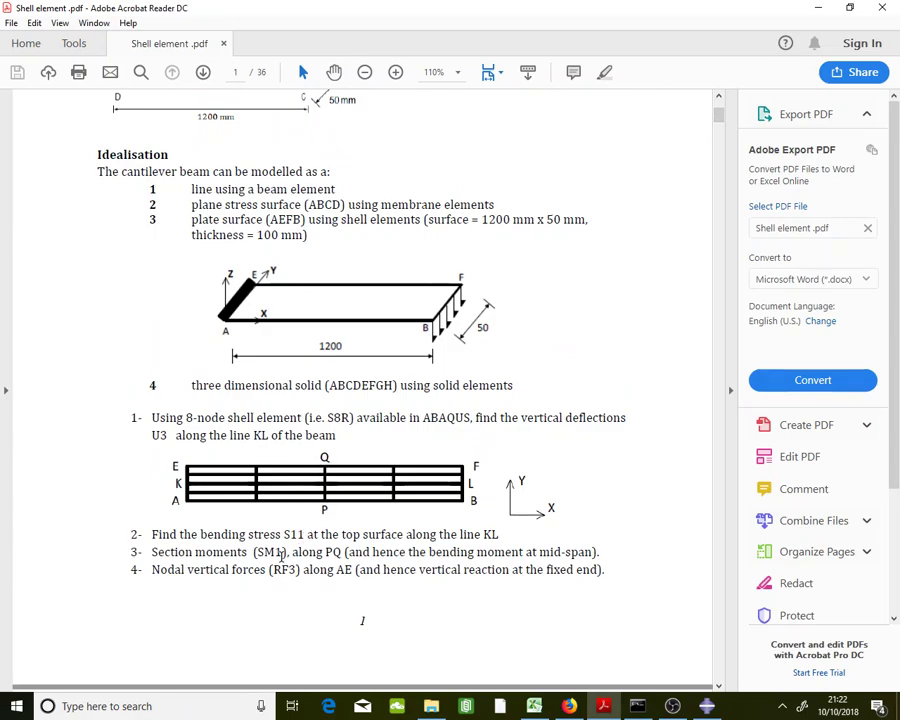
{"action": "mouse_move", "coordinate": [282, 553]}
{"action": "left_mouse_down"}
{"action": "mouse_move", "coordinate": [254, 554]}
{"action": "mouse_move", "coordinate": [278, 549]}
{"action": "left_mouse_up"}
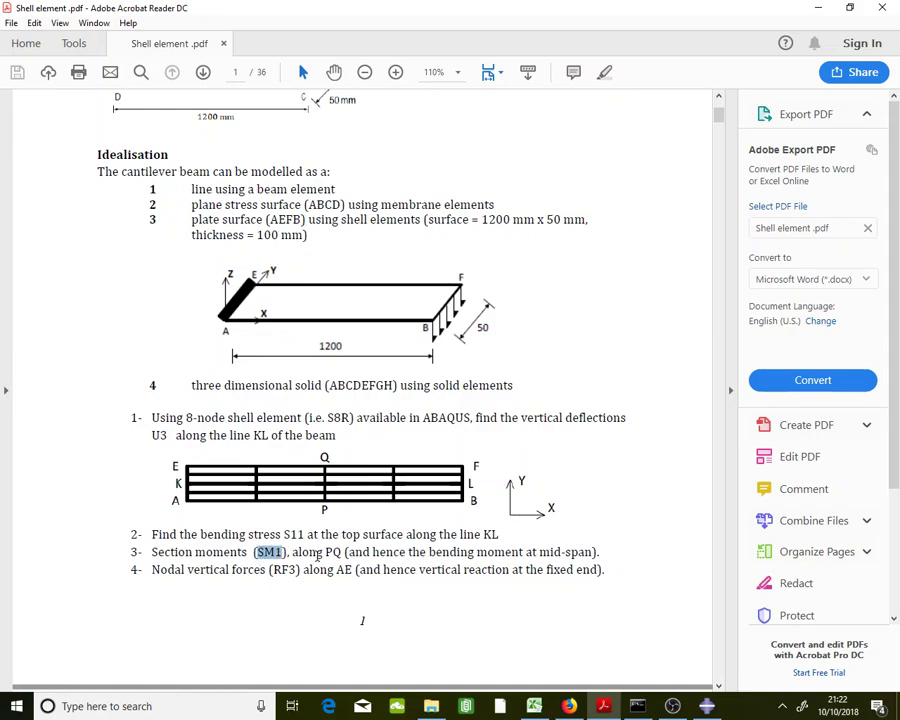
{"action": "left_click", "coordinate": [288, 550]}
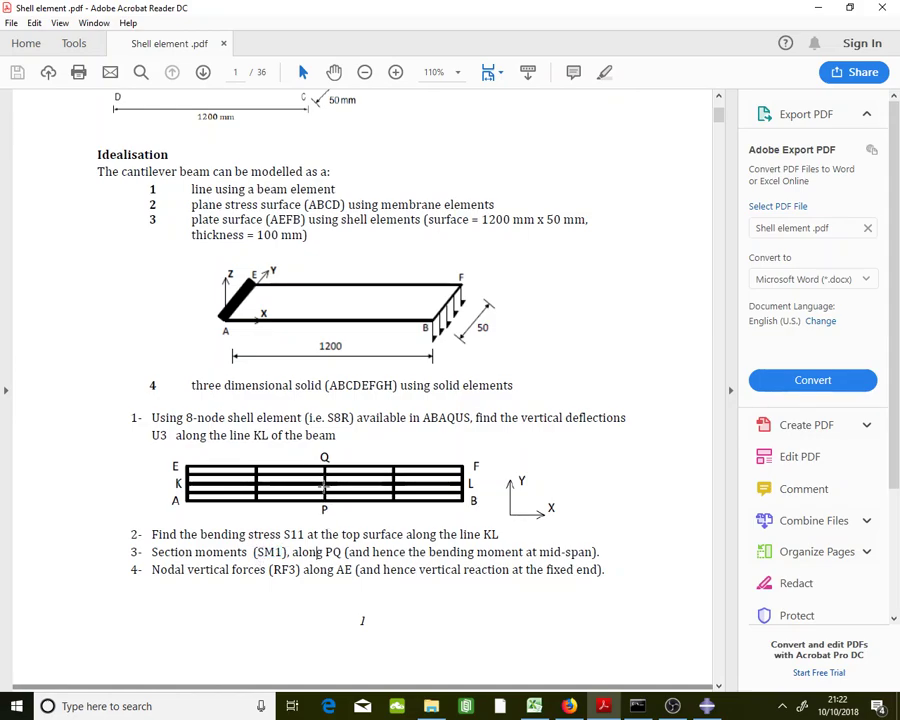
Return to Abaqus/CAE and close the XY data table, the XY data manager and the path extraction dialog
{"action": "left_click", "coordinate": [706, 706]}
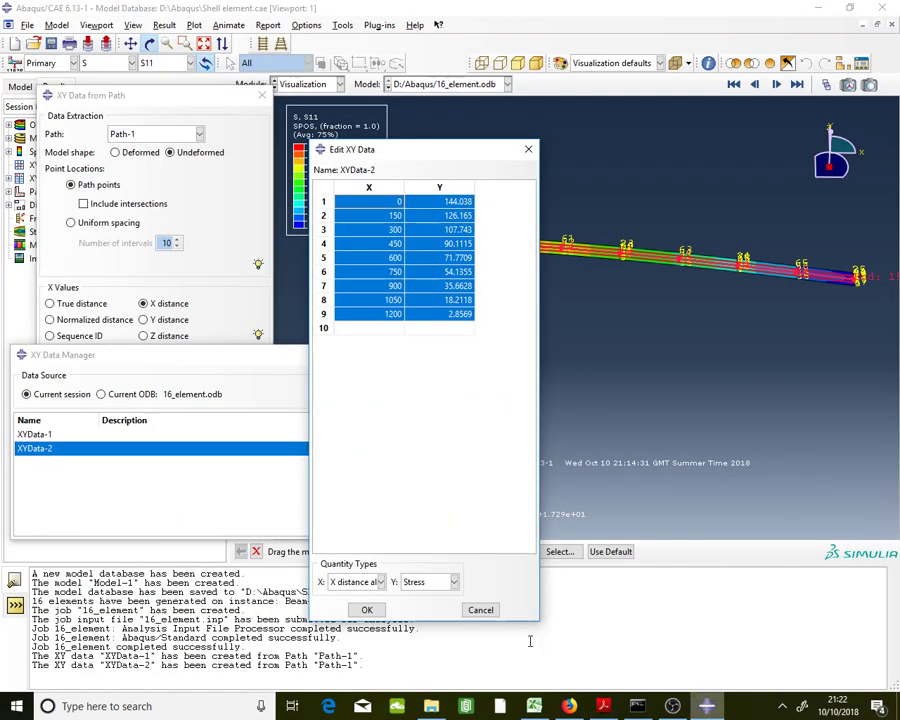
{"action": "left_click", "coordinate": [481, 611]}
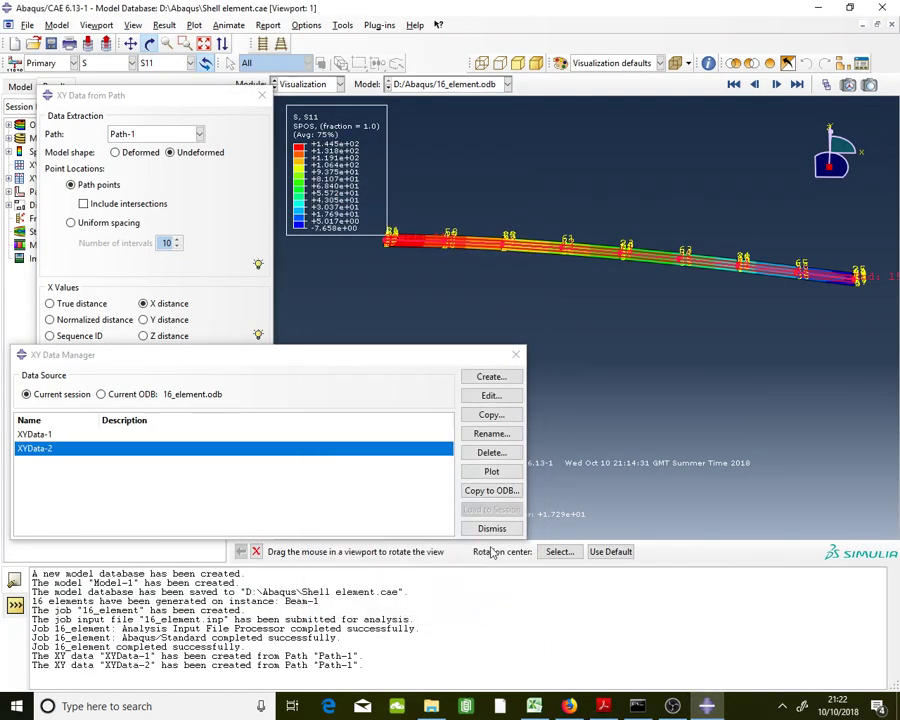
{"action": "left_click", "coordinate": [516, 356]}
{"action": "left_click", "coordinate": [261, 97]}
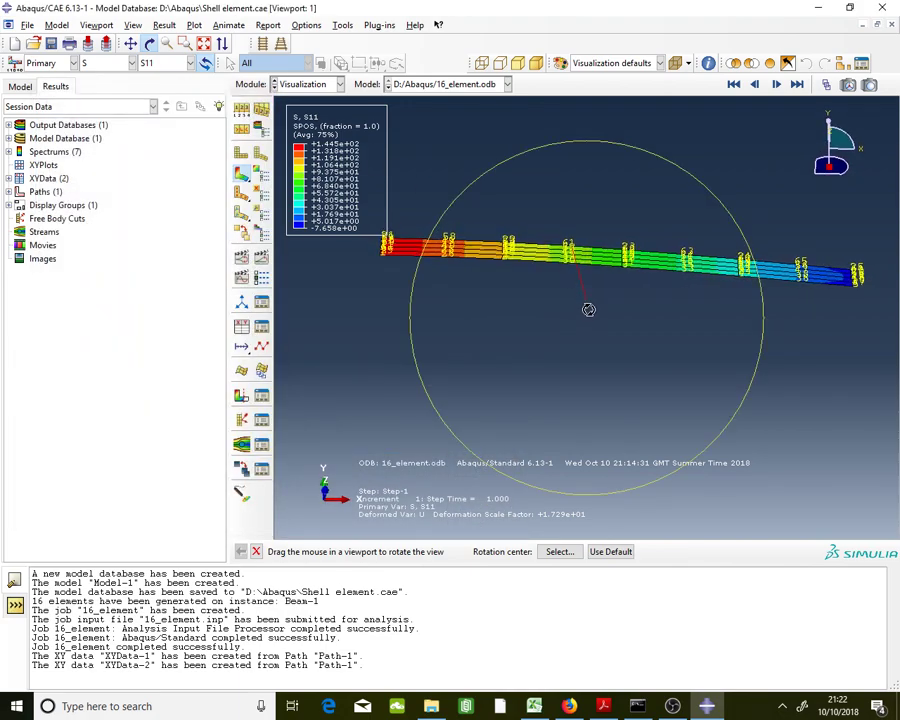
Start a new node list path named Path-2 and begin adding its nodes from the viewport
{"action": "left_click_drag", "start_coordinate": [537, 213], "coordinate": [602, 300]}
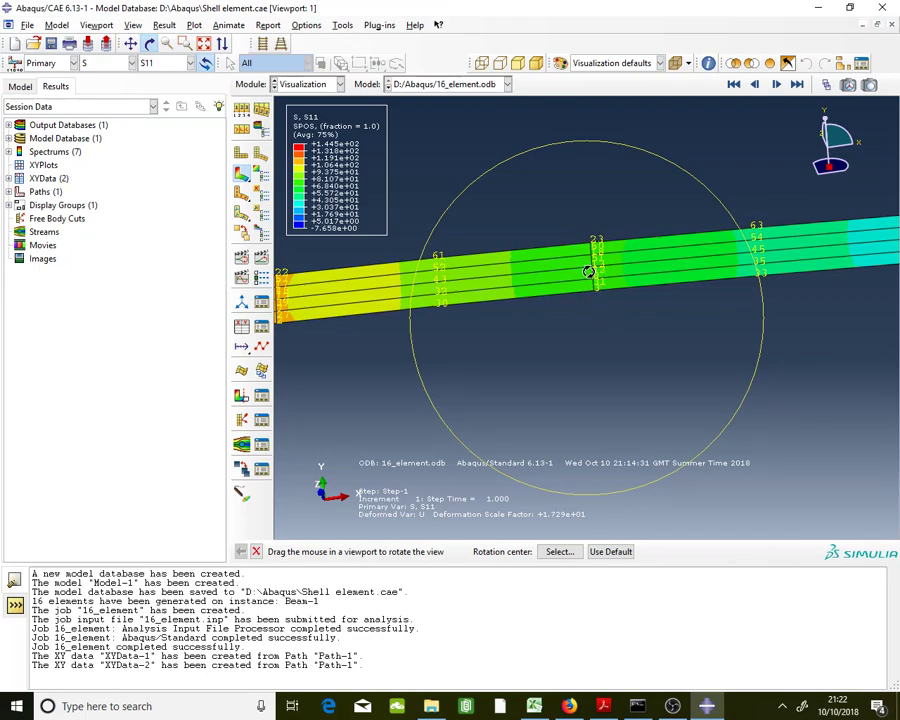
{"action": "left_click", "coordinate": [255, 551]}
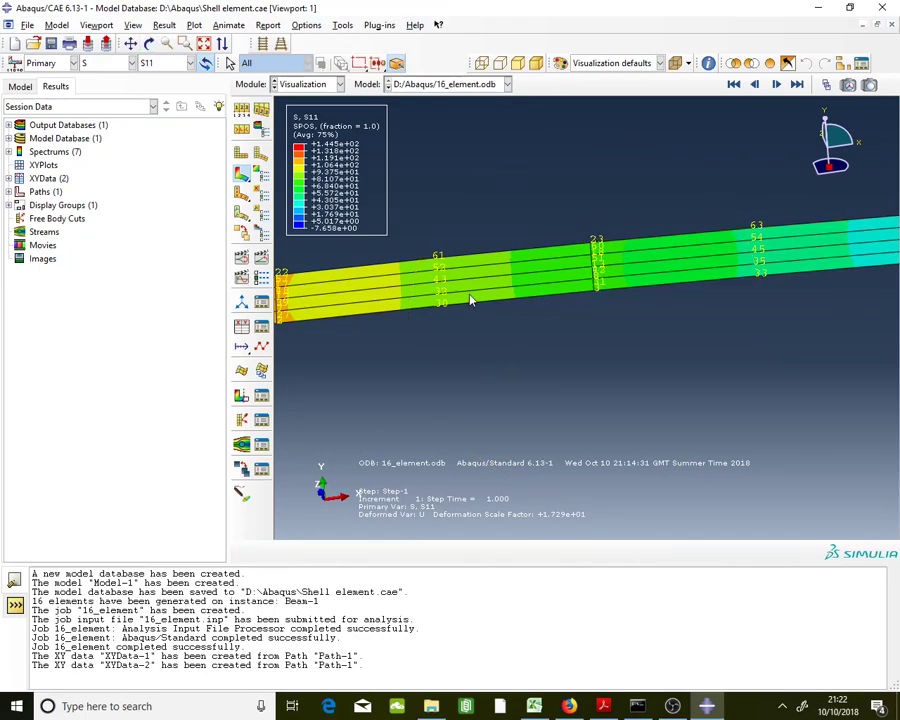
{"action": "left_click", "coordinate": [343, 27]}
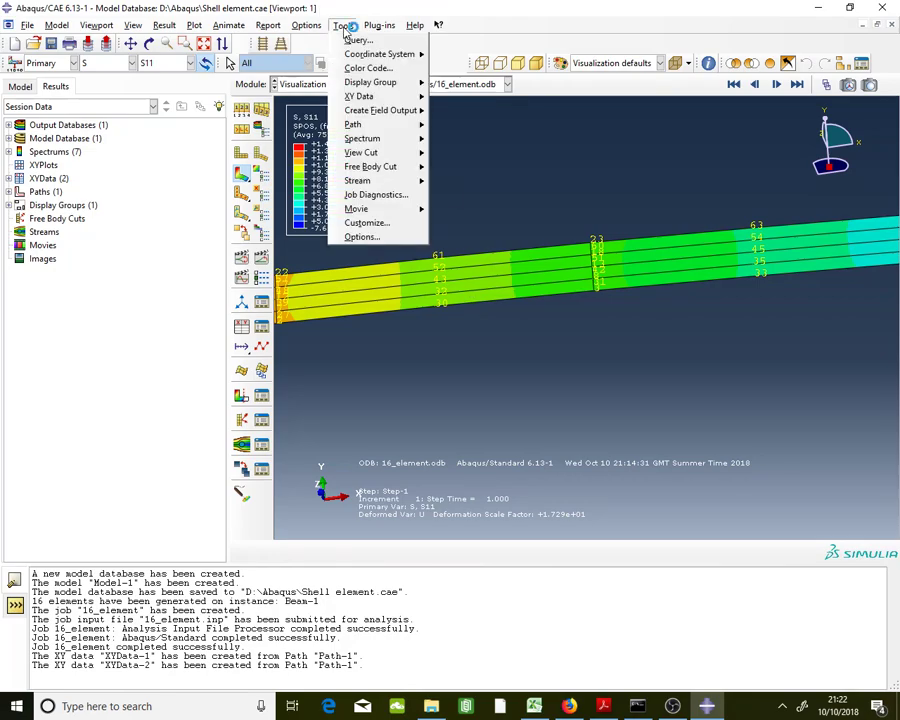
{"action": "mouse_move", "coordinate": [400, 124]}
{"action": "left_click", "coordinate": [458, 125]}
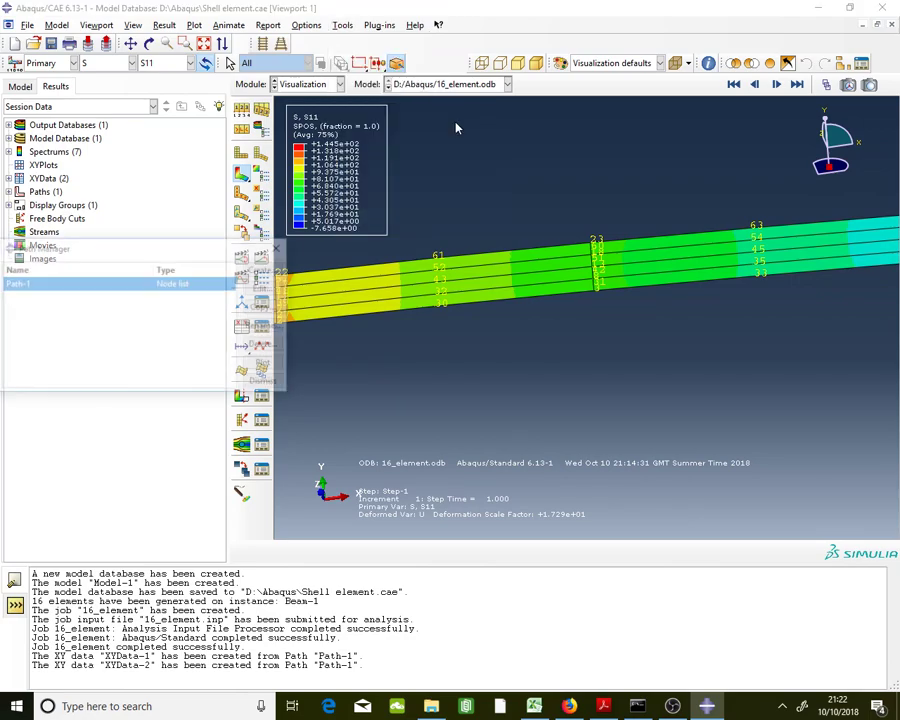
{"action": "left_click", "coordinate": [264, 268]}
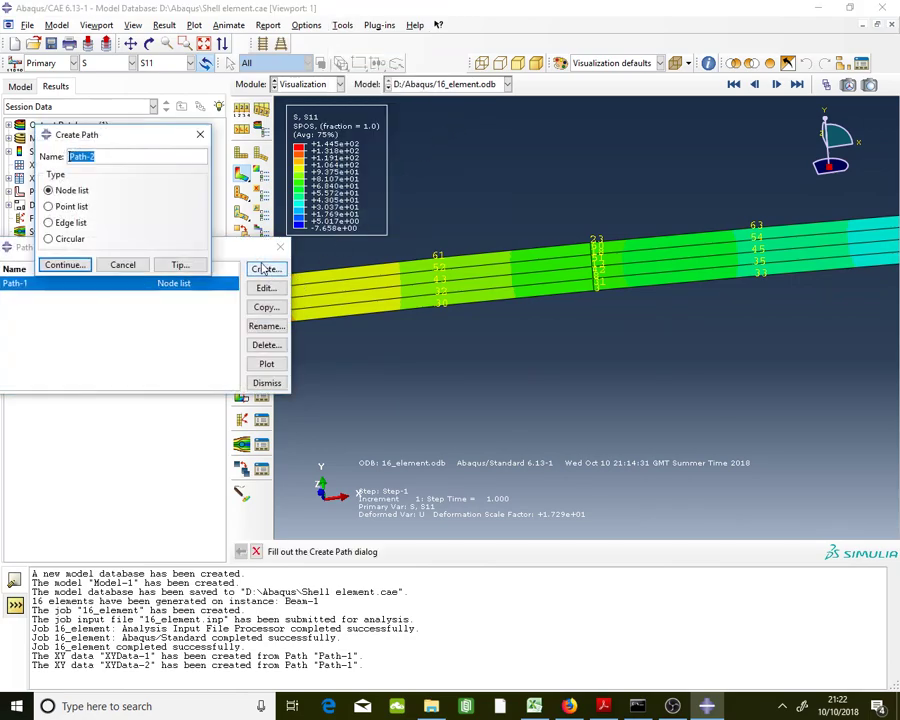
{"action": "left_click", "coordinate": [62, 265]}
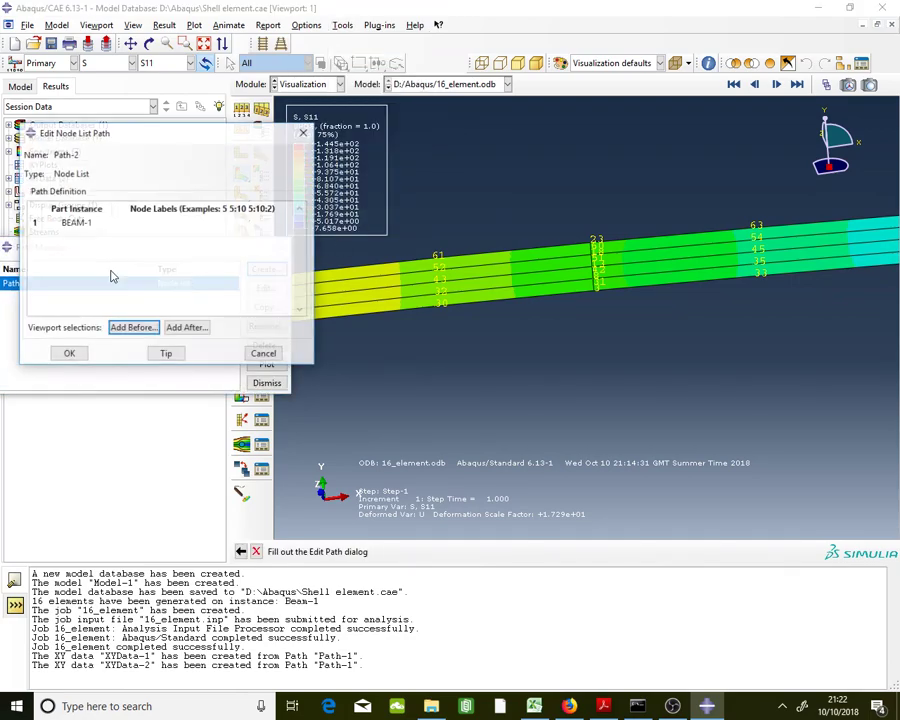
{"action": "left_click", "coordinate": [190, 328]}
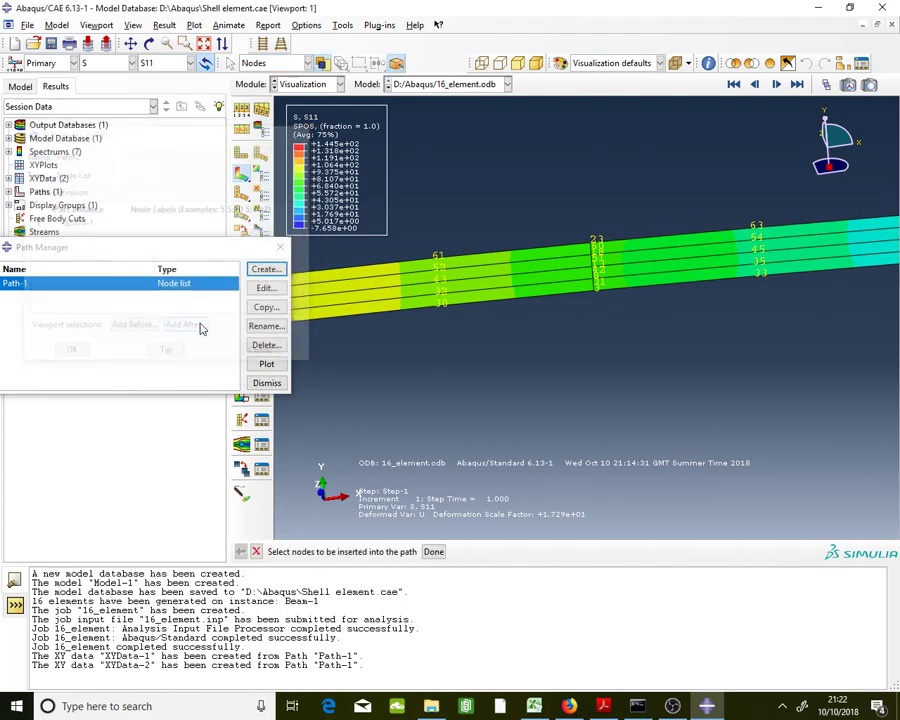
Add the mid-span nodes 23, 60, 18, 51, 13, 42, 8, 31 and 3 in order to Path-2 and confirm the path
{"action": "scroll", "coordinate": [596, 257], "scroll_direction": "up", "scroll_amount": 1}
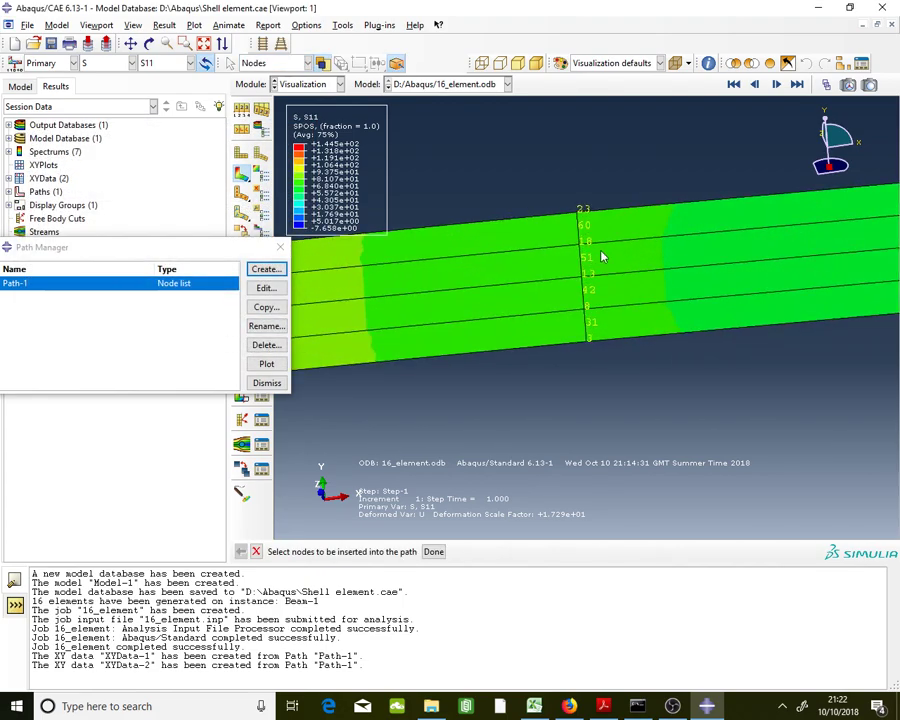
{"action": "left_click", "coordinate": [578, 212]}
{"action": "left_click", "coordinate": [580, 230]}
{"action": "left_click", "coordinate": [579, 244]}
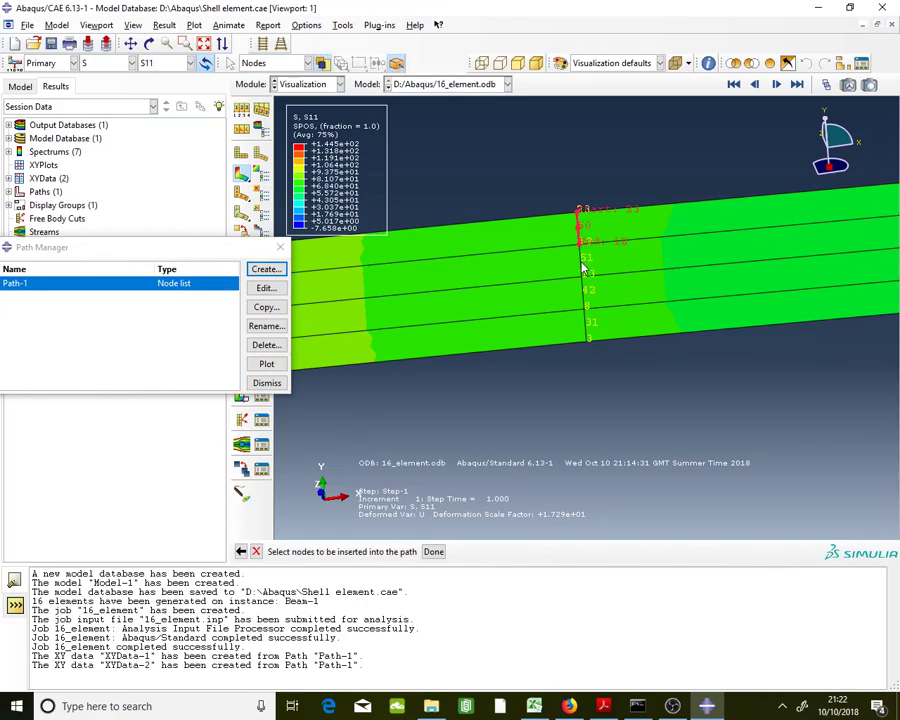
{"action": "left_click", "coordinate": [580, 260]}
{"action": "left_click", "coordinate": [580, 274]}
{"action": "left_click", "coordinate": [586, 296]}
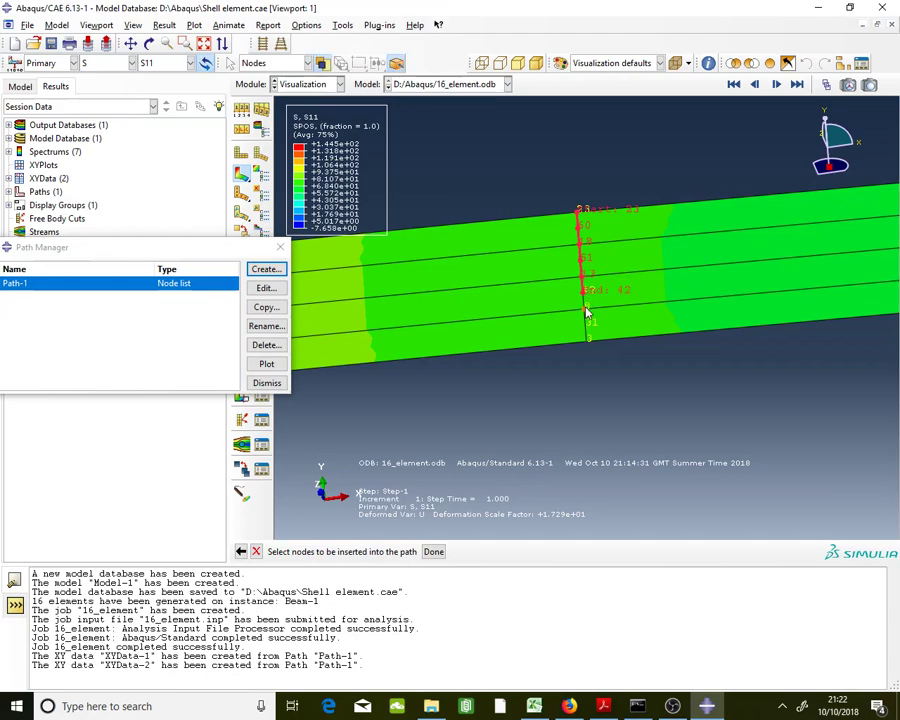
{"action": "left_click", "coordinate": [586, 310]}
{"action": "left_click", "coordinate": [586, 324]}
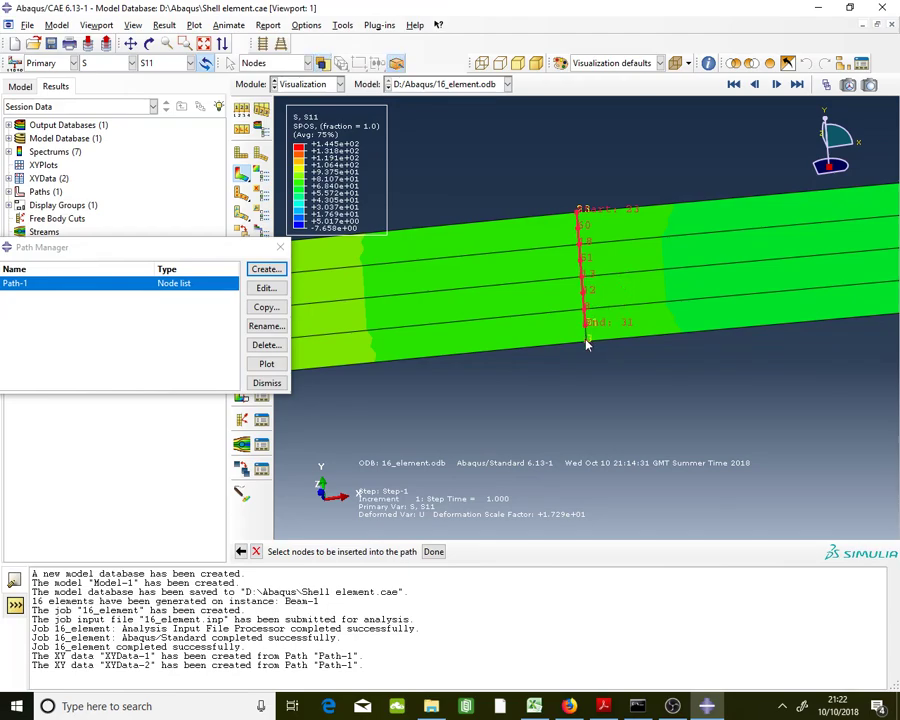
{"action": "left_click", "coordinate": [433, 551]}
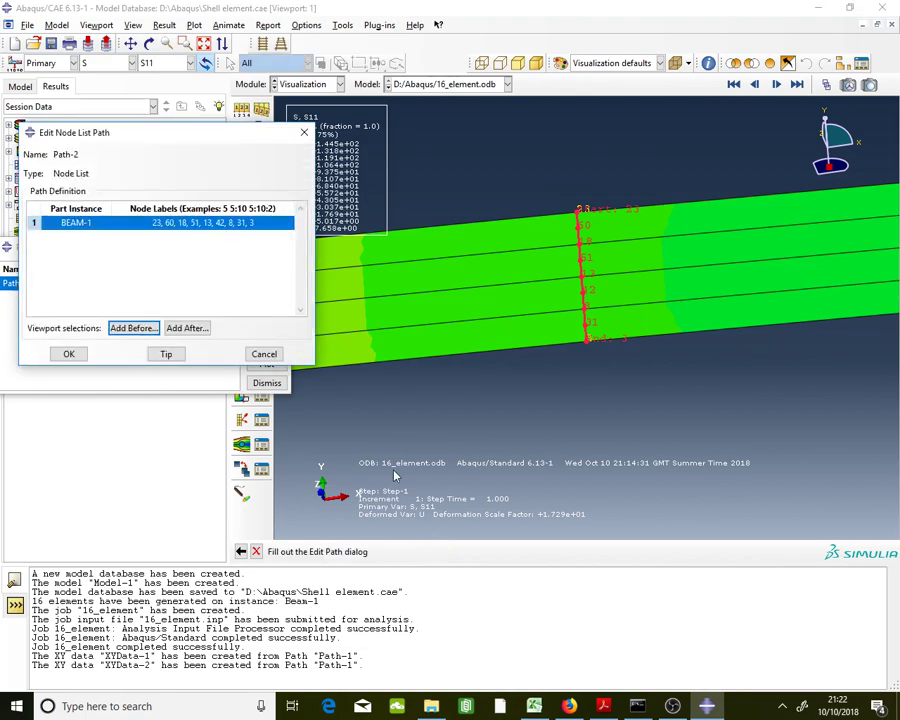
{"action": "left_click", "coordinate": [64, 354]}
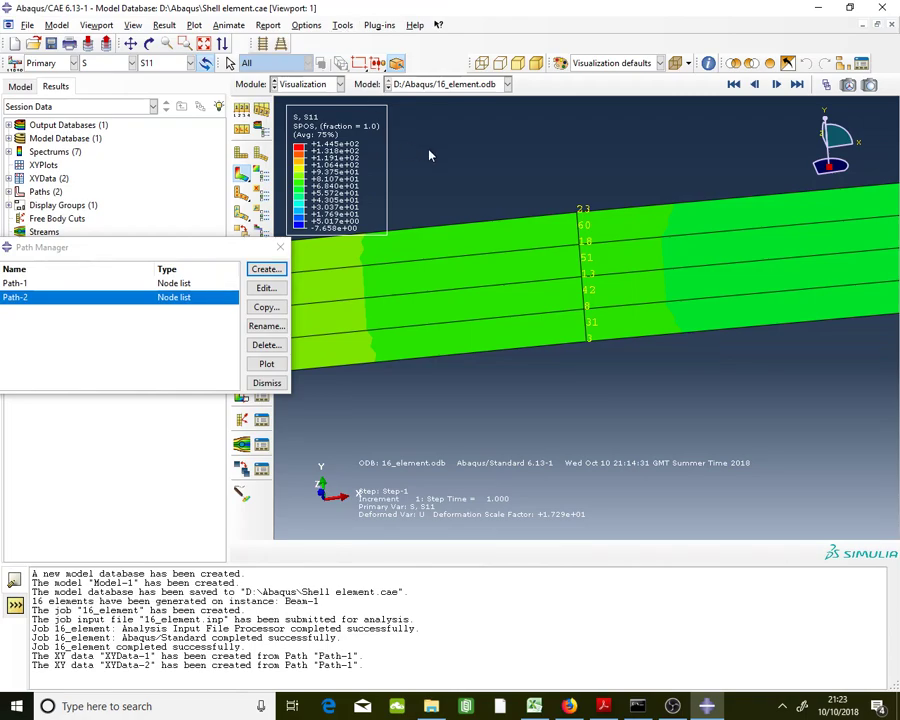
Display the section moment output SM with component SM1 on the contour plot
{"action": "left_click", "coordinate": [123, 65]}
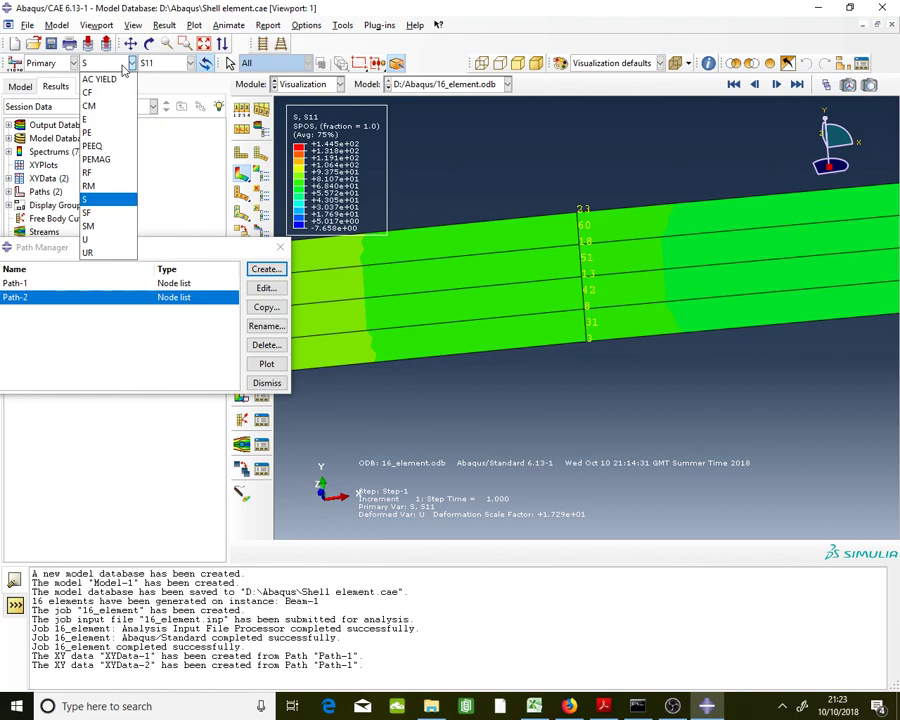
{"action": "left_click", "coordinate": [101, 232]}
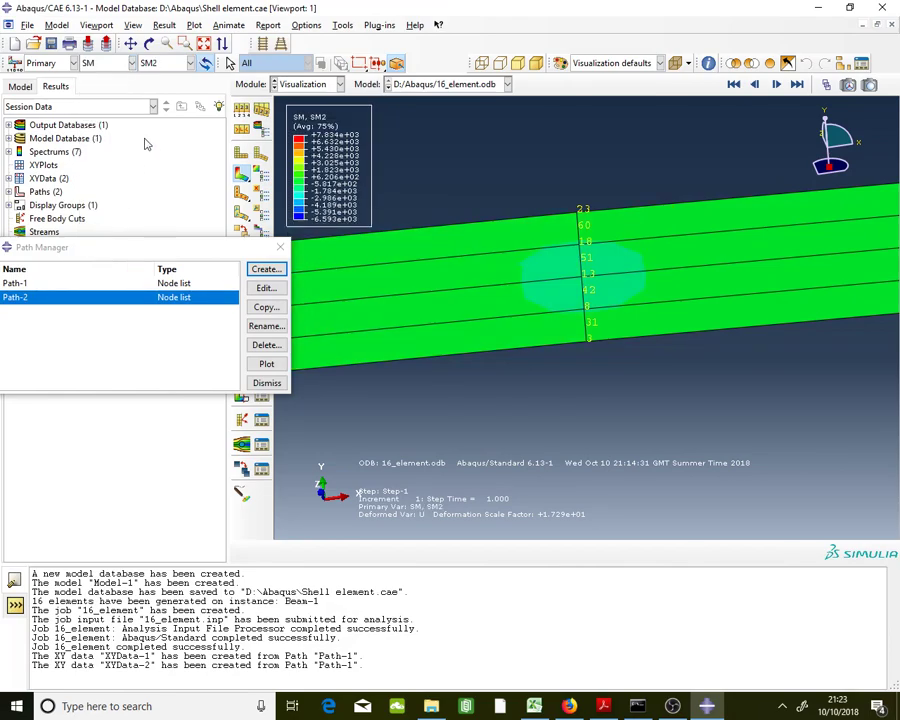
{"action": "left_click", "coordinate": [173, 66]}
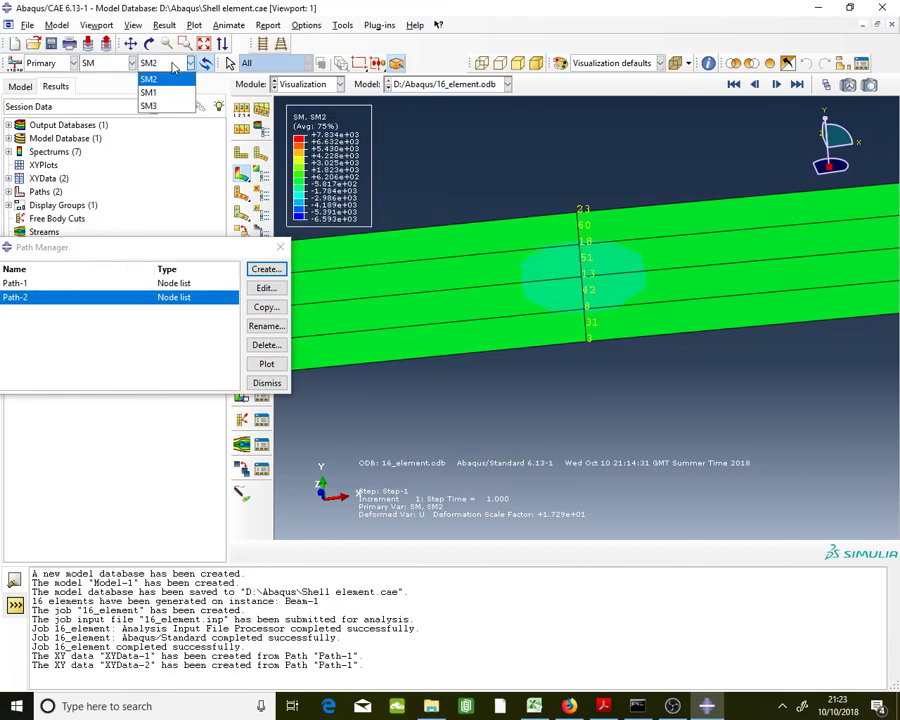
{"action": "left_click", "coordinate": [169, 93]}
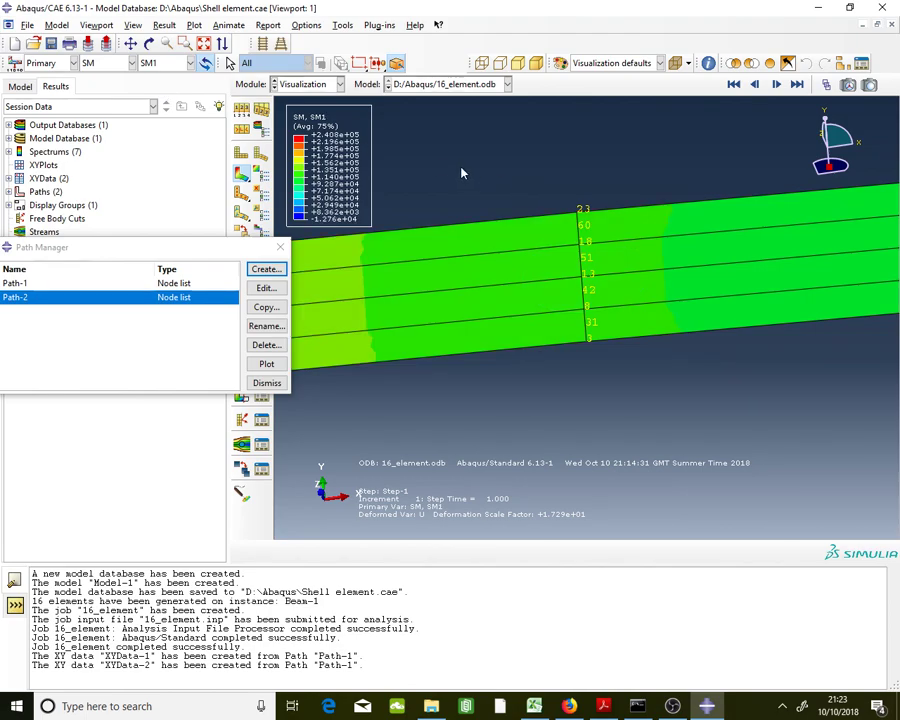
Start another XY data set sourced from a path, choose Path-2 and use Y distance for the X values
{"action": "left_click", "coordinate": [343, 25]}
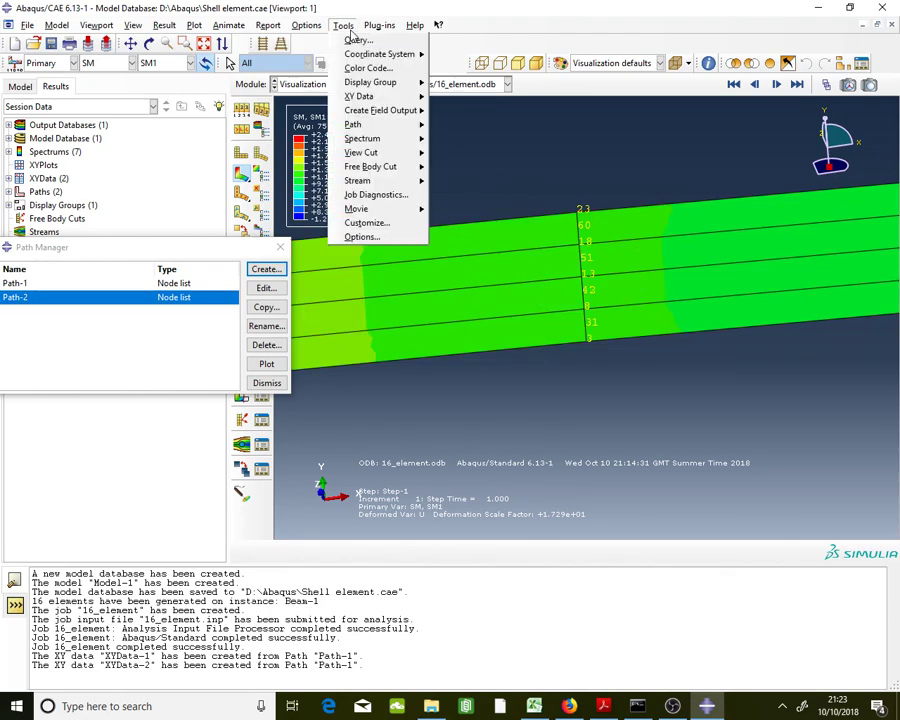
{"action": "mouse_move", "coordinate": [372, 97]}
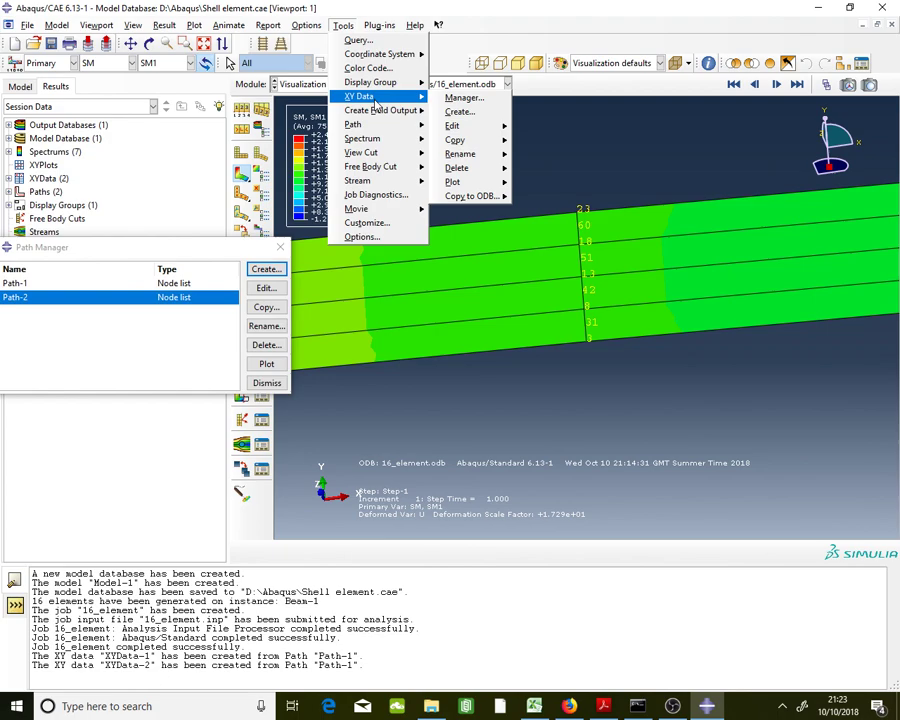
{"action": "left_click", "coordinate": [463, 99]}
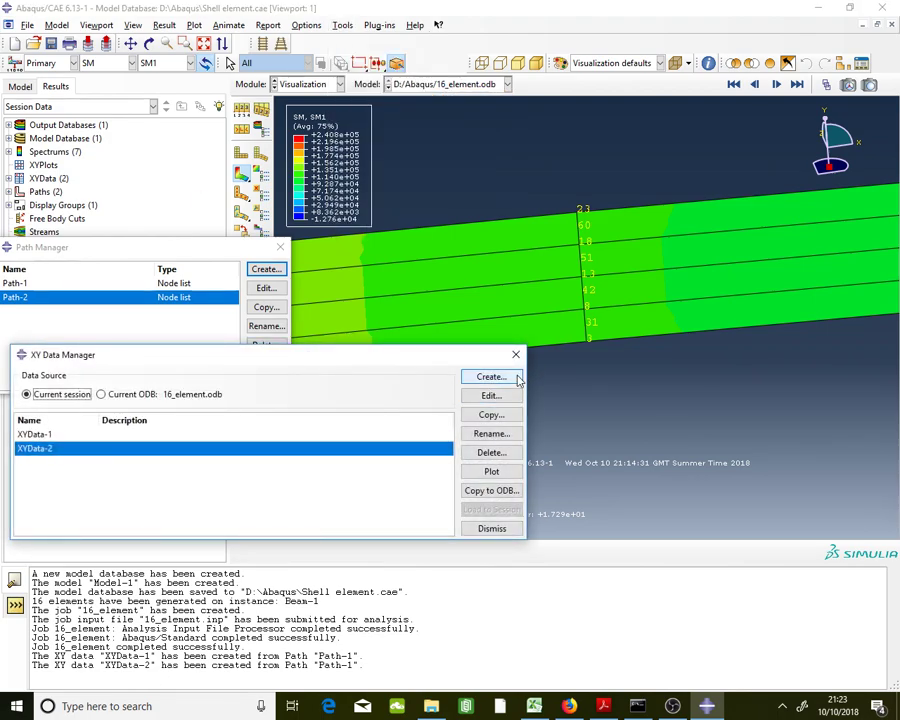
{"action": "left_click", "coordinate": [517, 378]}
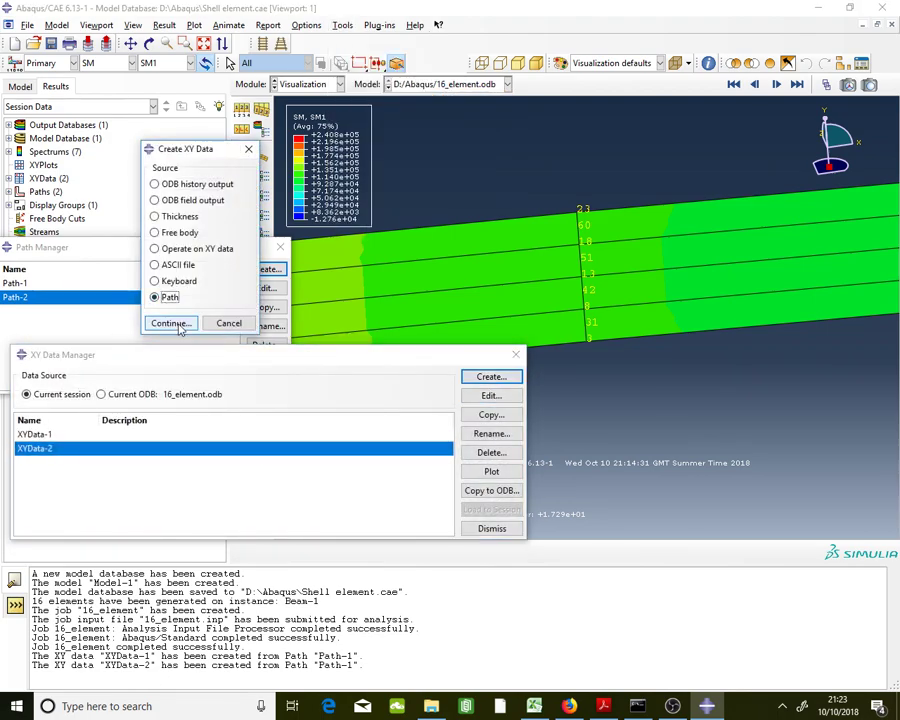
{"action": "left_click", "coordinate": [172, 324]}
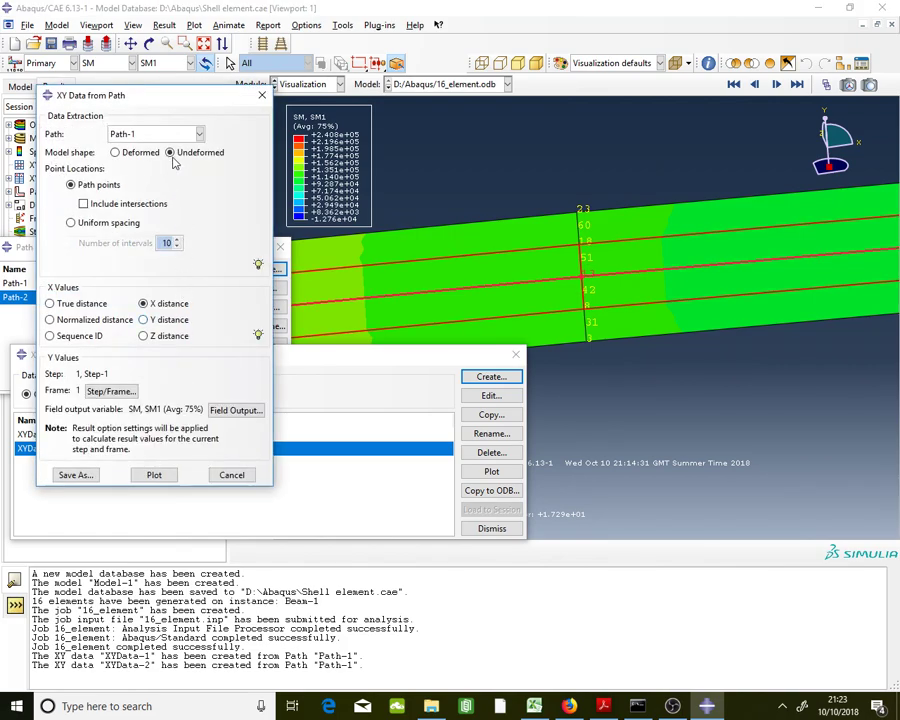
{"action": "left_click", "coordinate": [172, 138]}
{"action": "left_click", "coordinate": [190, 162]}
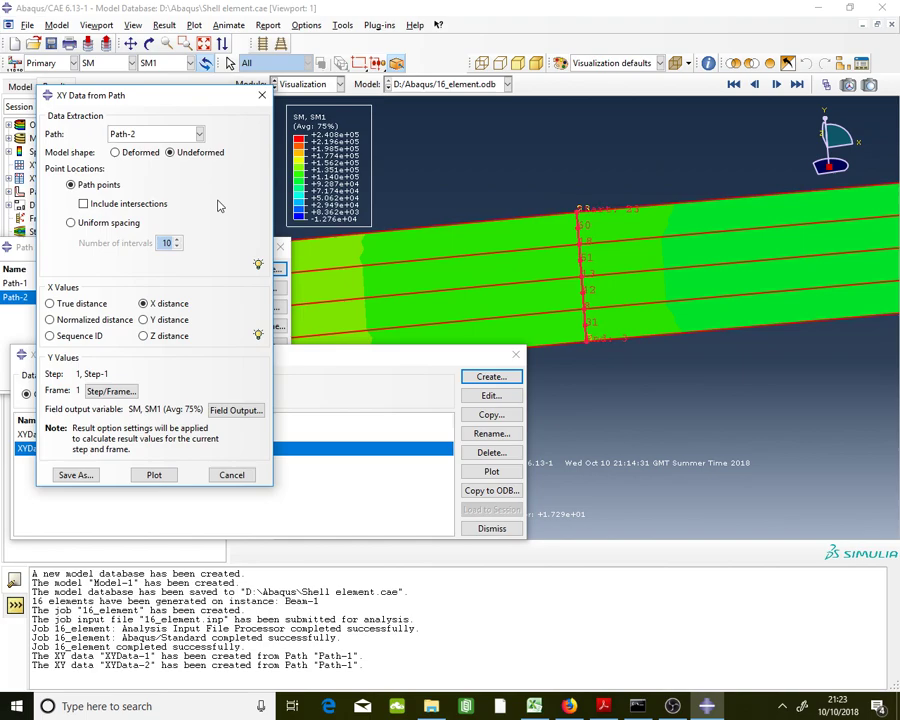
{"action": "left_click", "coordinate": [168, 320]}
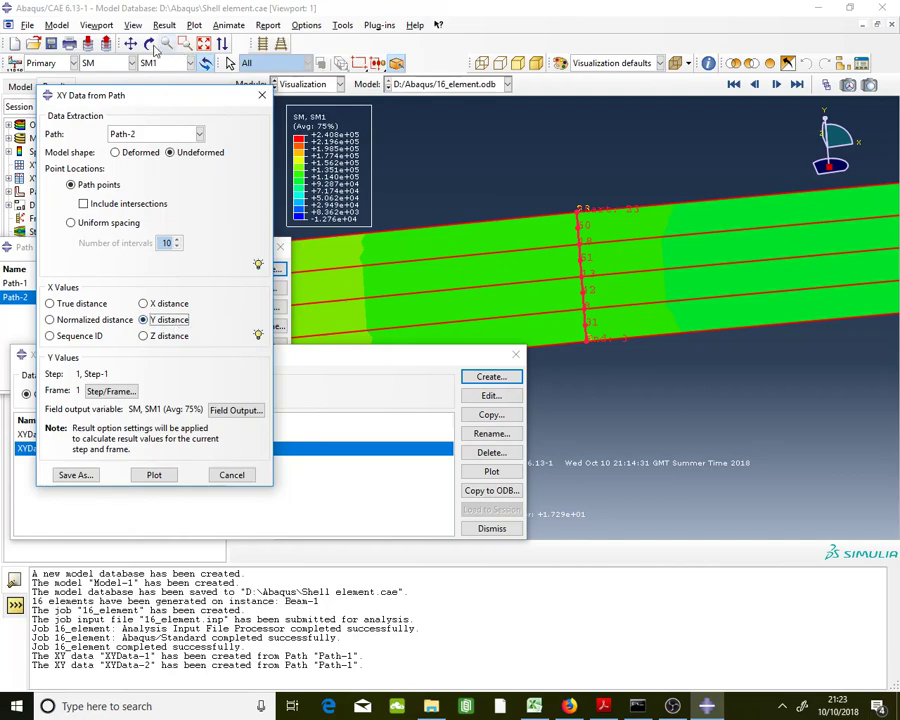
Save the SM1 section moment data along Path-2, plotted against Y distance, as a new XY data set with the default name
{"action": "left_click", "coordinate": [149, 44]}
{"action": "left_click_drag", "start_coordinate": [578, 302], "coordinate": [562, 268]}
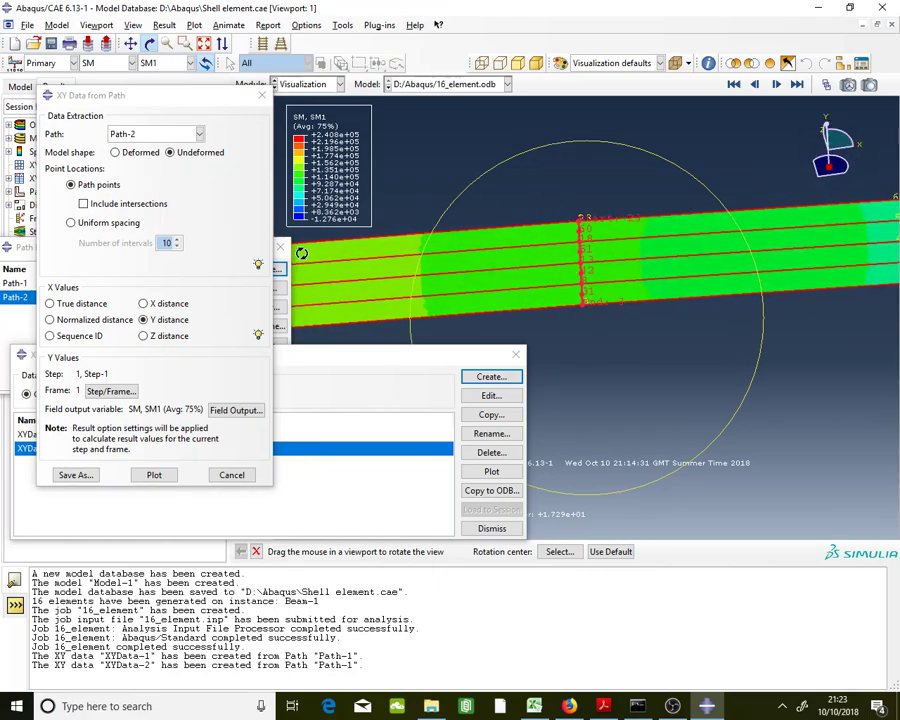
{"action": "left_click", "coordinate": [174, 320]}
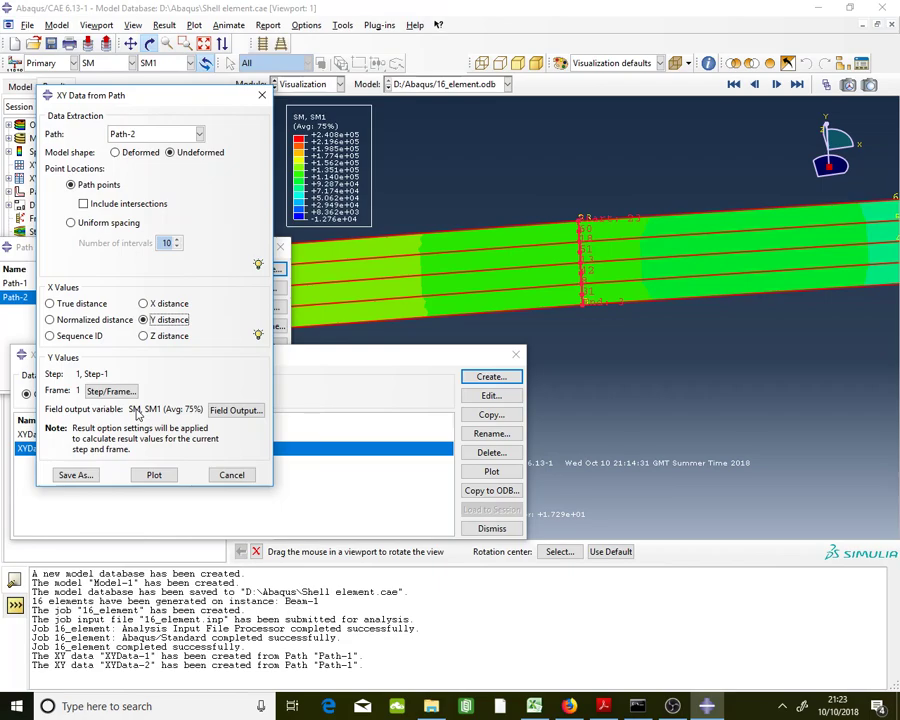
{"action": "left_click", "coordinate": [75, 476]}
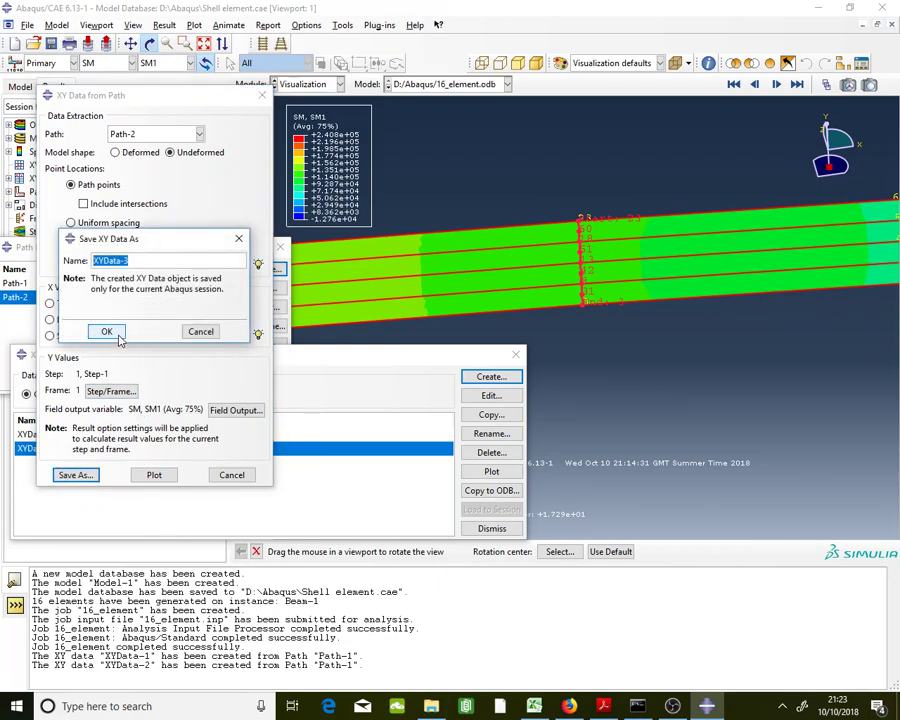
{"action": "left_click", "coordinate": [107, 332]}
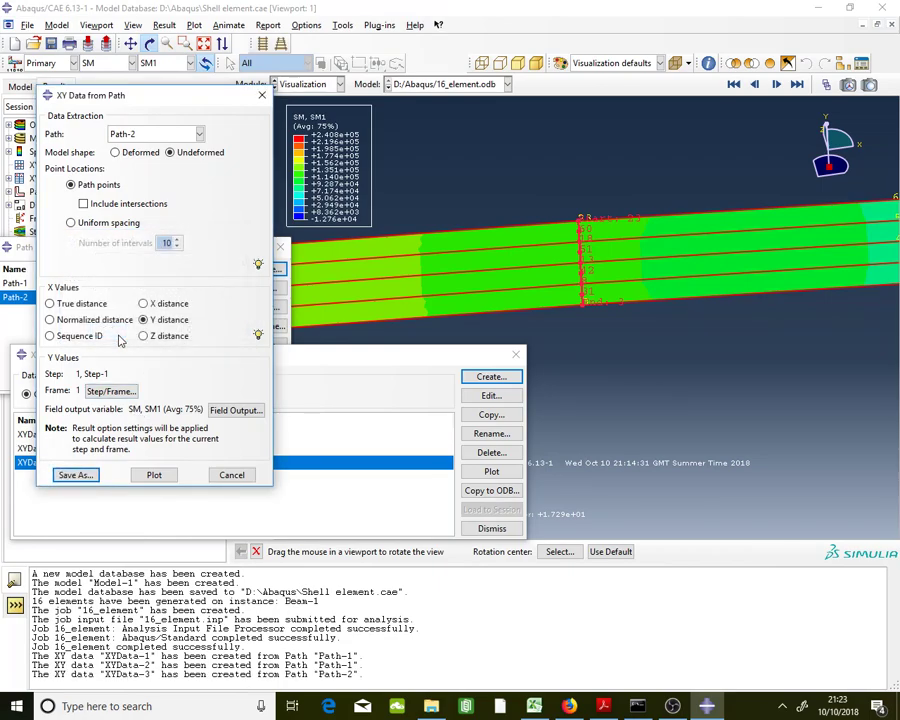
Open the saved Path-2 section moment data set and select all its X and Y values for review
{"action": "left_click", "coordinate": [325, 466]}
{"action": "double_click", "coordinate": [325, 468]}
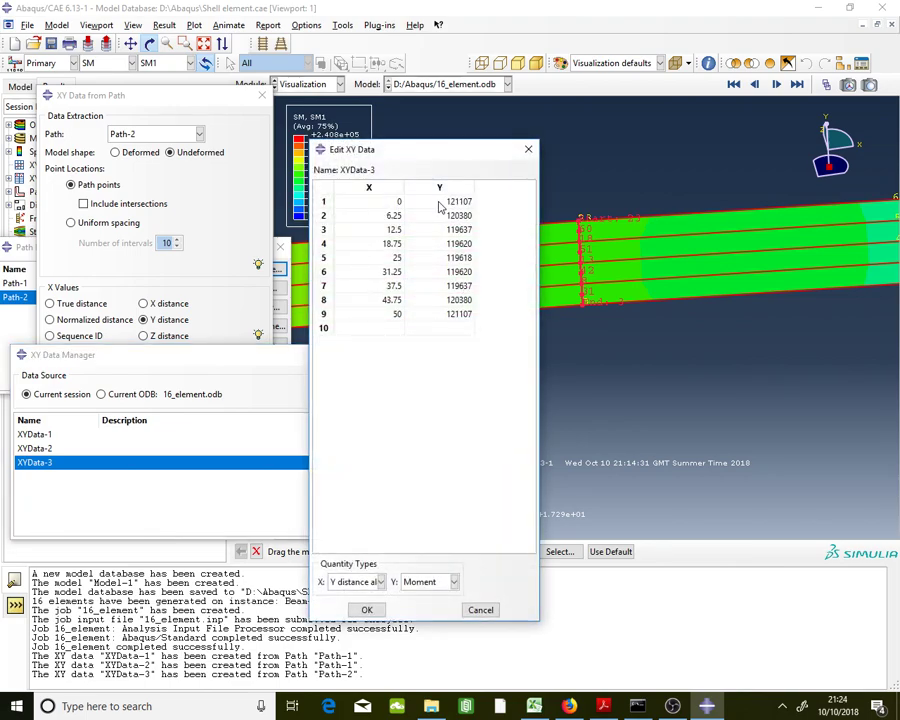
{"action": "left_click_drag", "start_coordinate": [400, 202], "coordinate": [444, 318]}
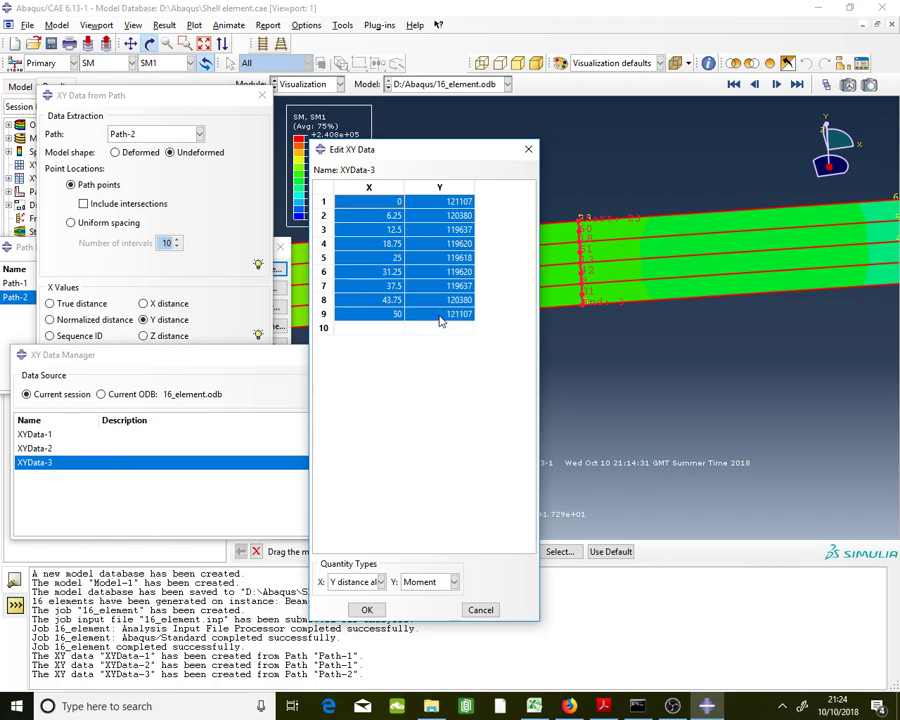
Switch to the Shell element PDF in Acrobat Reader and examine the blank Table 3 for SM1 along PQ, including the mid-span bending moment row
{"action": "left_click", "coordinate": [568, 706]}
{"action": "left_click", "coordinate": [568, 706]}
{"action": "left_click", "coordinate": [603, 706]}
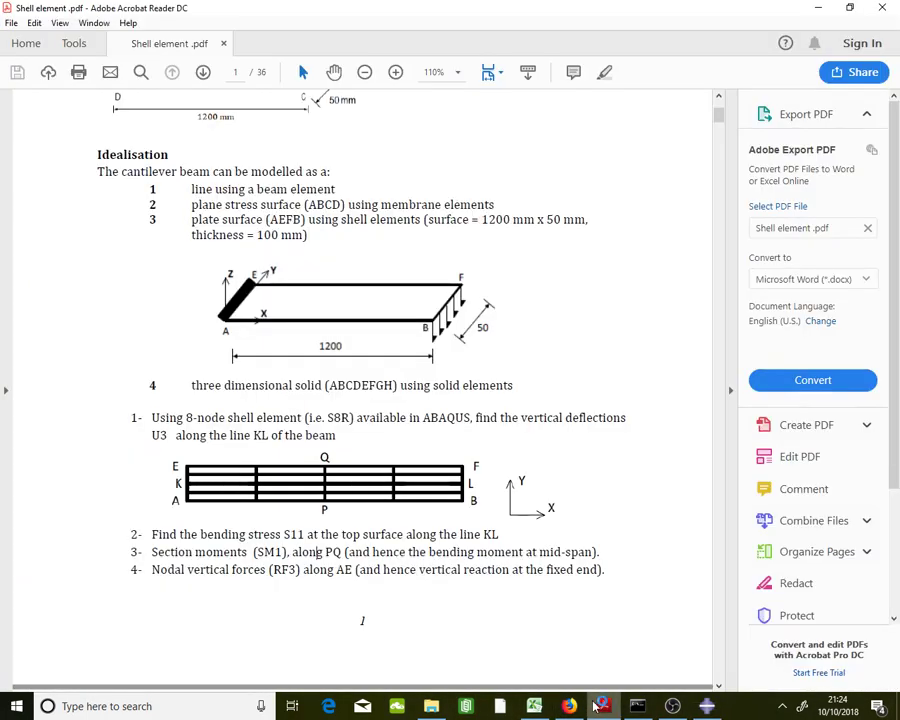
{"action": "left_click_drag", "start_coordinate": [718, 115], "coordinate": [714, 564]}
{"action": "scroll", "coordinate": [563, 409], "scroll_direction": "down", "scroll_amount": 10}
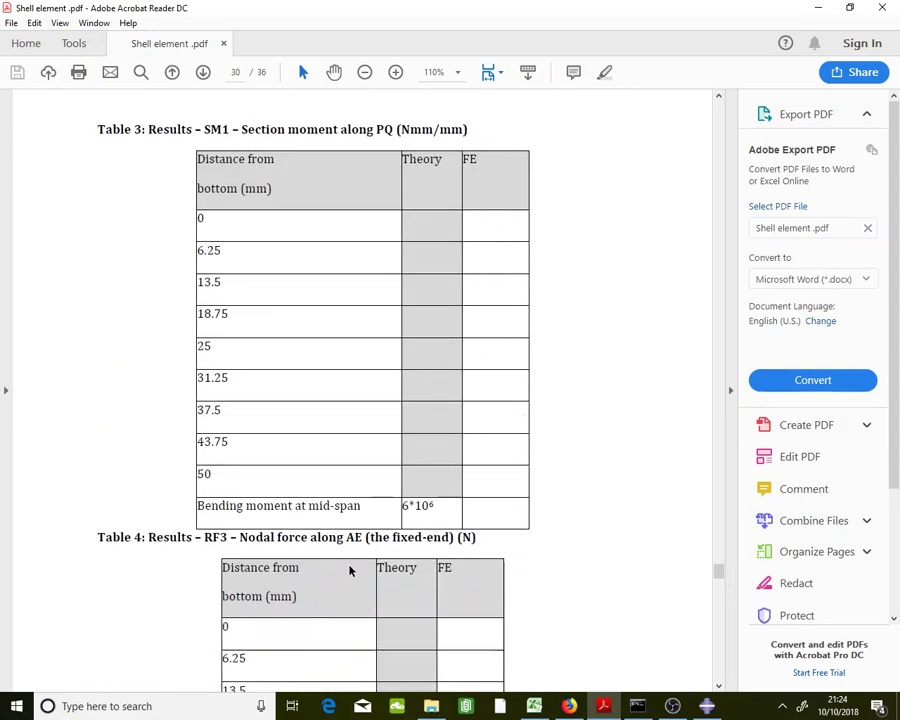
{"action": "left_click_drag", "start_coordinate": [365, 507], "coordinate": [229, 507]}
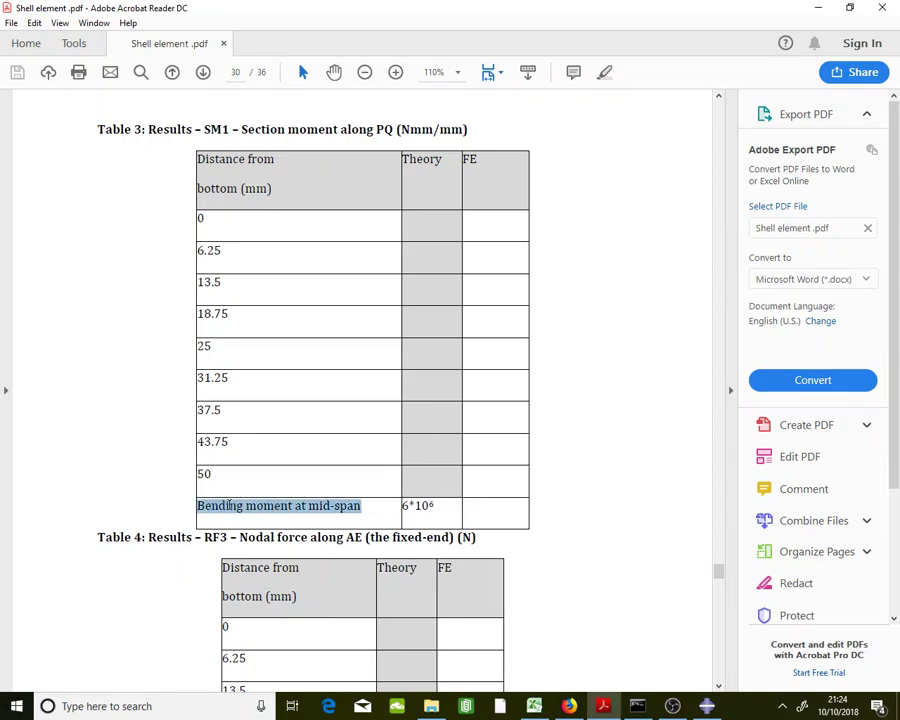
{"action": "left_click", "coordinate": [229, 508]}
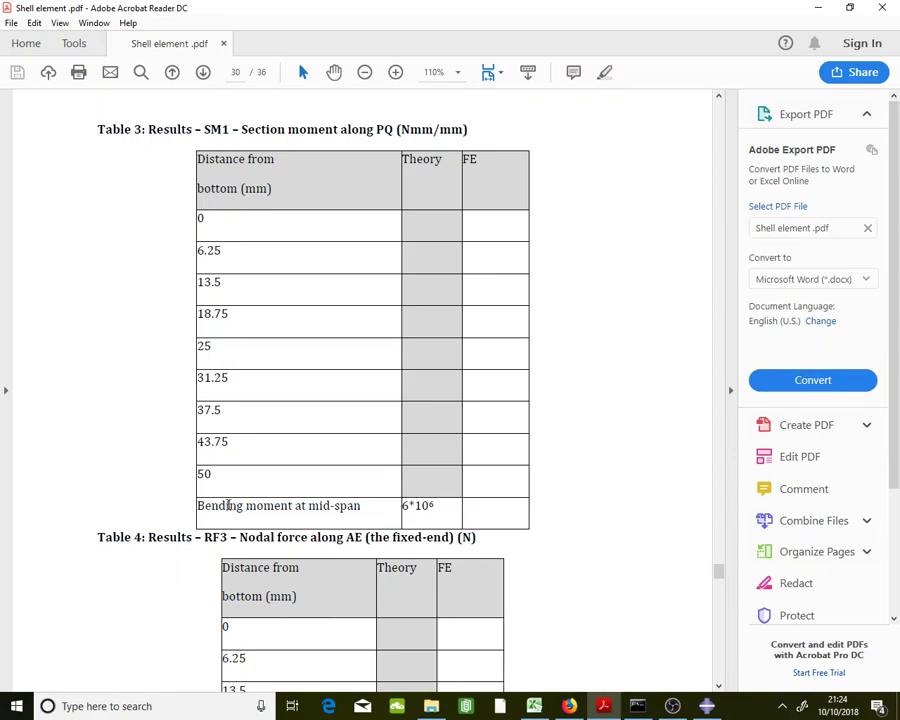
{"action": "left_click_drag", "start_coordinate": [437, 507], "coordinate": [322, 507]}
{"action": "left_click", "coordinate": [322, 507]}
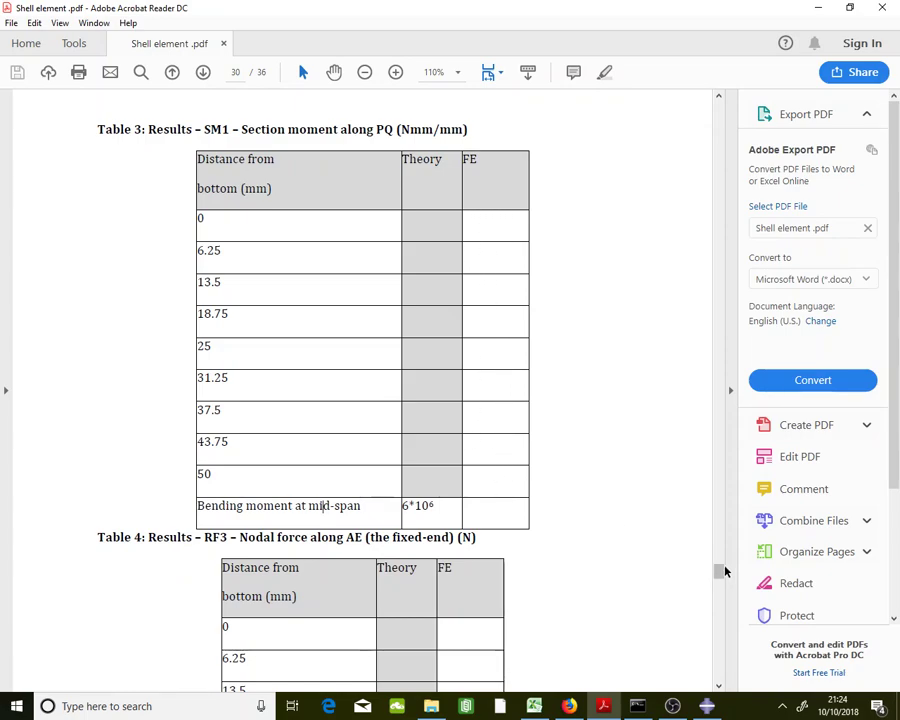
Check the completed Table 3 of SM1 results and the note on obtaining the mid-span bending moment from the section moments
{"action": "left_click_drag", "start_coordinate": [720, 569], "coordinate": [709, 622]}
{"action": "scroll", "coordinate": [624, 465], "scroll_direction": "down", "scroll_amount": 8}
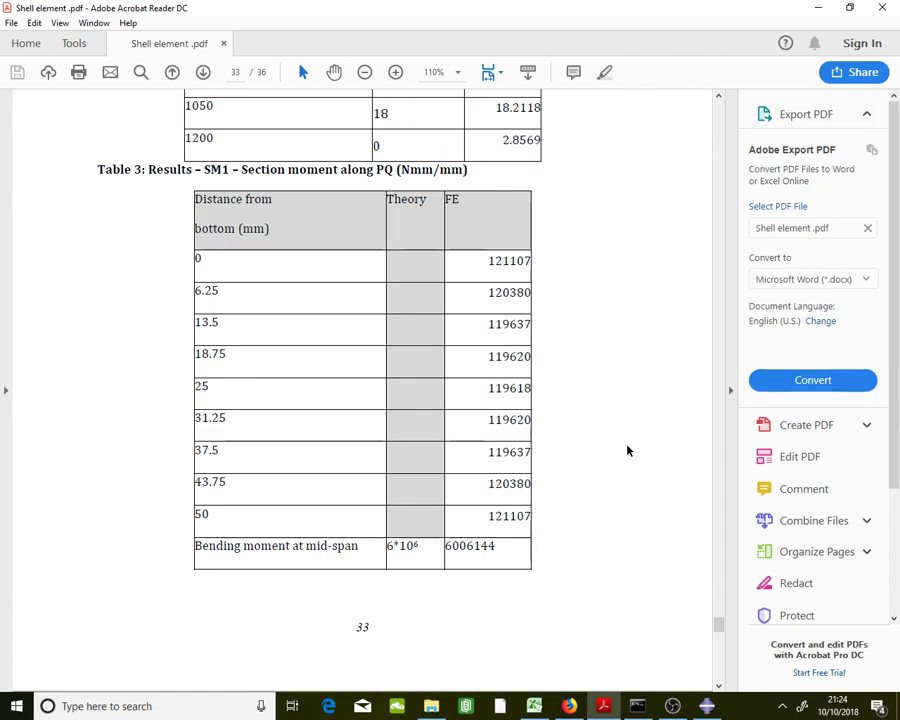
{"action": "scroll", "coordinate": [628, 451], "scroll_direction": "down", "scroll_amount": 1}
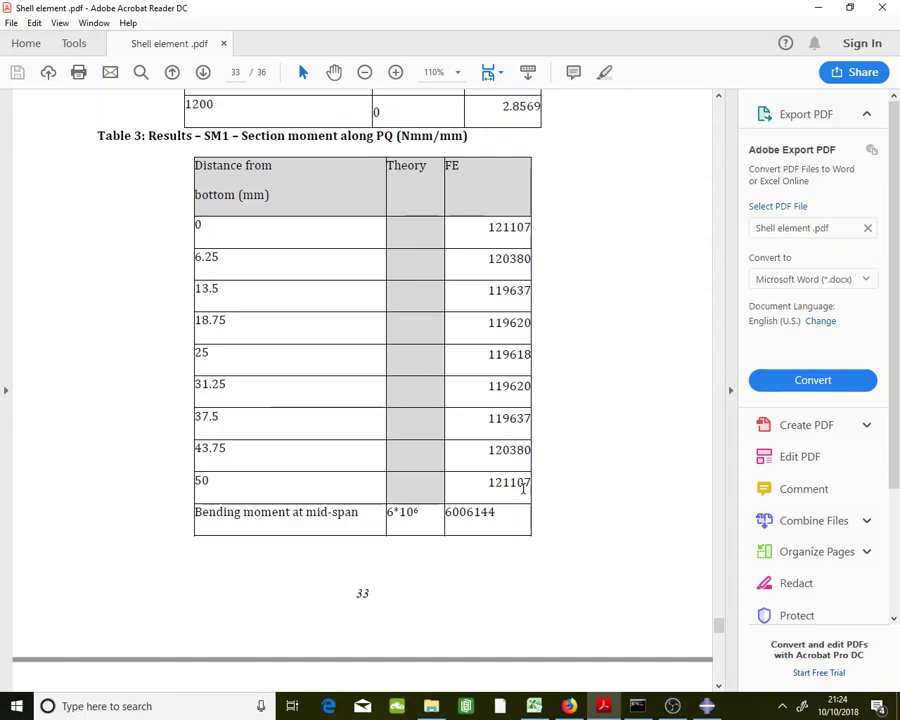
{"action": "left_click_drag", "start_coordinate": [717, 629], "coordinate": [703, 531]}
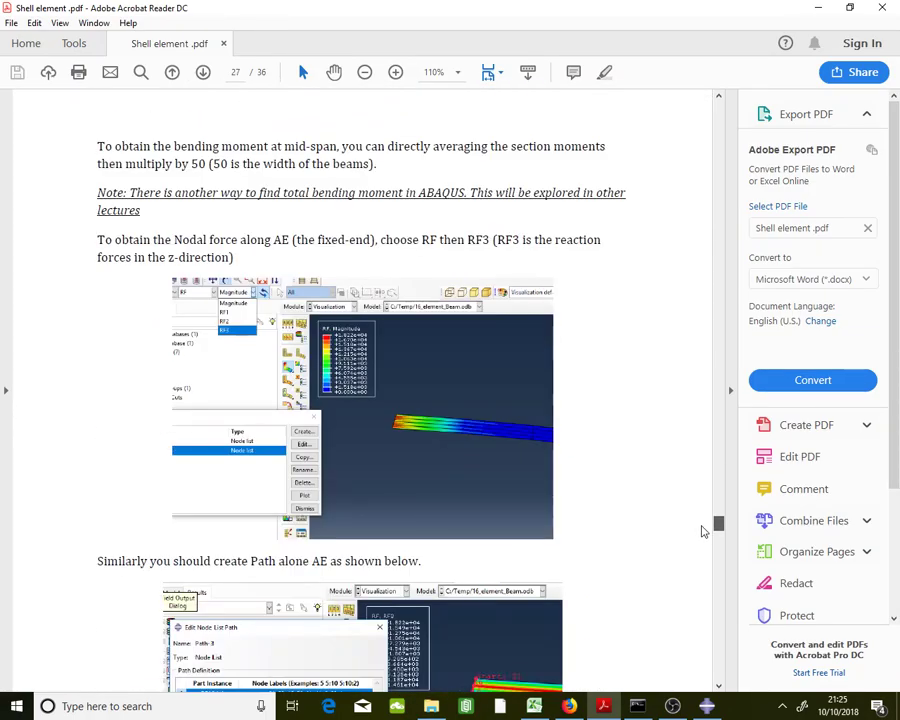
{"action": "left_click_drag", "start_coordinate": [703, 531], "coordinate": [714, 625]}
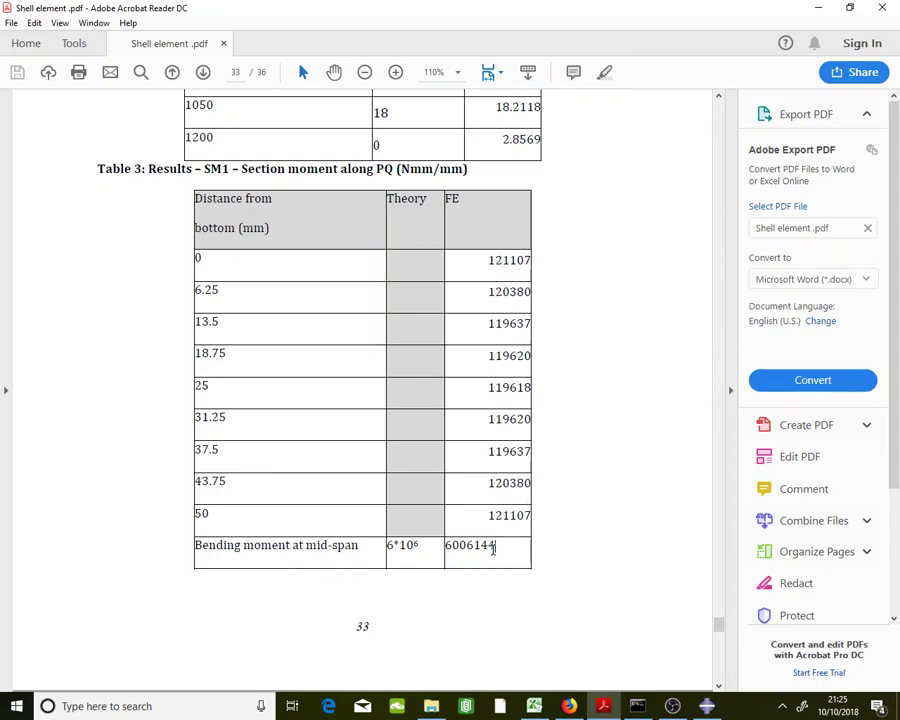
{"action": "left_click_drag", "start_coordinate": [493, 548], "coordinate": [428, 549]}
{"action": "left_click", "coordinate": [425, 543]}
Review Table 4 for the RF3 nodal forces along the fixed end AE, and return to Abaqus/CAE
{"action": "scroll", "coordinate": [716, 624], "scroll_direction": "down", "scroll_amount": 5}
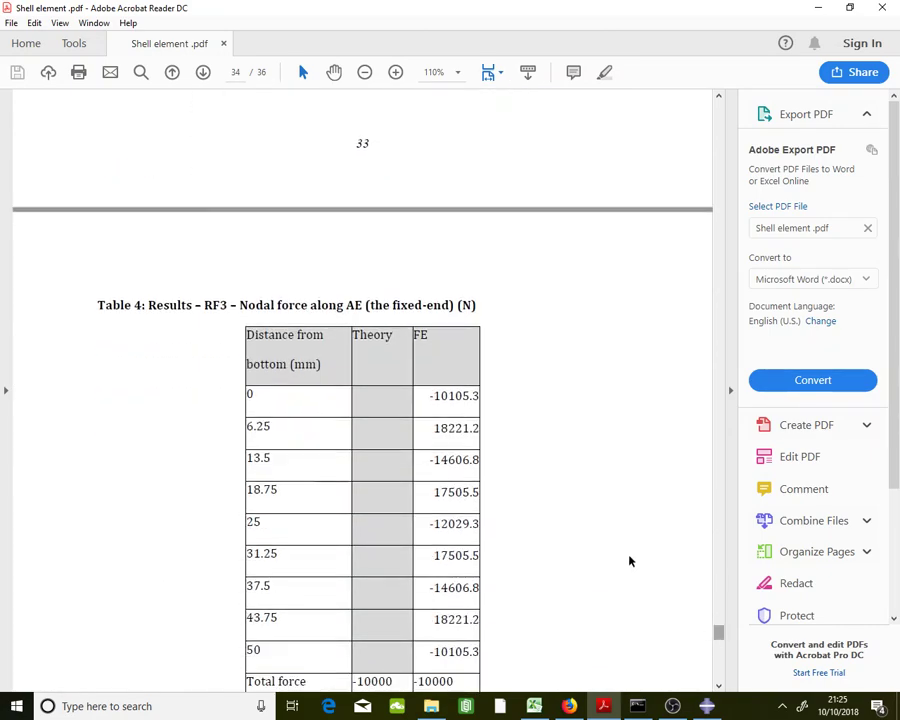
{"action": "left_click_drag", "start_coordinate": [244, 308], "coordinate": [366, 316]}
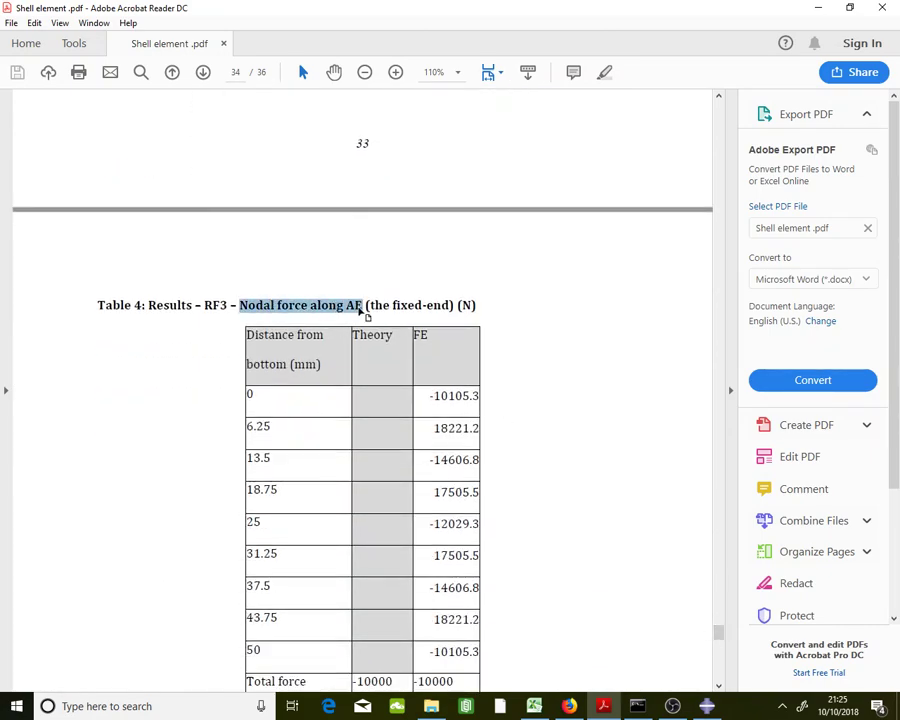
{"action": "left_click", "coordinate": [816, 9]}
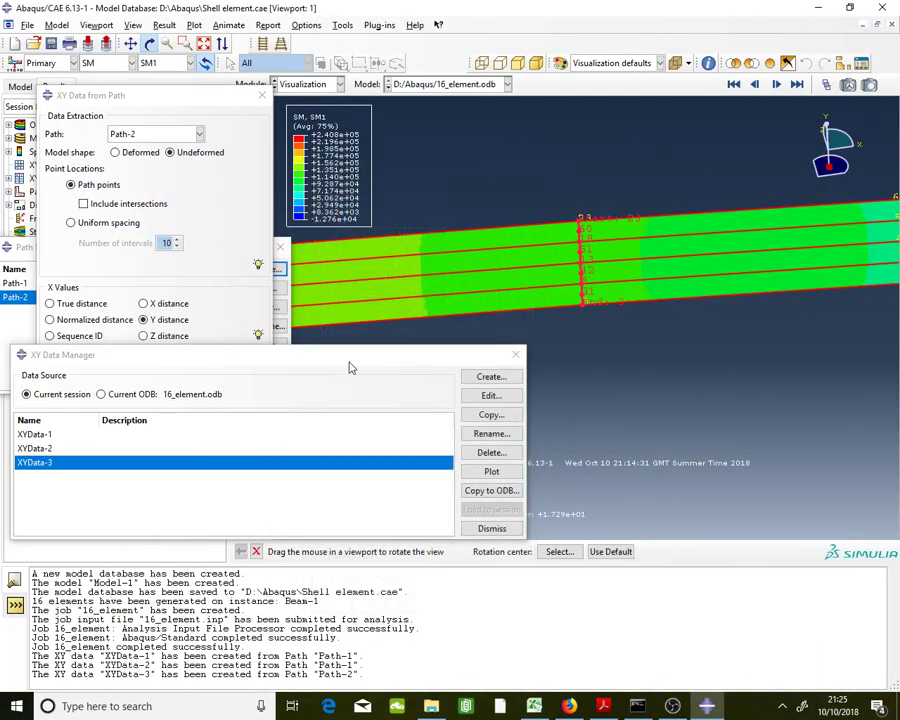
Close the XY data manager, the XY data from path dialog and the path manager
{"action": "left_click", "coordinate": [514, 357]}
{"action": "left_click", "coordinate": [232, 475]}
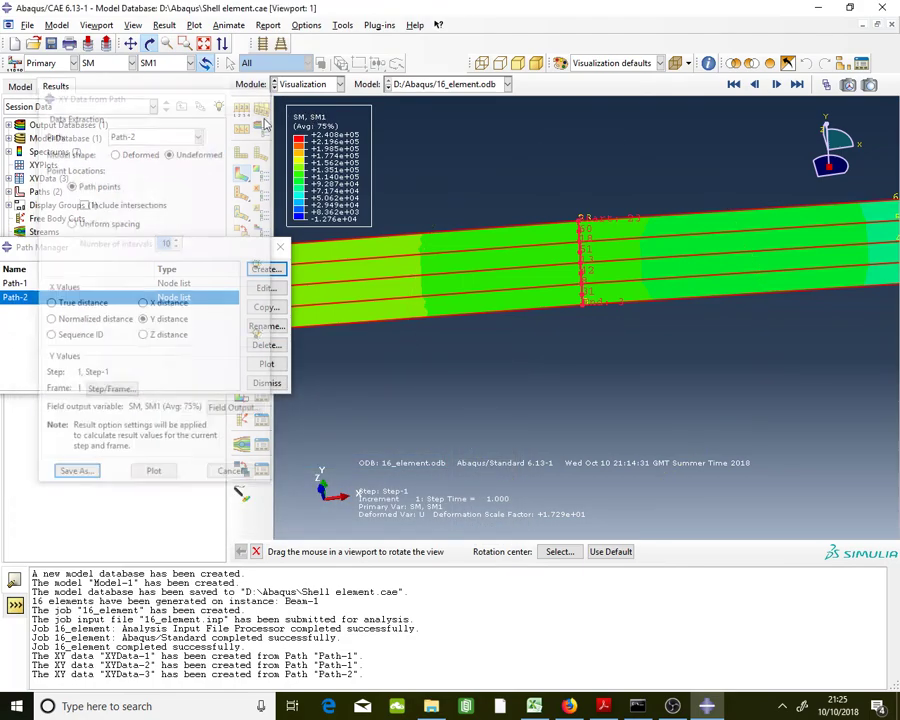
{"action": "left_click", "coordinate": [283, 249]}
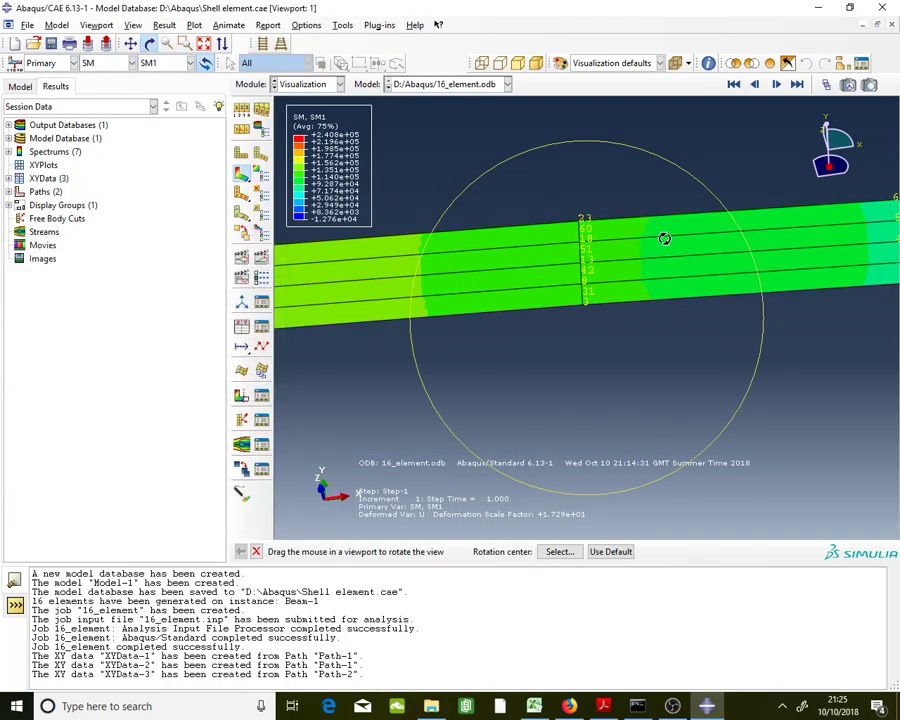
Display the reaction force output RF with component RF3 on the contour plot, with the fixed end in view
{"action": "left_click_drag", "start_coordinate": [661, 236], "coordinate": [444, 258]}
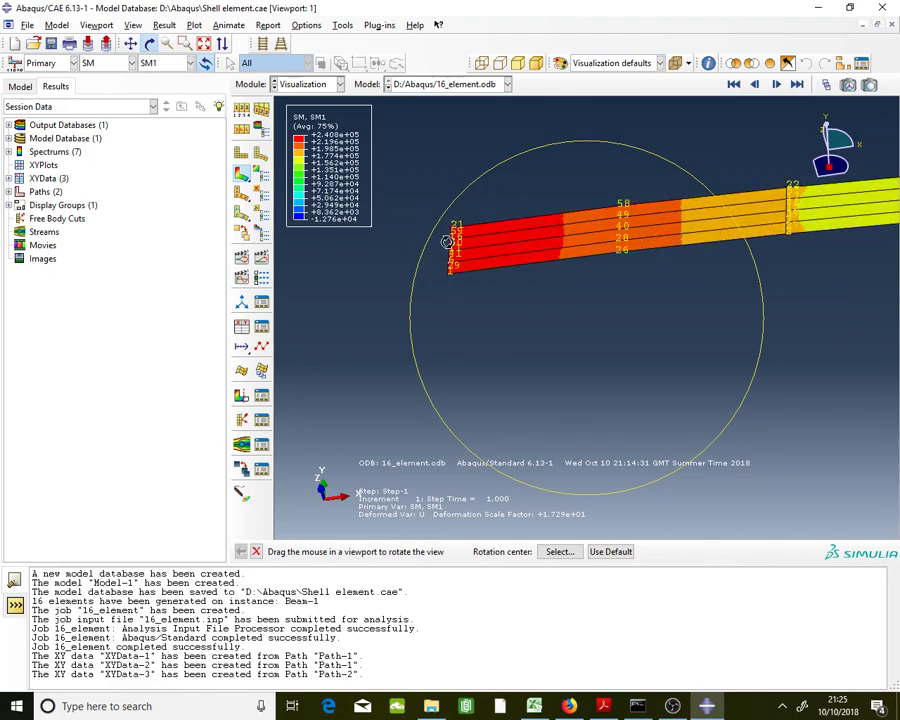
{"action": "left_click", "coordinate": [108, 63]}
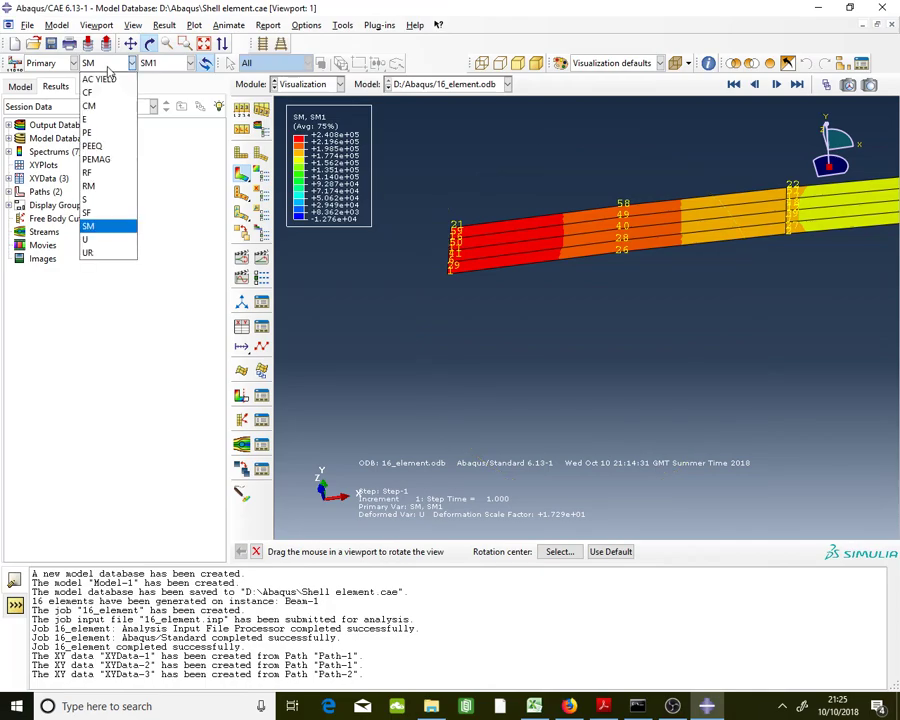
{"action": "left_click", "coordinate": [102, 174]}
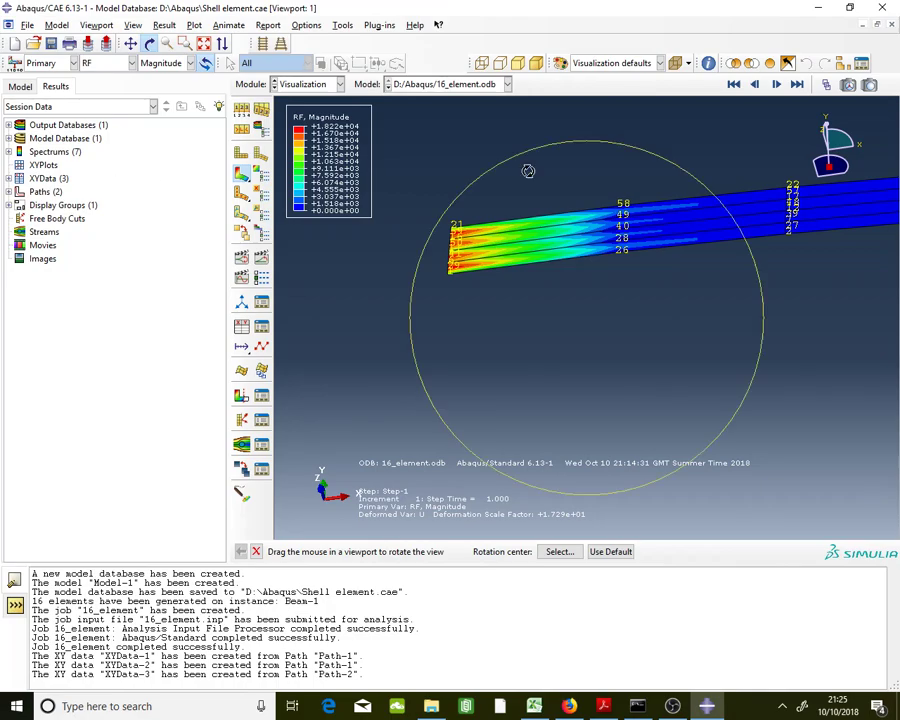
{"action": "left_click", "coordinate": [162, 63]}
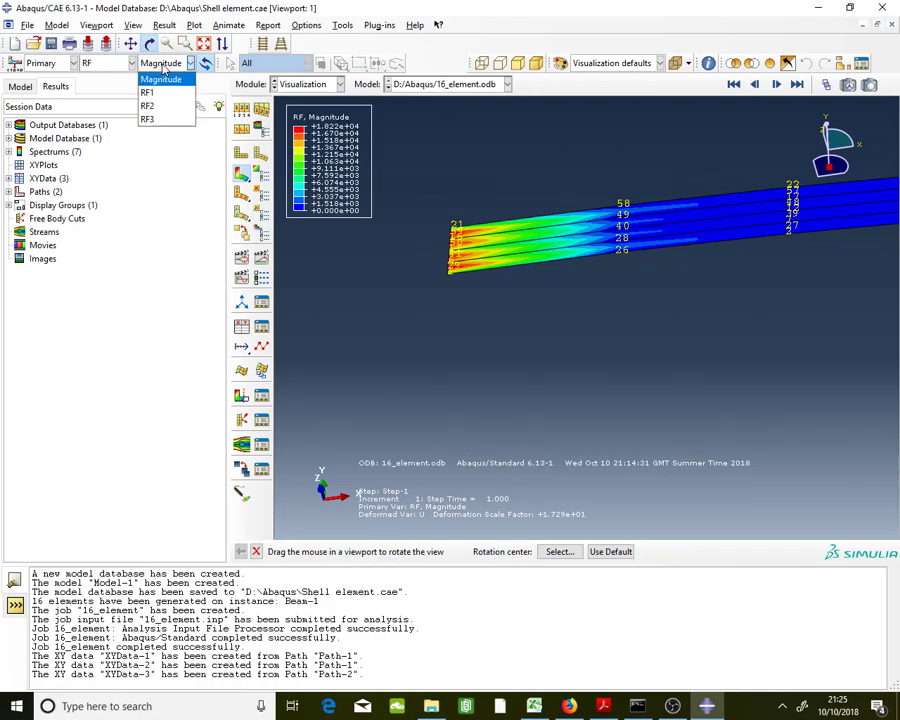
{"action": "left_click", "coordinate": [165, 120]}
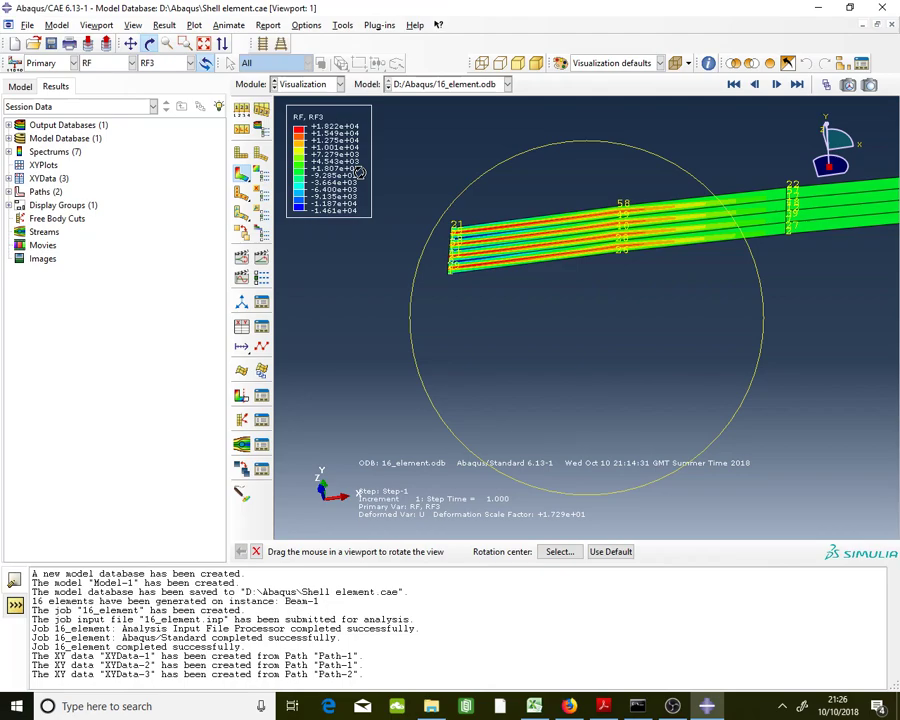
Start a new node list path named Path-3 and begin adding its nodes from the viewport
{"action": "left_click", "coordinate": [341, 26]}
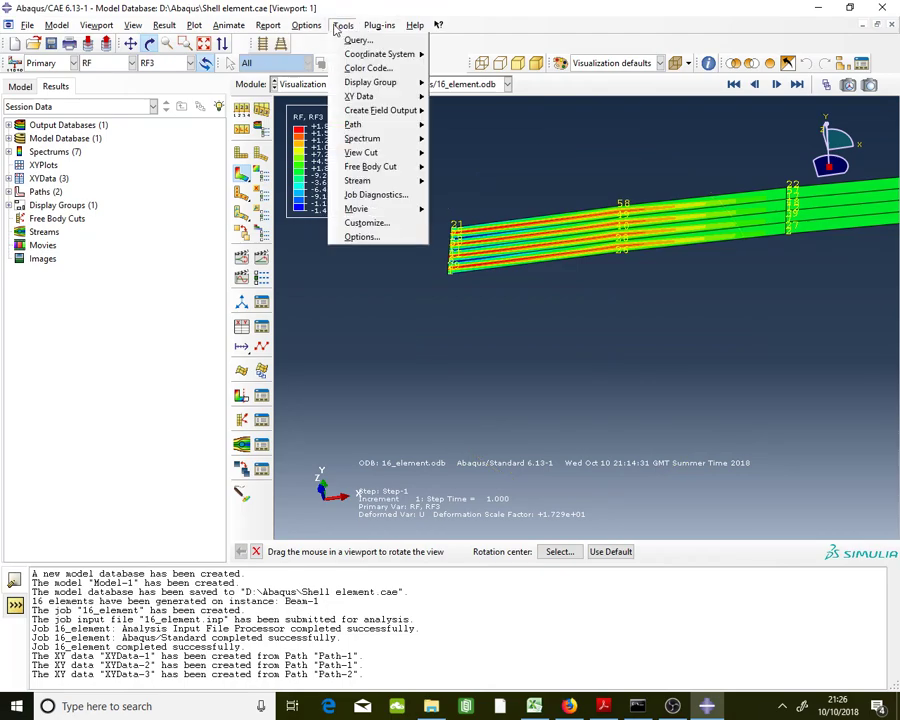
{"action": "left_click", "coordinate": [338, 27]}
{"action": "left_click", "coordinate": [342, 27]}
{"action": "mouse_move", "coordinate": [405, 124]}
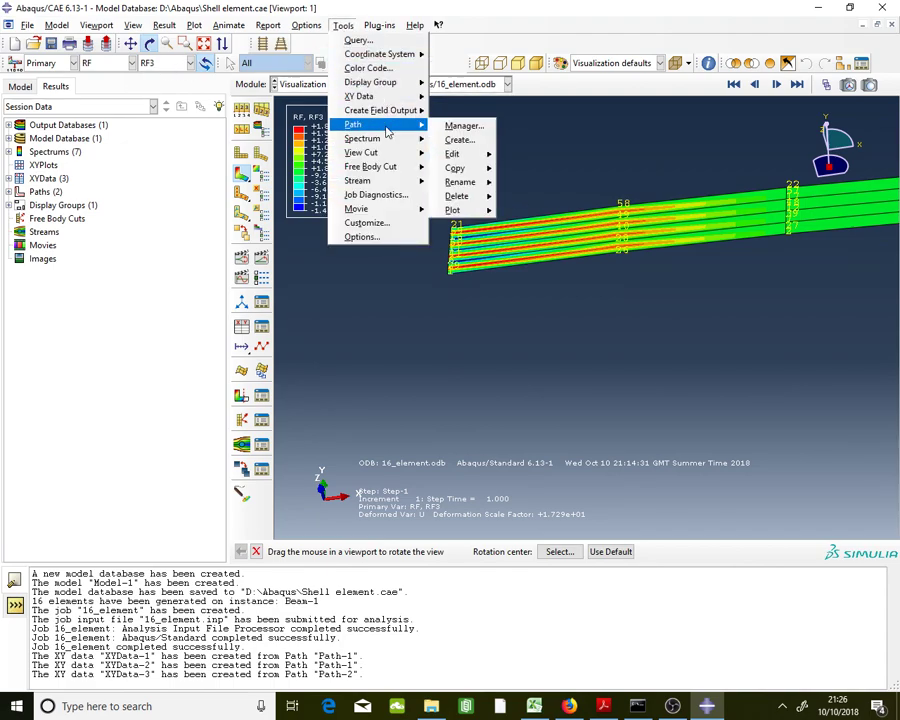
{"action": "left_click", "coordinate": [466, 127]}
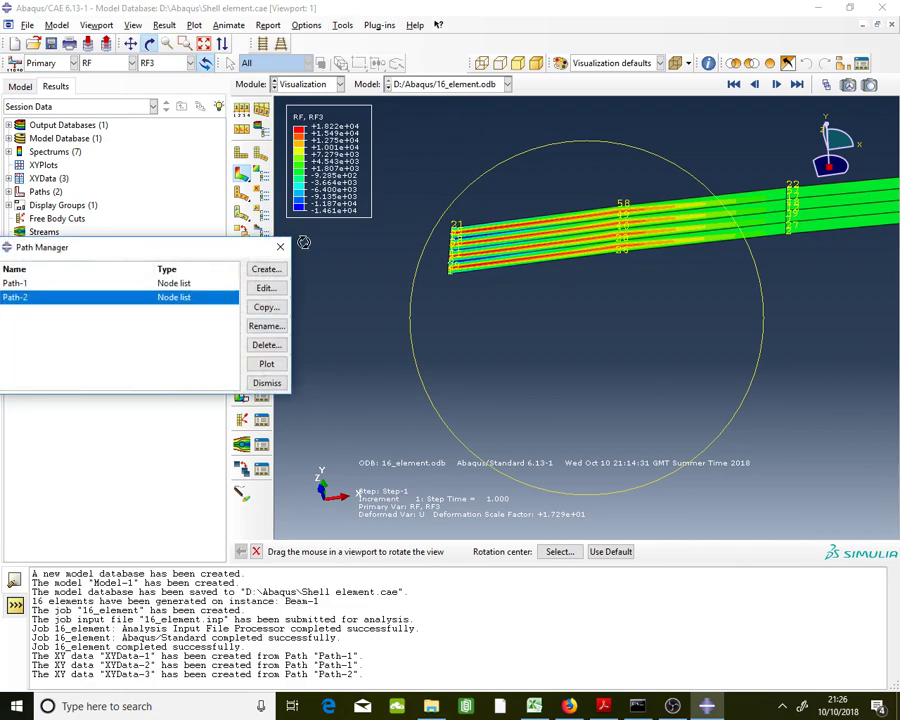
{"action": "left_click", "coordinate": [264, 270]}
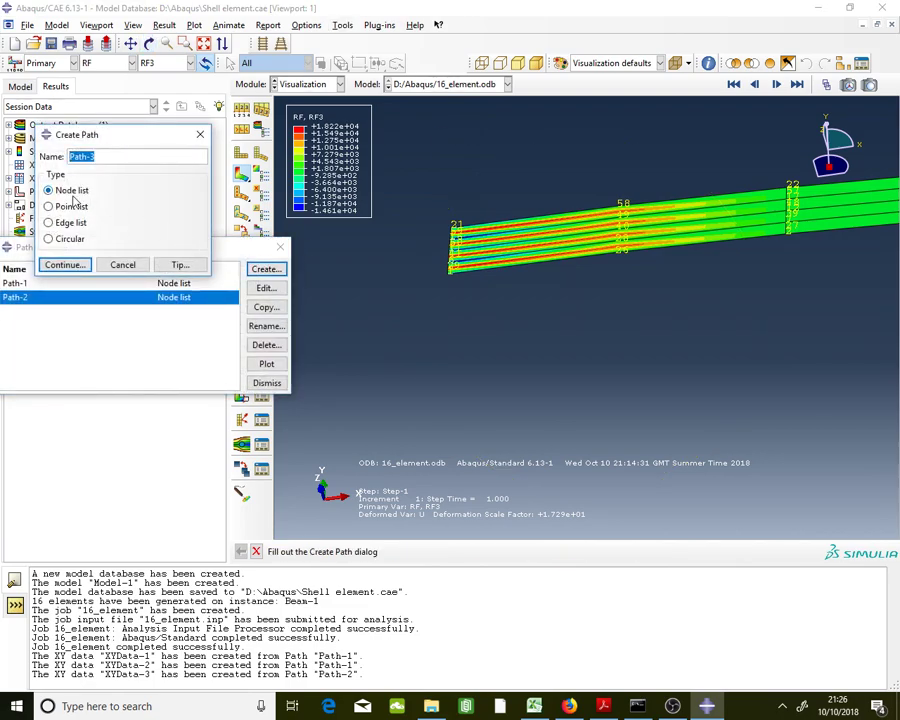
{"action": "left_click", "coordinate": [62, 265]}
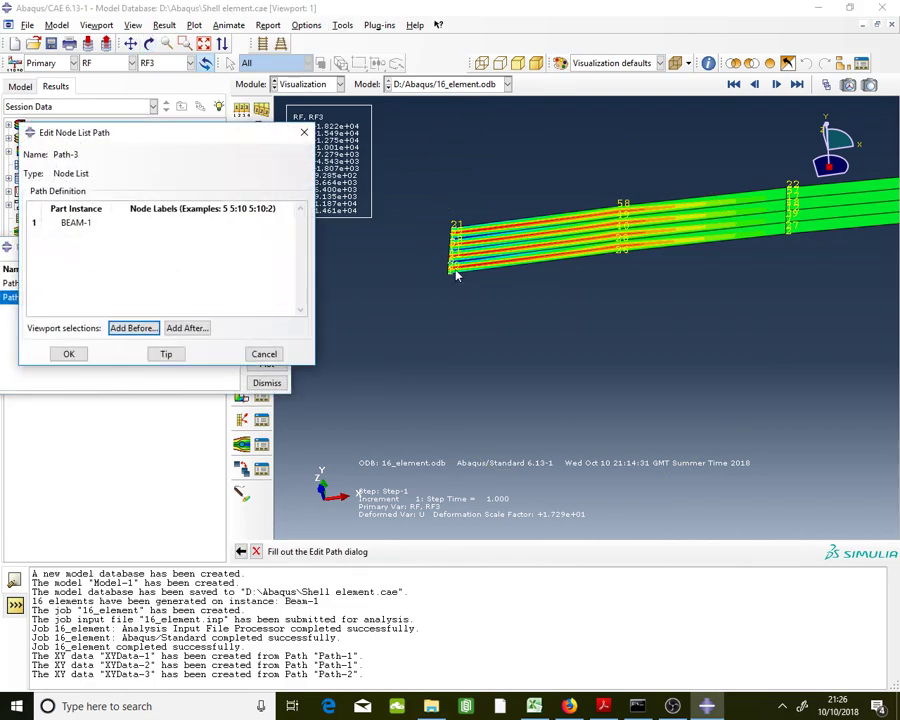
{"action": "left_click", "coordinate": [188, 329]}
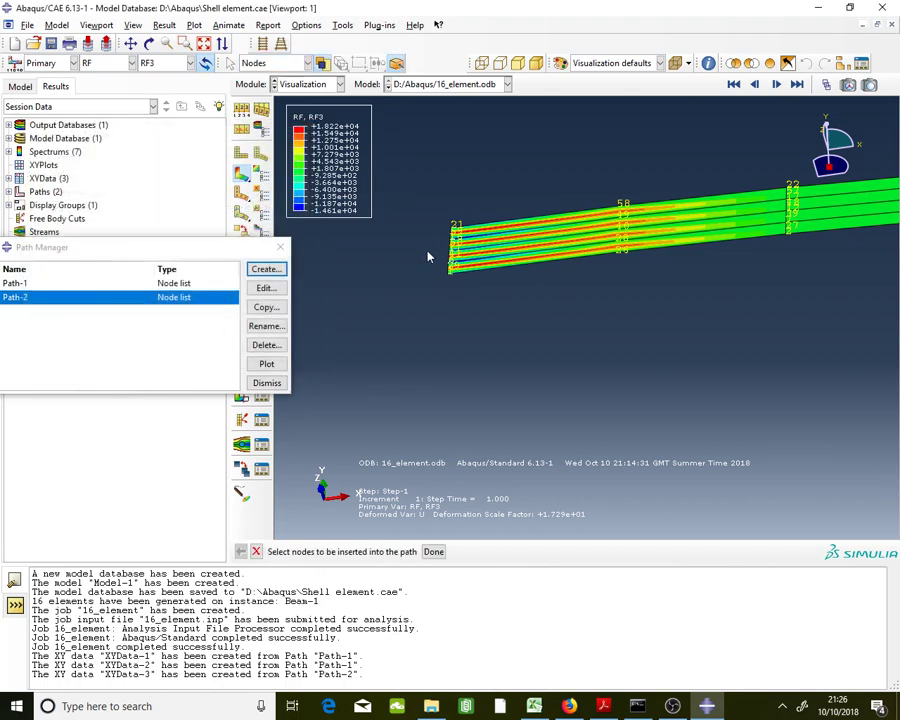
Add nodes 21, 59, 16, 50, 11, 41, 6, 29 and 1 along the fixed end to Path-3 and accept the path
{"action": "scroll", "coordinate": [449, 243], "scroll_direction": "up", "scroll_amount": 5}
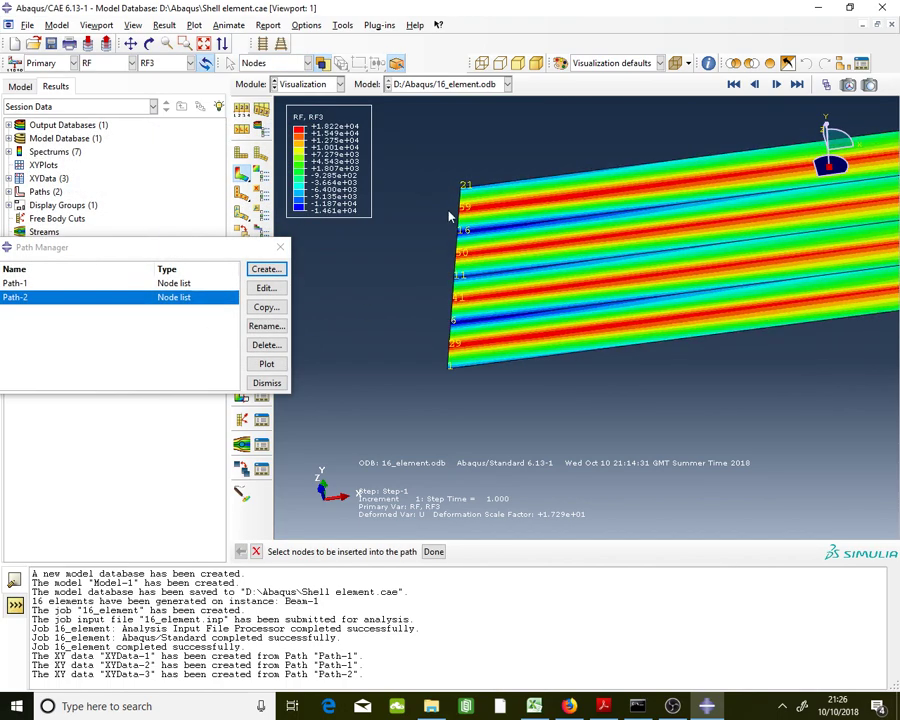
{"action": "left_click", "coordinate": [466, 182]}
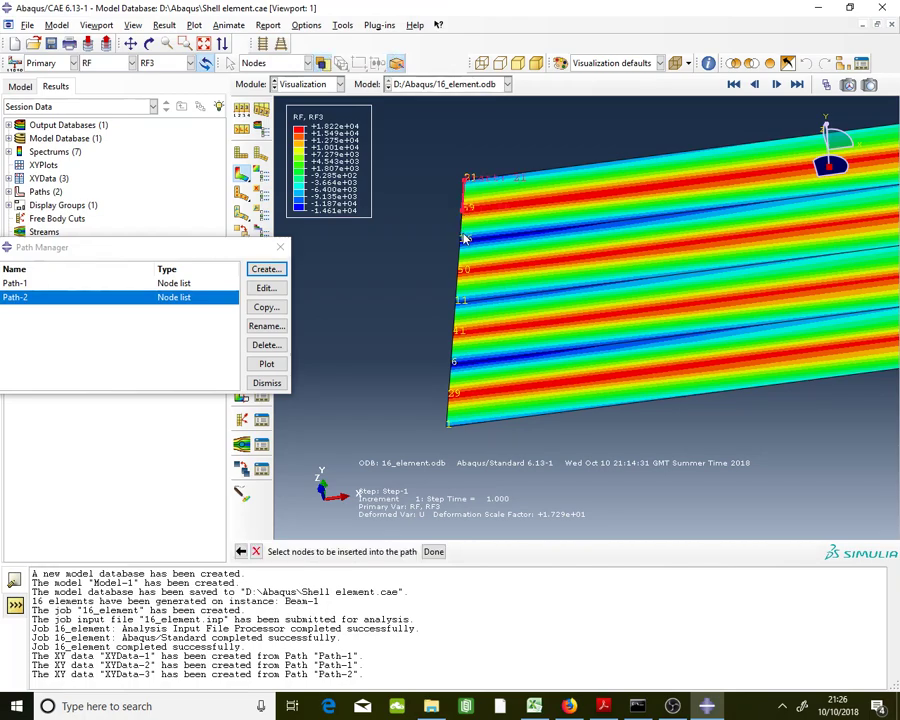
{"action": "left_click", "coordinate": [463, 238]}
{"action": "left_click", "coordinate": [461, 270]}
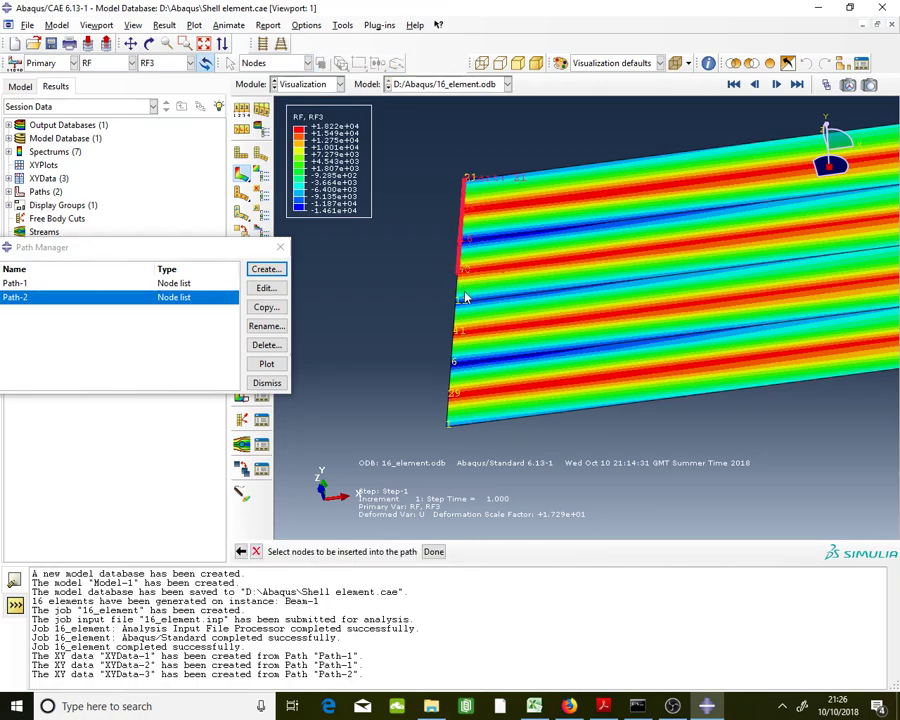
{"action": "left_click", "coordinate": [458, 300]}
{"action": "left_click", "coordinate": [455, 336]}
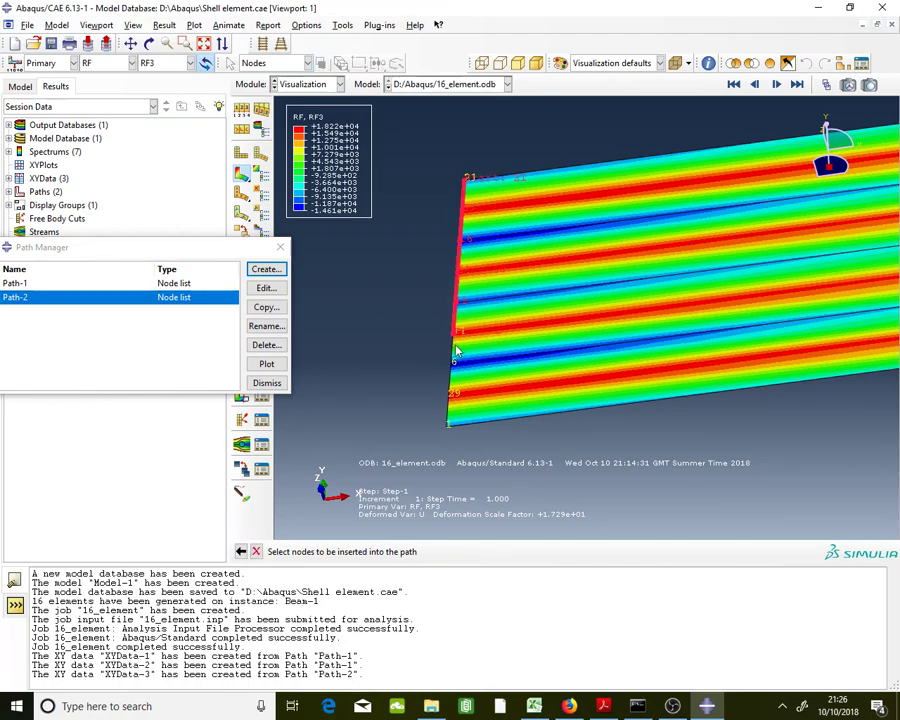
{"action": "left_click", "coordinate": [453, 366]}
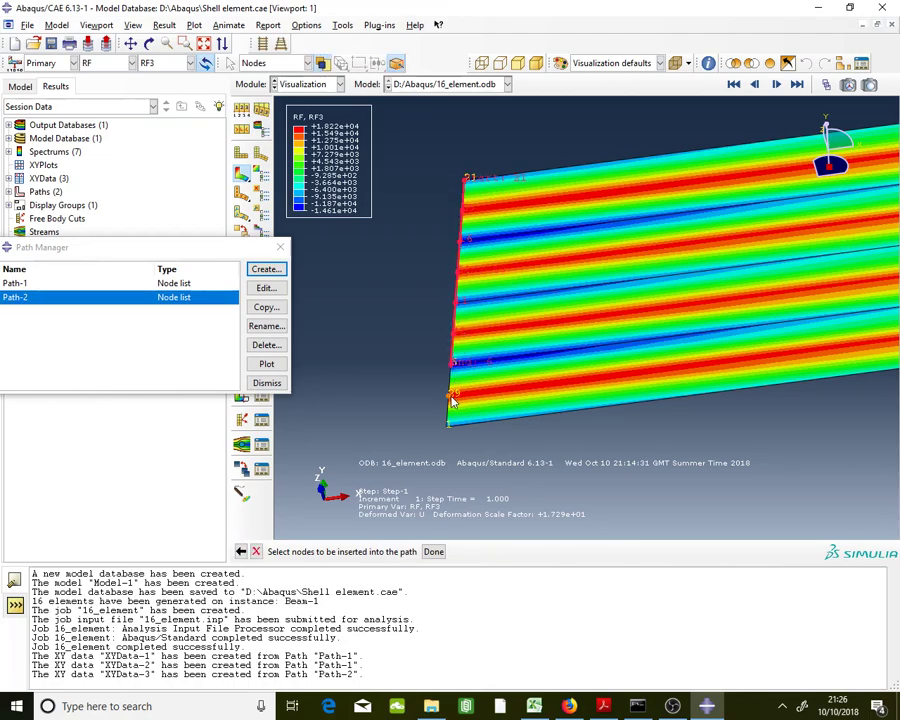
{"action": "left_click", "coordinate": [452, 398]}
{"action": "left_click", "coordinate": [448, 424]}
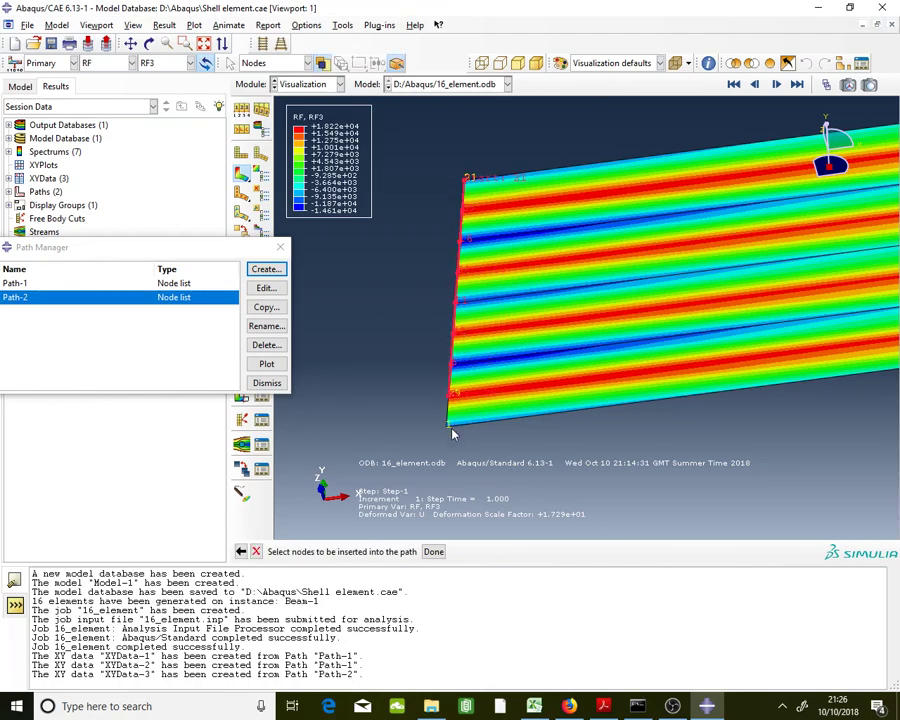
{"action": "left_click", "coordinate": [433, 551]}
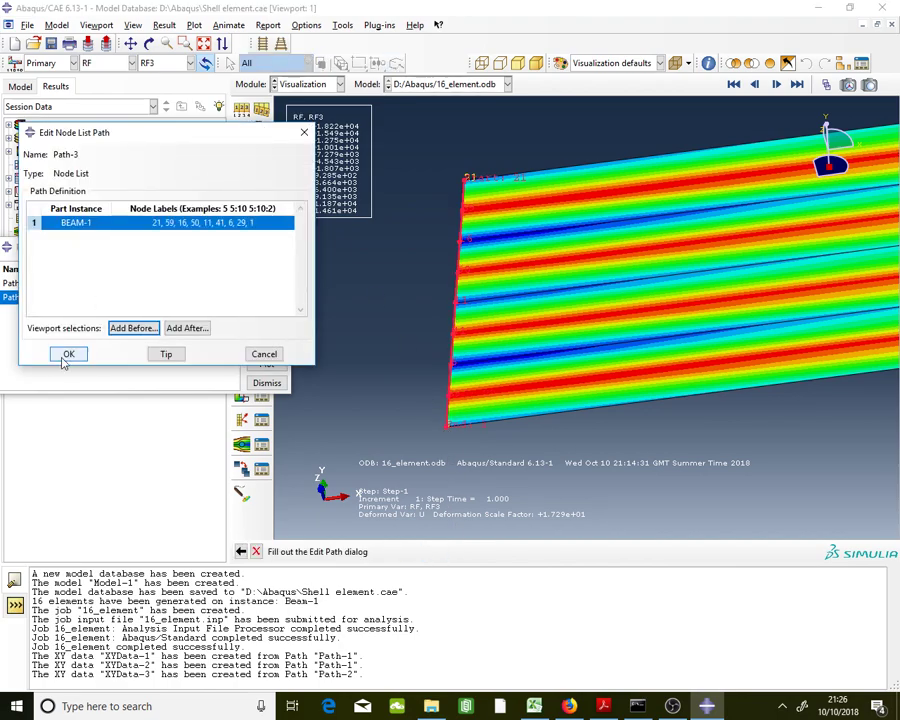
{"action": "left_click", "coordinate": [68, 355]}
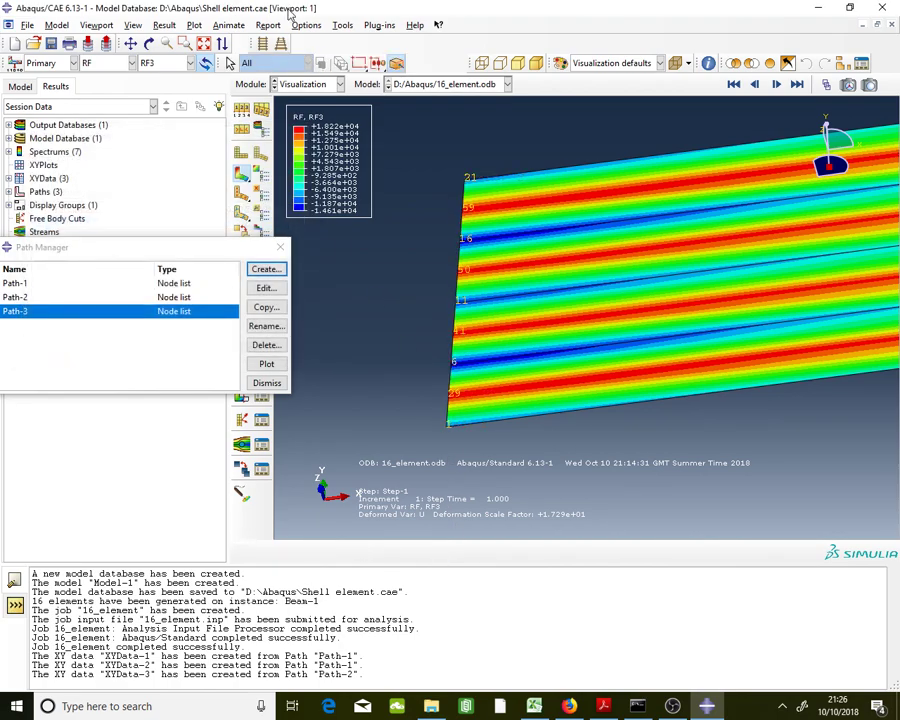
Save XY data of RF3 against Y distance along Path-1 on the undeformed shape, and check its table of values
{"action": "left_click", "coordinate": [343, 25]}
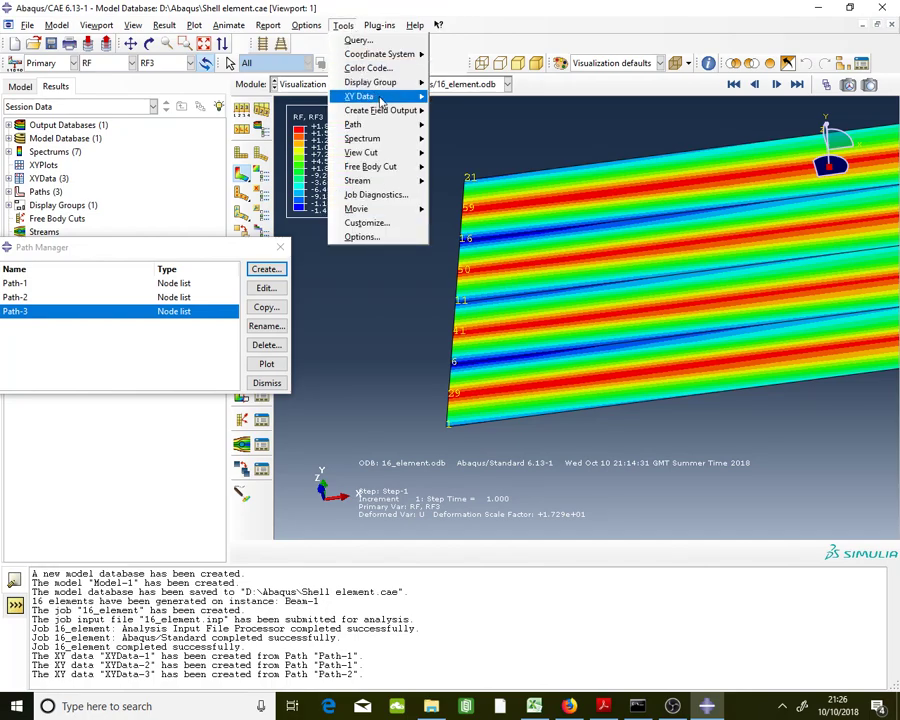
{"action": "mouse_move", "coordinate": [365, 96]}
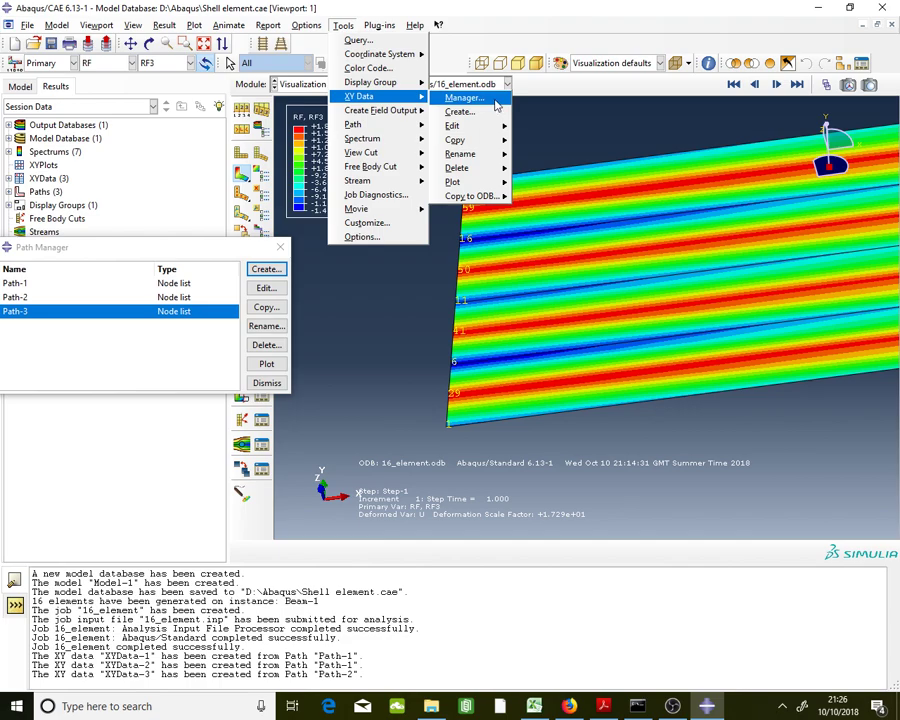
{"action": "left_click", "coordinate": [494, 100]}
{"action": "left_click", "coordinate": [491, 376]}
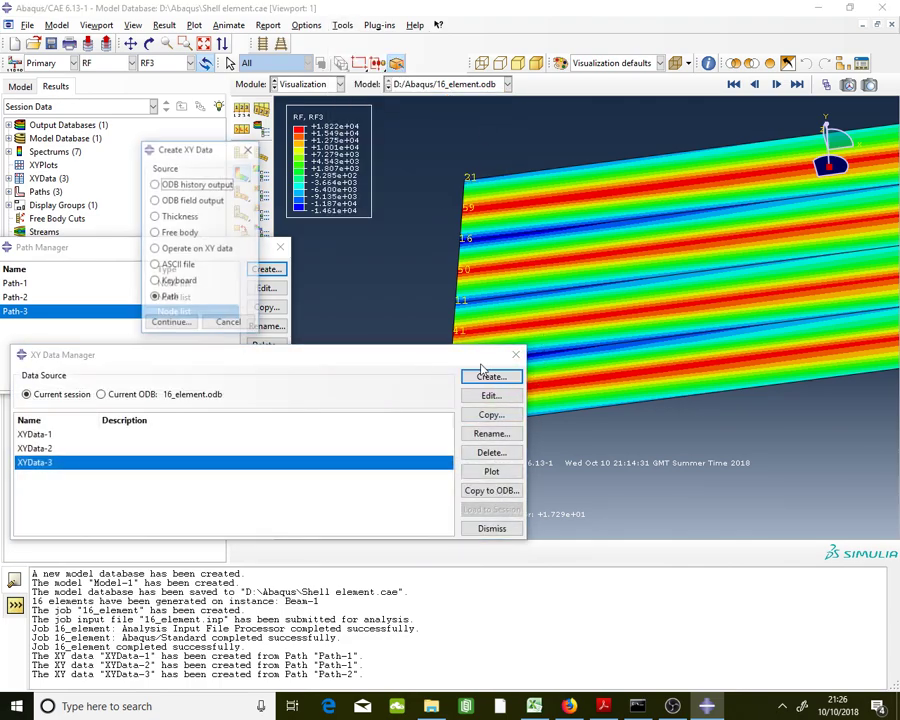
{"action": "left_click", "coordinate": [170, 323]}
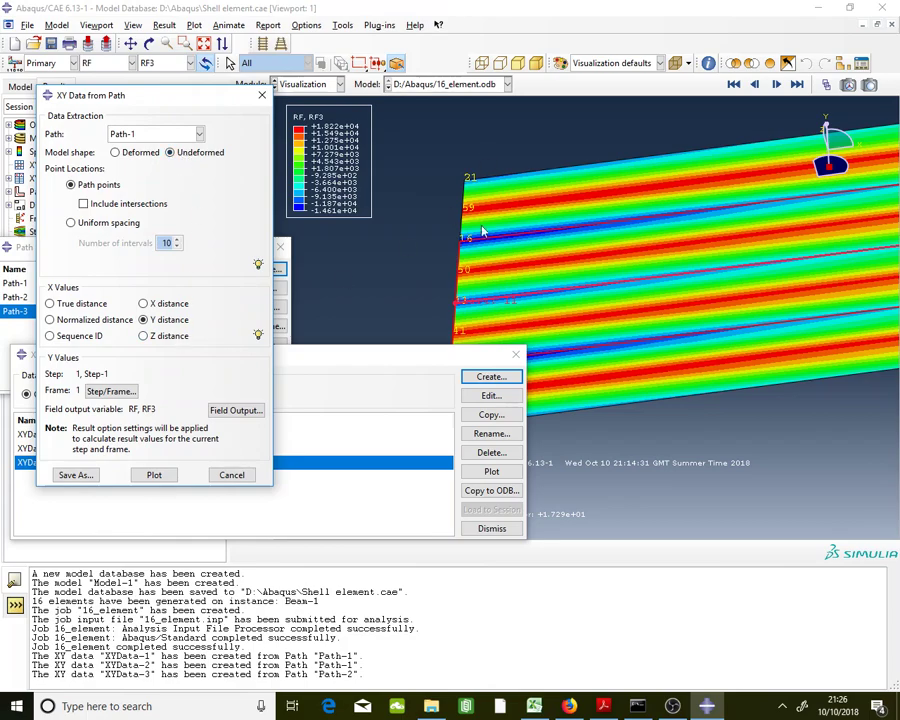
{"action": "left_click", "coordinate": [172, 319]}
{"action": "left_click", "coordinate": [75, 475]}
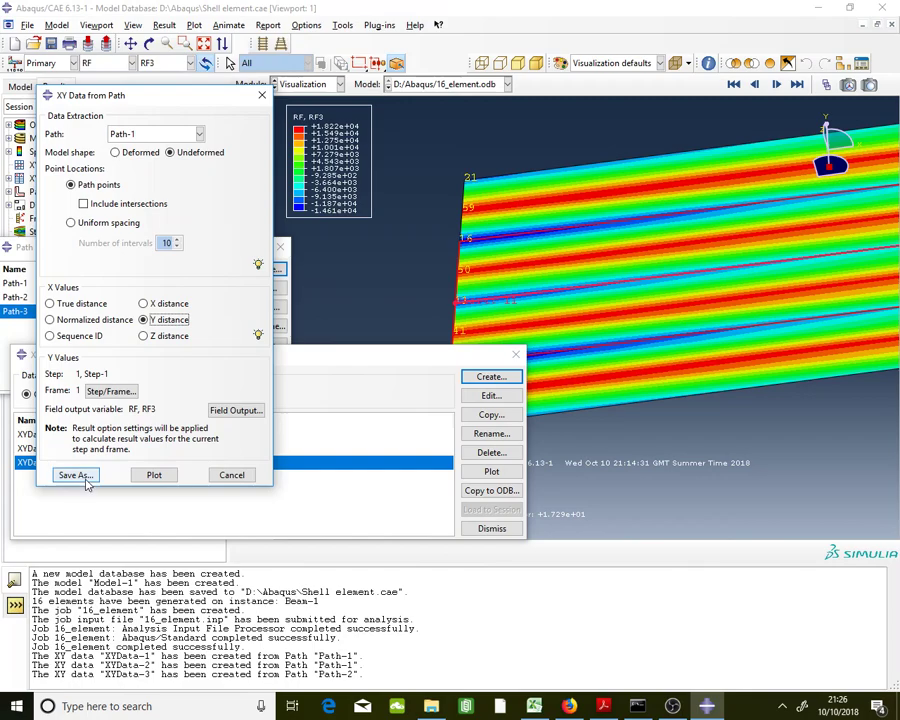
{"action": "left_click", "coordinate": [106, 331]}
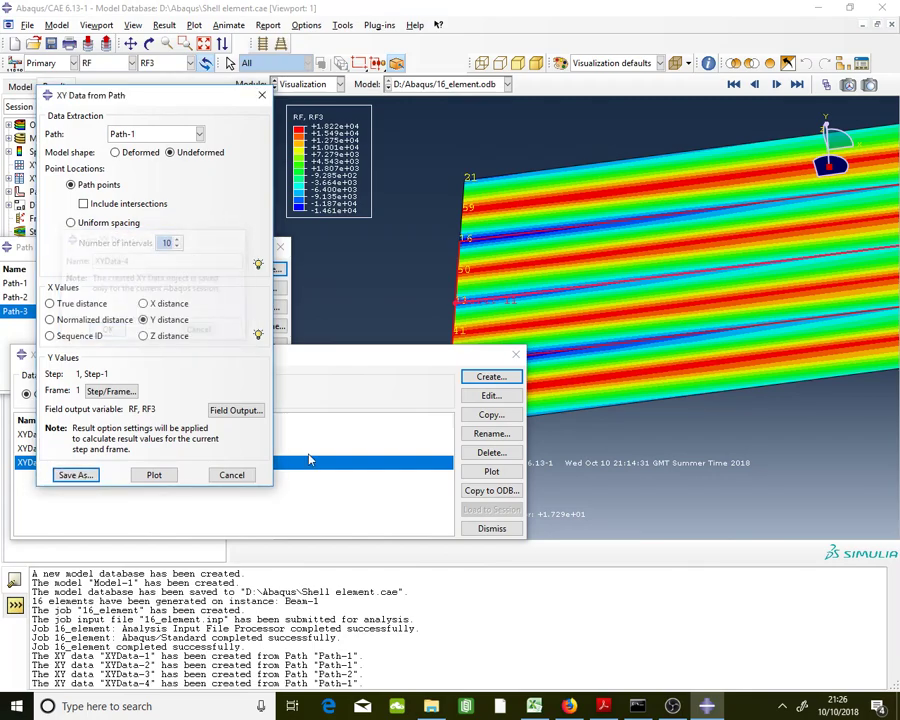
{"action": "double_click", "coordinate": [355, 479]}
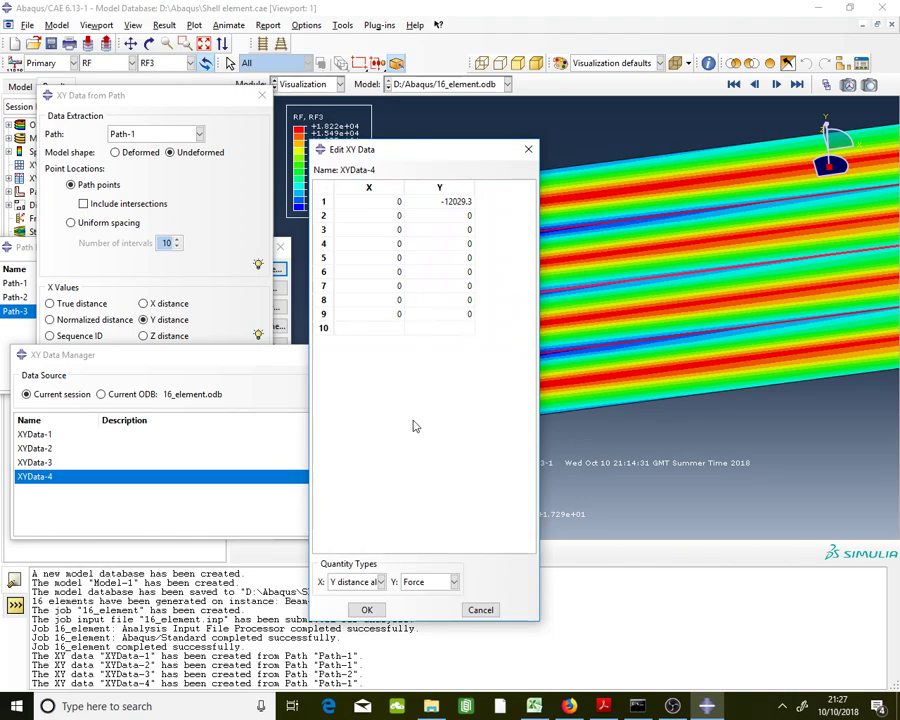
{"action": "left_click", "coordinate": [529, 149]}
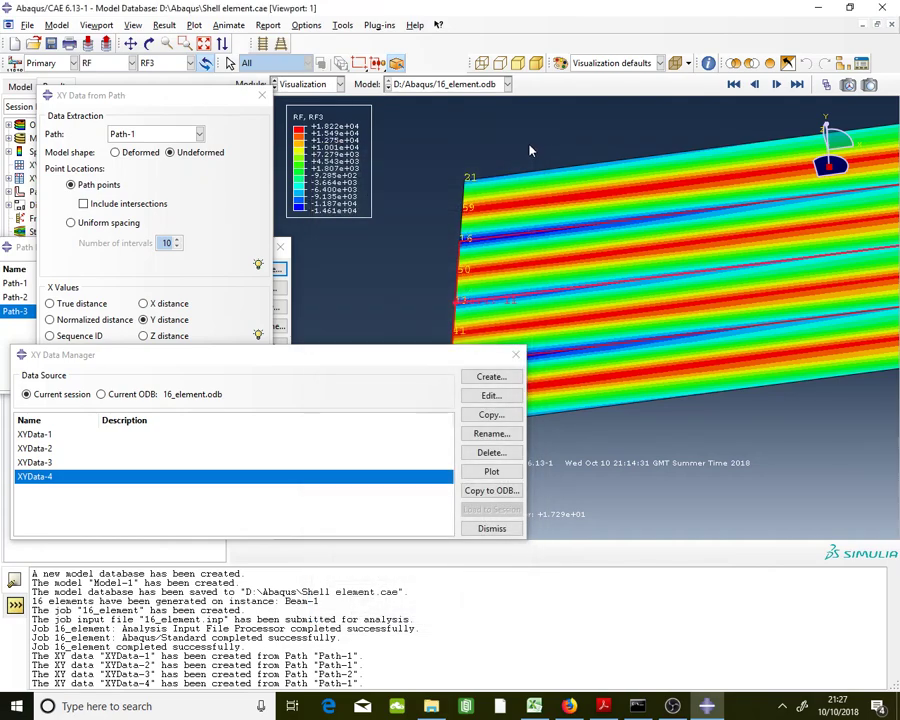
Save XY data of RF3 against Y distance along Path-3 on the undeformed shape, and open its table with all values selected
{"action": "left_click", "coordinate": [149, 43]}
{"action": "left_click_drag", "start_coordinate": [615, 255], "coordinate": [477, 246]}
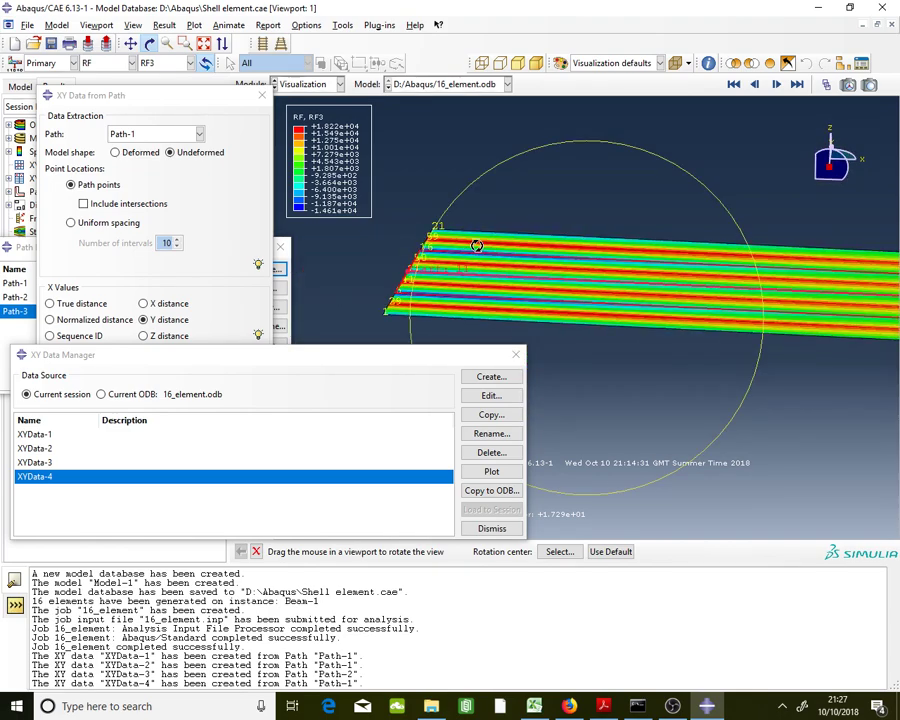
{"action": "left_click", "coordinate": [227, 327]}
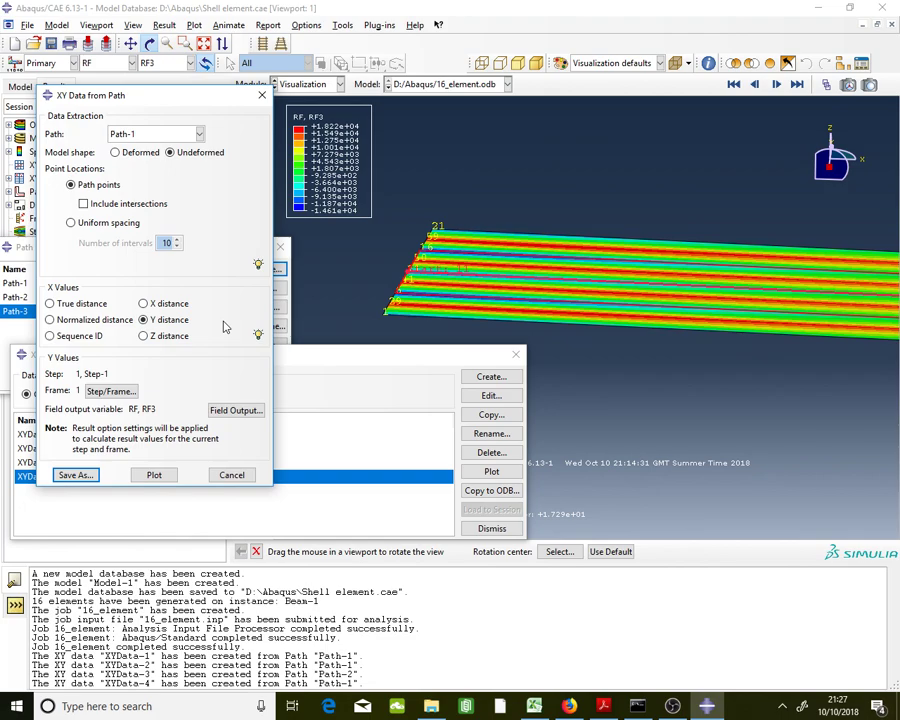
{"action": "left_click", "coordinate": [137, 136]}
{"action": "left_click", "coordinate": [143, 177]}
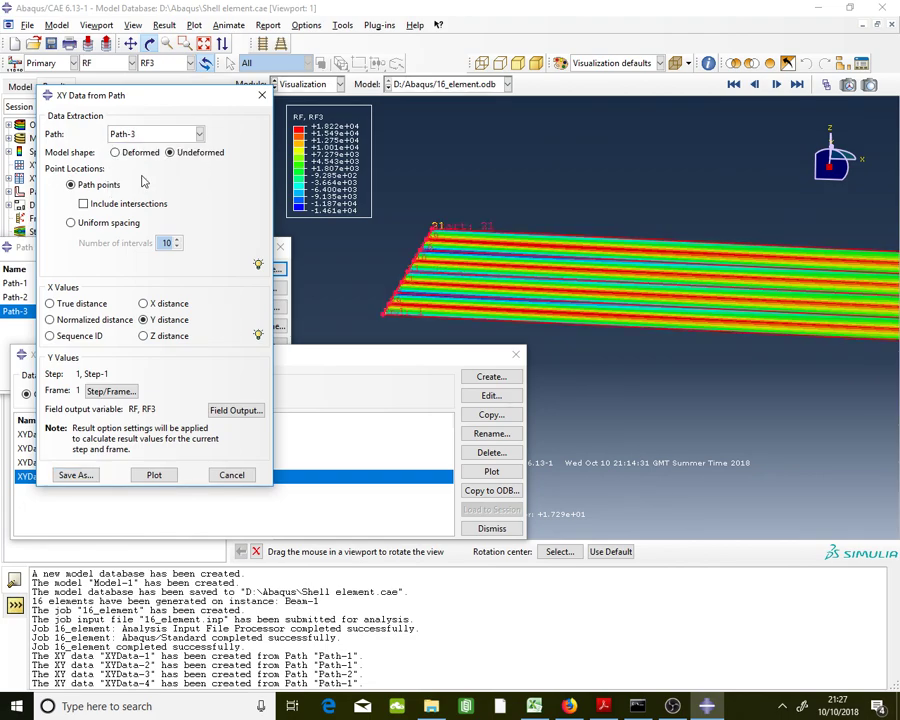
{"action": "left_click", "coordinate": [75, 475]}
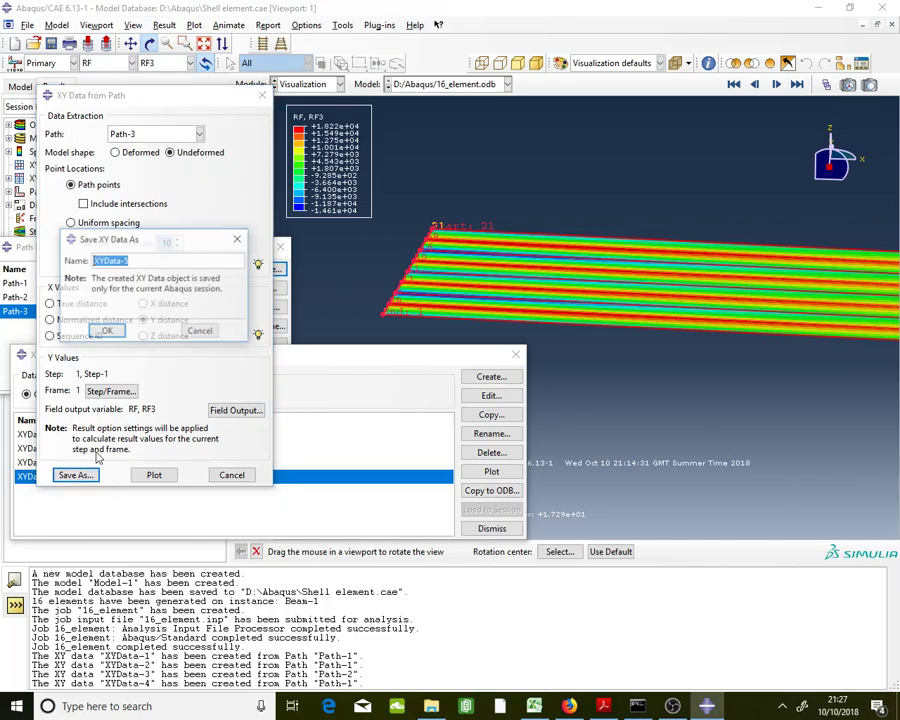
{"action": "left_click", "coordinate": [107, 332]}
{"action": "double_click", "coordinate": [300, 492]}
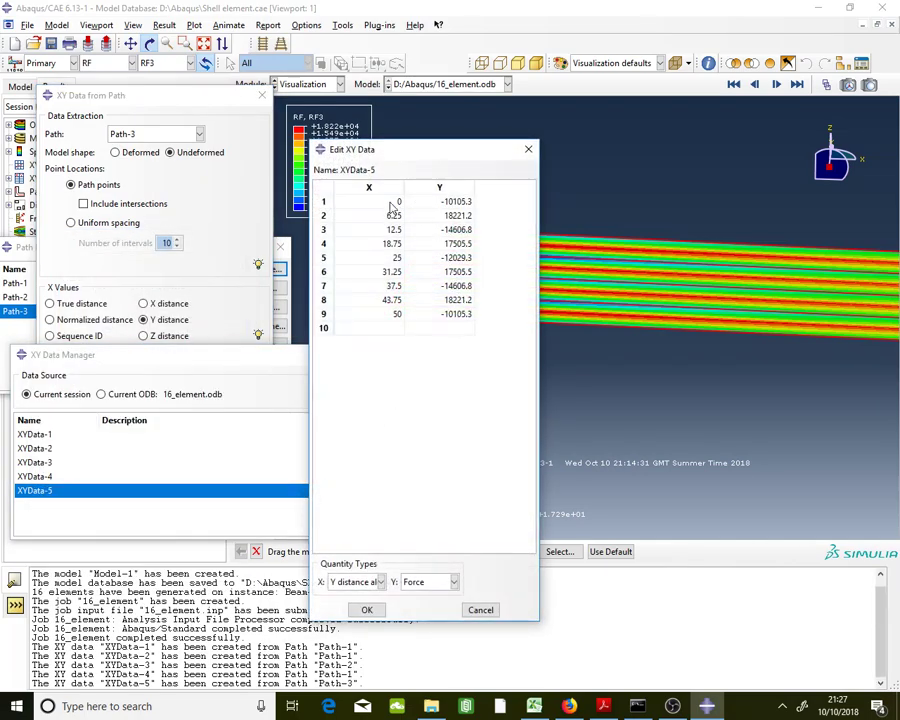
{"action": "mouse_move", "coordinate": [392, 206]}
{"action": "left_mouse_down"}
{"action": "mouse_move", "coordinate": [445, 272]}
{"action": "mouse_move", "coordinate": [456, 316]}
{"action": "mouse_move", "coordinate": [394, 204]}
{"action": "left_mouse_up"}
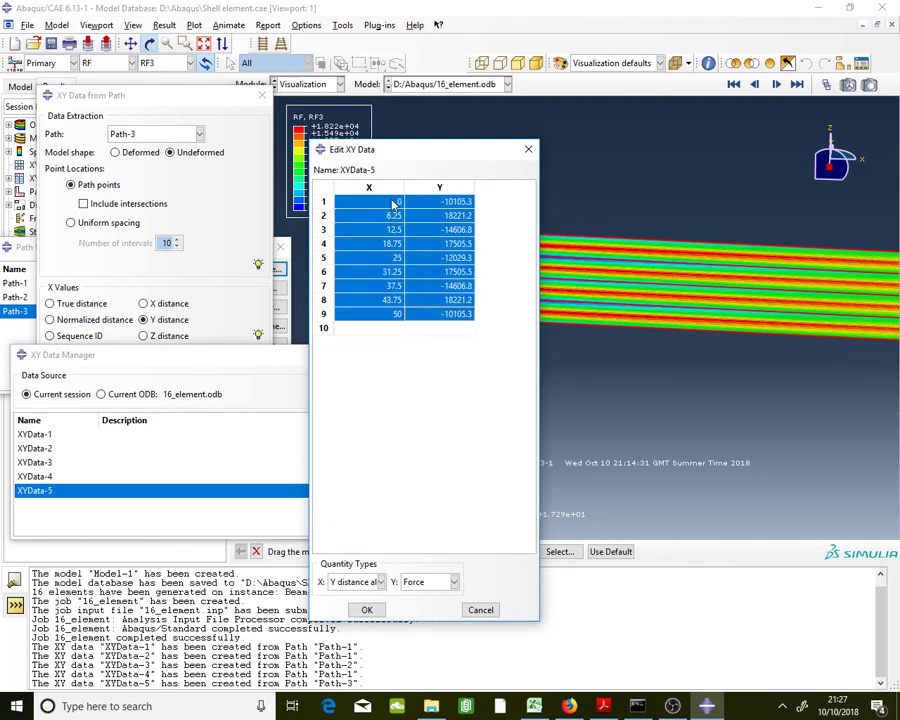
Compare the extracted forces with Table 4 and its total reaction force in the Shell element PDF, and return to Abaqus/CAE
{"action": "left_click", "coordinate": [603, 706]}
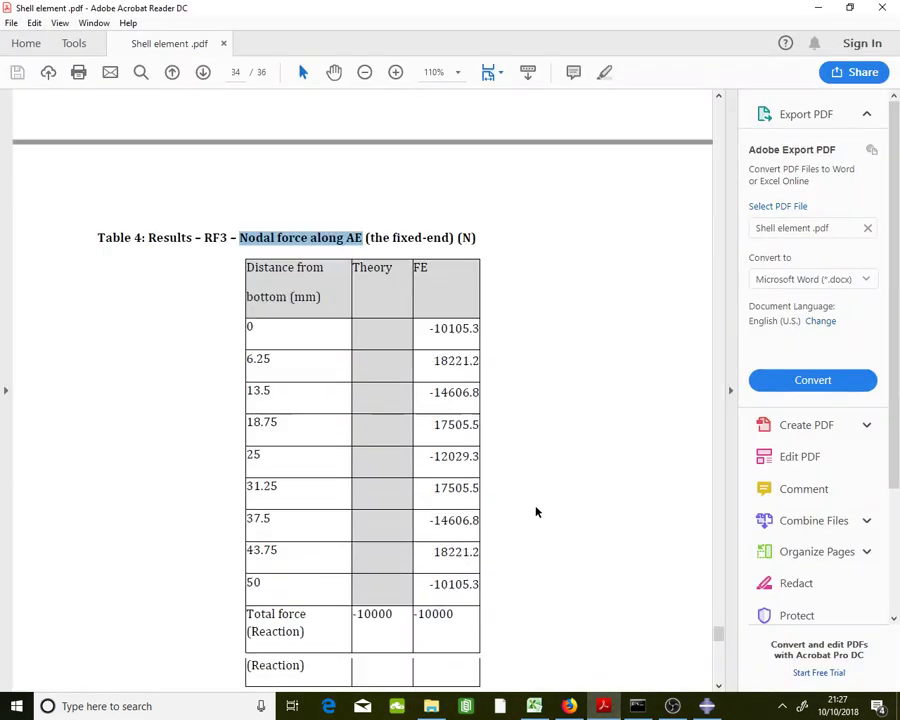
{"action": "scroll", "coordinate": [536, 510], "scroll_direction": "down", "scroll_amount": 3}
{"action": "scroll", "coordinate": [490, 275], "scroll_direction": "up", "scroll_amount": 1}
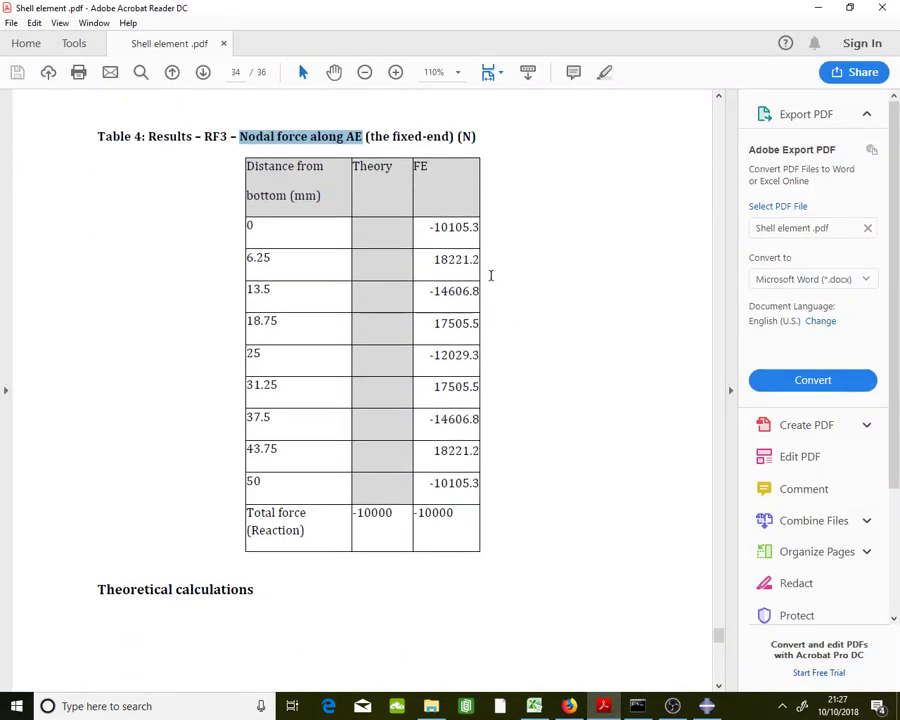
{"action": "left_click", "coordinate": [265, 148]}
{"action": "left_click_drag", "start_coordinate": [240, 136], "coordinate": [362, 141]}
{"action": "left_click_drag", "start_coordinate": [308, 530], "coordinate": [250, 513]}
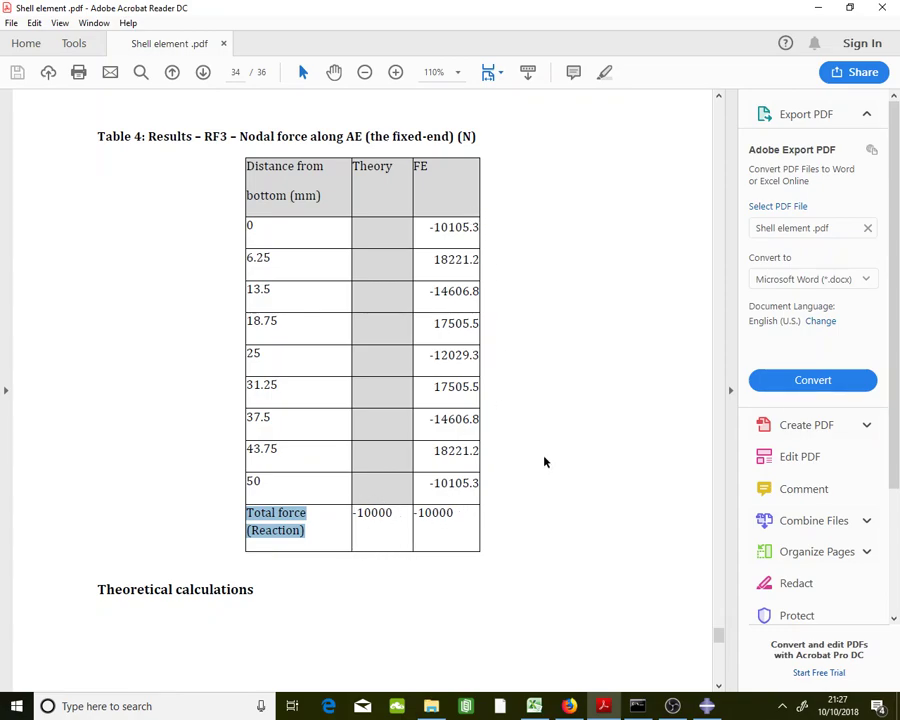
{"action": "left_click", "coordinate": [710, 707]}
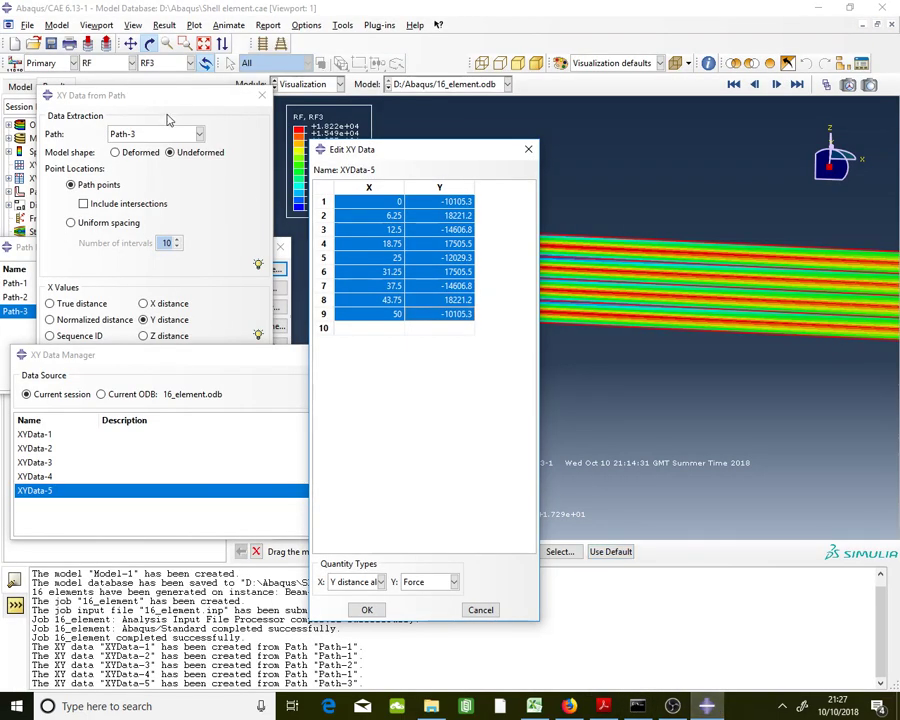
Close the XY data dialogs and the path manager, and save the model database
{"action": "left_click", "coordinate": [528, 149]}
{"action": "left_click", "coordinate": [262, 95]}
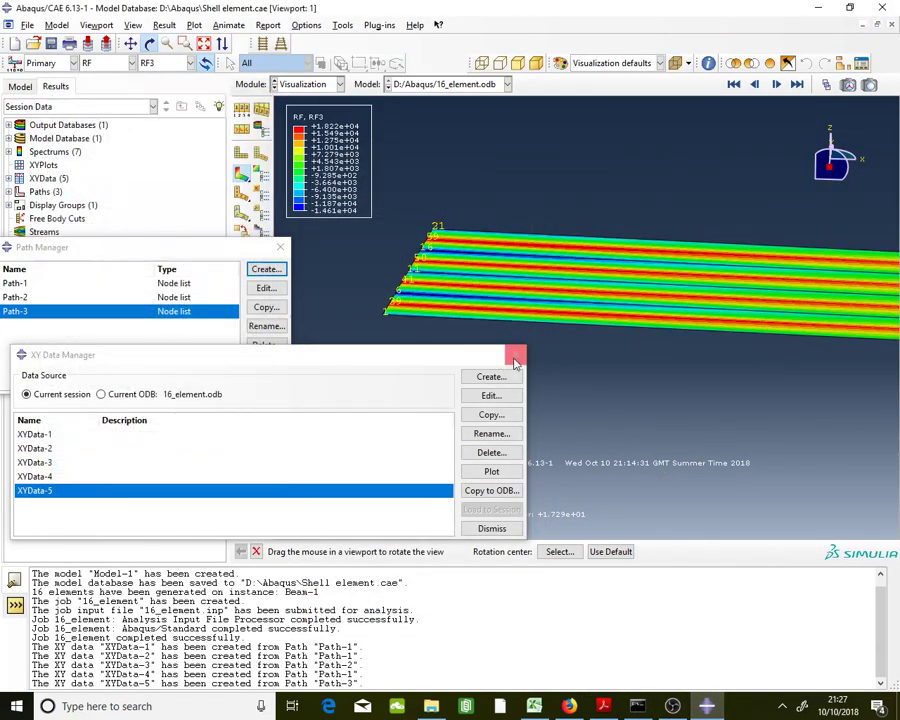
{"action": "left_click", "coordinate": [517, 353]}
{"action": "left_click", "coordinate": [280, 247]}
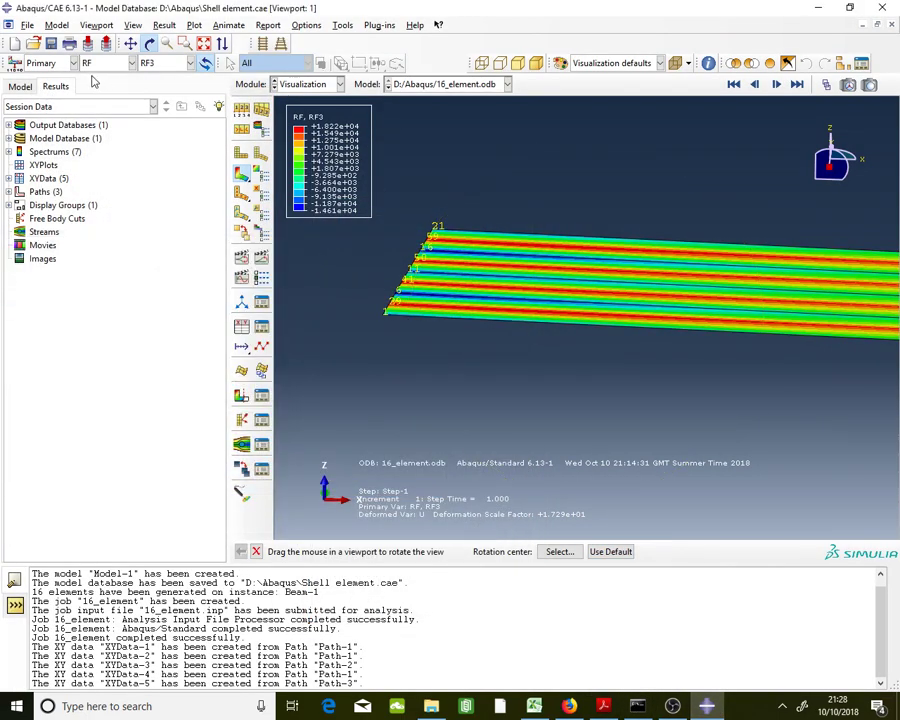
{"action": "left_click", "coordinate": [51, 44]}
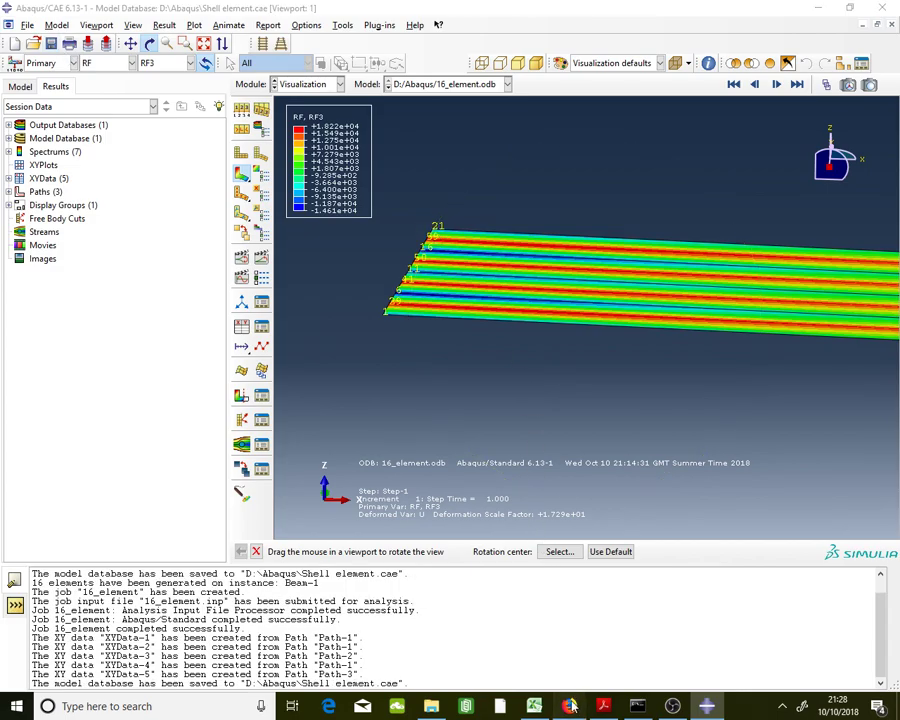
Review the theoretical deflection, bending stress and shear stress calculations and tables in the Shell element PDF, and return to Abaqus/CAE
{"action": "left_click", "coordinate": [568, 706]}
{"action": "left_click", "coordinate": [568, 706]}
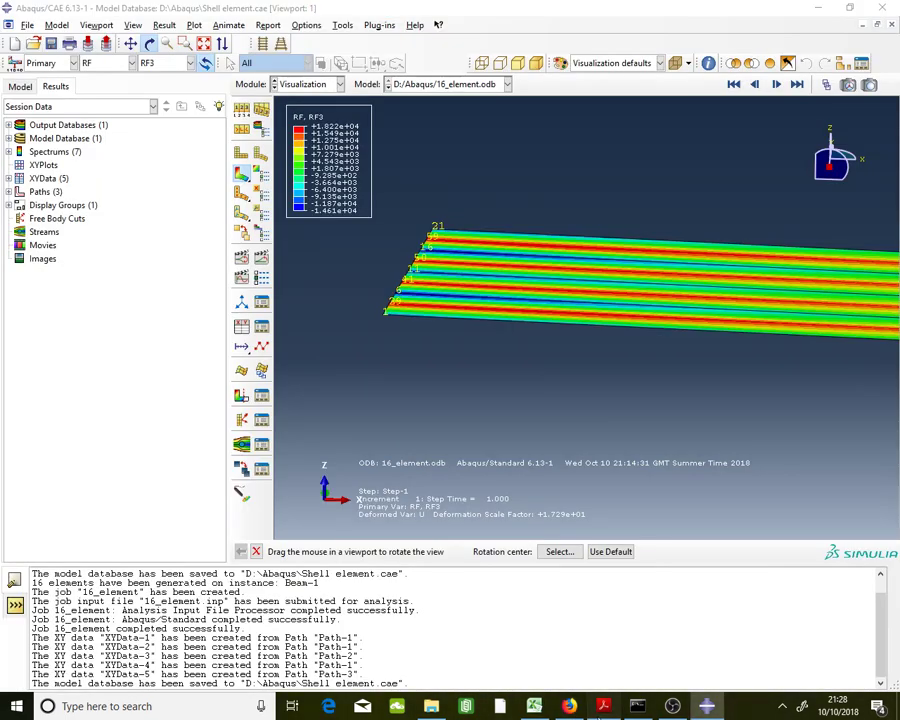
{"action": "left_click", "coordinate": [603, 706]}
{"action": "scroll", "coordinate": [575, 421], "scroll_direction": "down", "scroll_amount": 10}
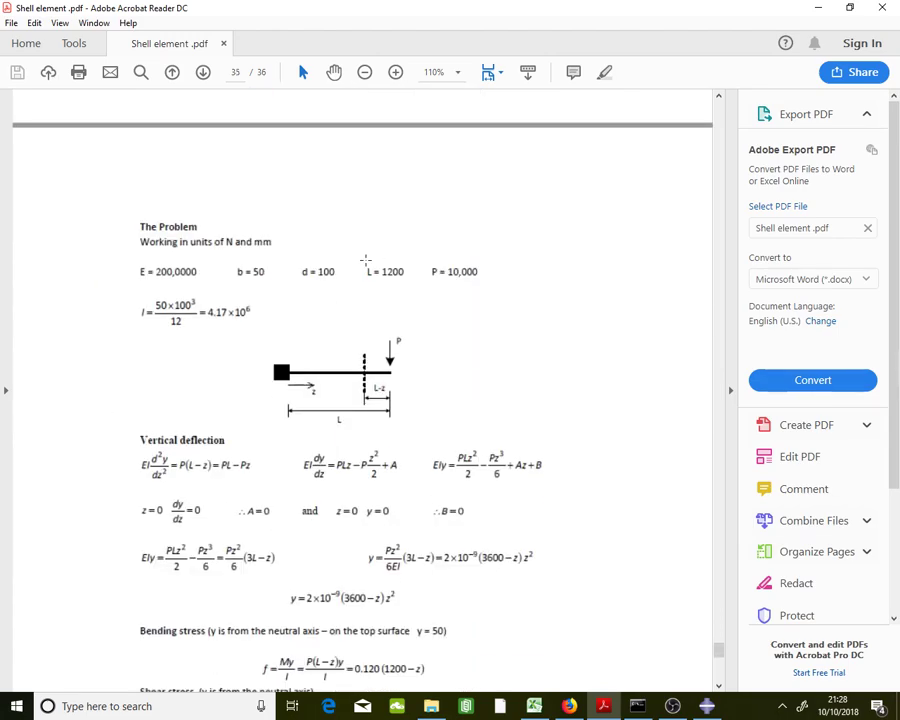
{"action": "scroll", "coordinate": [400, 313], "scroll_direction": "down", "scroll_amount": 3}
{"action": "scroll", "coordinate": [410, 313], "scroll_direction": "down", "scroll_amount": 10}
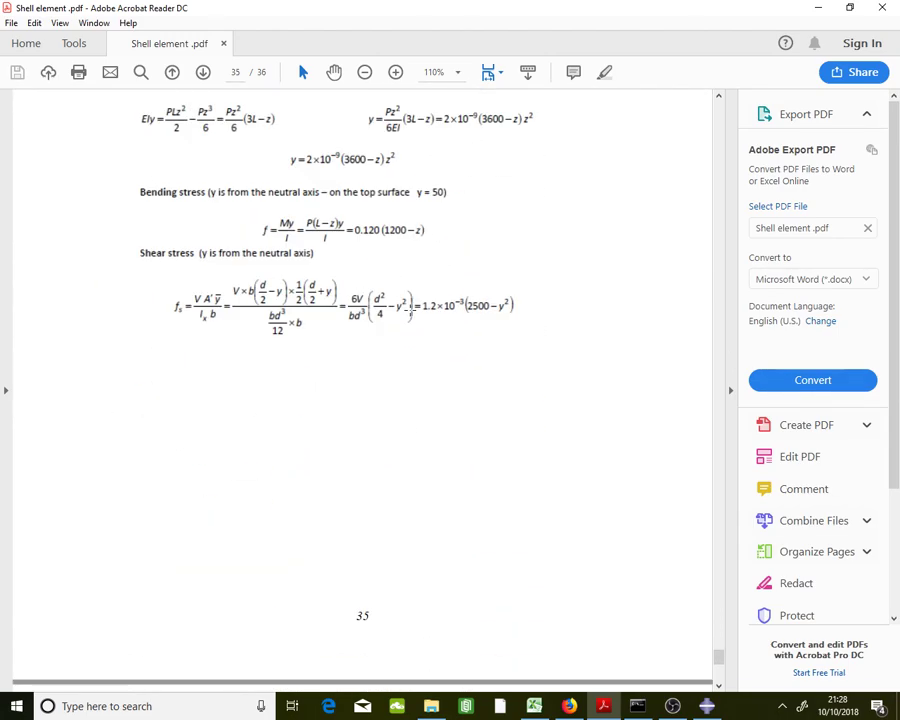
{"action": "scroll", "coordinate": [410, 310], "scroll_direction": "down", "scroll_amount": 4}
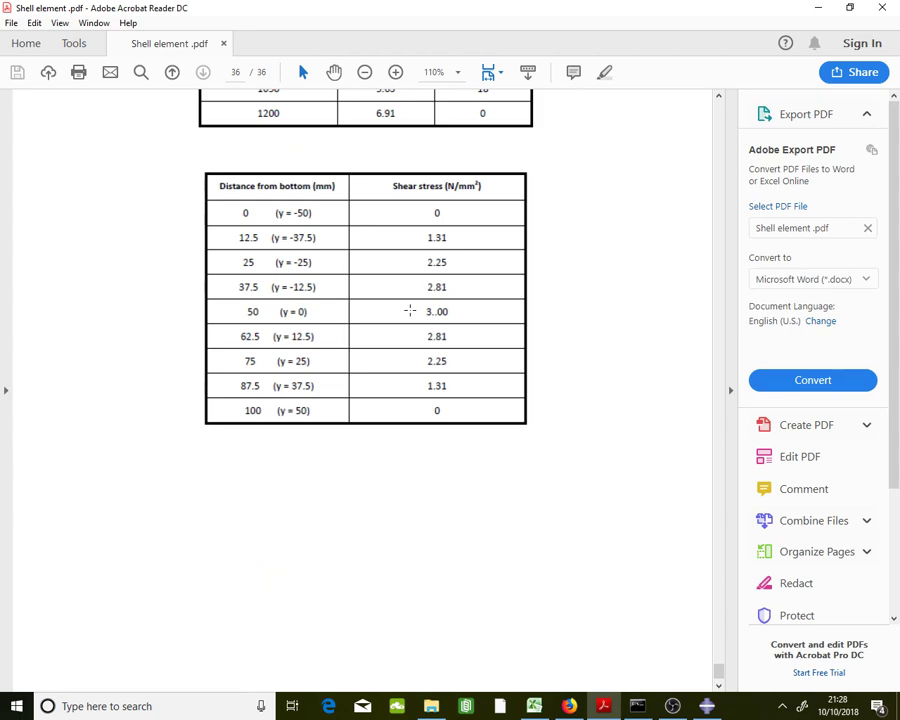
{"action": "left_click", "coordinate": [706, 706]}
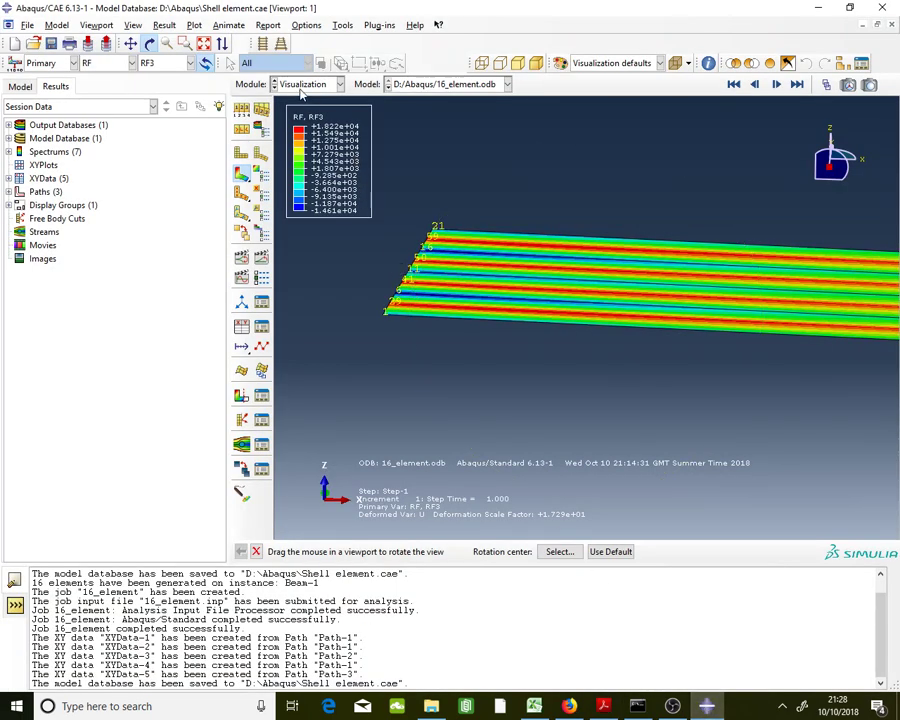
{"action": "left_click", "coordinate": [303, 85]}
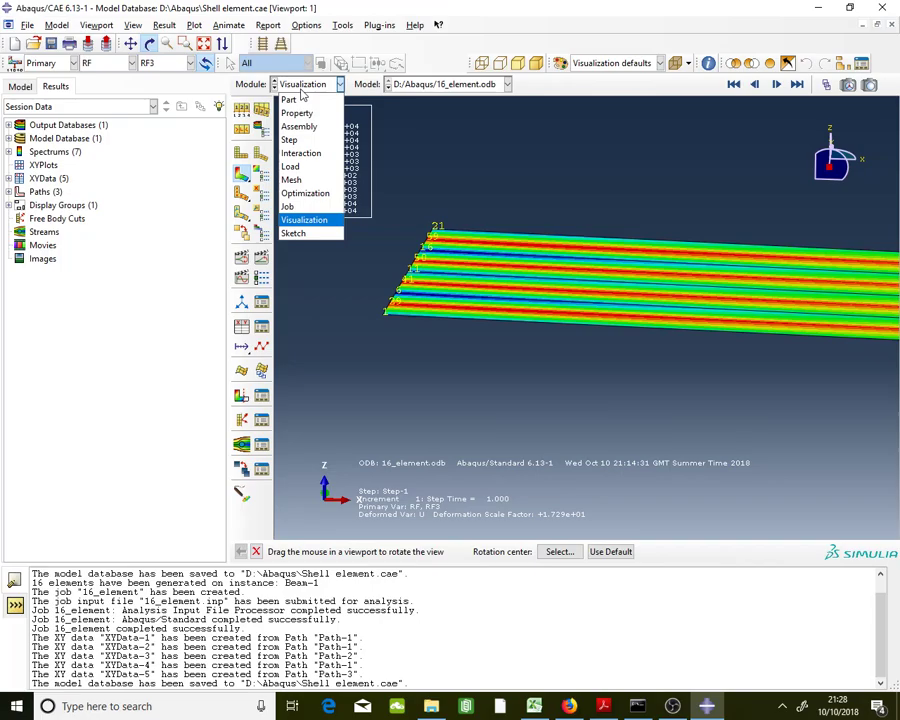
{"action": "left_click", "coordinate": [706, 706]}
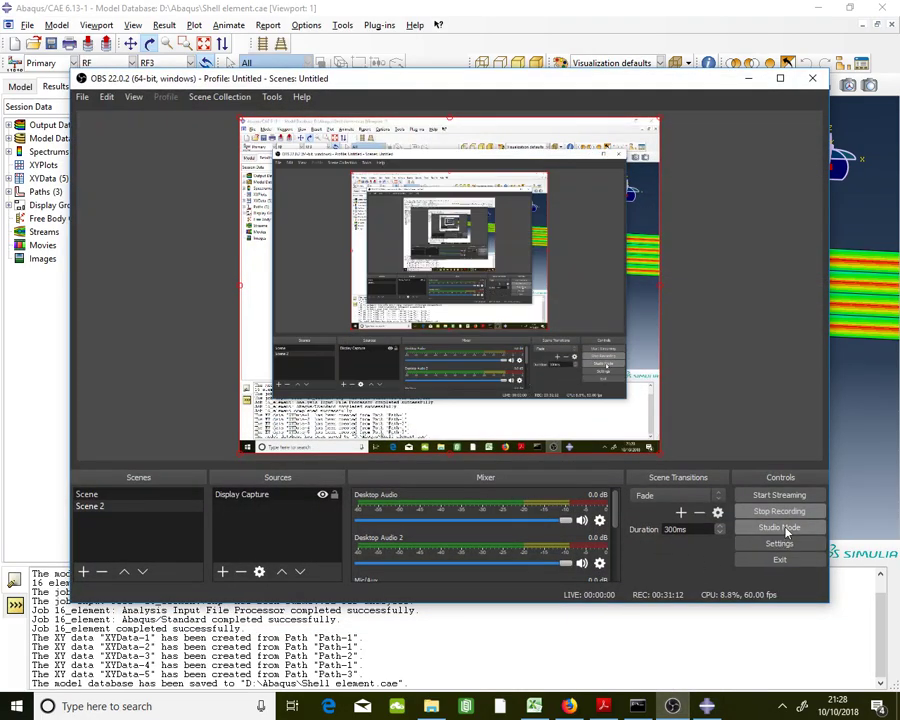